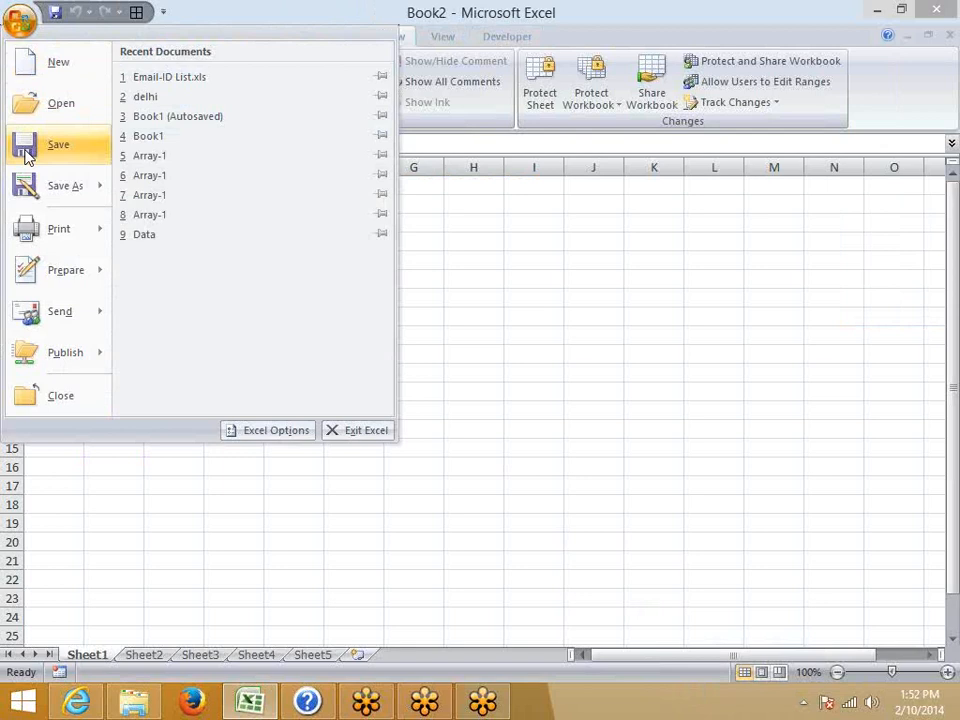
Open the Excel options, examine what Enable Live Preview does, and close the dialog without changes
{"action": "left_click", "coordinate": [230, 436]}
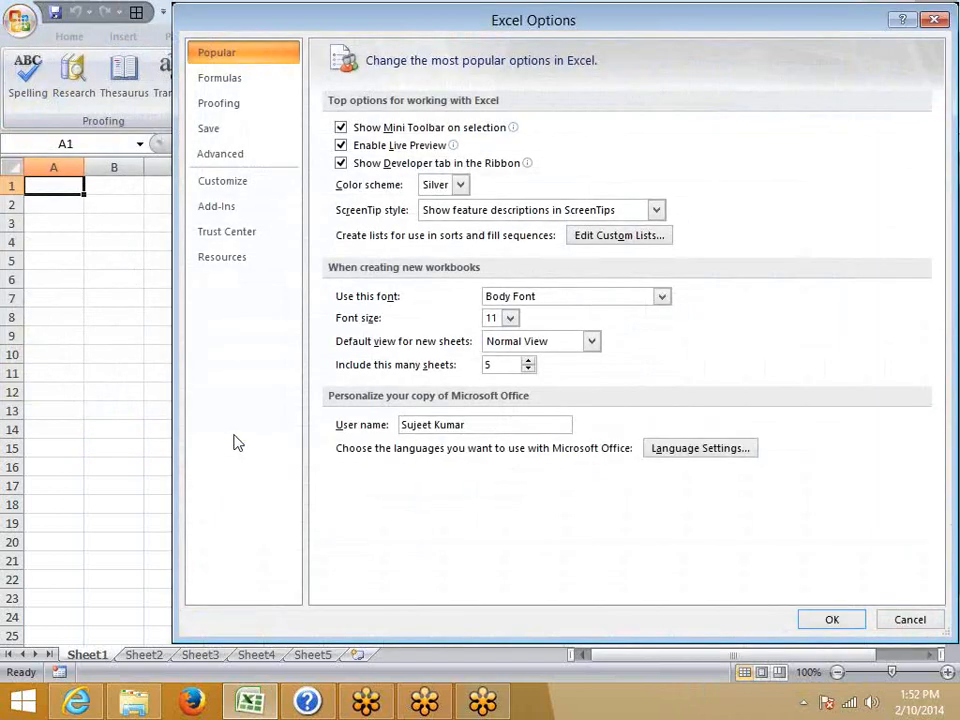
{"action": "left_click_drag", "start_coordinate": [459, 30], "coordinate": [385, 26]}
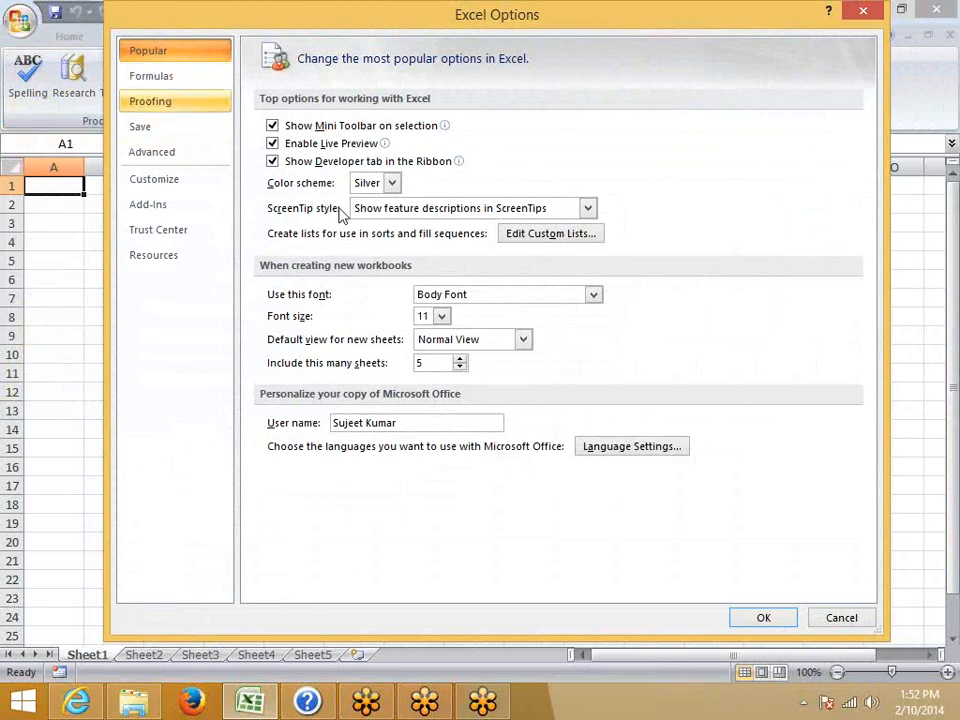
{"action": "mouse_move", "coordinate": [362, 145]}
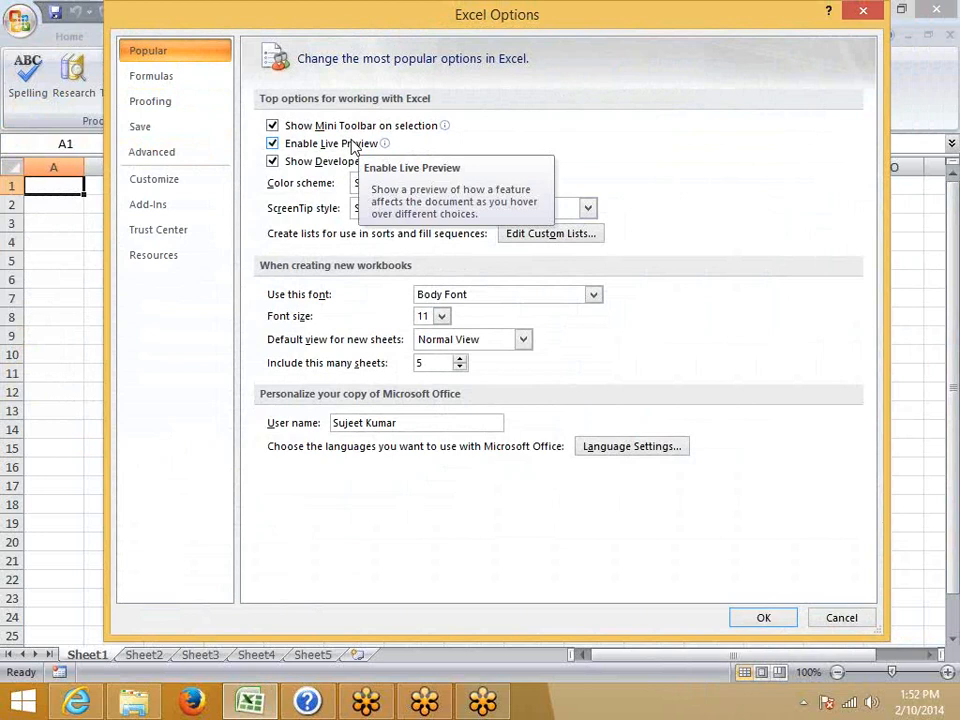
{"action": "key", "text": "Escape"}
Try a yellow fill on cells D2:I11, undo it, and live-preview the Purple fill without applying it
{"action": "left_click_drag", "start_coordinate": [224, 207], "coordinate": [529, 373]}
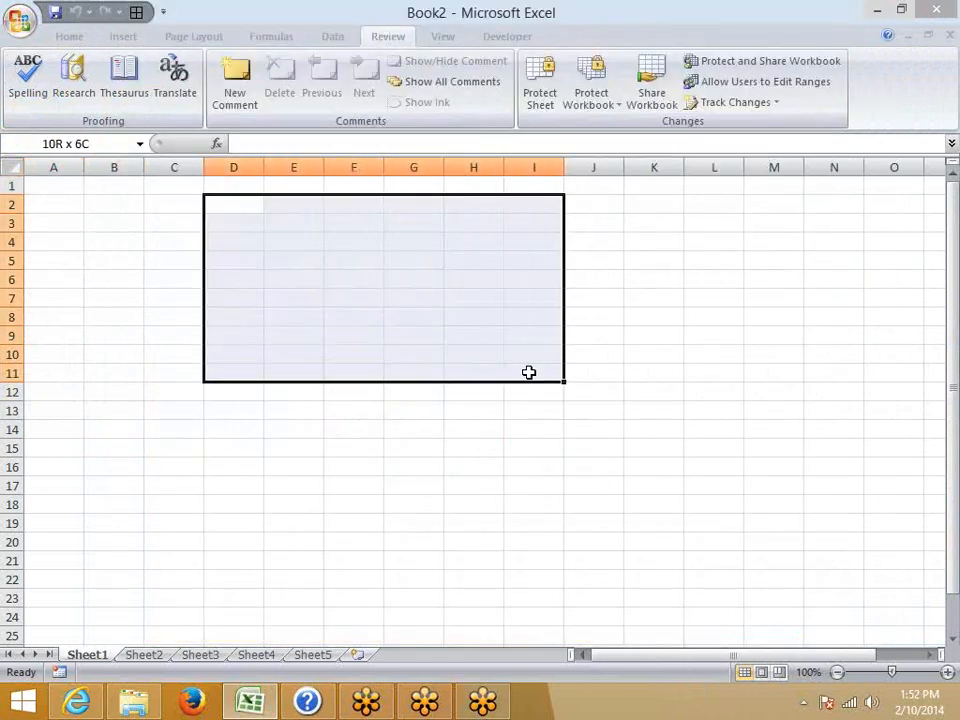
{"action": "left_click", "coordinate": [81, 36]}
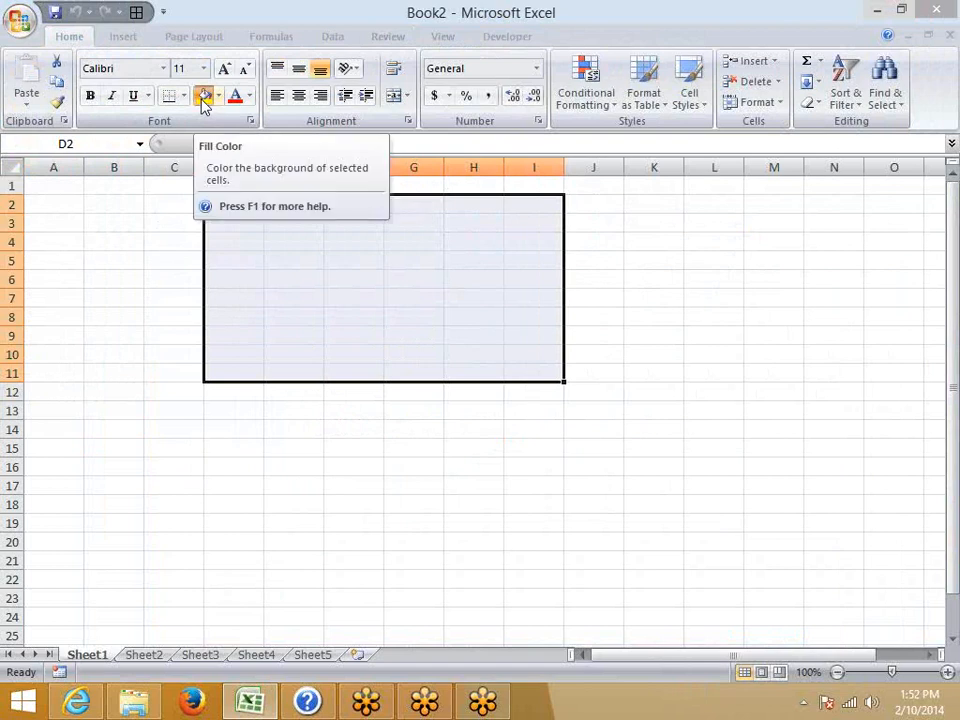
{"action": "left_click", "coordinate": [204, 96]}
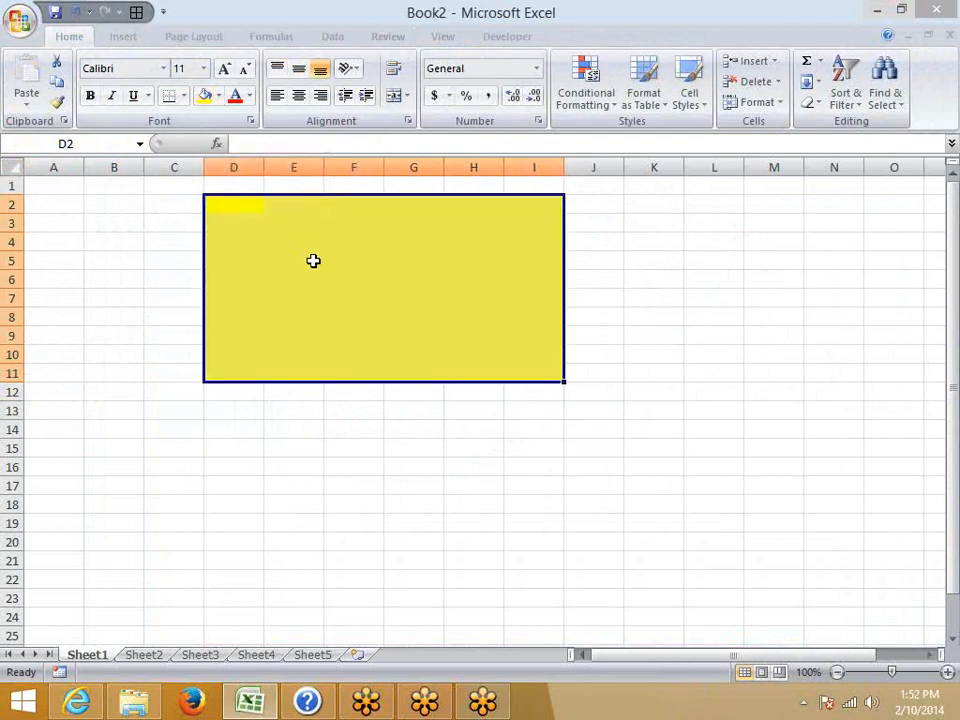
{"action": "key", "text": "ctrl+z"}
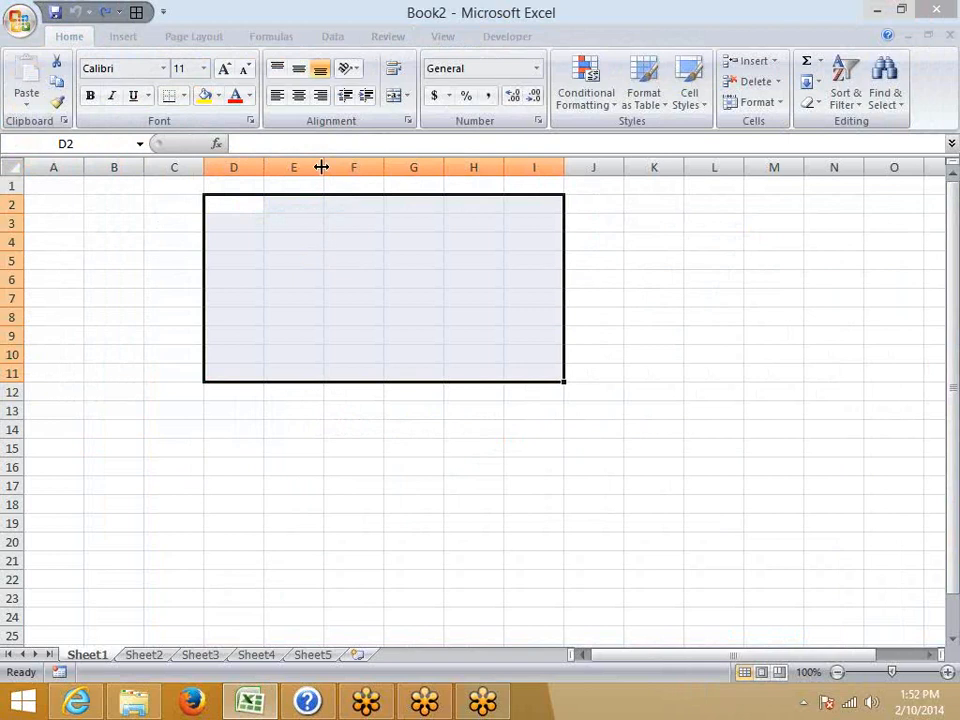
{"action": "left_click", "coordinate": [218, 96]}
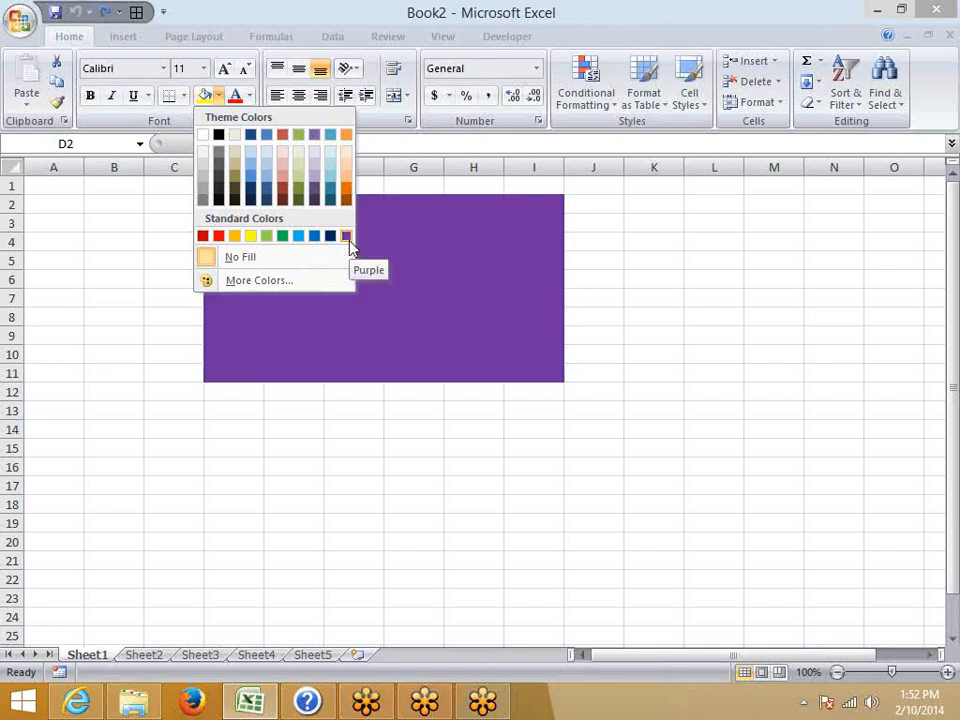
{"action": "key", "text": "Escape"}
Switch Enable Live Preview off and back on in the Excel options, and accept the dialog
{"action": "left_click", "coordinate": [22, 22]}
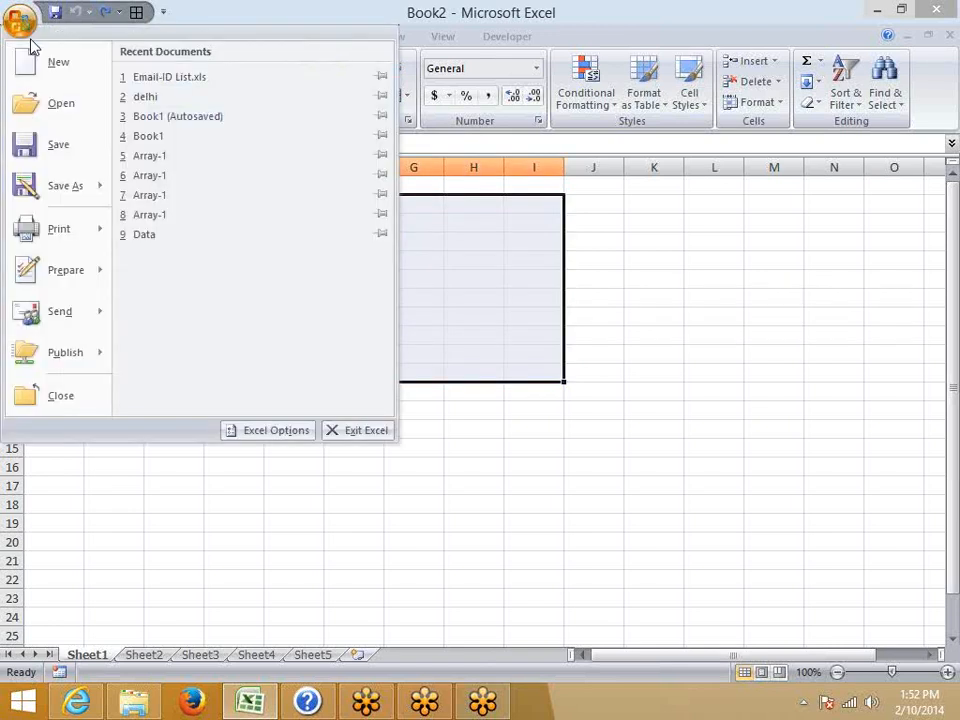
{"action": "left_click", "coordinate": [268, 432]}
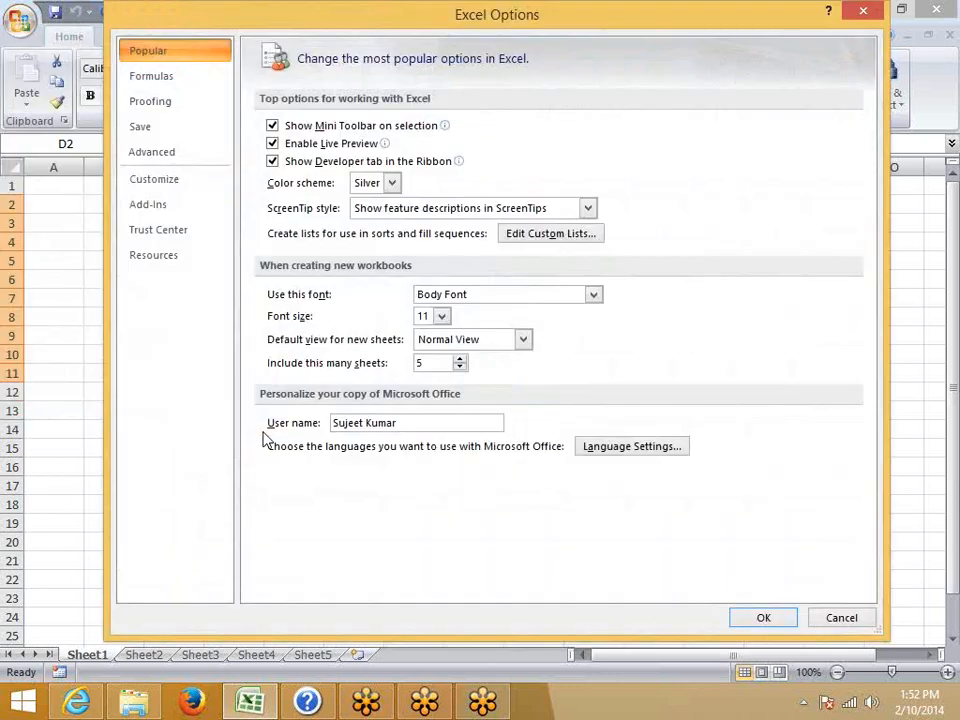
{"action": "left_click", "coordinate": [273, 144]}
{"action": "left_click", "coordinate": [273, 145]}
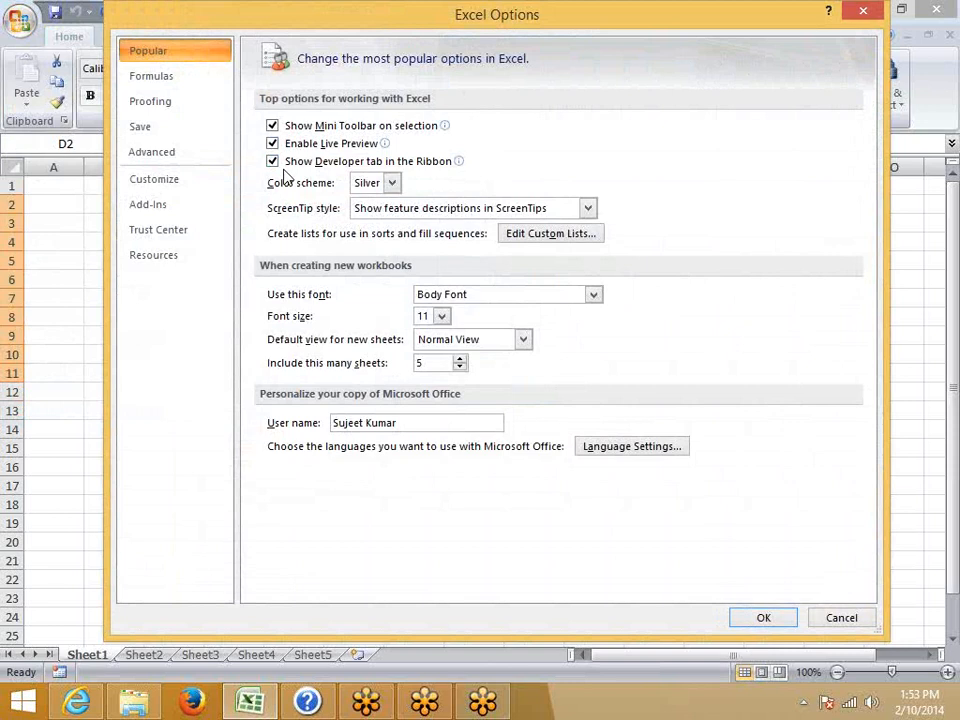
{"action": "key", "text": "Return"}
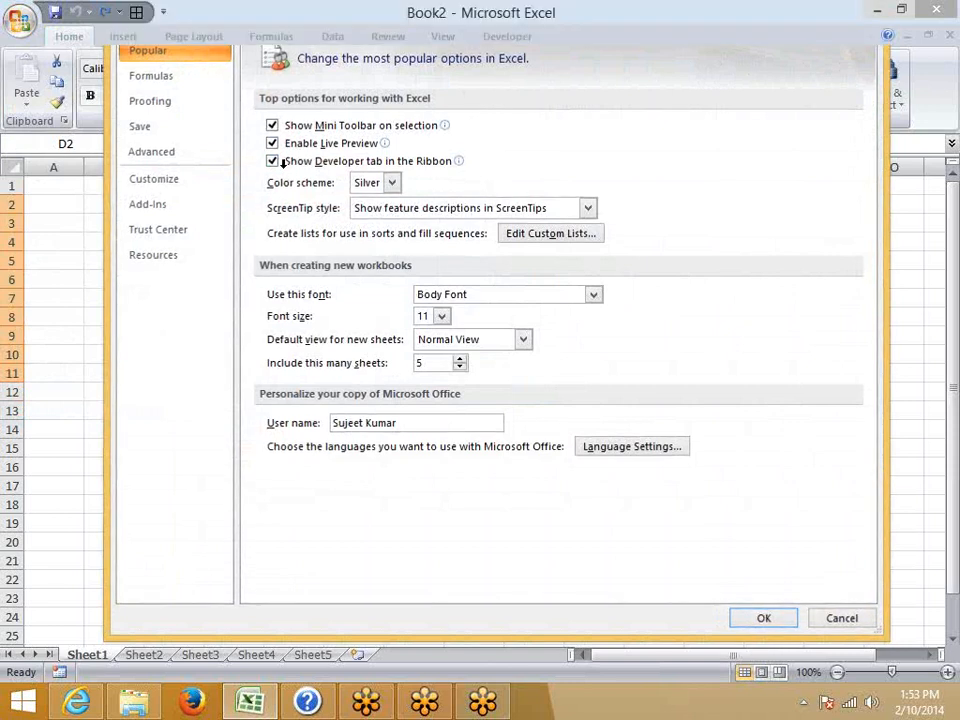
Show the Developer commands in the ribbon and reopen the Excel options
{"action": "left_click", "coordinate": [525, 36]}
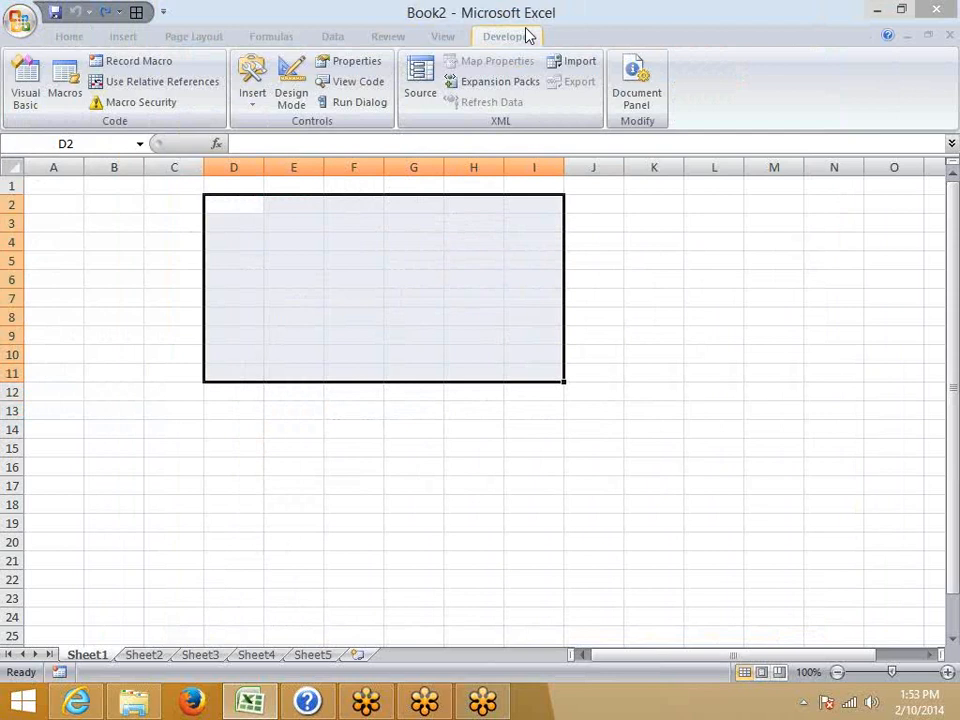
{"action": "left_click", "coordinate": [20, 19]}
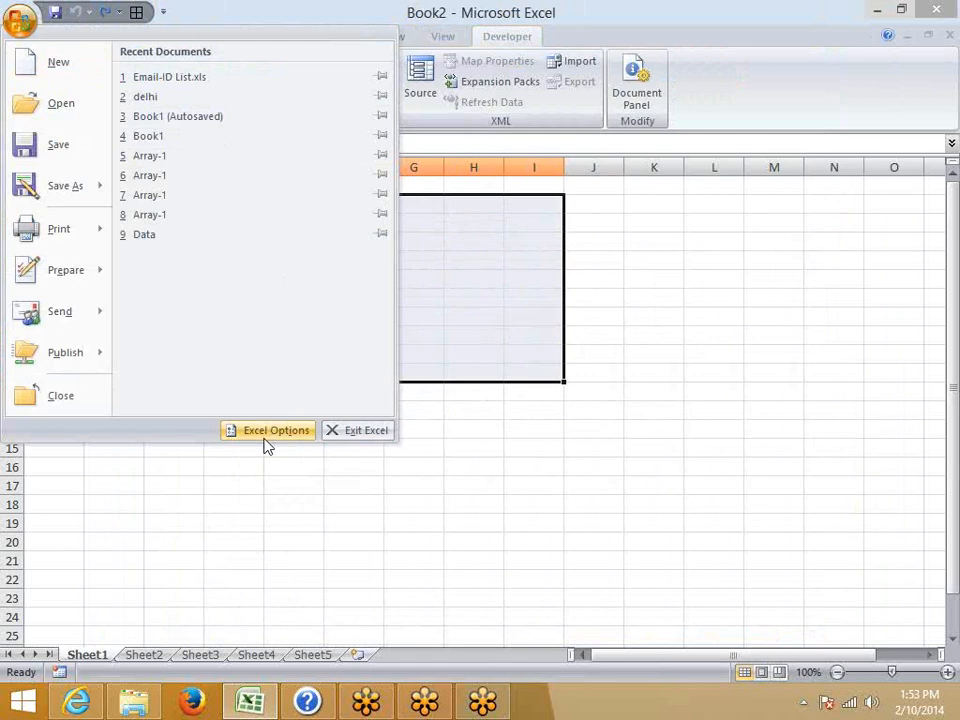
{"action": "left_click", "coordinate": [265, 438]}
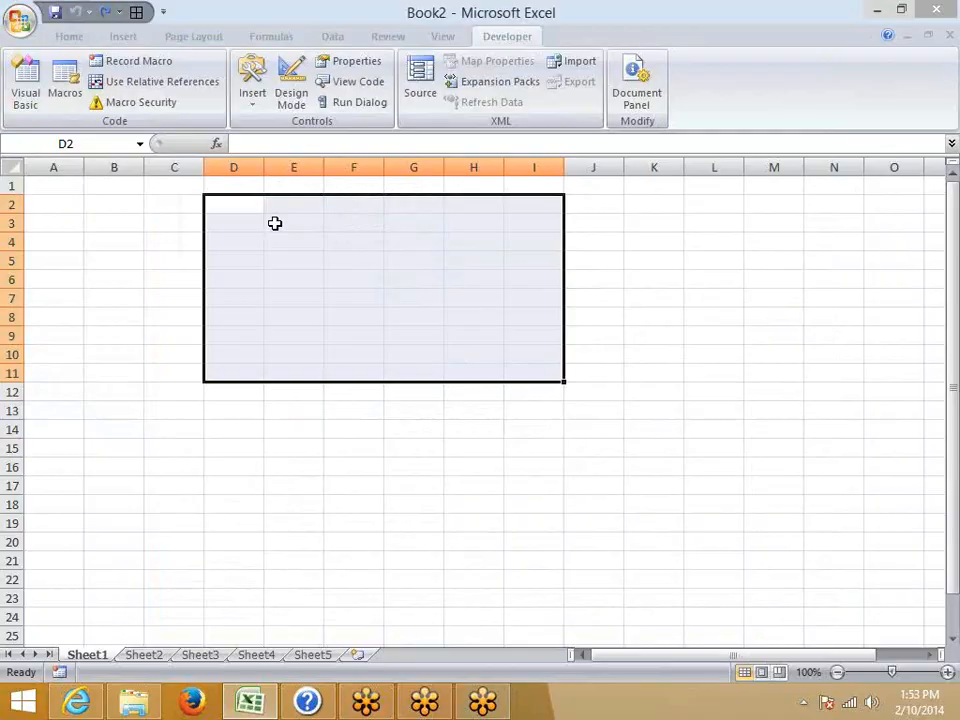
Launch Excel 2013, create a blank workbook, and maximize its window
{"action": "key", "text": "super"}
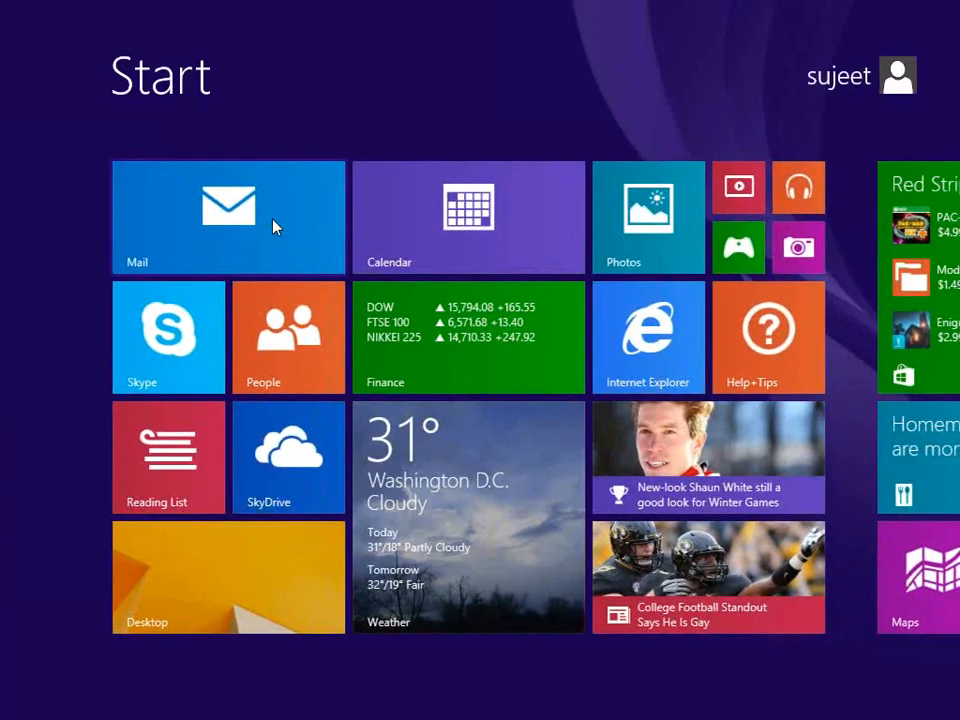
{"action": "type", "text": "excel 2007"}
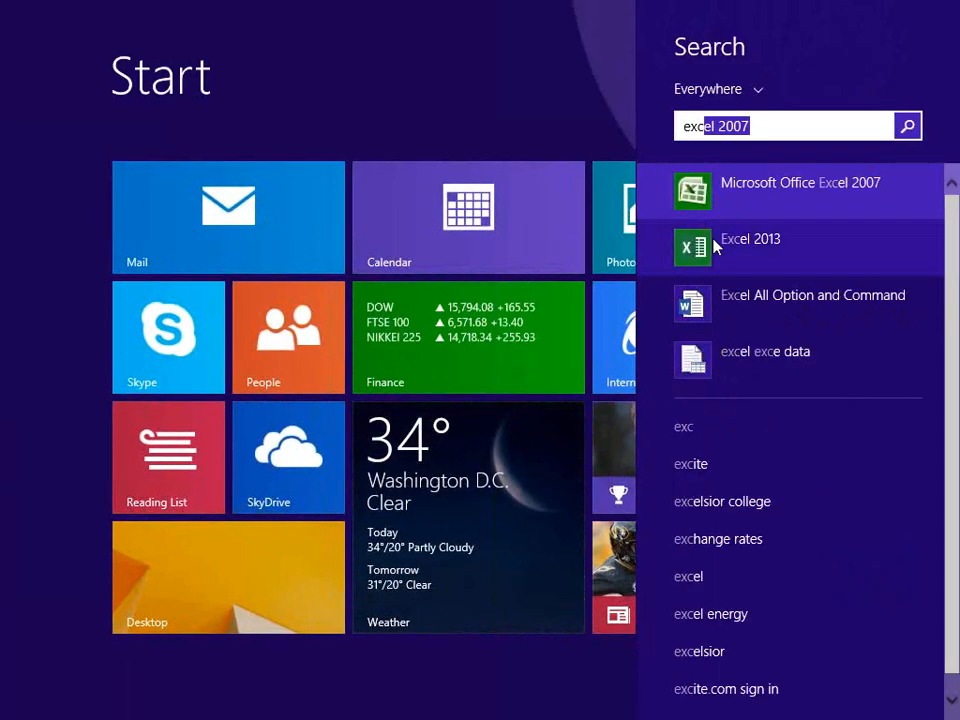
{"action": "left_click", "coordinate": [716, 246]}
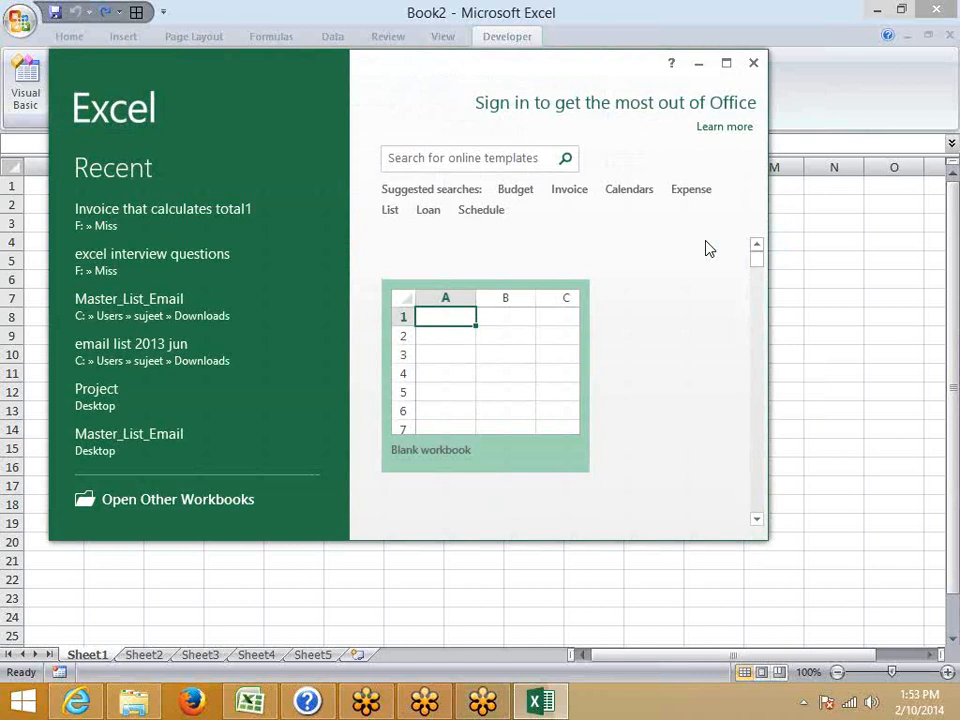
{"action": "left_click", "coordinate": [463, 312]}
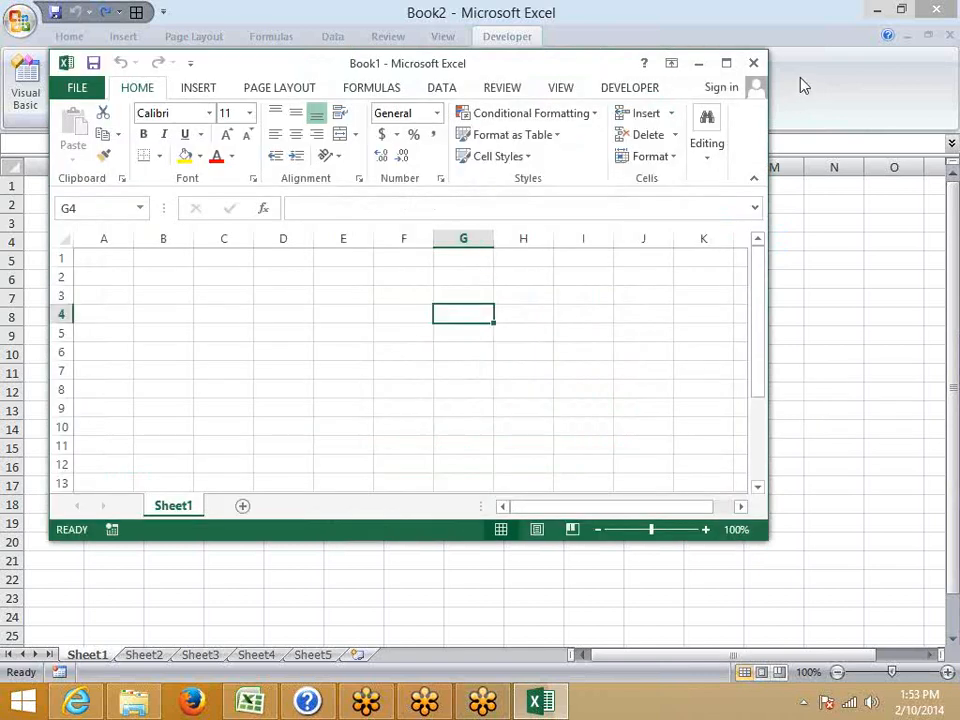
{"action": "left_click", "coordinate": [726, 64]}
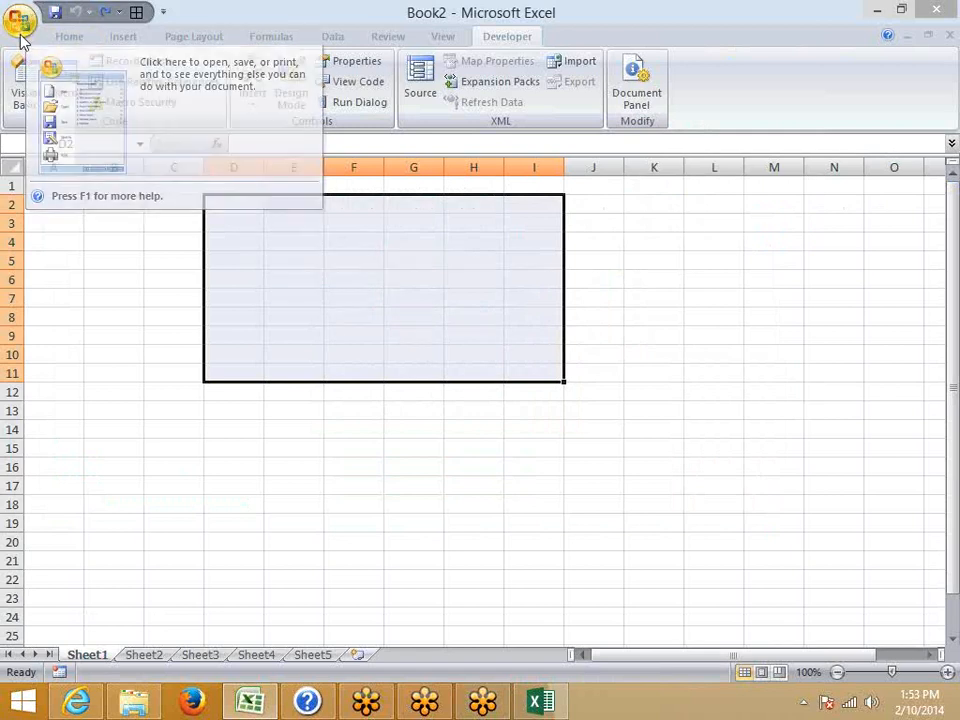
Open the General options of Excel 2013 to examine its user interface settings
{"action": "key", "text": "alt+Tab"}
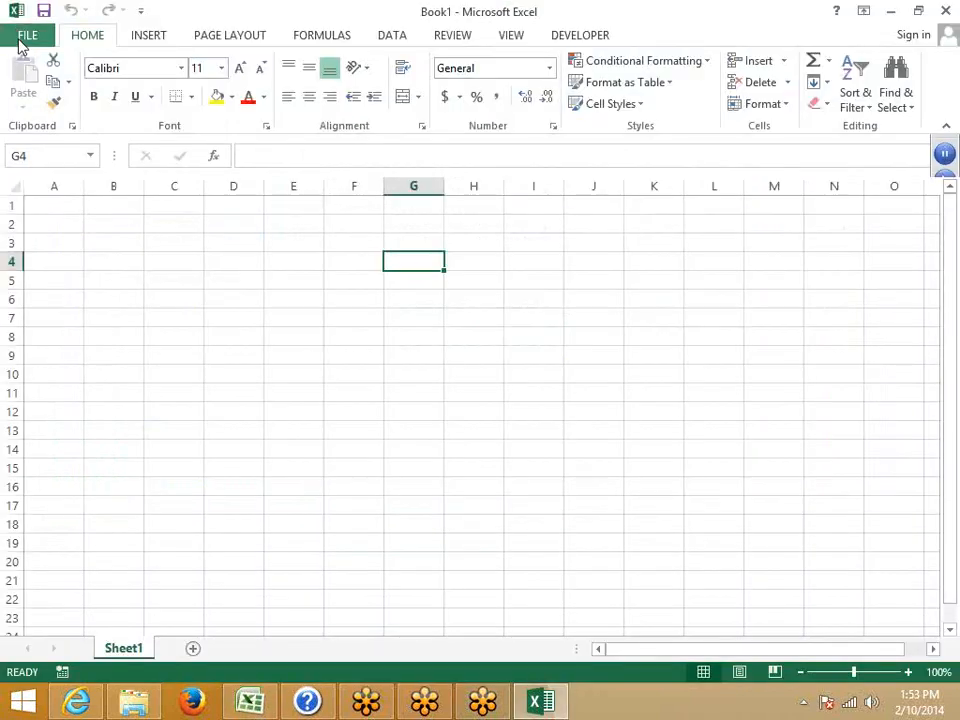
{"action": "left_click", "coordinate": [25, 40]}
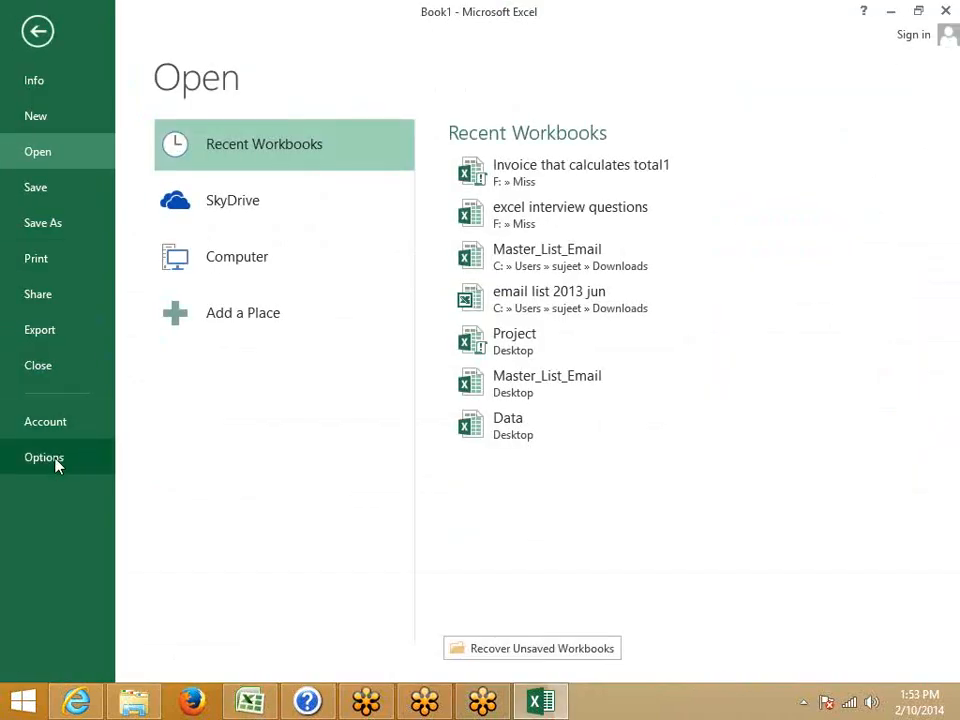
{"action": "left_click", "coordinate": [56, 462]}
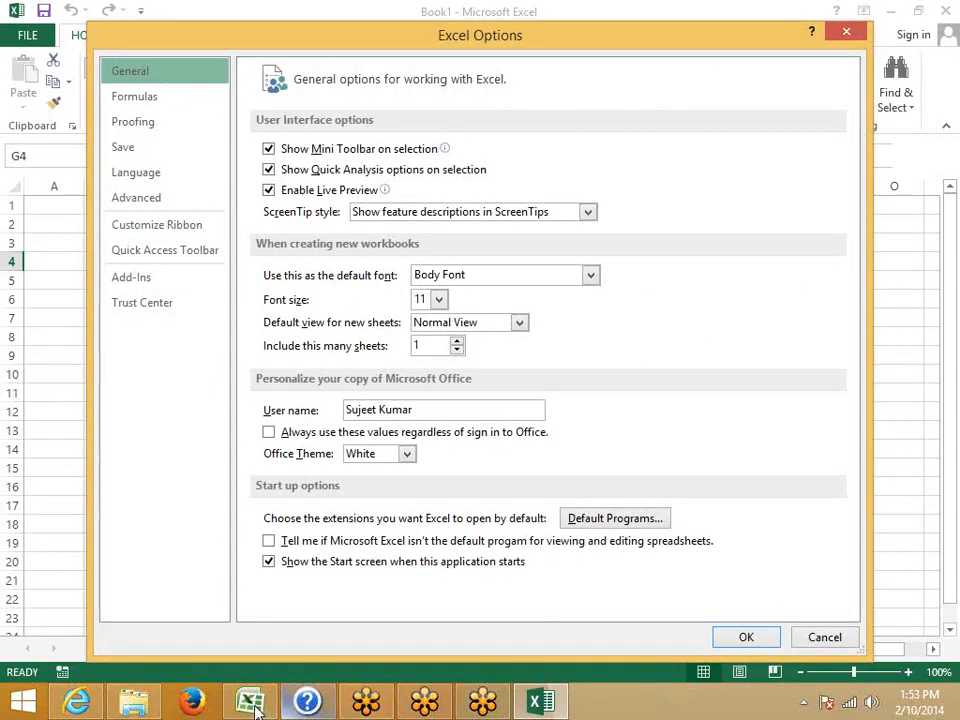
Switch to Excel 2007 and open its Popular options to compare the Developer tab setting
{"action": "left_click", "coordinate": [250, 703]}
{"action": "left_click", "coordinate": [20, 20]}
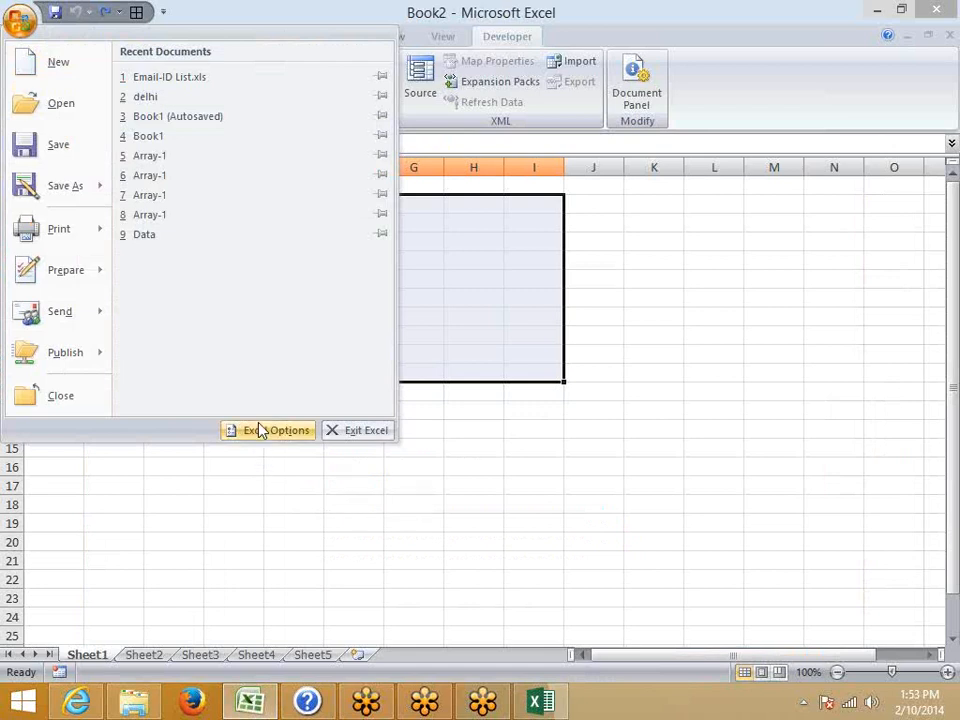
{"action": "left_click", "coordinate": [262, 430]}
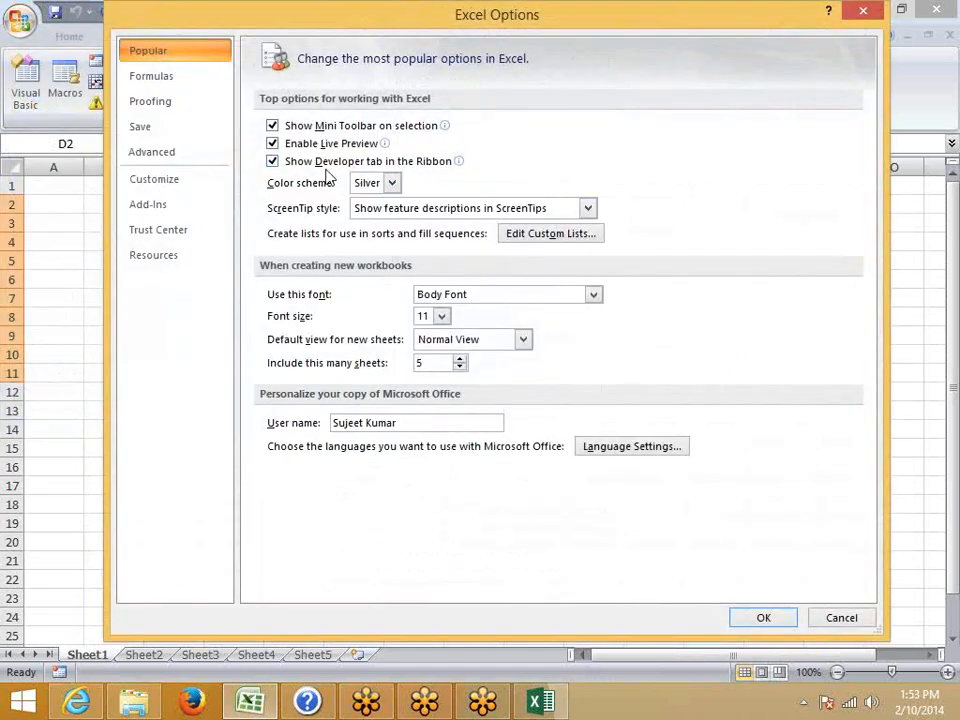
Switch to Excel 2013 and examine the Developer entry in its Customize Ribbon options
{"action": "left_click", "coordinate": [542, 703]}
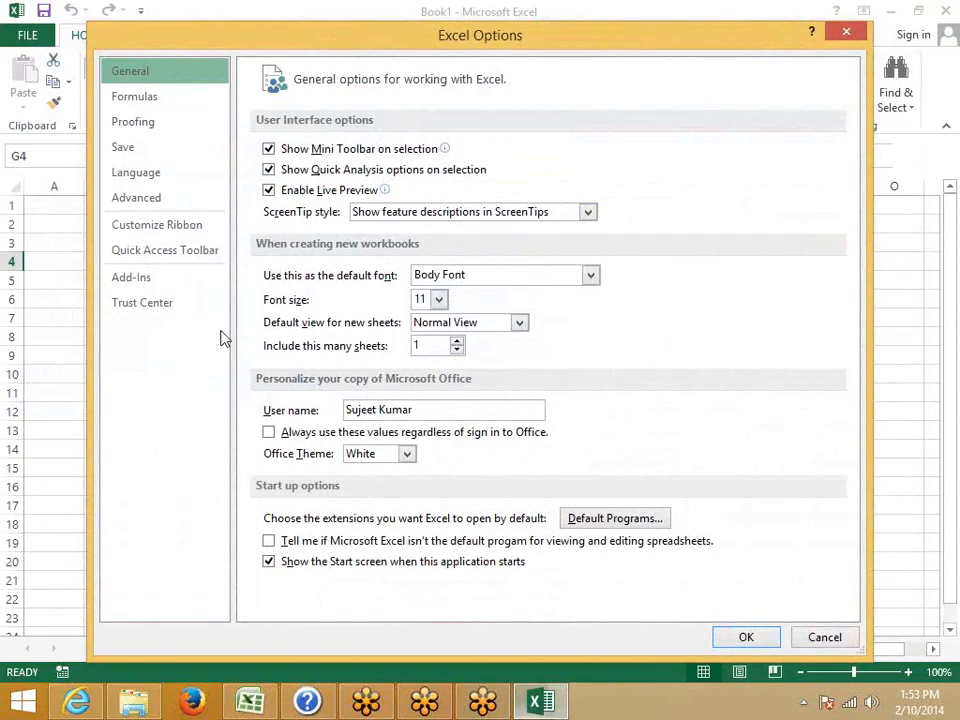
{"action": "left_click", "coordinate": [178, 233]}
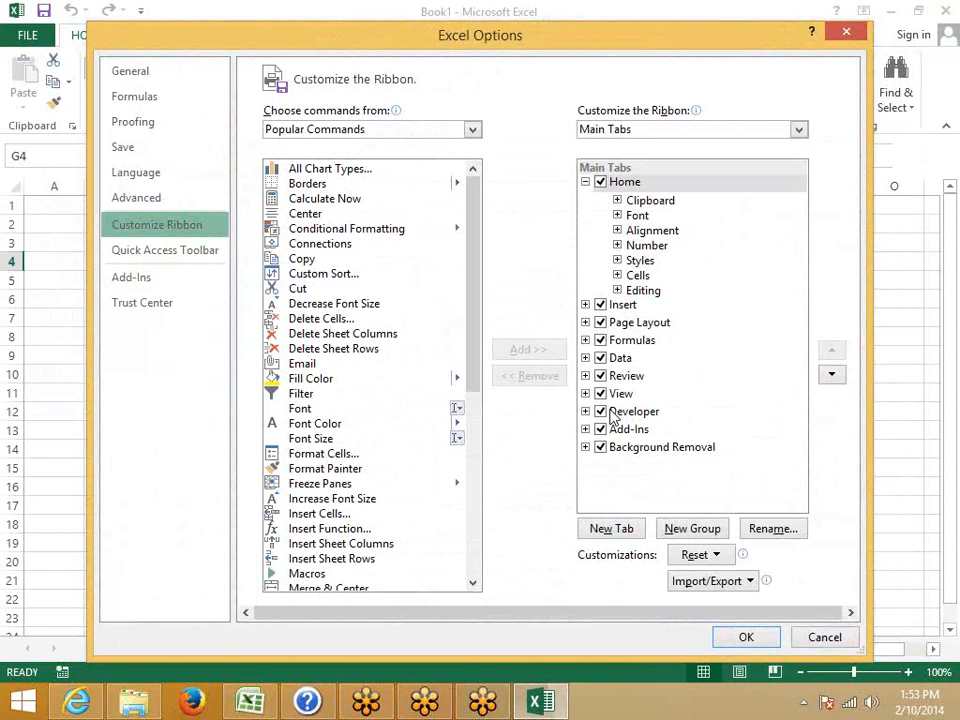
Return to Excel 2007, cancel its options, and show the insertable Form and ActiveX controls
{"action": "left_click", "coordinate": [251, 703]}
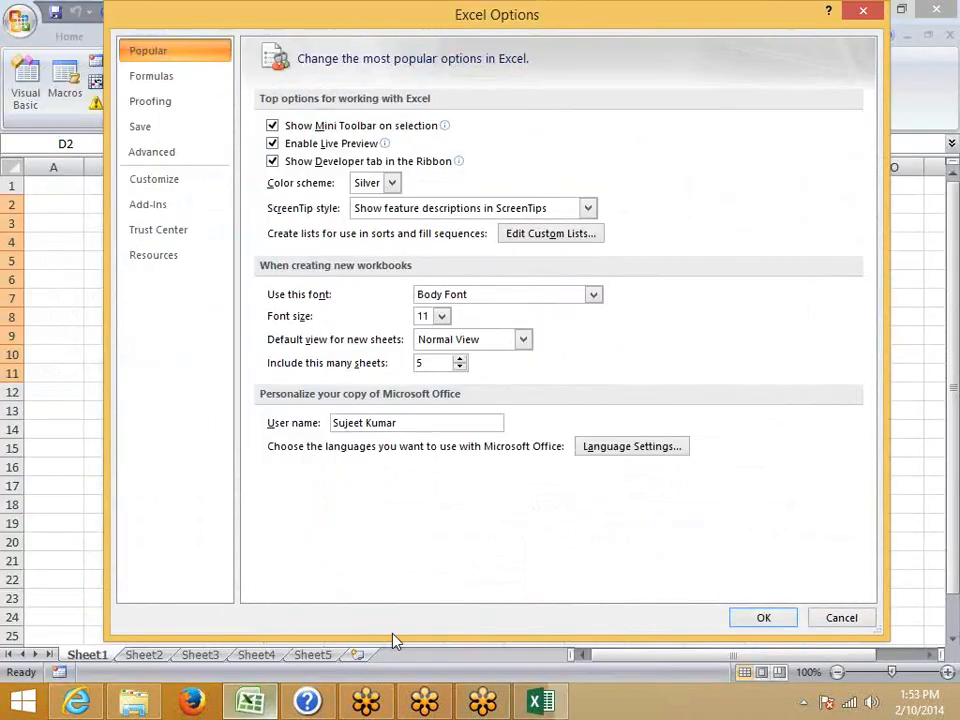
{"action": "left_click", "coordinate": [843, 622]}
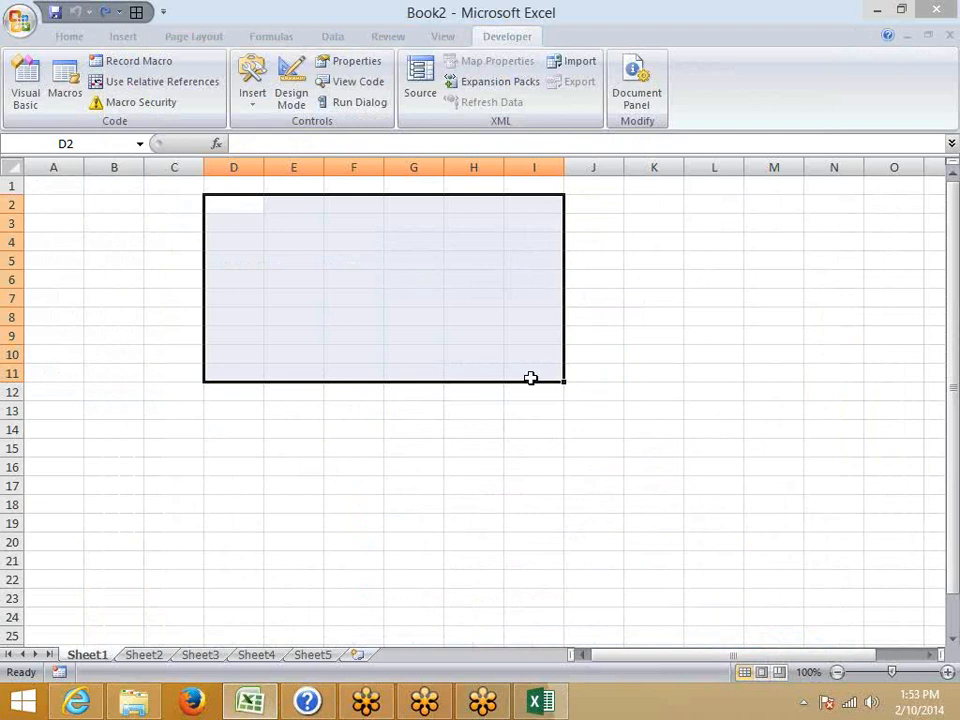
{"action": "left_click", "coordinate": [251, 98]}
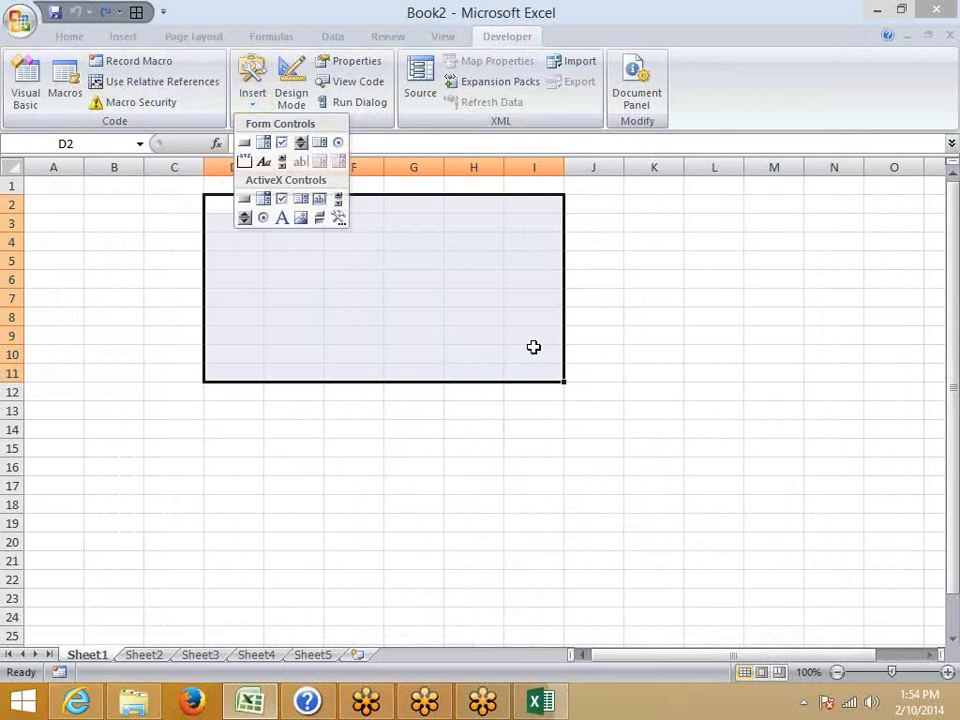
Set the color scheme to Blue in the Excel options and apply it
{"action": "left_click", "coordinate": [19, 19]}
{"action": "left_click", "coordinate": [266, 434]}
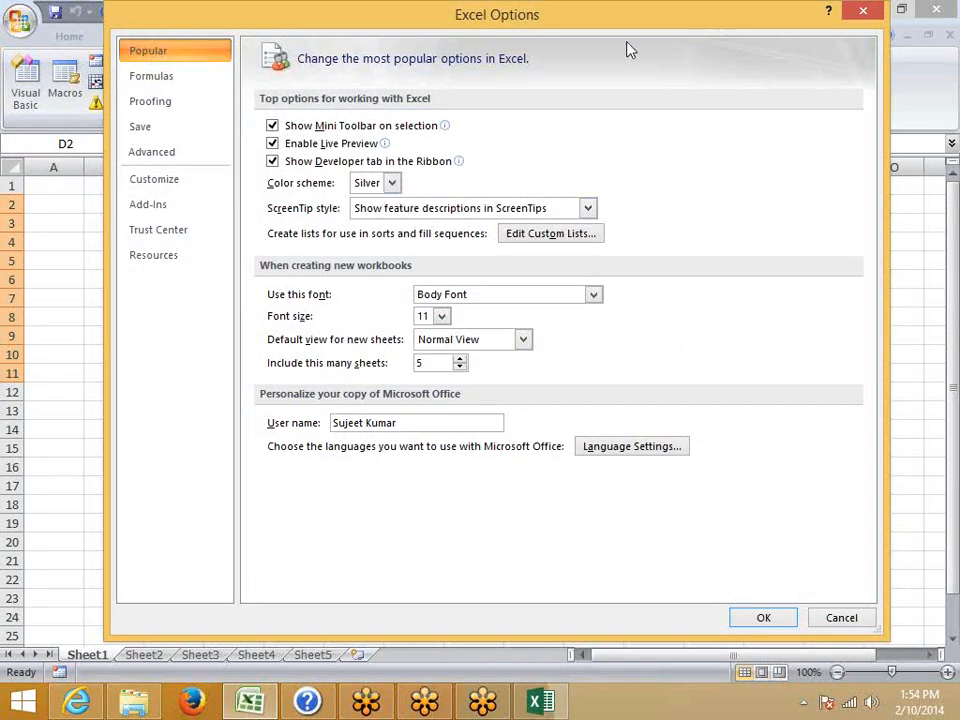
{"action": "left_click", "coordinate": [391, 184]}
{"action": "left_click", "coordinate": [374, 204]}
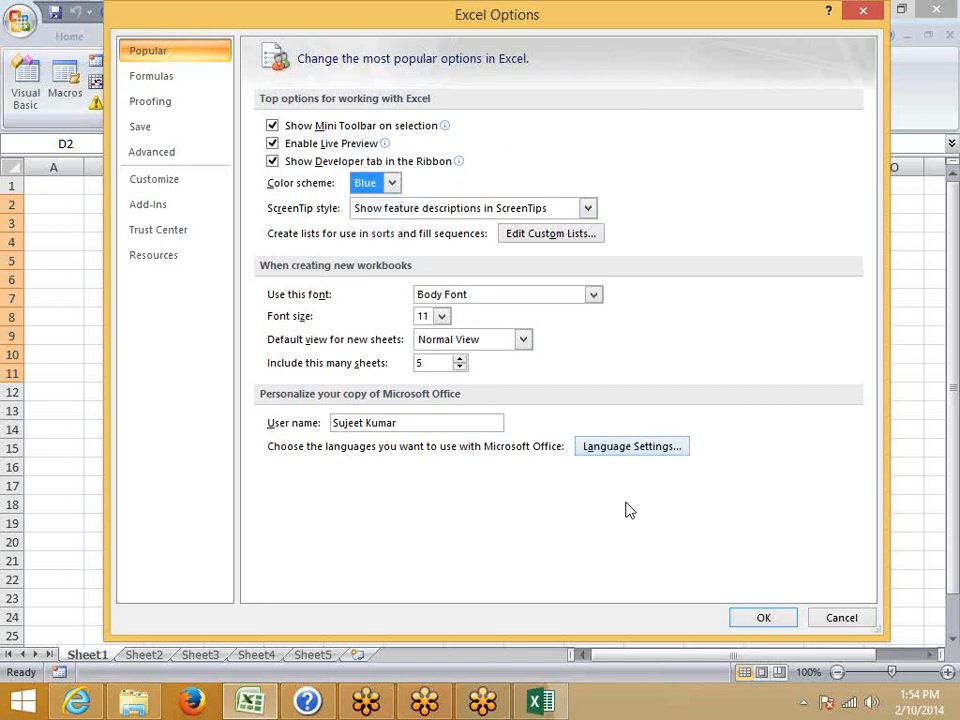
{"action": "left_click", "coordinate": [762, 617]}
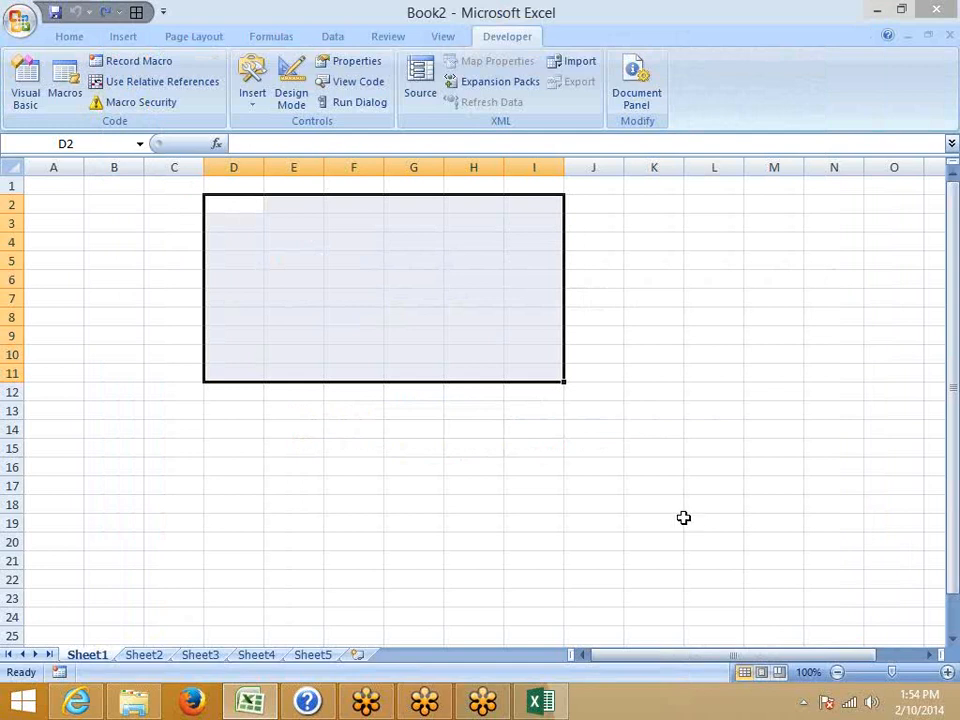
Reopen the Excel options and review the available color schemes, keep Blue, and return to the sheet's Home commands
{"action": "left_click", "coordinate": [20, 19]}
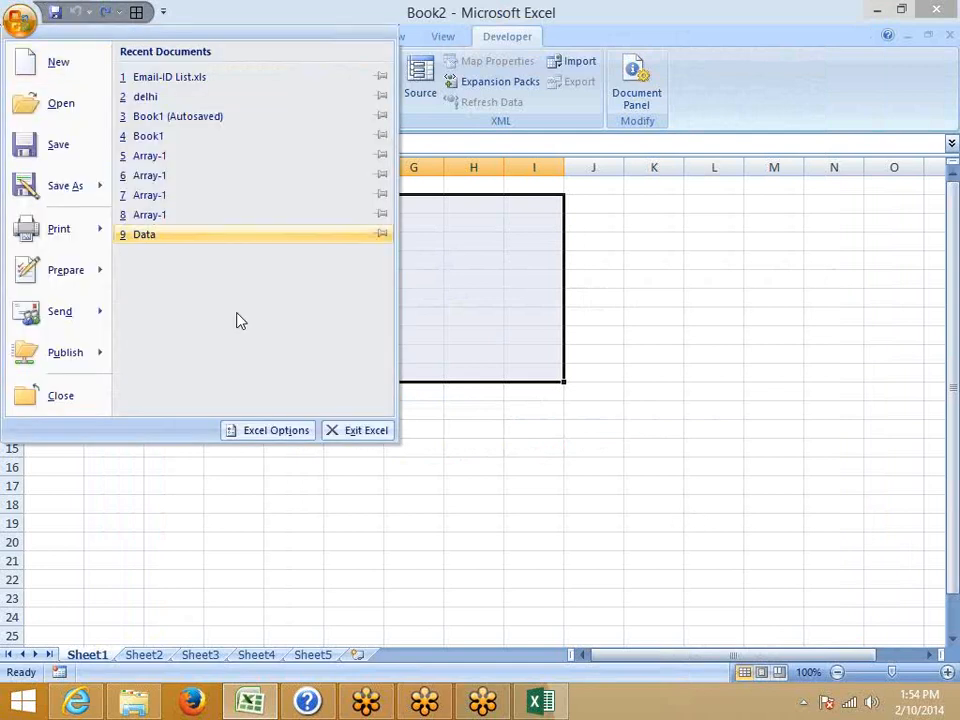
{"action": "left_click", "coordinate": [262, 430]}
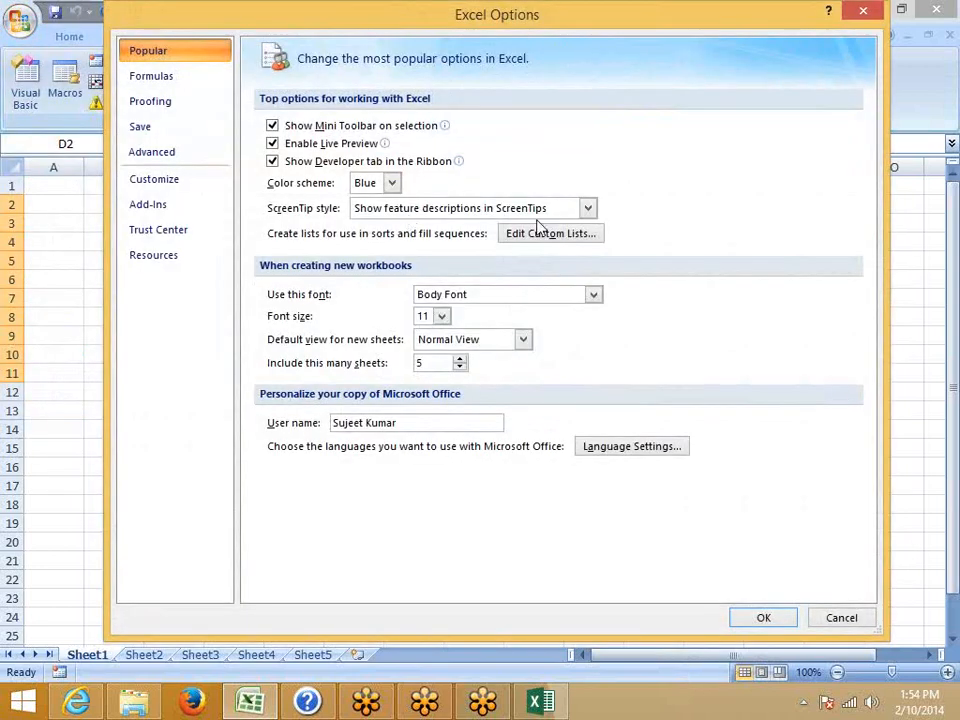
{"action": "left_click", "coordinate": [392, 183]}
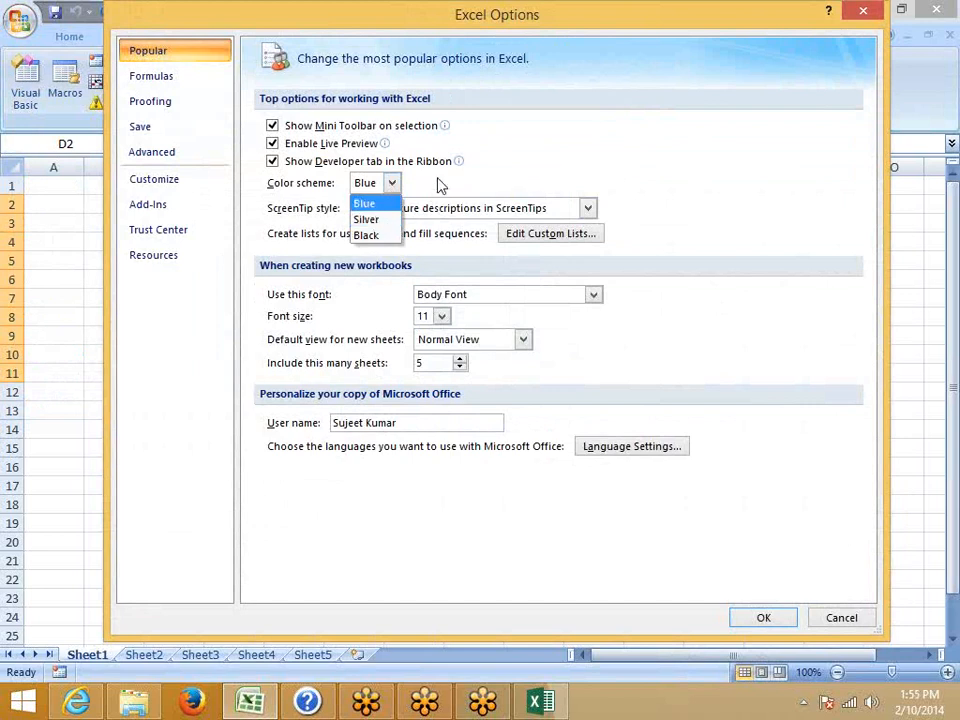
{"action": "left_click", "coordinate": [440, 185]}
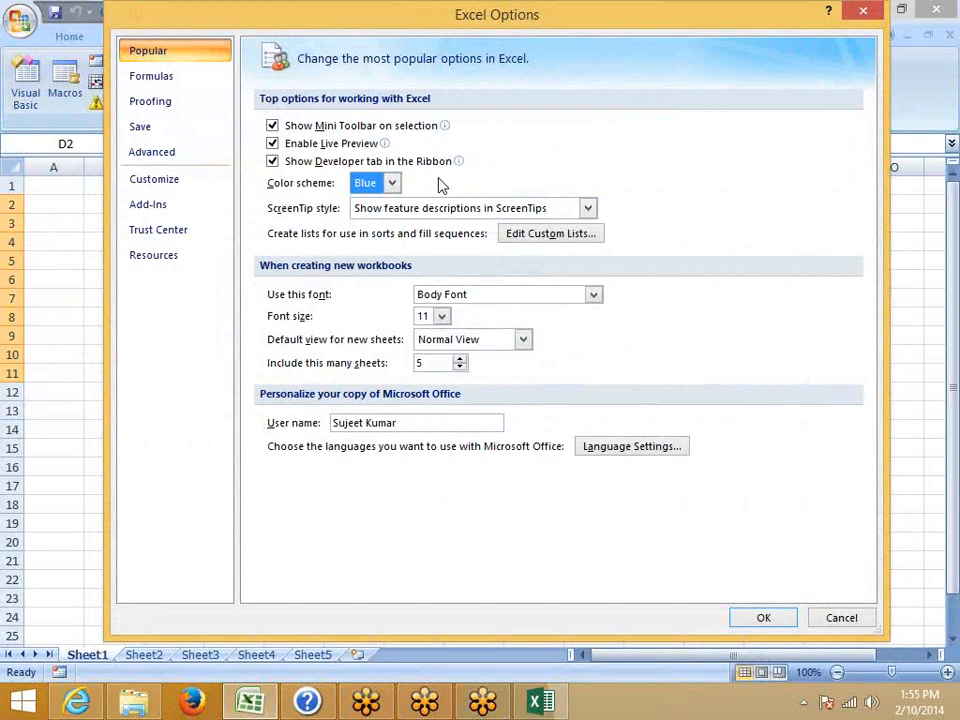
{"action": "key", "text": "Return"}
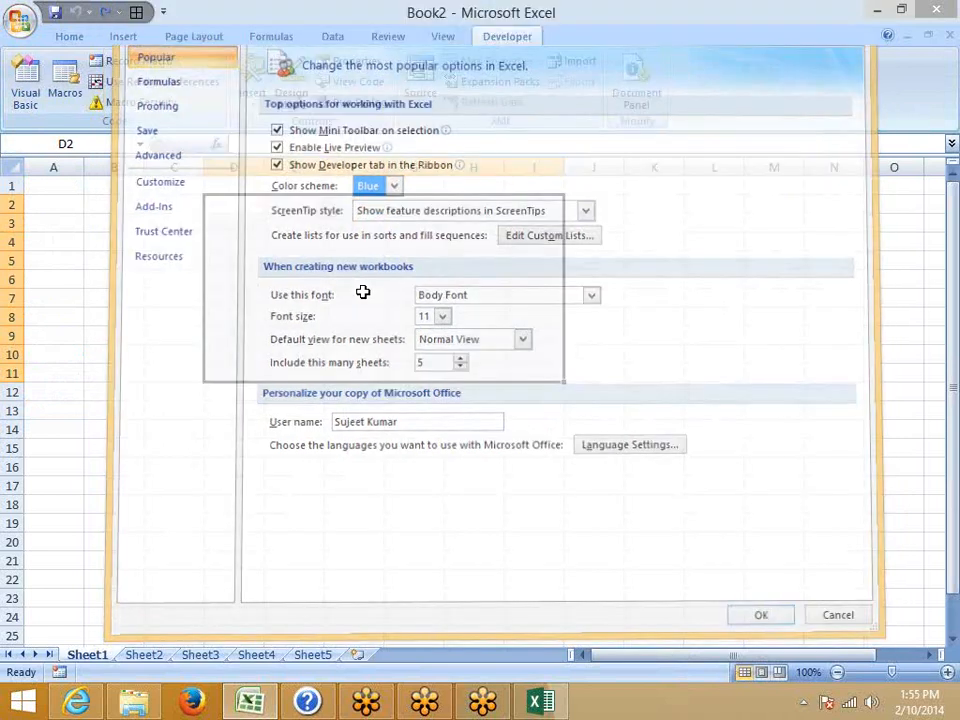
{"action": "left_click", "coordinate": [291, 273]}
{"action": "left_click", "coordinate": [72, 38]}
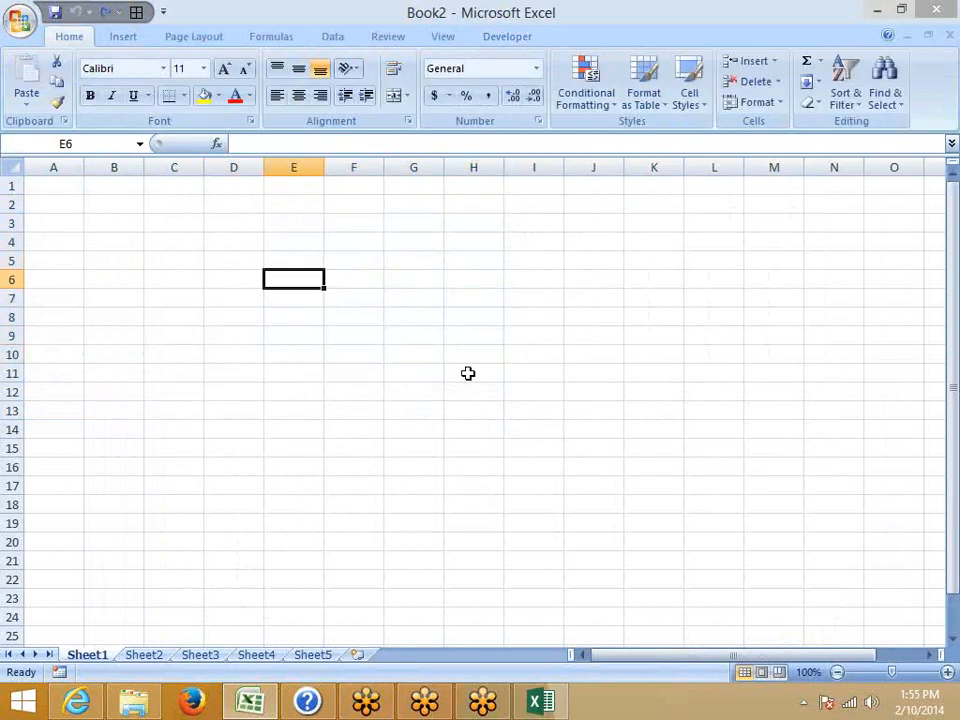
{"action": "left_click", "coordinate": [605, 370]}
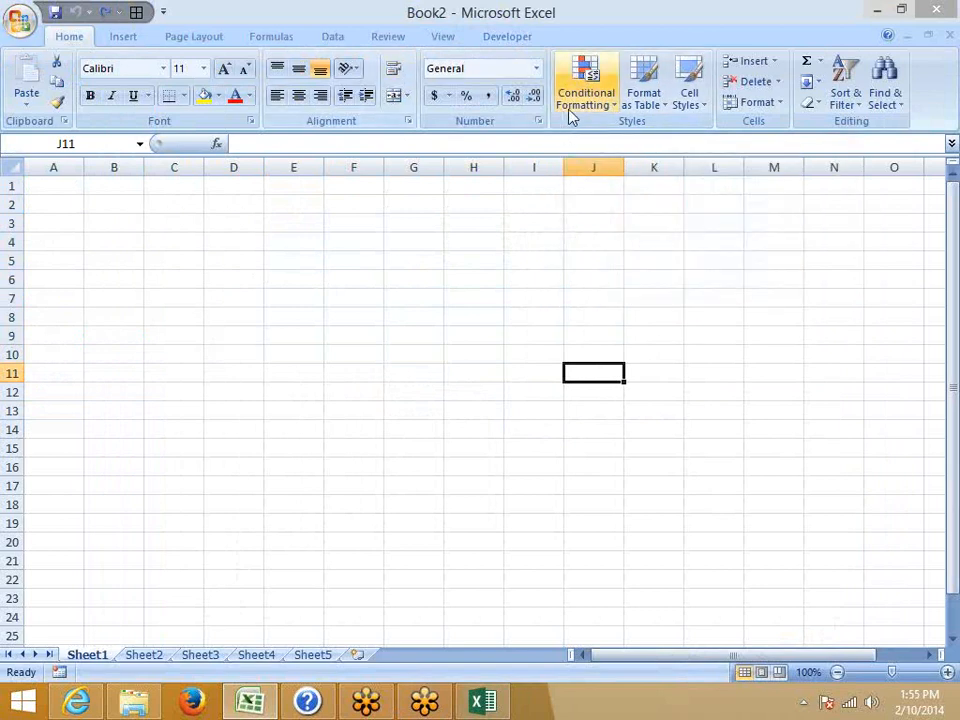
Examine the ScreenTip style choices in the Excel options and cancel without changing anything
{"action": "left_click", "coordinate": [20, 20]}
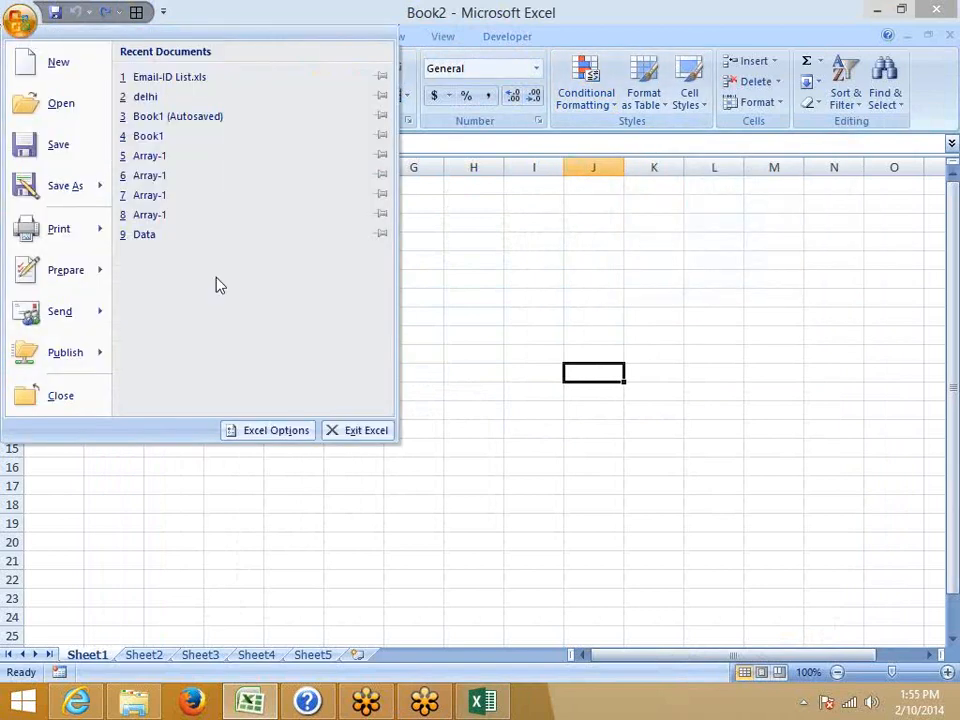
{"action": "left_click", "coordinate": [283, 429]}
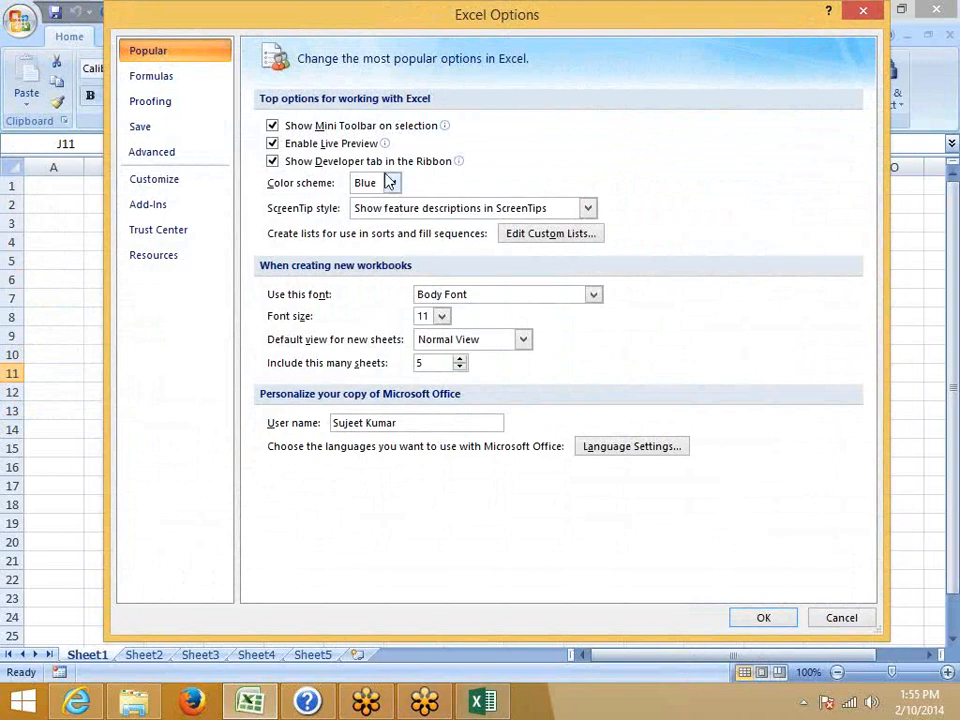
{"action": "left_click", "coordinate": [386, 210]}
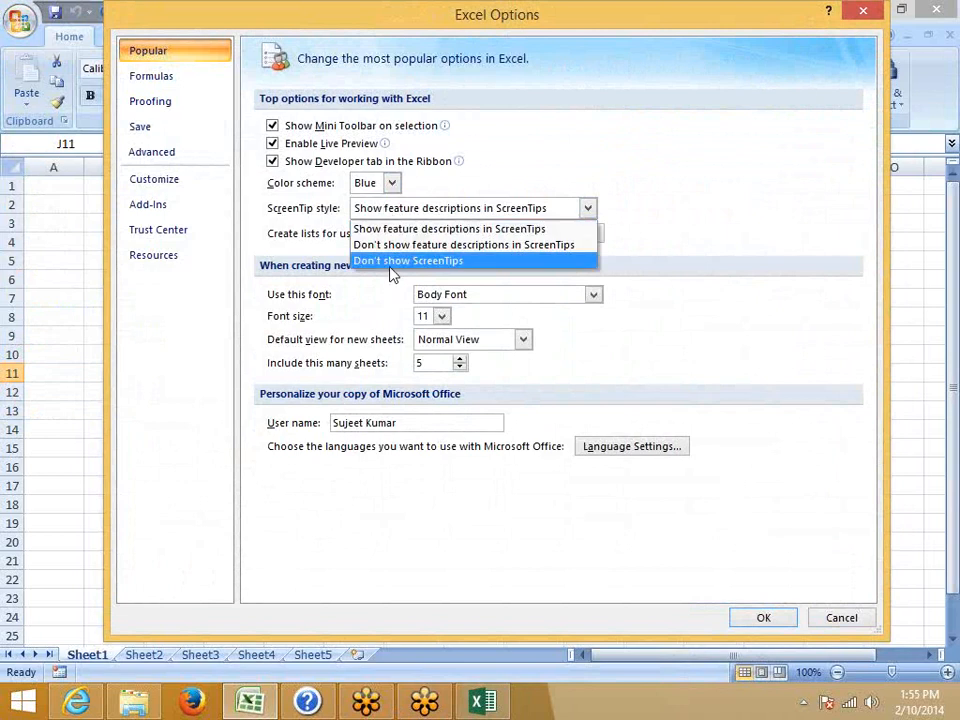
{"action": "left_click", "coordinate": [702, 337]}
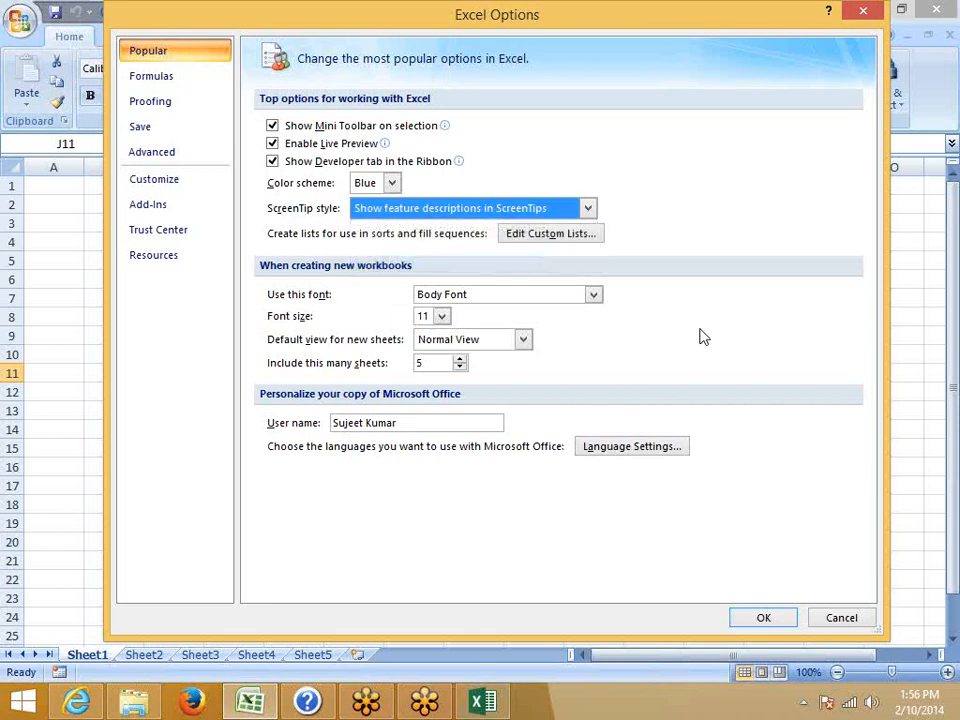
{"action": "left_click", "coordinate": [841, 617]}
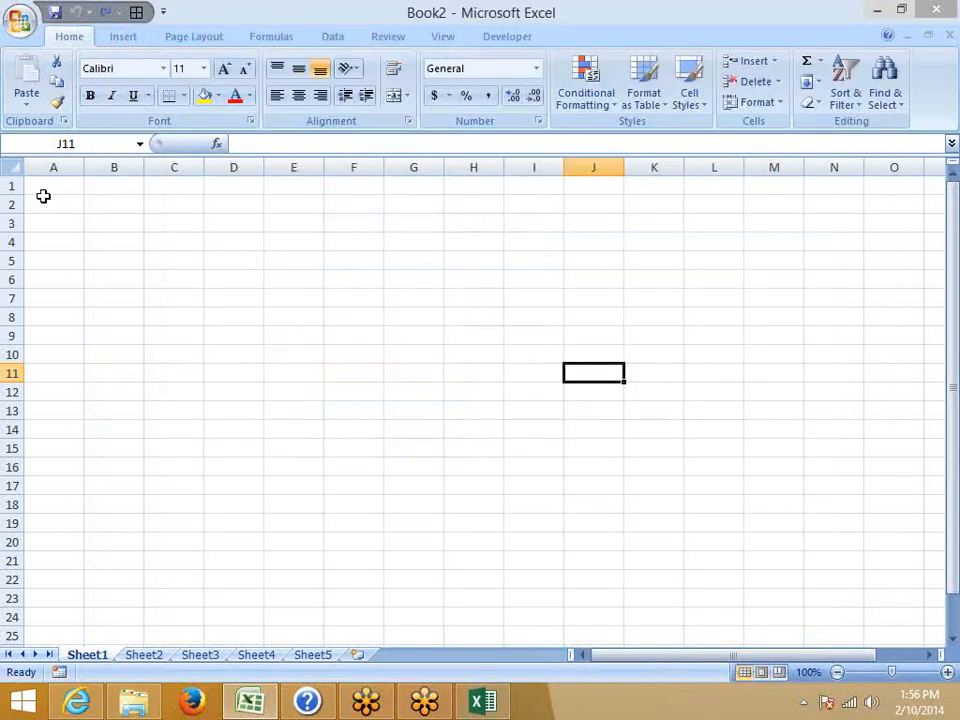
Enter Jan in A1 and autofill the month series down to A17
{"action": "left_click", "coordinate": [35, 188]}
{"action": "type", "text": "Jan"}
{"action": "key", "text": "Return"}
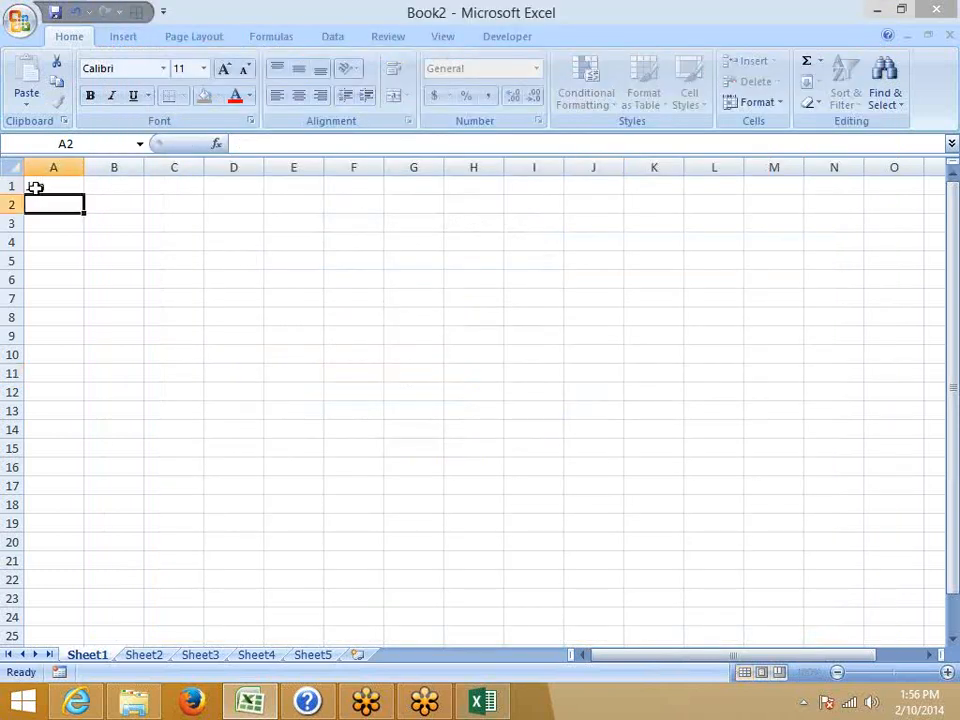
{"action": "left_click", "coordinate": [38, 188]}
{"action": "left_click_drag", "start_coordinate": [86, 194], "coordinate": [85, 492]}
Enter Sun in B1 and autofill the weekday series down to B17
{"action": "key", "text": "ctrl+Home"}
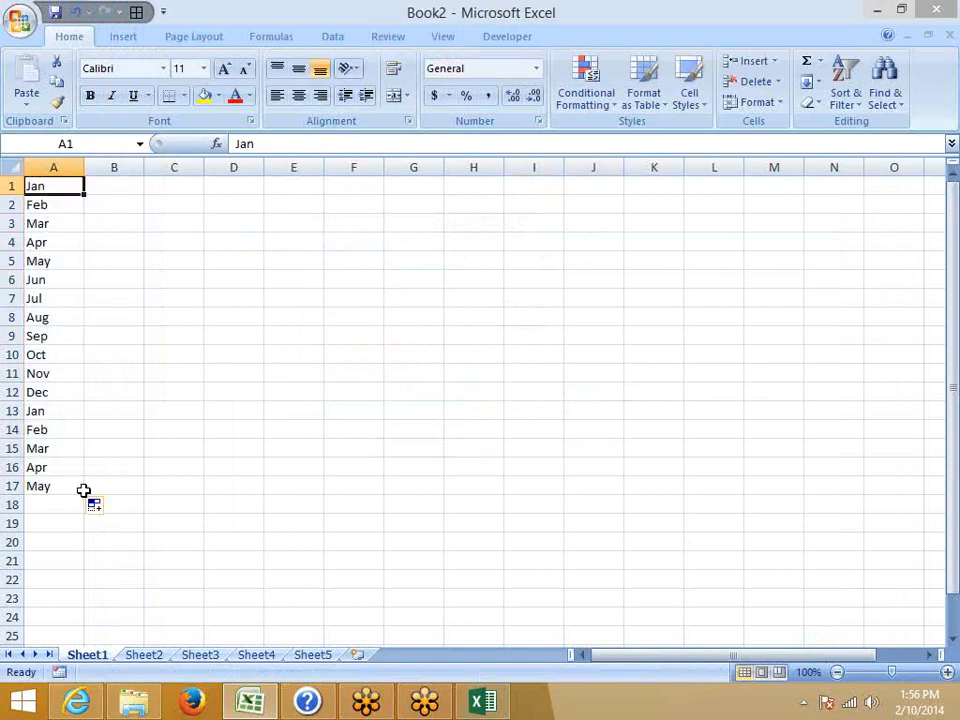
{"action": "key", "text": "Right"}
{"action": "type", "text": "Sun"}
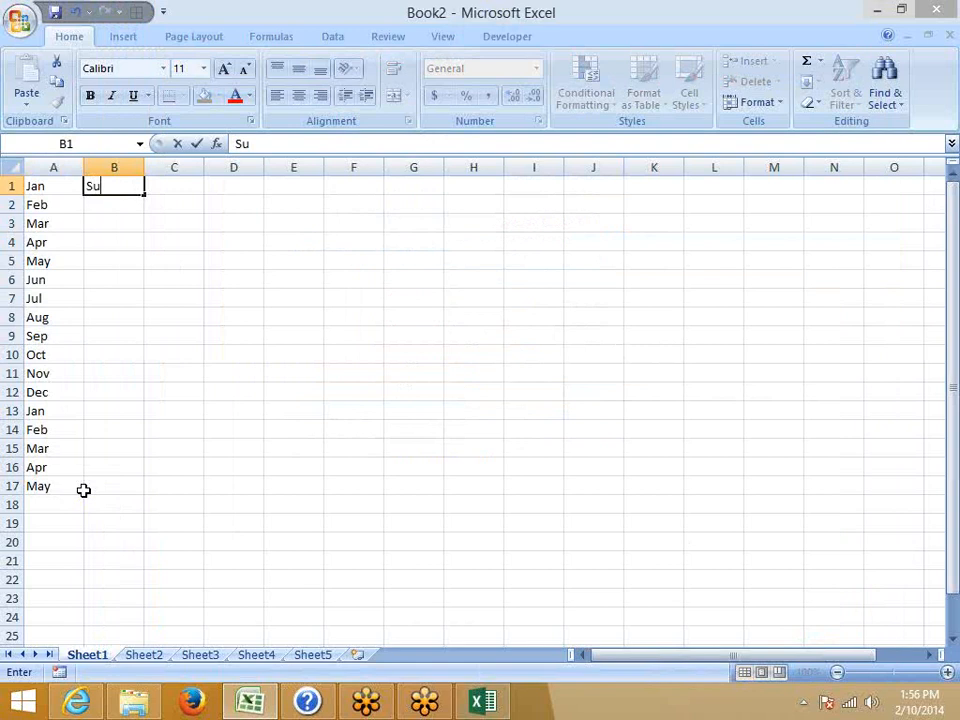
{"action": "key", "text": "Return"}
{"action": "left_click", "coordinate": [122, 182]}
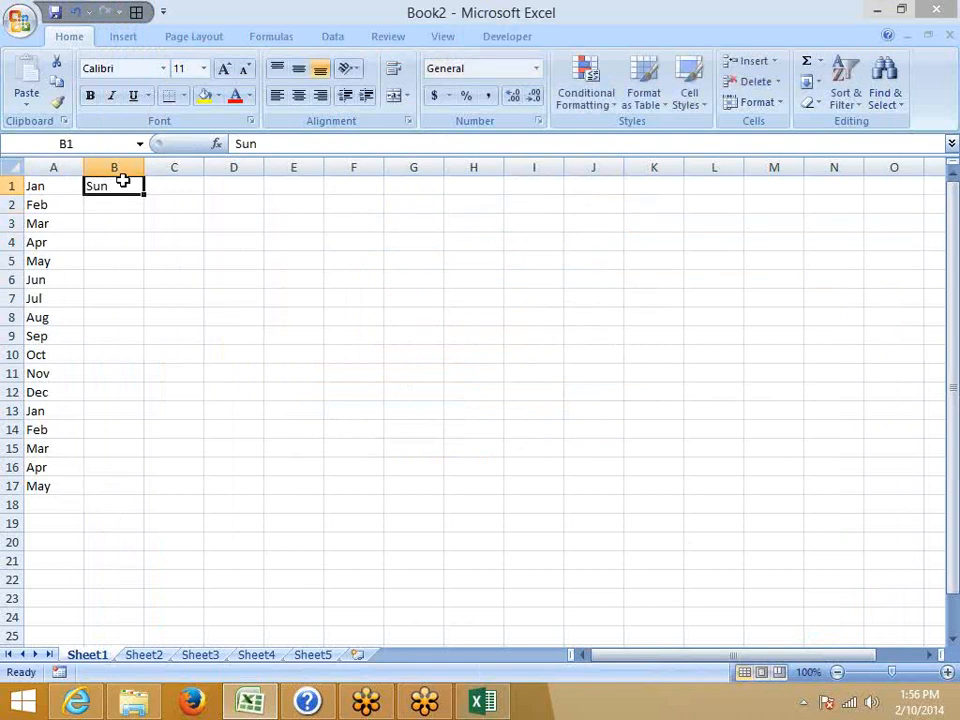
{"action": "double_click", "coordinate": [144, 196]}
Try autofilling a first name that is in no custom list from C1 to C17, and clear those cells
{"action": "left_click", "coordinate": [195, 187]}
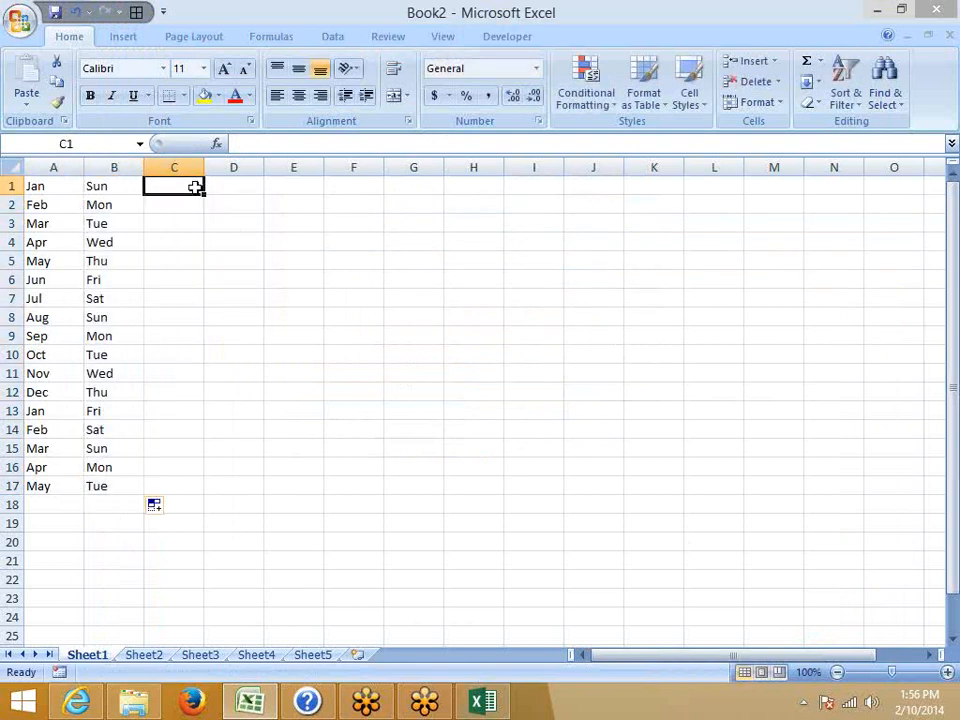
{"action": "type", "text": "Sujeet"}
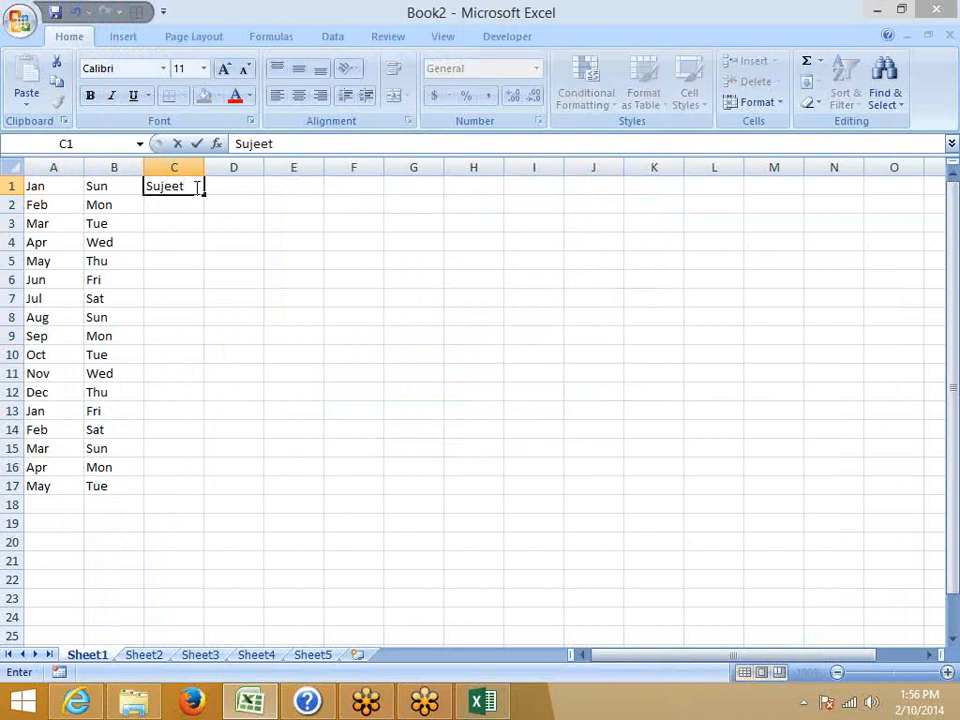
{"action": "key", "text": "Return"}
{"action": "left_click", "coordinate": [195, 187]}
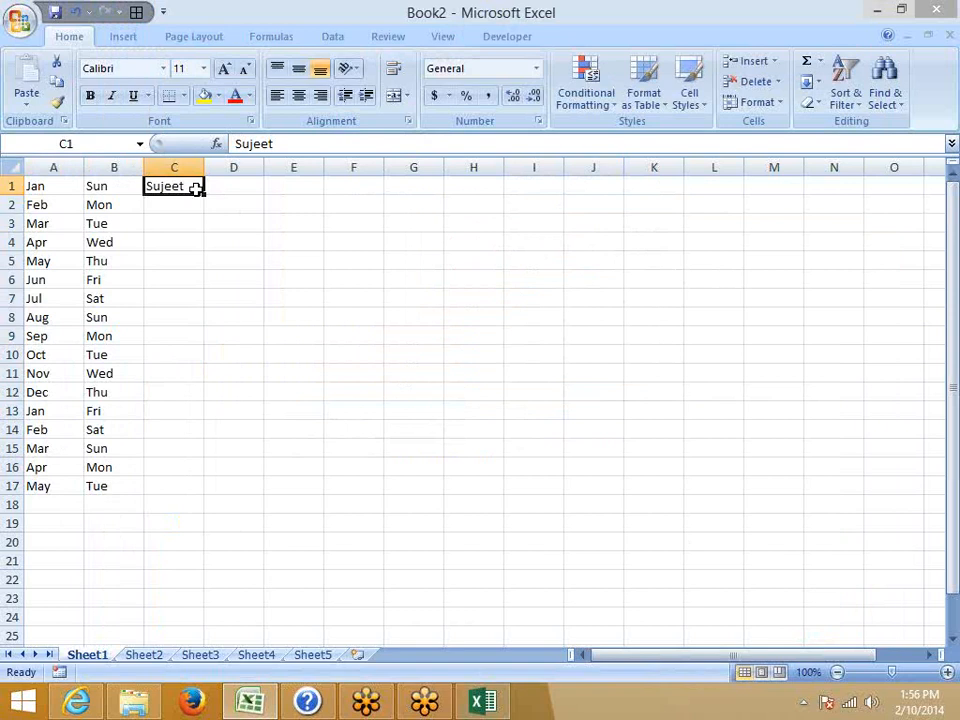
{"action": "double_click", "coordinate": [203, 194]}
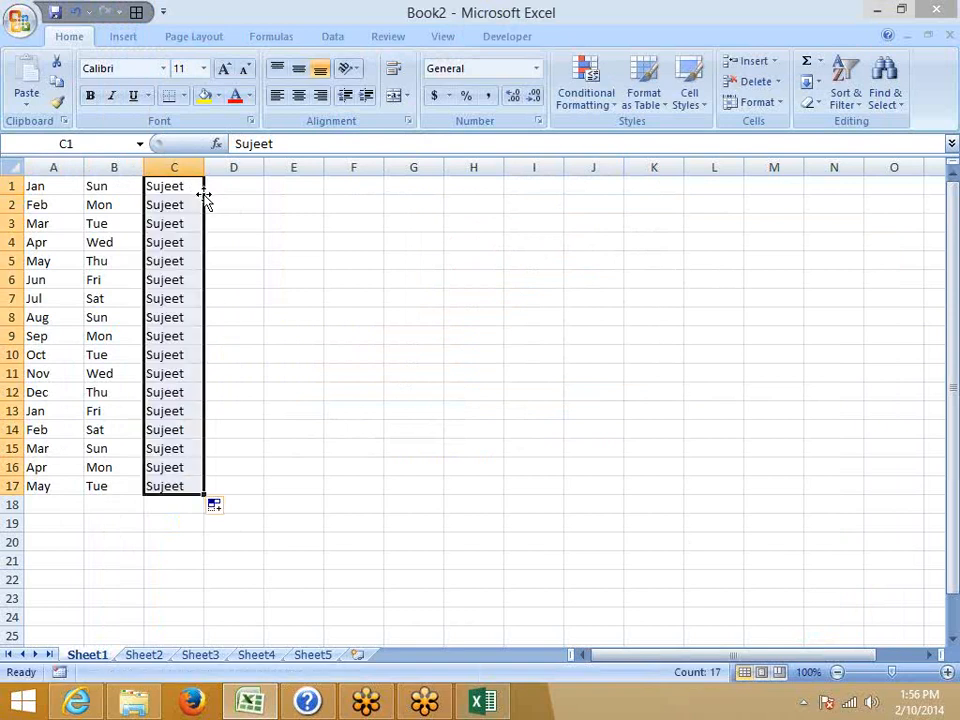
{"action": "left_click", "coordinate": [241, 168]}
{"action": "left_click", "coordinate": [246, 184]}
{"action": "left_click_drag", "start_coordinate": [176, 184], "coordinate": [169, 482]}
{"action": "key", "text": "Delete"}
Enter the first name from the existing custom name list in C1 and autofill the list down to C17
{"action": "key", "text": "Up"}
{"action": "type", "text": "Puneet"}
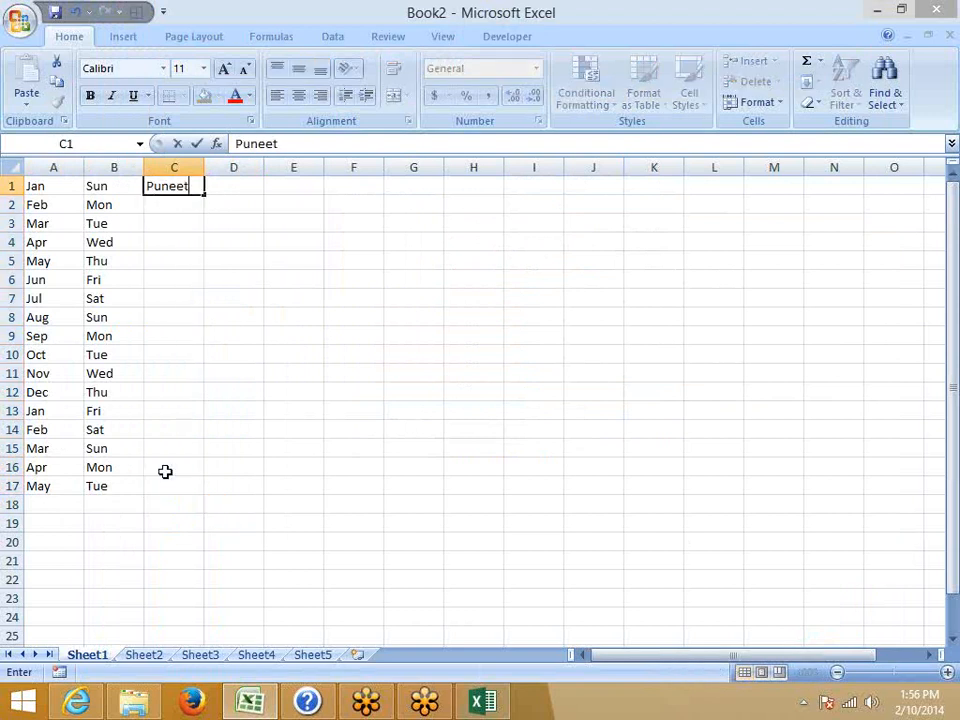
{"action": "key", "text": "ctrl+Return"}
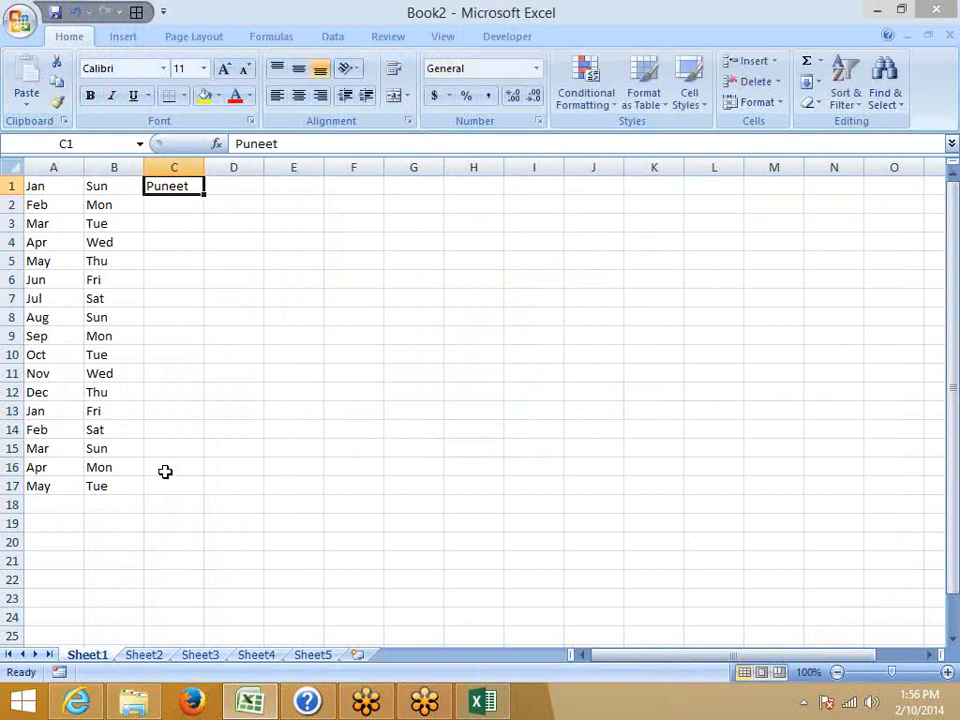
{"action": "double_click", "coordinate": [203, 194]}
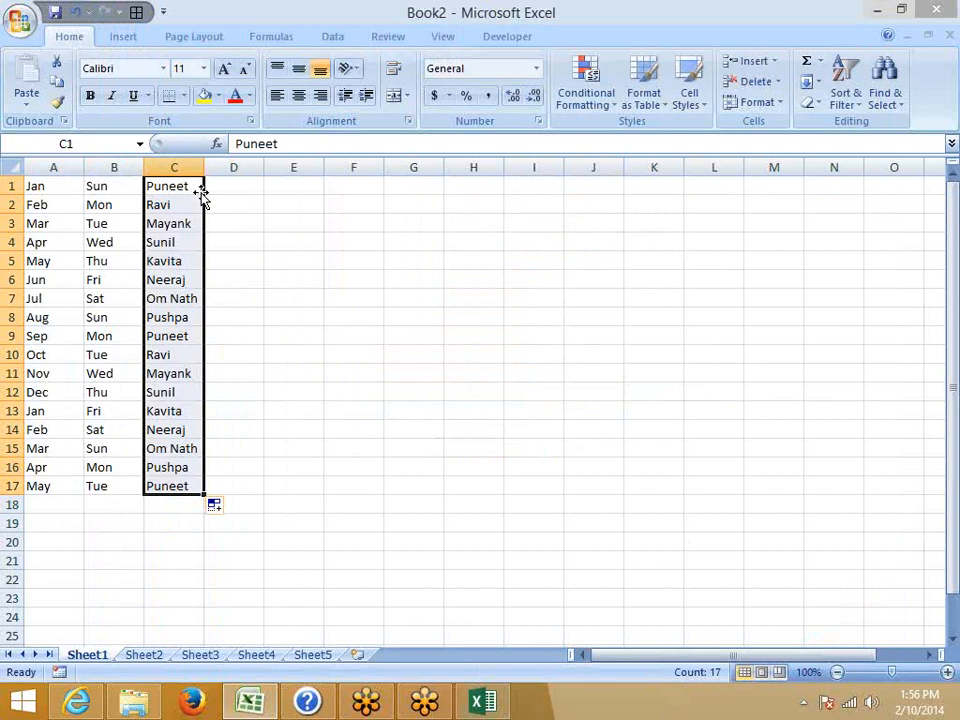
{"action": "left_click", "coordinate": [45, 186]}
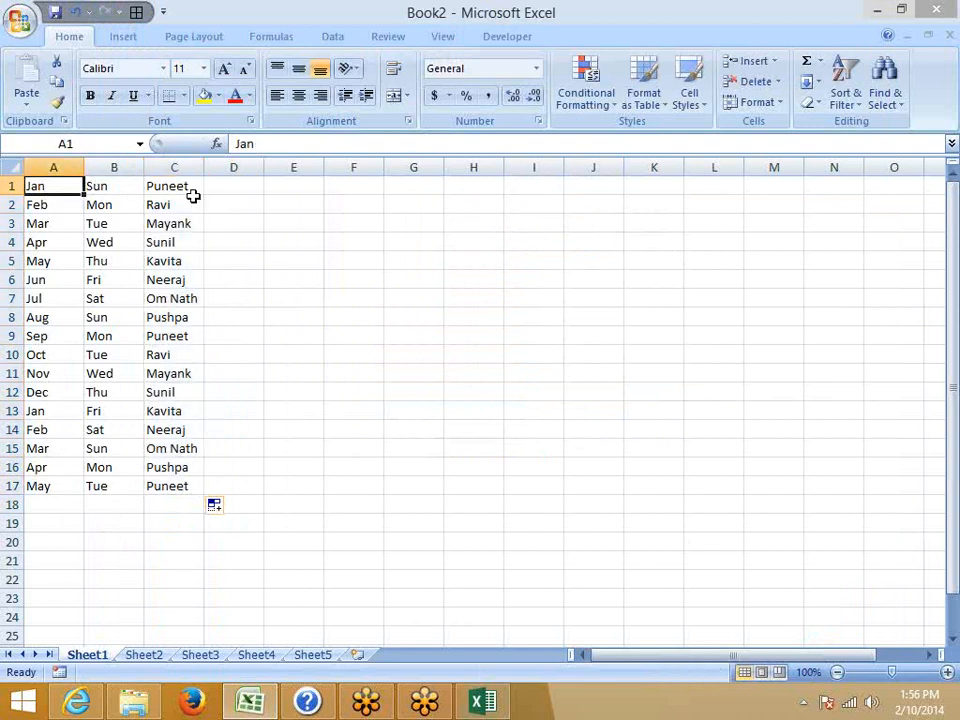
{"action": "left_click", "coordinate": [270, 184]}
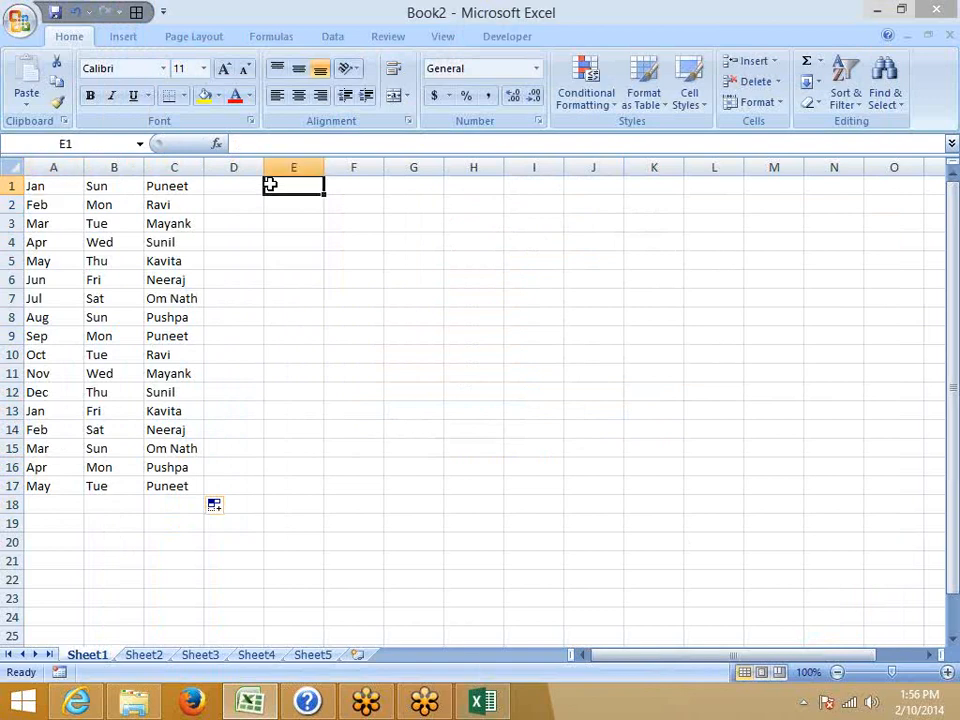
Open the custom lists editor from the Excel options and move its window clear of the filled columns
{"action": "left_click", "coordinate": [20, 20]}
{"action": "left_click", "coordinate": [295, 433]}
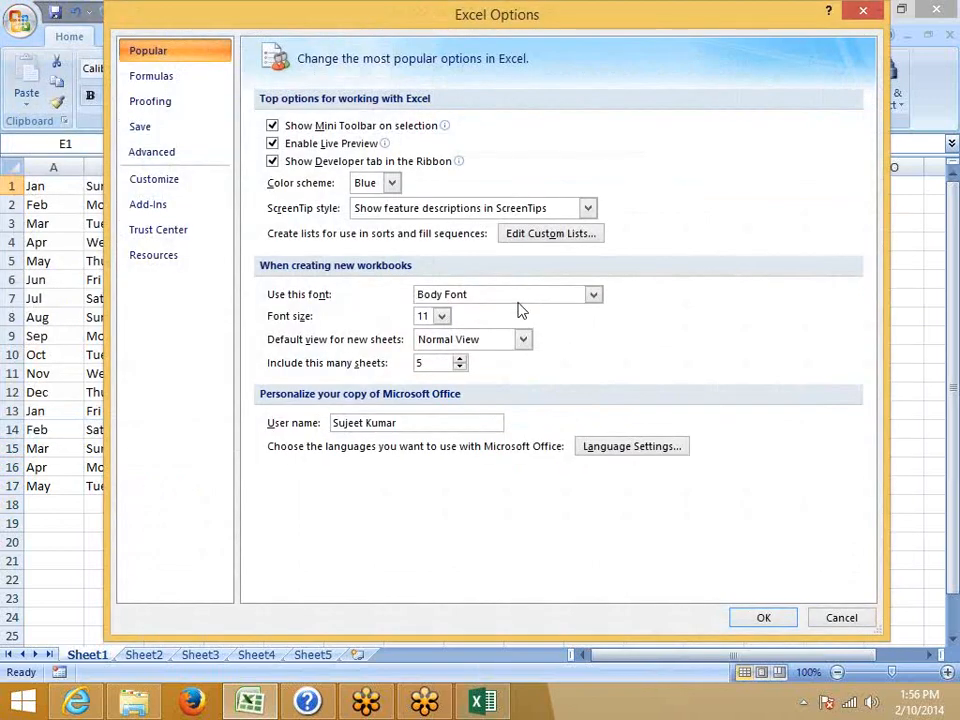
{"action": "left_click", "coordinate": [537, 233]}
{"action": "left_click_drag", "start_coordinate": [446, 183], "coordinate": [333, 133]}
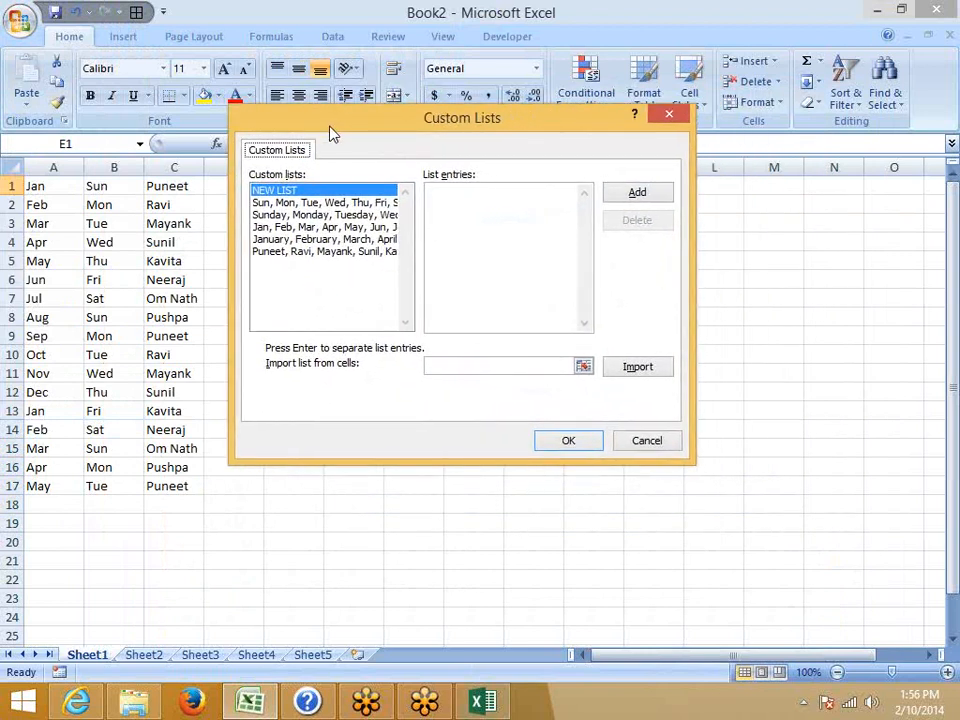
Add a custom list with the entries Delhi, Pune, Jaipur, Noida, Indore and Kanpur, and confirm the list and the options
{"action": "left_click", "coordinate": [437, 196]}
{"action": "type", "text": "DELH"}
{"action": "key", "text": "BackSpace"}
{"action": "key", "text": "BackSpace"}
{"action": "key", "text": "BackSpace"}
{"action": "type", "text": "elhi"}
{"action": "key", "text": "Return"}
{"action": "type", "text": "Pune"}
{"action": "key", "text": "Return"}
{"action": "type", "text": "Jaipur"}
{"action": "key", "text": "Return"}
{"action": "type", "text": "Noida"}
{"action": "key", "text": "Return"}
{"action": "type", "text": "Indore"}
{"action": "key", "text": "Return"}
{"action": "type", "text": "Kanpur"}
{"action": "left_click", "coordinate": [666, 197]}
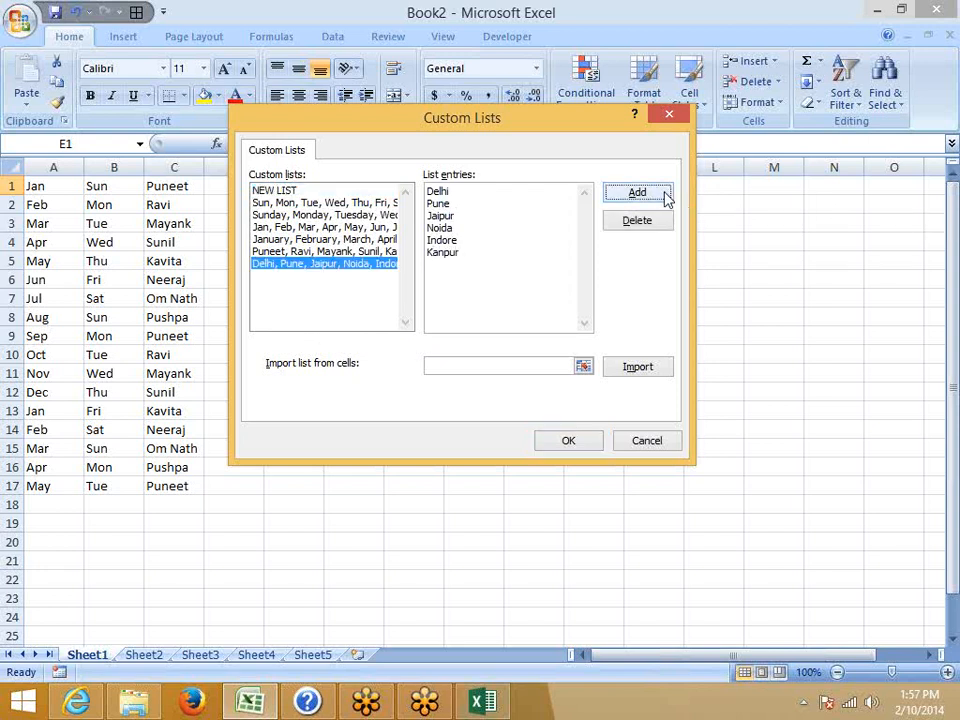
{"action": "left_click", "coordinate": [575, 442]}
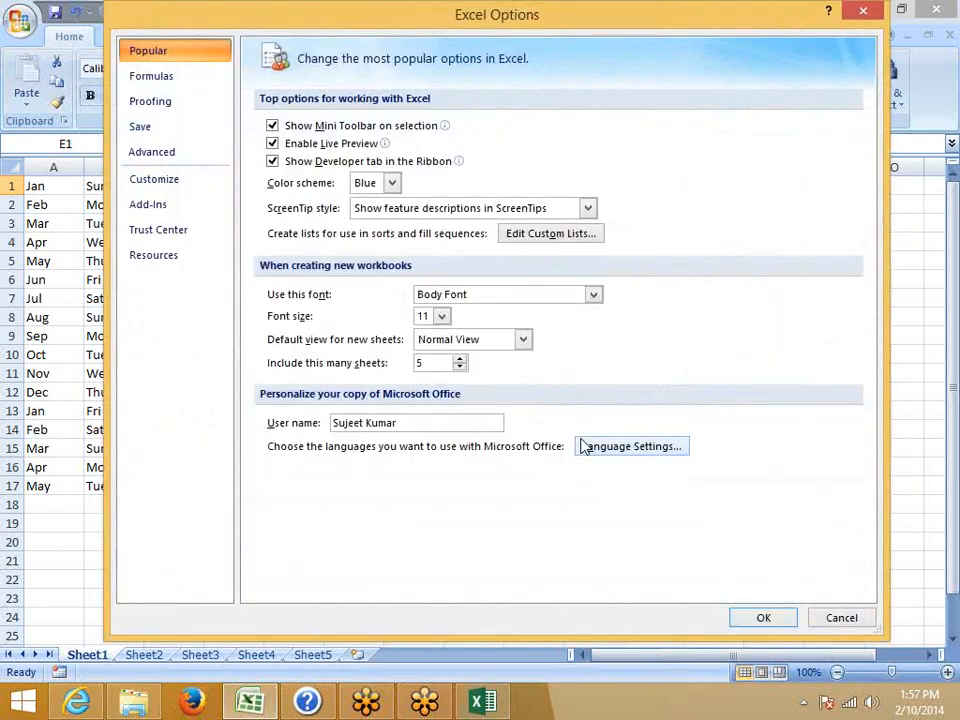
{"action": "left_click", "coordinate": [757, 618]}
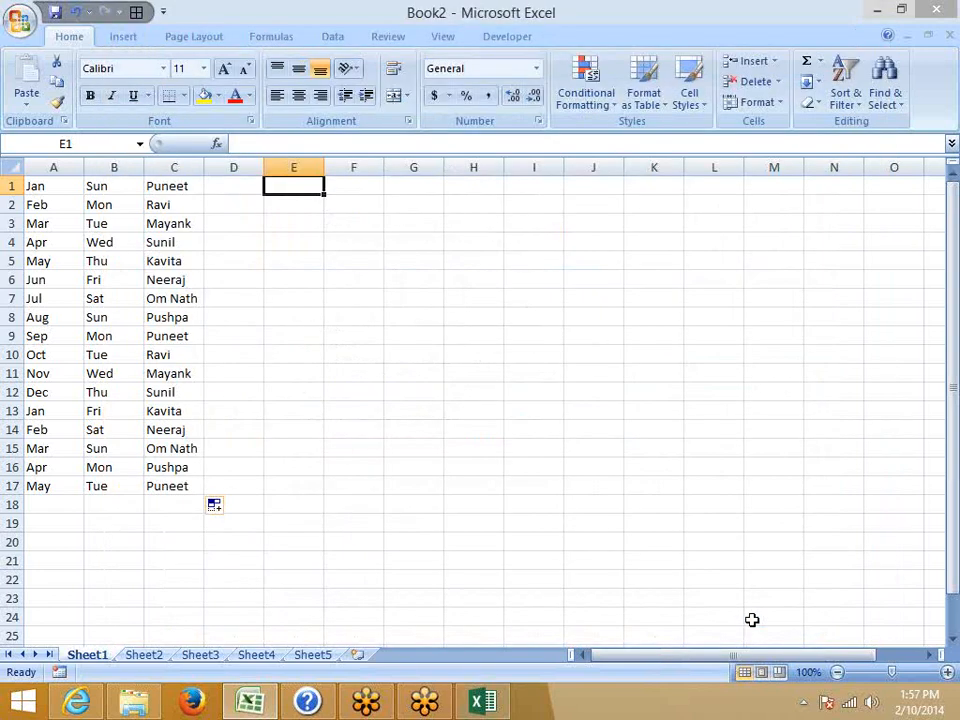
Enter Noida in D1 and autofill the custom city list down to D17
{"action": "key", "text": "Left"}
{"action": "type", "text": "N"}
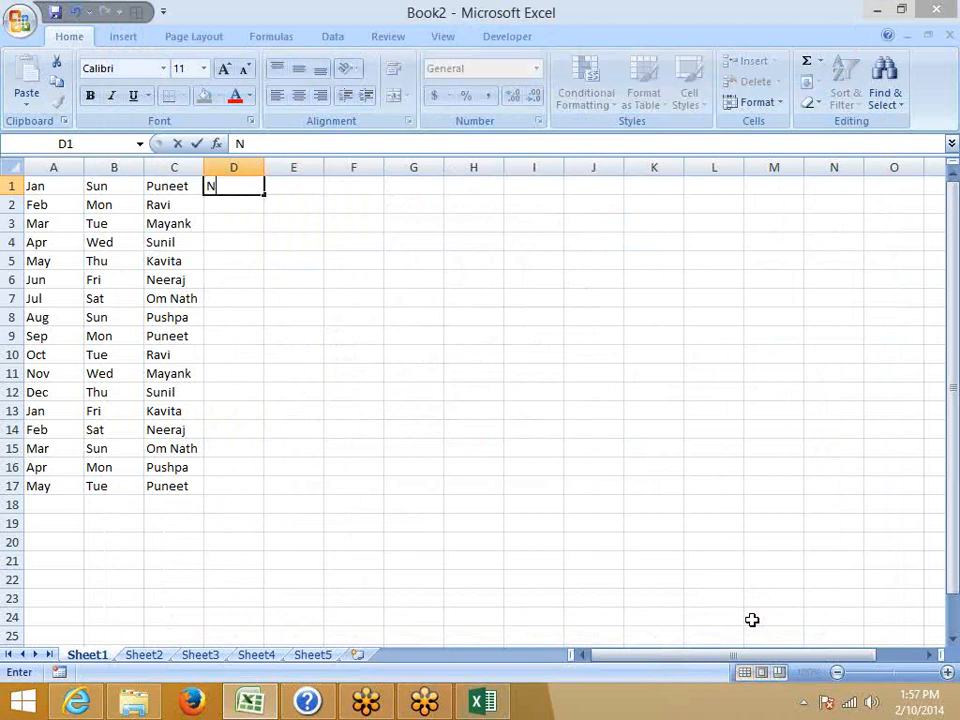
{"action": "type", "text": "oida"}
{"action": "left_click", "coordinate": [345, 392]}
{"action": "left_click", "coordinate": [255, 190]}
{"action": "double_click", "coordinate": [265, 196]}
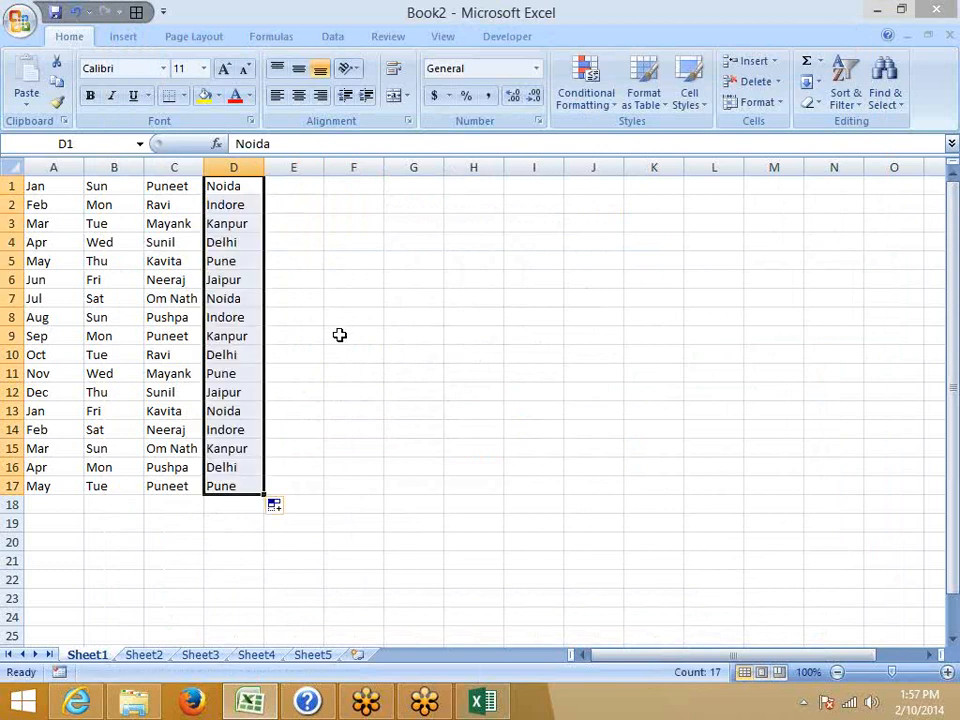
{"action": "left_click", "coordinate": [52, 332]}
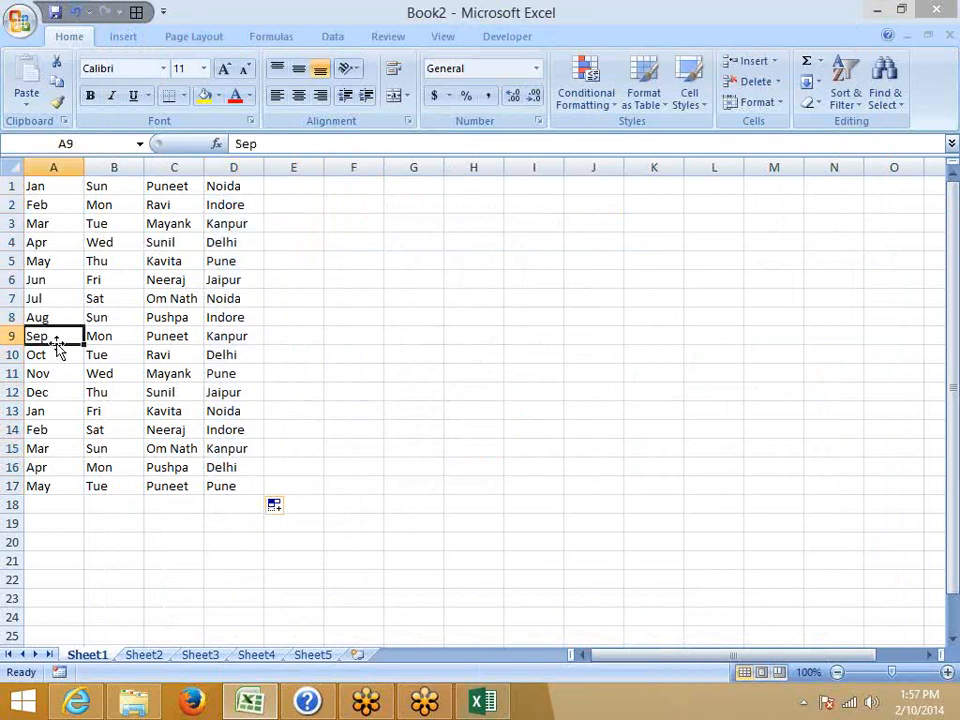
{"action": "left_click", "coordinate": [251, 204]}
{"action": "left_click", "coordinate": [240, 192]}
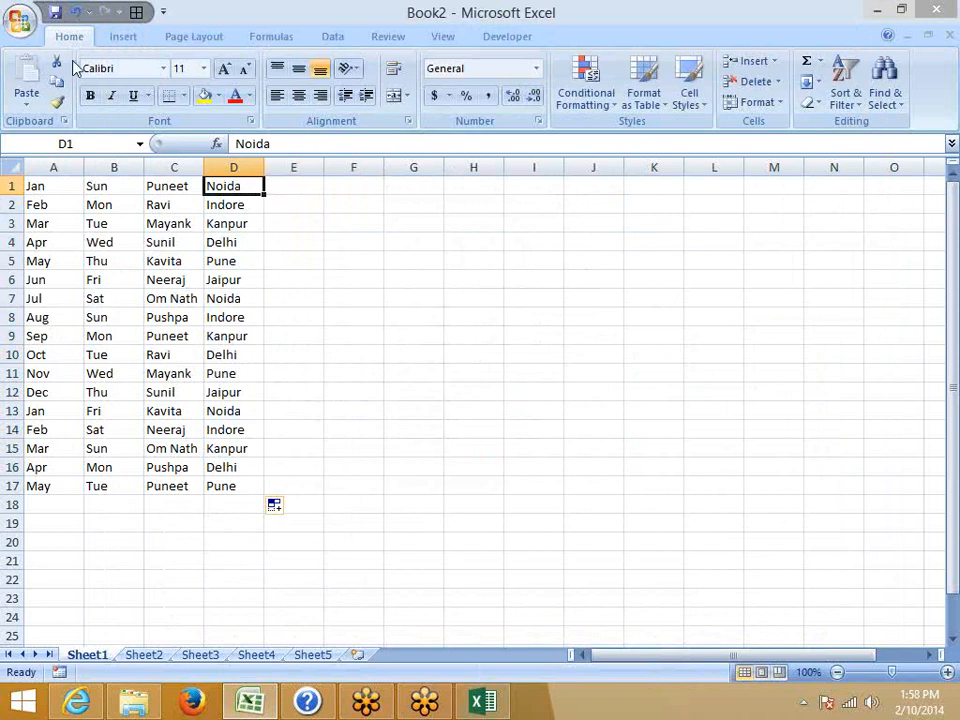
Open the custom lists editor from the Excel options and pick $I$3:$J$14 as the range to import a list from
{"action": "left_click", "coordinate": [18, 20]}
{"action": "left_click", "coordinate": [287, 447]}
{"action": "left_click", "coordinate": [20, 18]}
{"action": "left_click", "coordinate": [298, 430]}
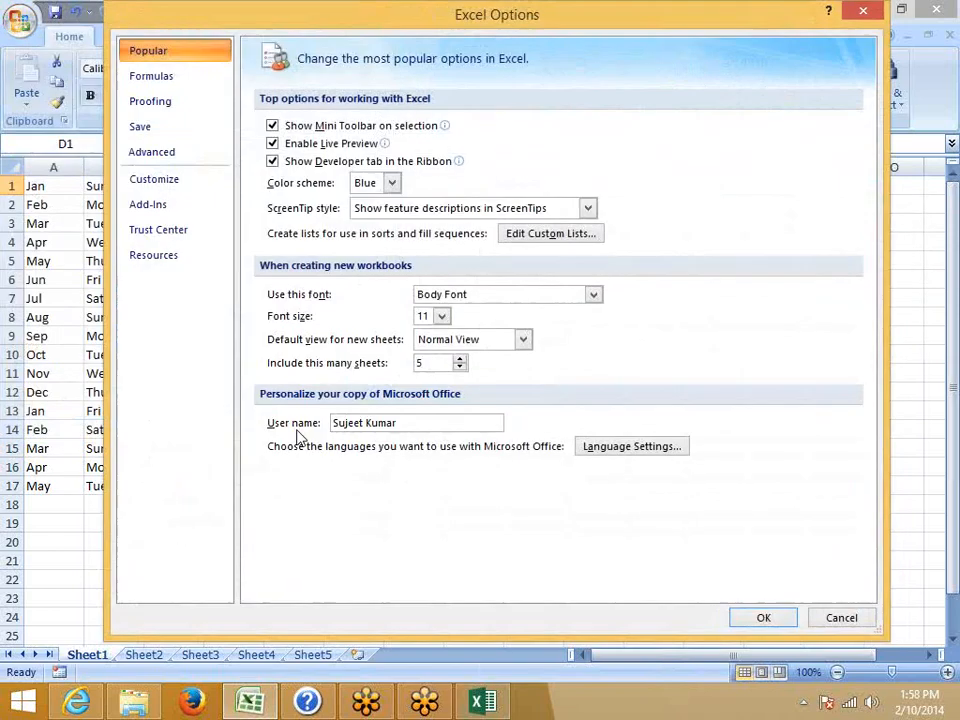
{"action": "left_click", "coordinate": [545, 238]}
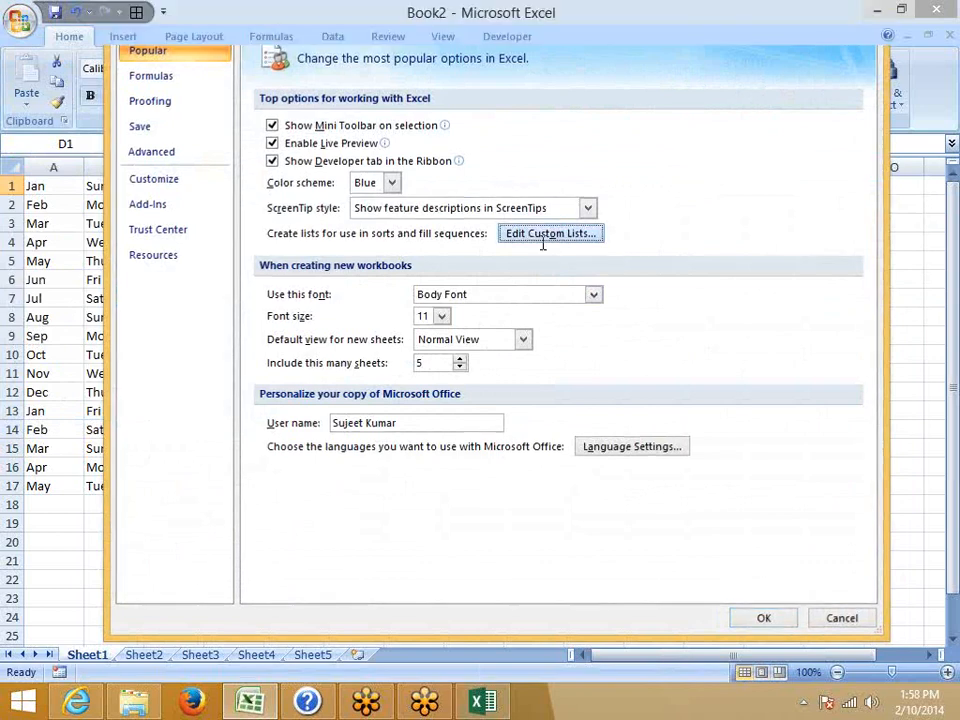
{"action": "left_click_drag", "start_coordinate": [477, 127], "coordinate": [233, 33]}
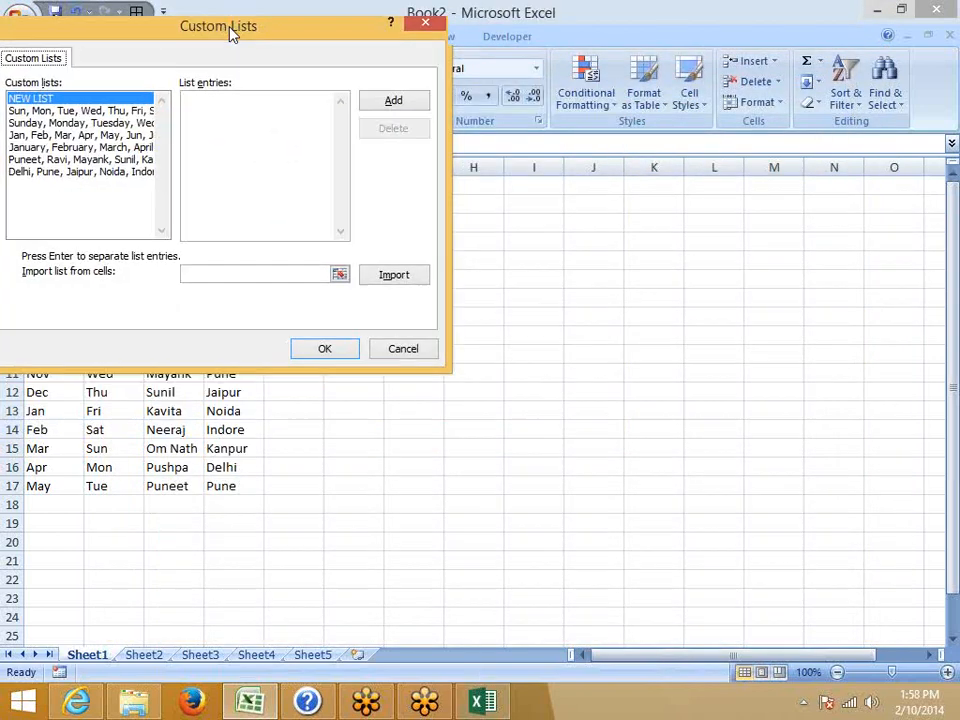
{"action": "left_click", "coordinate": [338, 273]}
{"action": "left_click_drag", "start_coordinate": [530, 220], "coordinate": [600, 430]}
{"action": "left_click", "coordinate": [436, 48]}
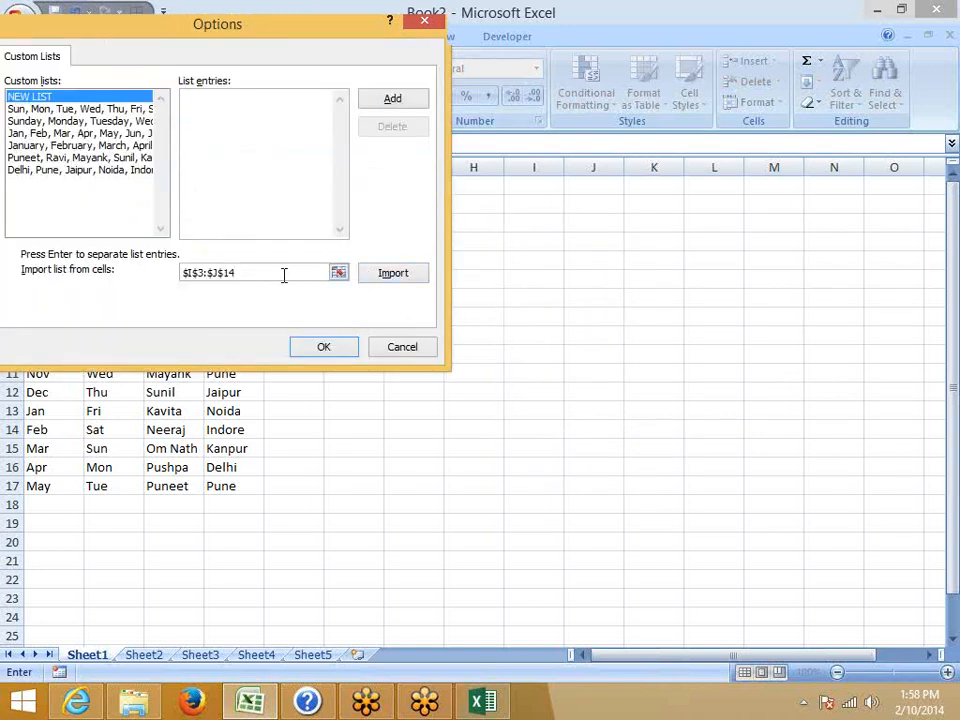
Clear the import range in the custom lists editor and cancel the editor
{"action": "left_click_drag", "start_coordinate": [284, 275], "coordinate": [146, 268]}
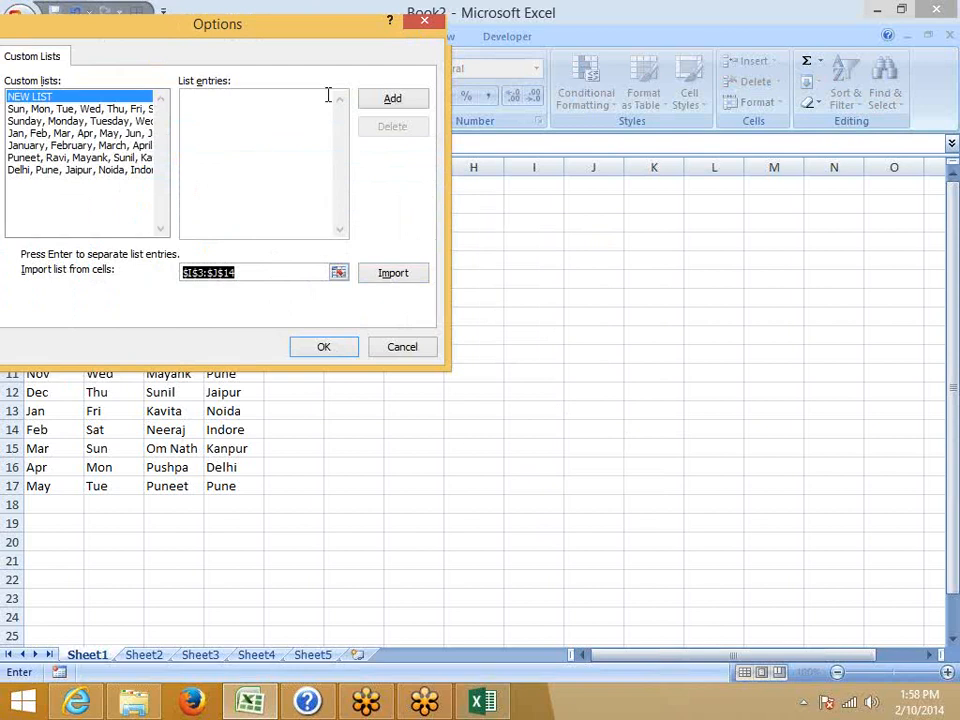
{"action": "key", "text": "Delete"}
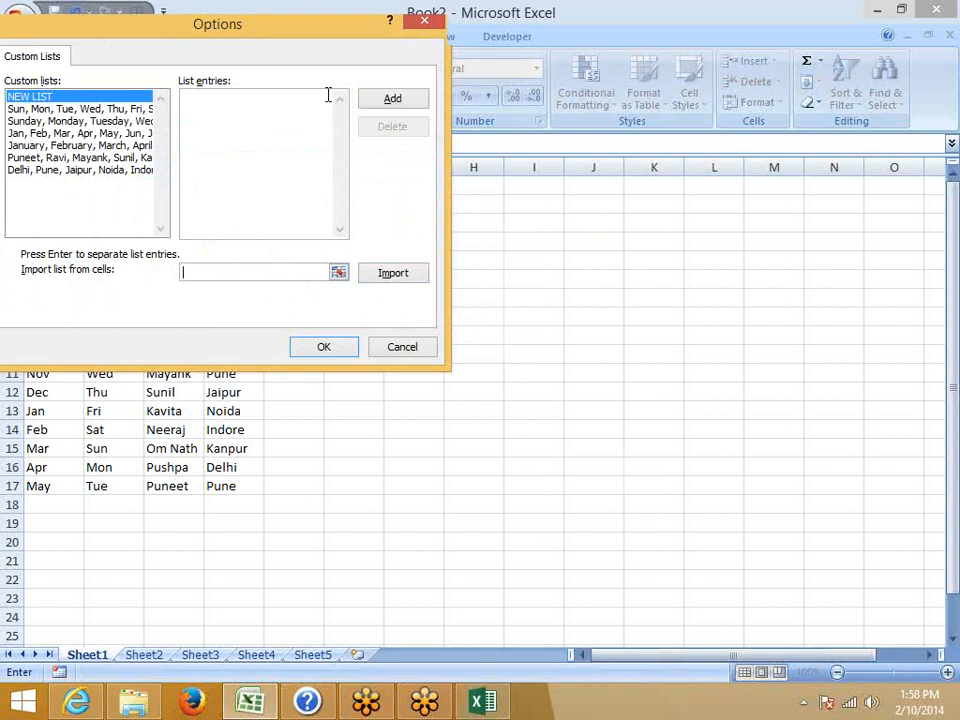
{"action": "left_click_drag", "start_coordinate": [306, 37], "coordinate": [546, 466]}
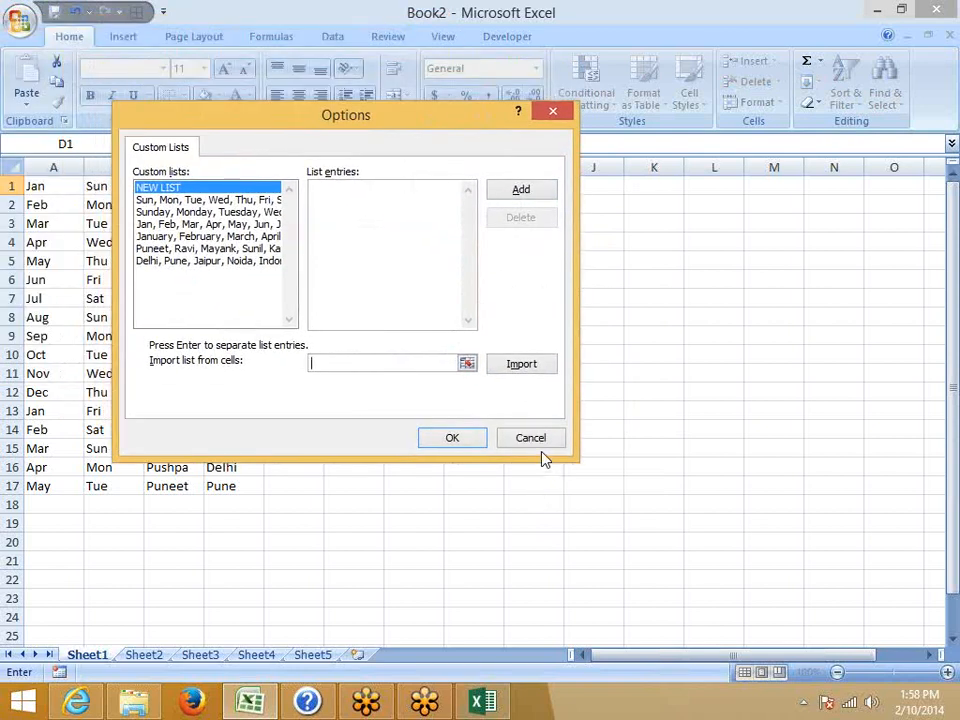
{"action": "left_click", "coordinate": [540, 444]}
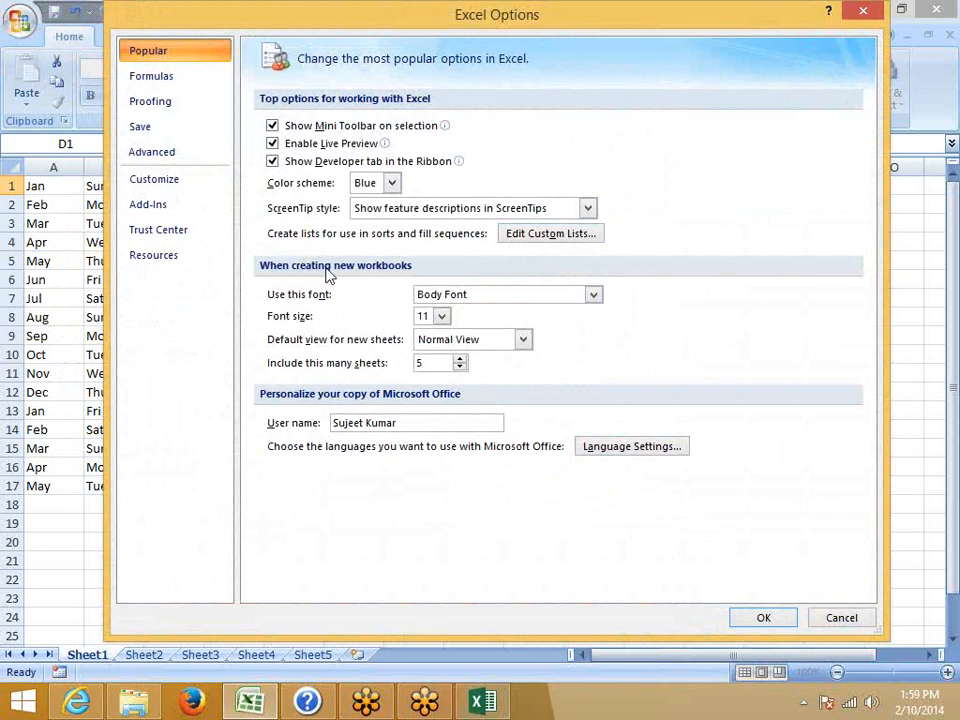
Examine the default font, font size and sheet count choices for new workbooks and close the options
{"action": "left_click", "coordinate": [444, 293]}
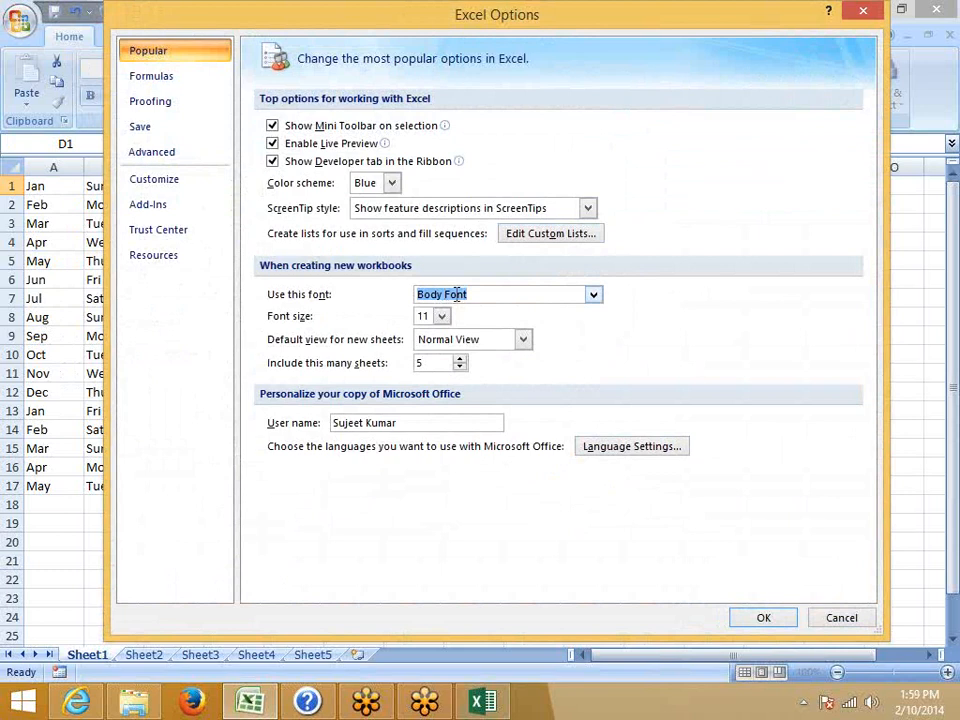
{"action": "left_click", "coordinate": [594, 295]}
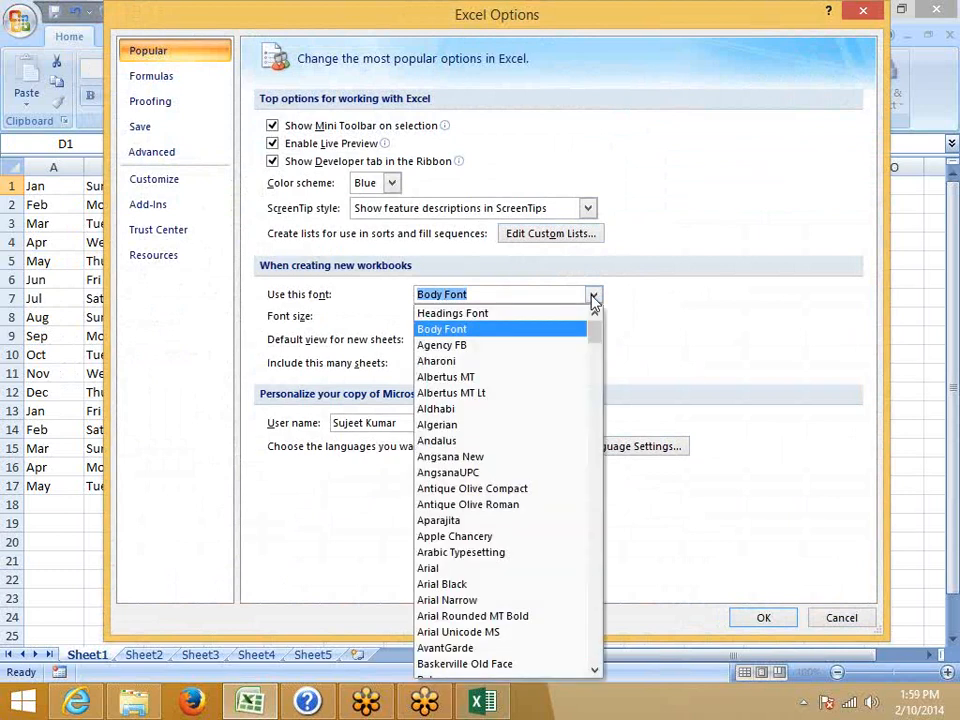
{"action": "left_click", "coordinate": [525, 334]}
{"action": "left_click", "coordinate": [441, 316]}
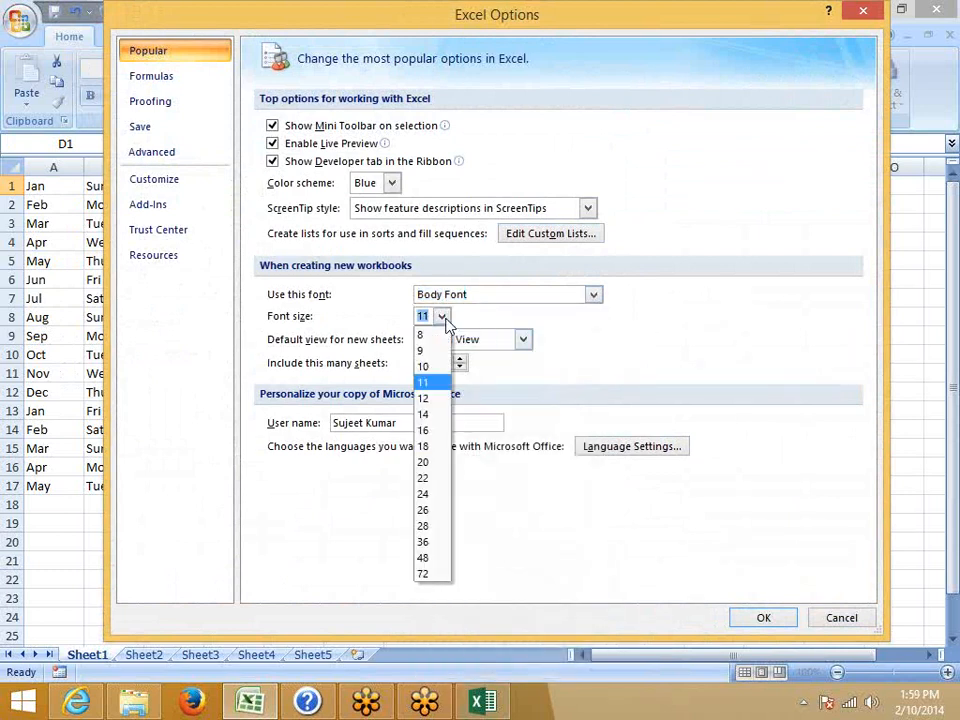
{"action": "left_click", "coordinate": [595, 357]}
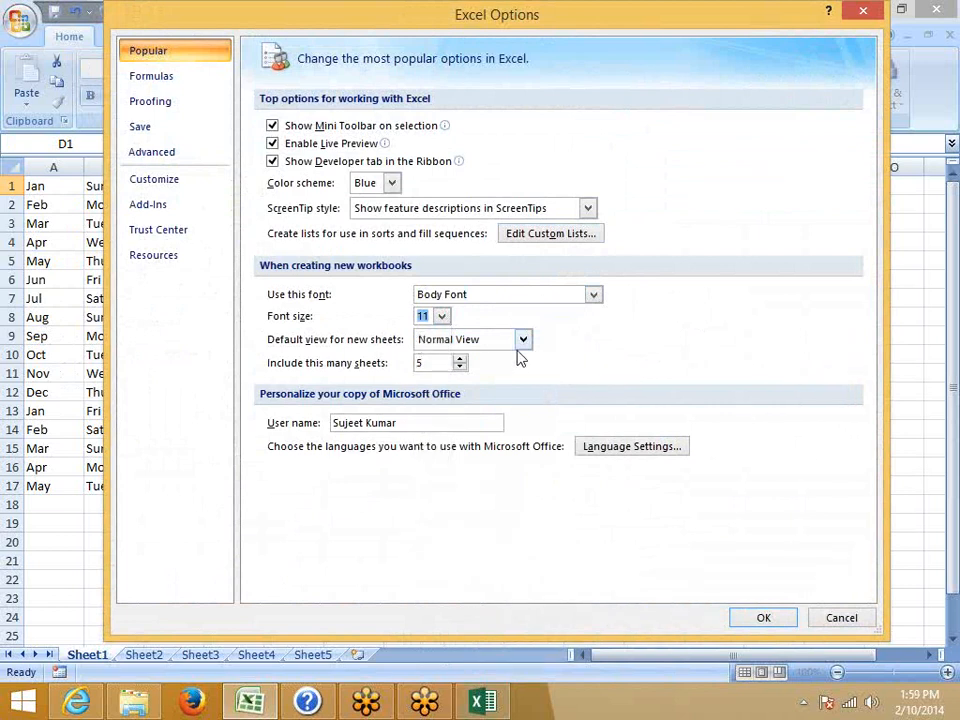
{"action": "left_click", "coordinate": [420, 363]}
{"action": "key", "text": "Return"}
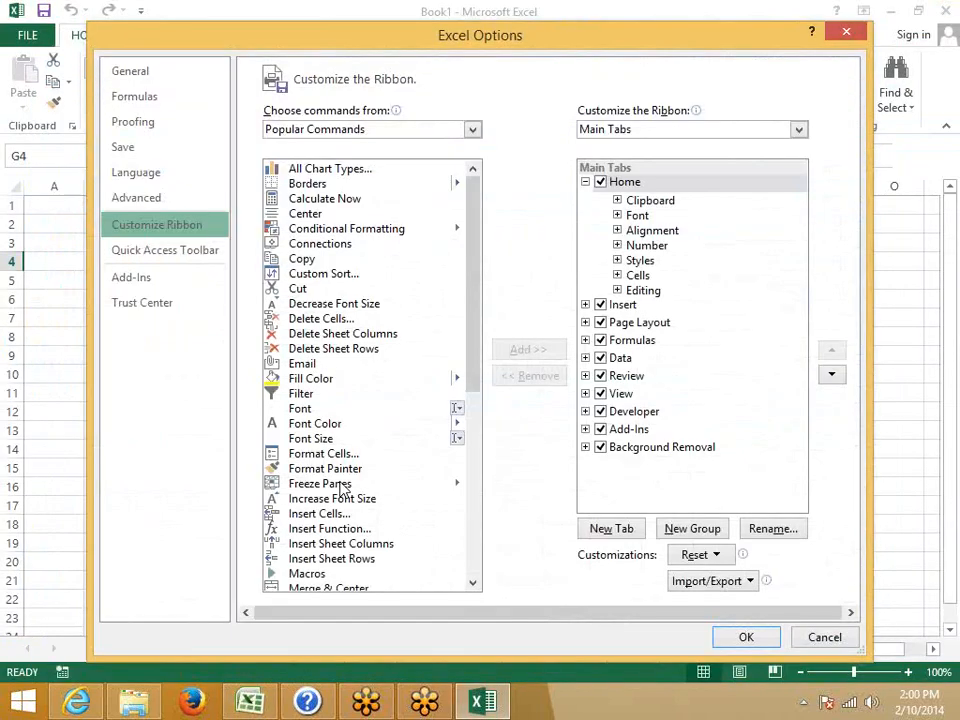
Close the options window of the other Excel version without changes and show the desktop
{"action": "left_click", "coordinate": [846, 32]}
{"action": "key", "text": "super+d"}
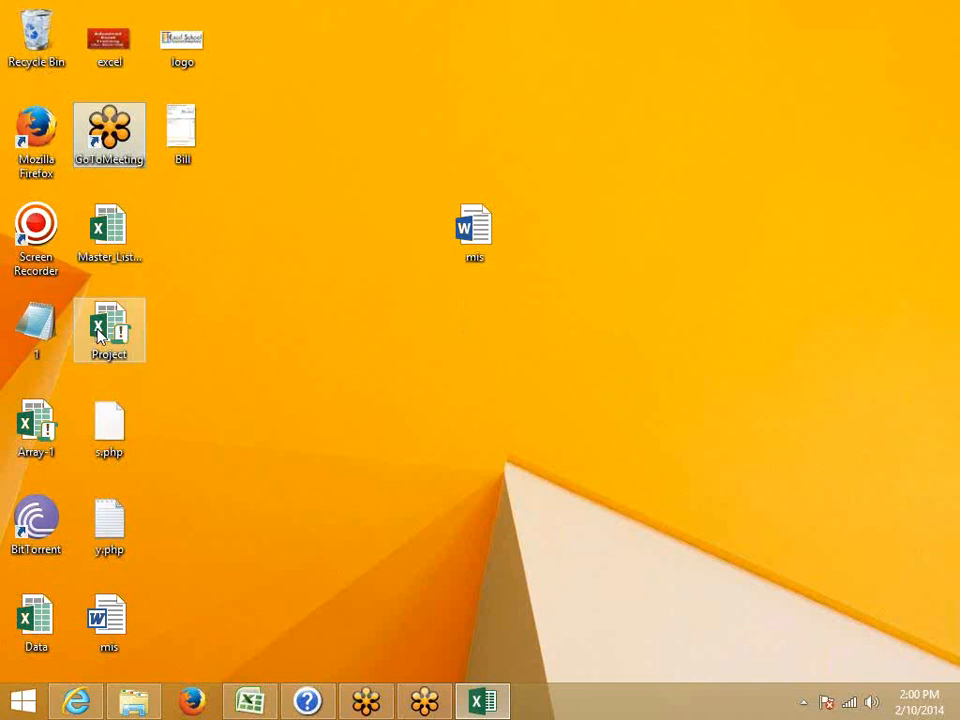
{"action": "left_click", "coordinate": [251, 363]}
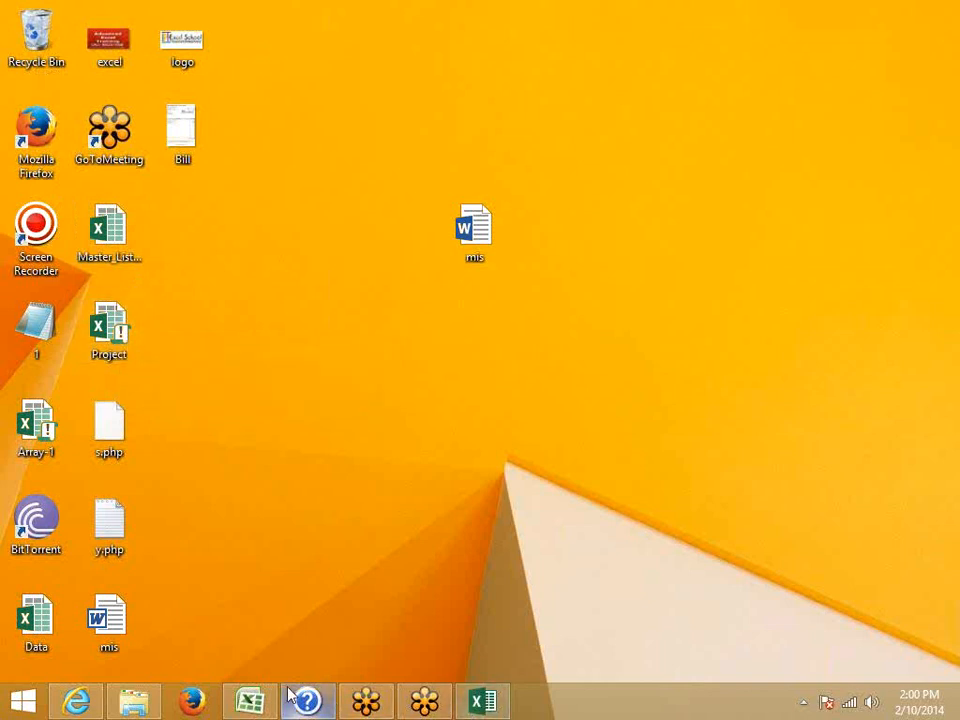
Switch to the Excel 2007 workbook Book2, open the Excel options and select the text of the user name
{"action": "left_click", "coordinate": [250, 700]}
{"action": "left_click", "coordinate": [20, 20]}
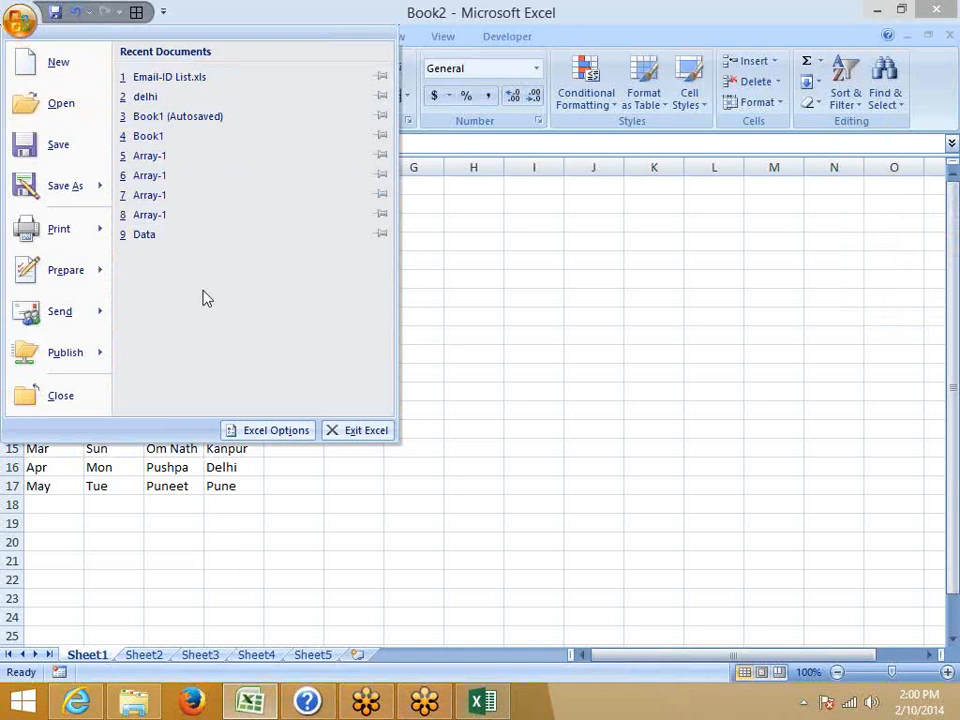
{"action": "left_click", "coordinate": [255, 430]}
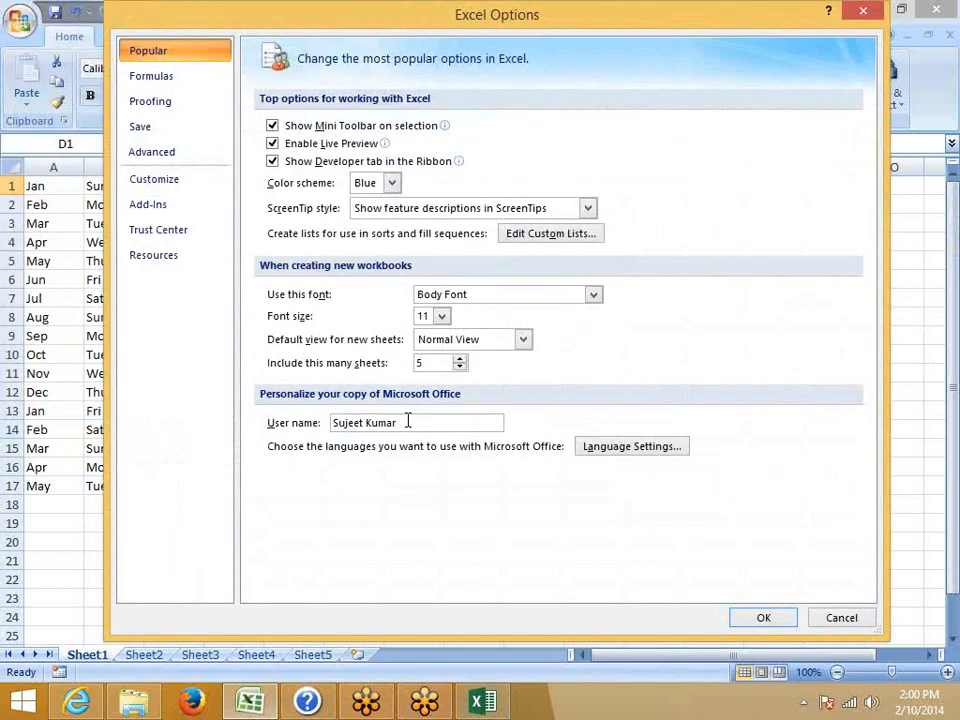
{"action": "left_click_drag", "start_coordinate": [407, 421], "coordinate": [293, 424]}
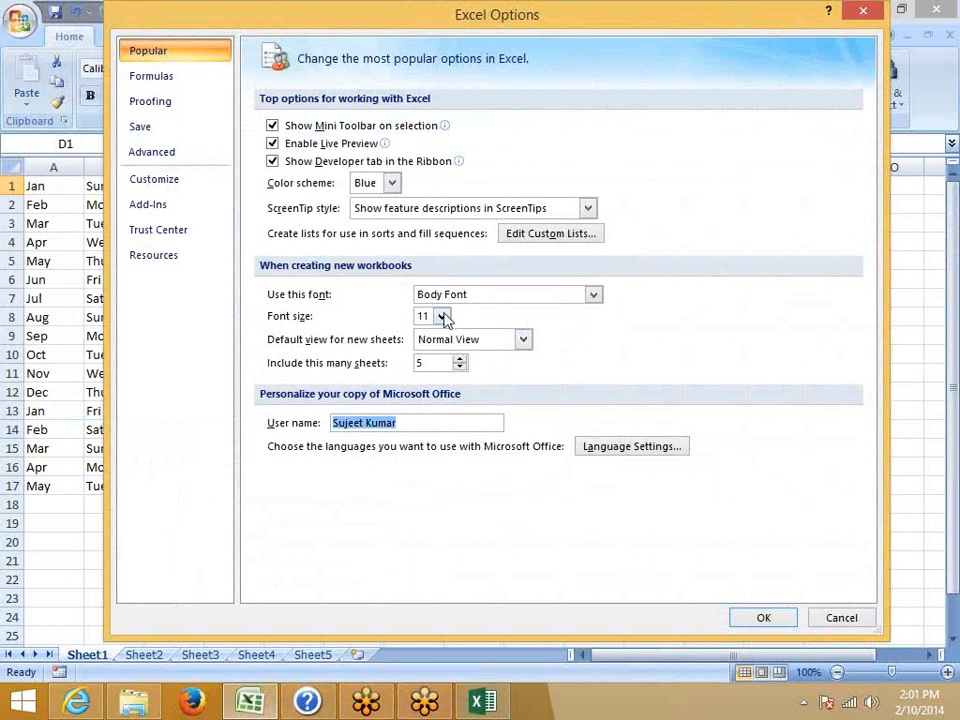
Enable the R1C1 reference style in the formula options and confirm
{"action": "left_click", "coordinate": [156, 86]}
{"action": "left_click", "coordinate": [272, 250]}
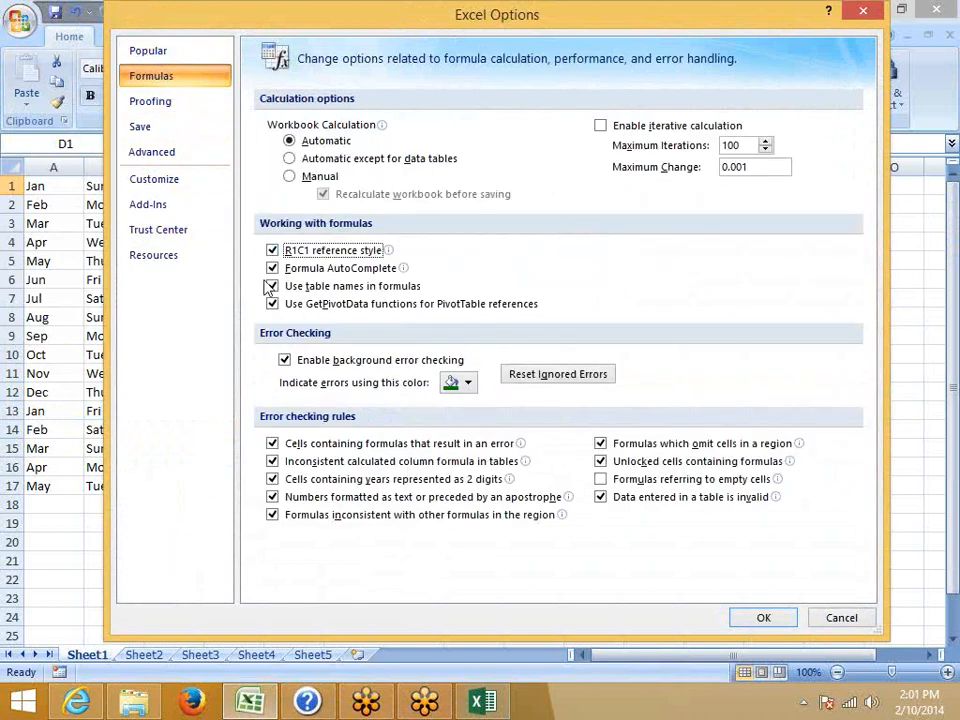
{"action": "left_click_drag", "start_coordinate": [311, 8], "coordinate": [469, 54]}
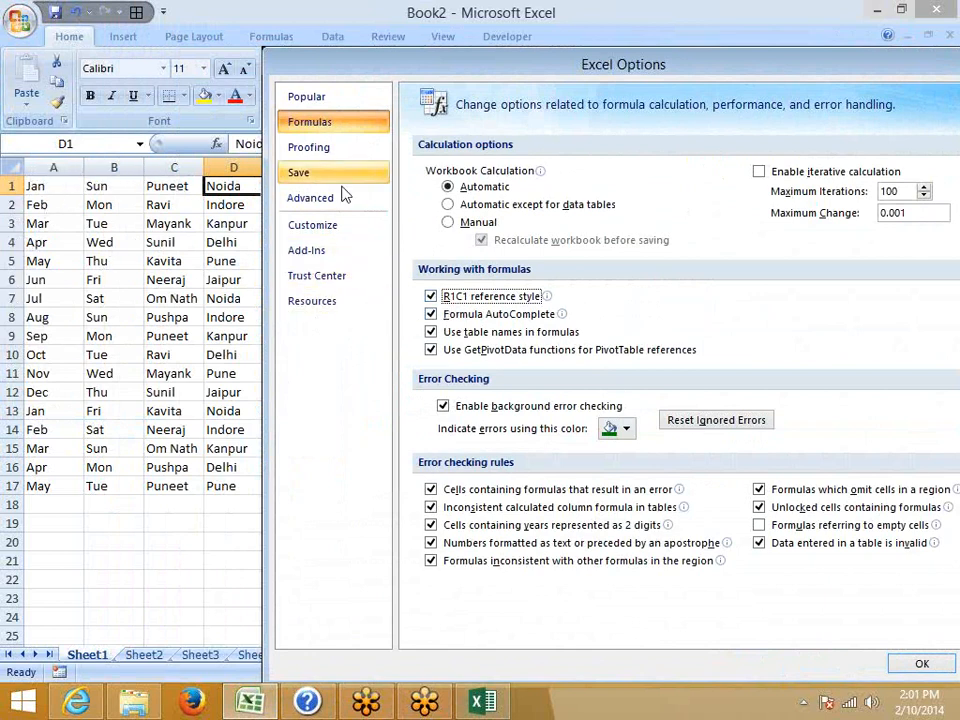
{"action": "left_click", "coordinate": [922, 664]}
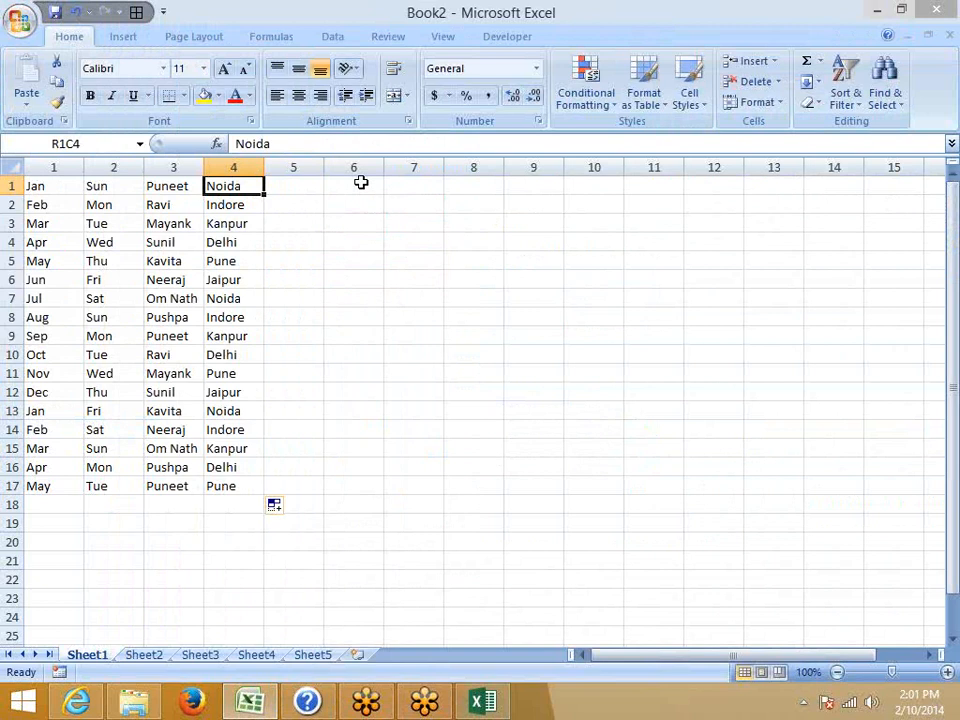
Draw a green annotation line across the column headings from column 1 to about column 9
{"action": "left_click", "coordinate": [941, 246]}
{"action": "left_click", "coordinate": [820, 280]}
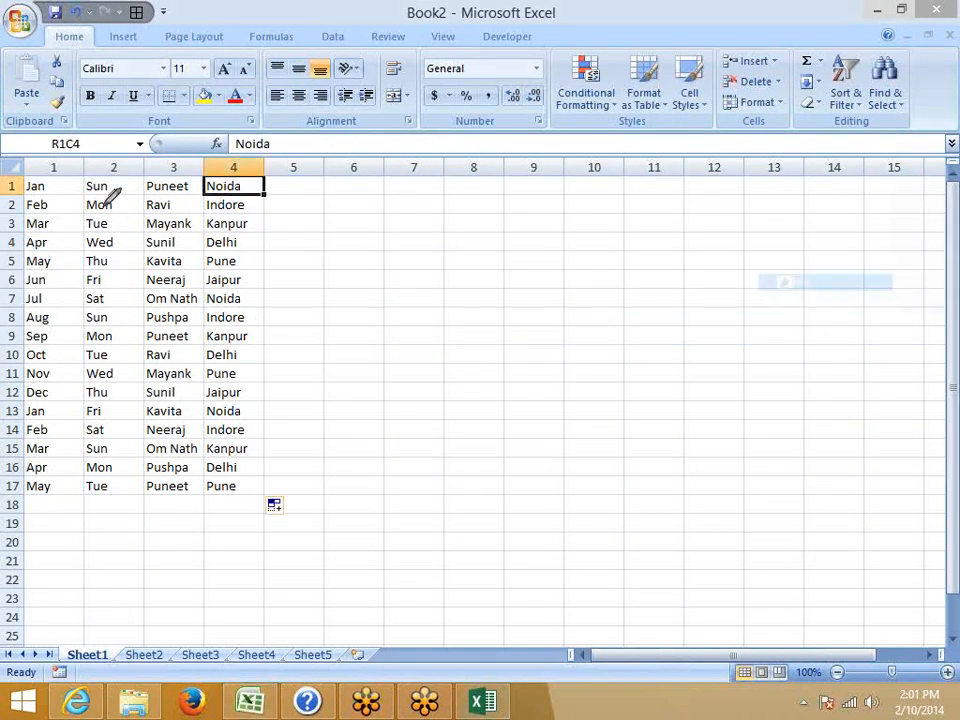
{"action": "left_click_drag", "start_coordinate": [33, 163], "coordinate": [593, 163]}
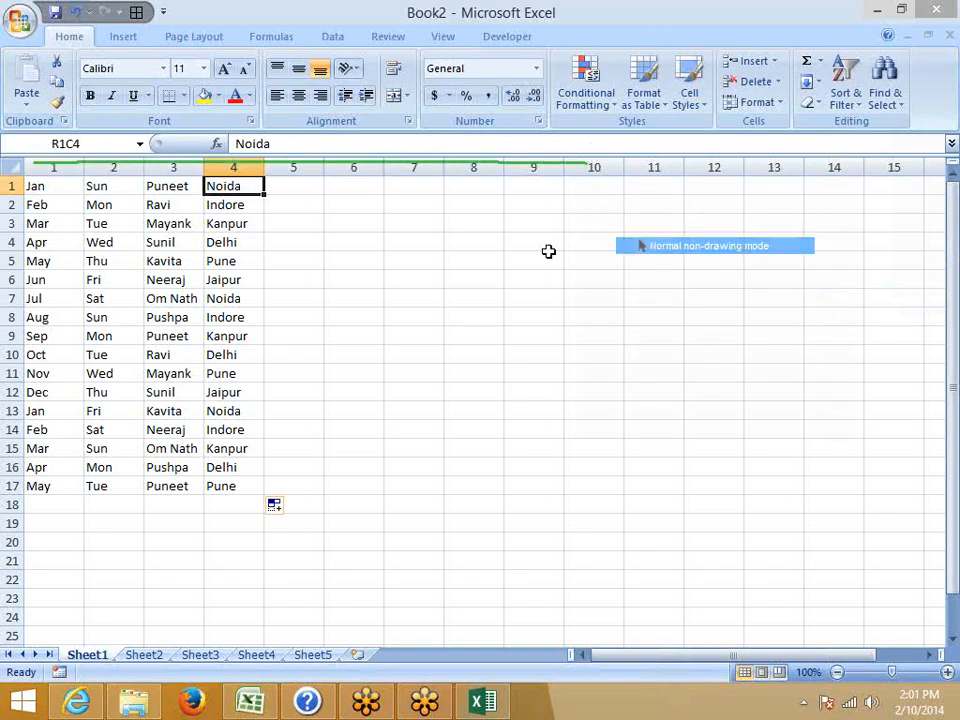
Check the R1C1-style references of the first three cells in row 1
{"action": "left_click", "coordinate": [44, 187]}
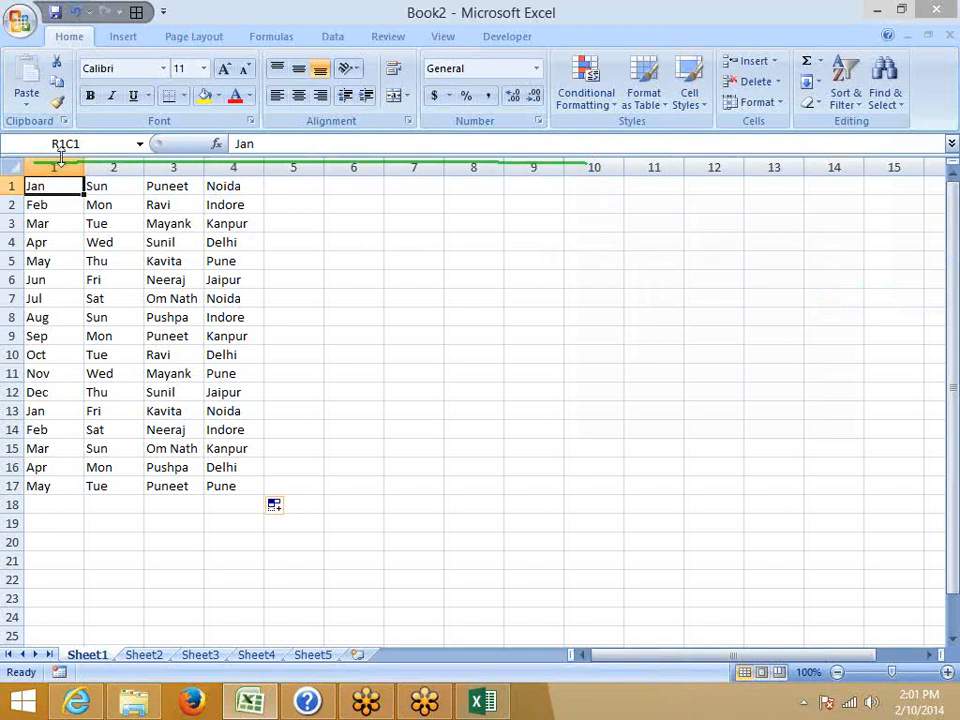
{"action": "left_click", "coordinate": [113, 186]}
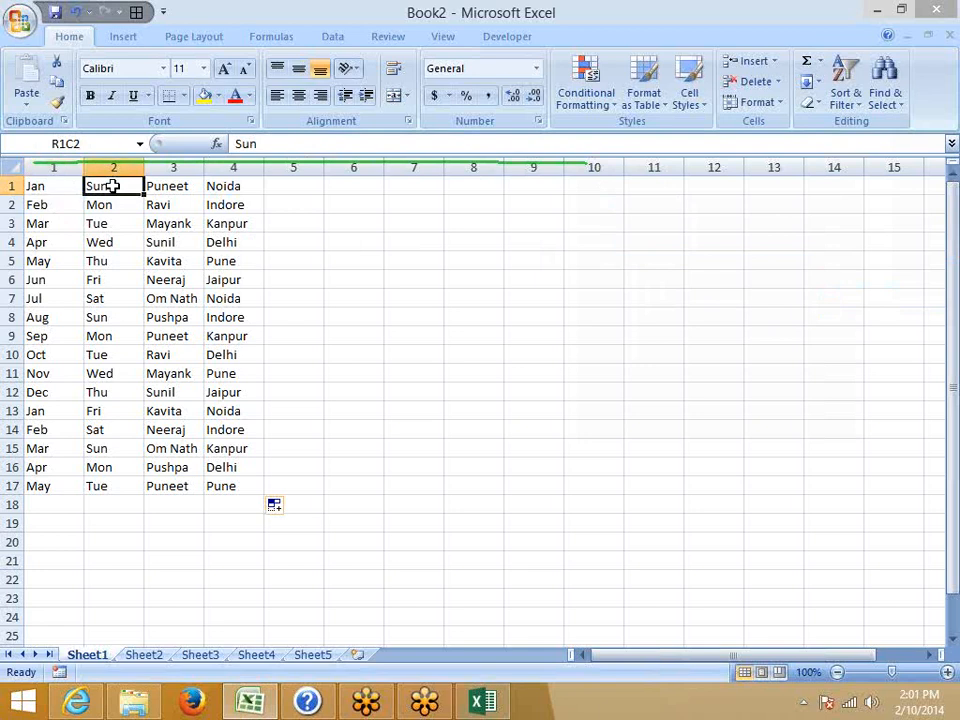
{"action": "left_click", "coordinate": [160, 188]}
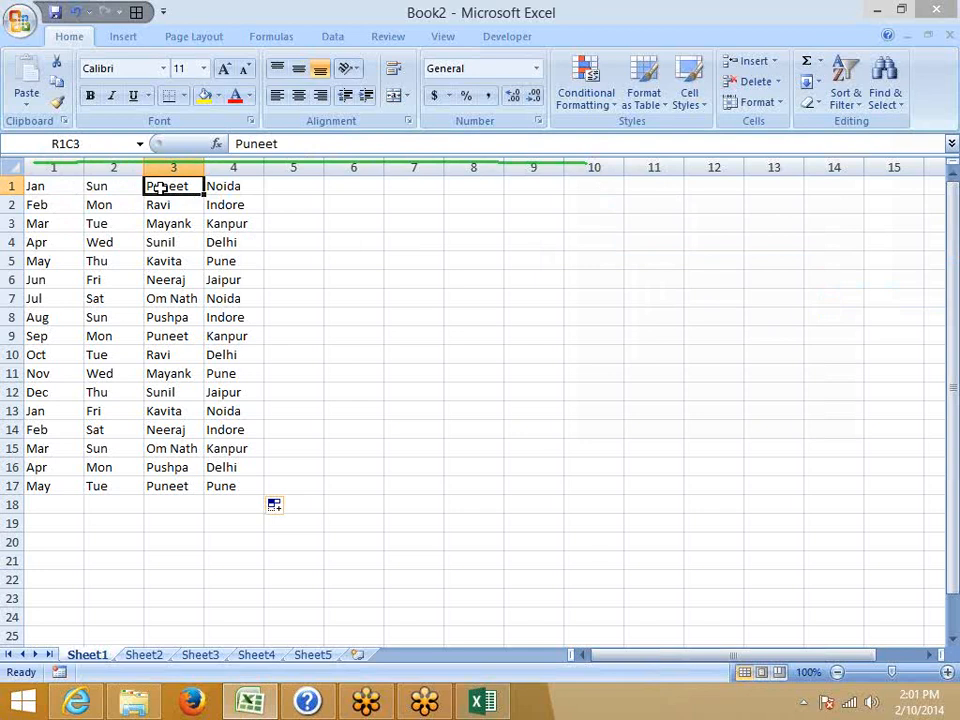
Enter the formula =R[-3]C[-4] in R4C5 to reference the Jan cell in R1C1
{"action": "left_click", "coordinate": [308, 250]}
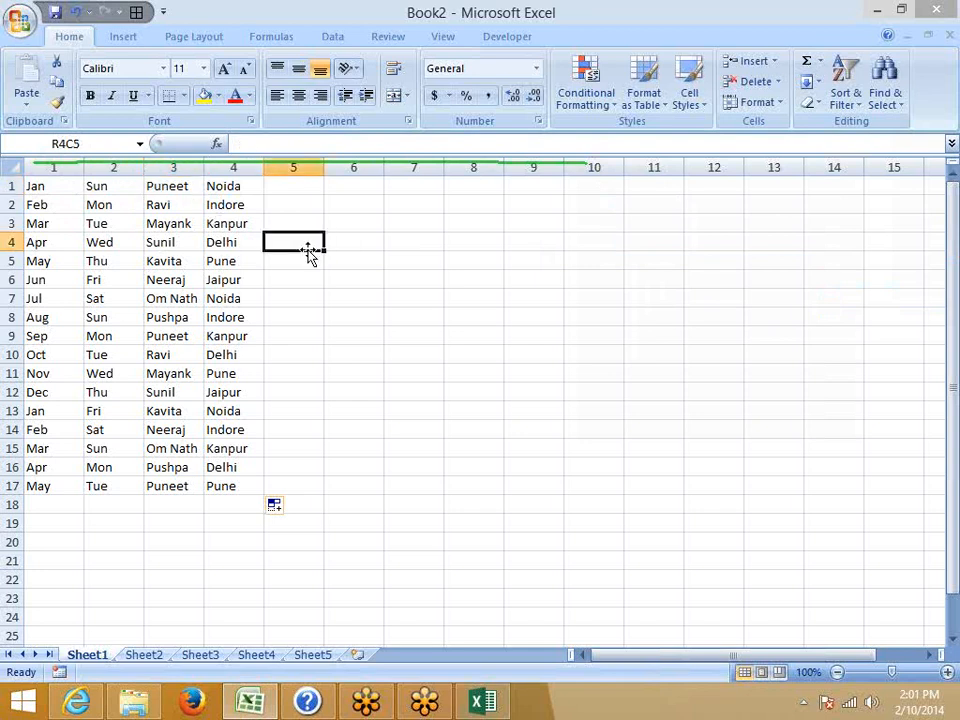
{"action": "type", "text": "="}
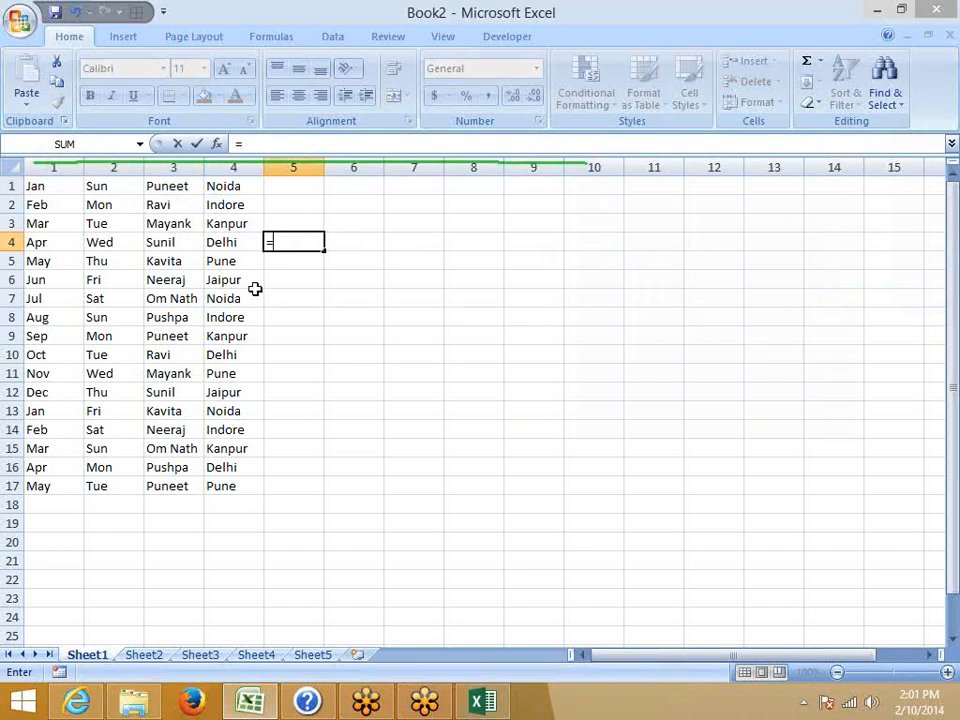
{"action": "left_click", "coordinate": [60, 186]}
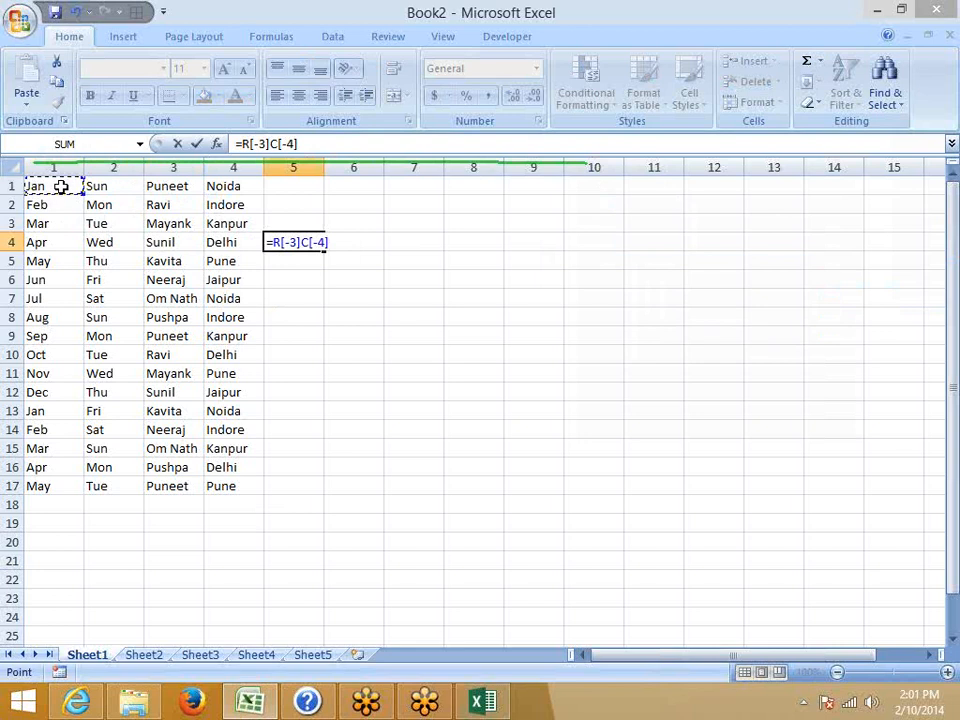
{"action": "key", "text": "Return"}
{"action": "key", "text": "Up"}
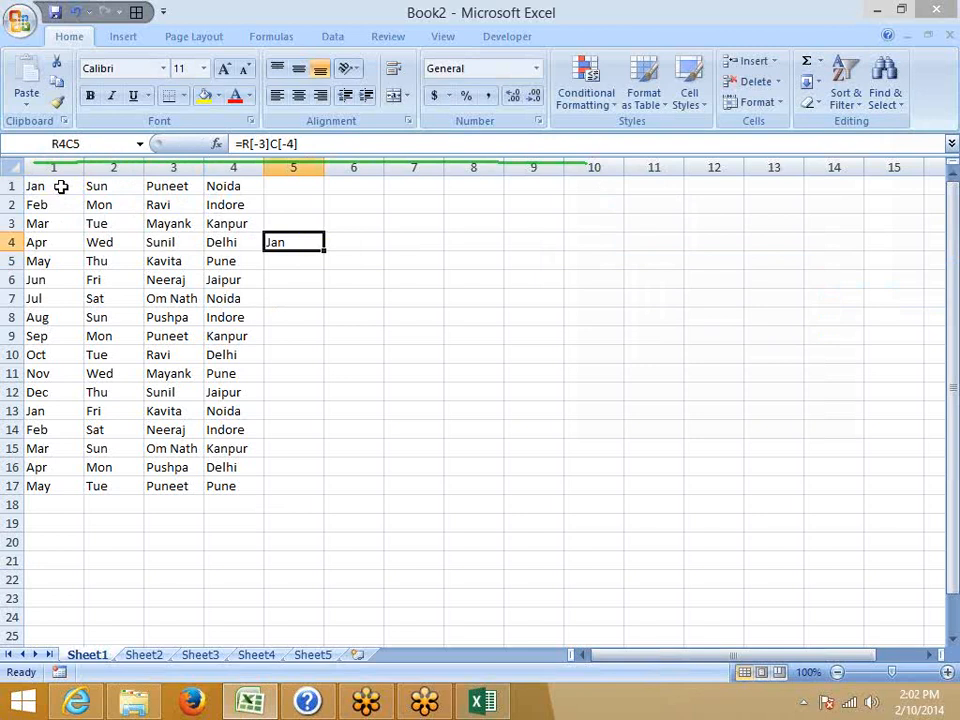
Trace the formula's relative offset from R4C5 three rows up and four columns left to R1C1
{"action": "key", "text": "Up"}
{"action": "key", "text": "Up"}
{"action": "key", "text": "Up"}
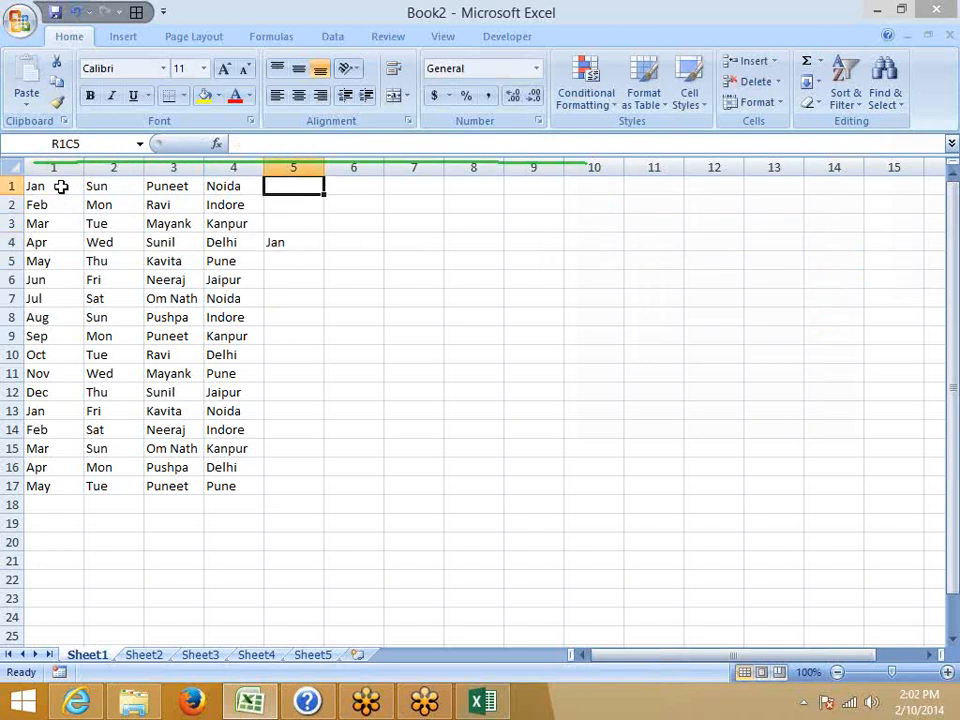
{"action": "key", "text": "Left"}
{"action": "key", "text": "Left"}
{"action": "key", "text": "Left"}
{"action": "key", "text": "Left"}
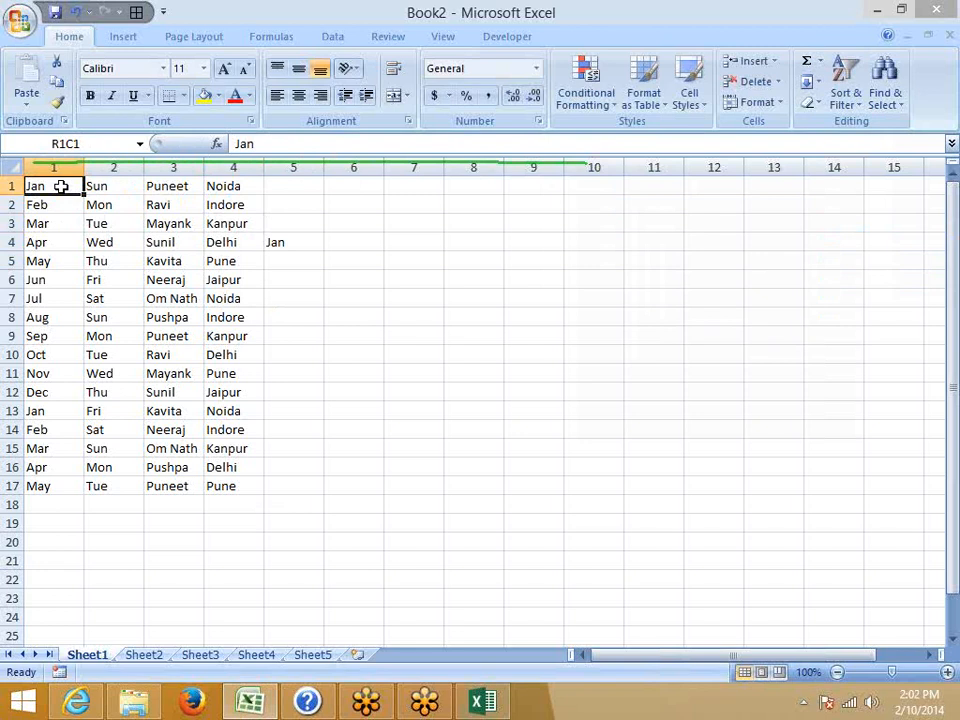
Enter the formula =R[-2]C[1] in R6C5 to reference R4C6, and select the empty cell R13C11
{"action": "left_click", "coordinate": [283, 274]}
{"action": "type", "text": "="}
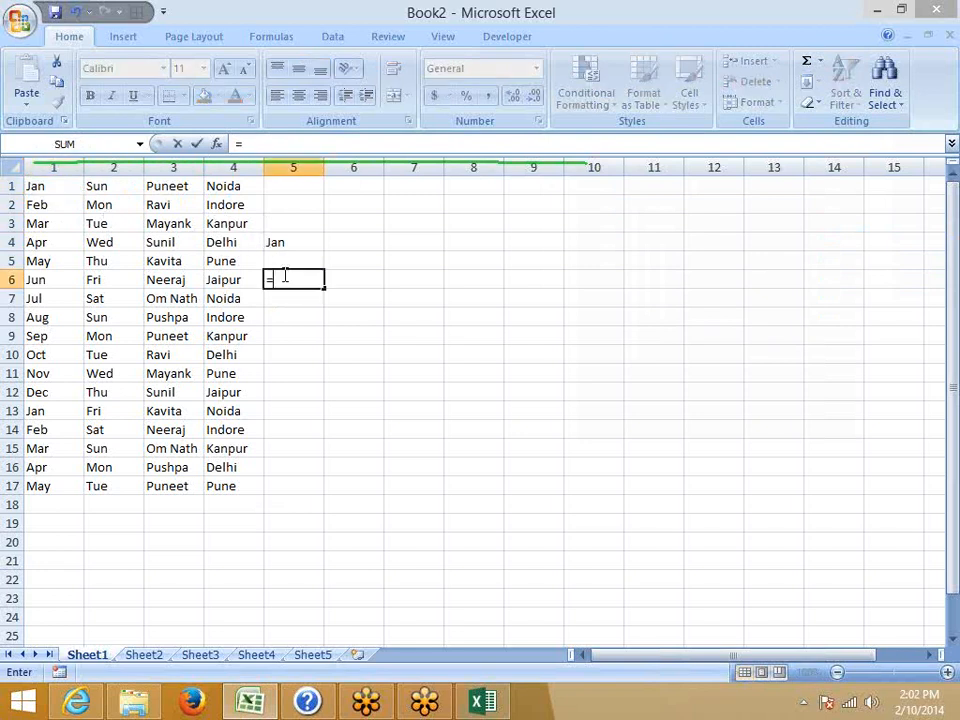
{"action": "left_click", "coordinate": [349, 248]}
{"action": "key", "text": "Return"}
{"action": "key", "text": "Up"}
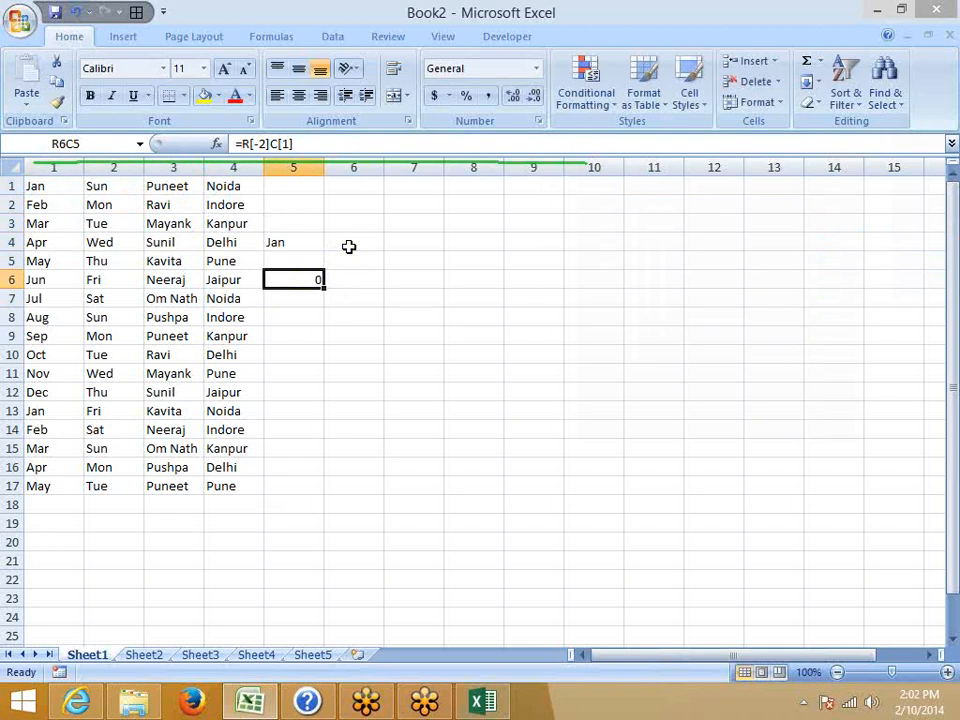
{"action": "left_click", "coordinate": [649, 406]}
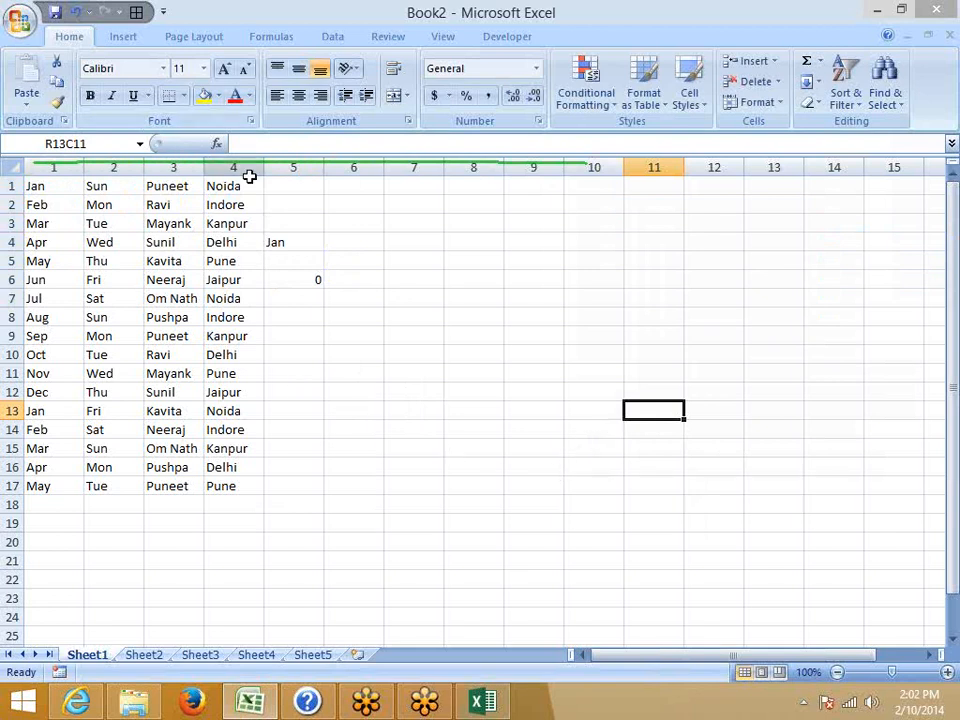
Turn on printing of the row and column headings for Sheet1
{"action": "left_click", "coordinate": [280, 279]}
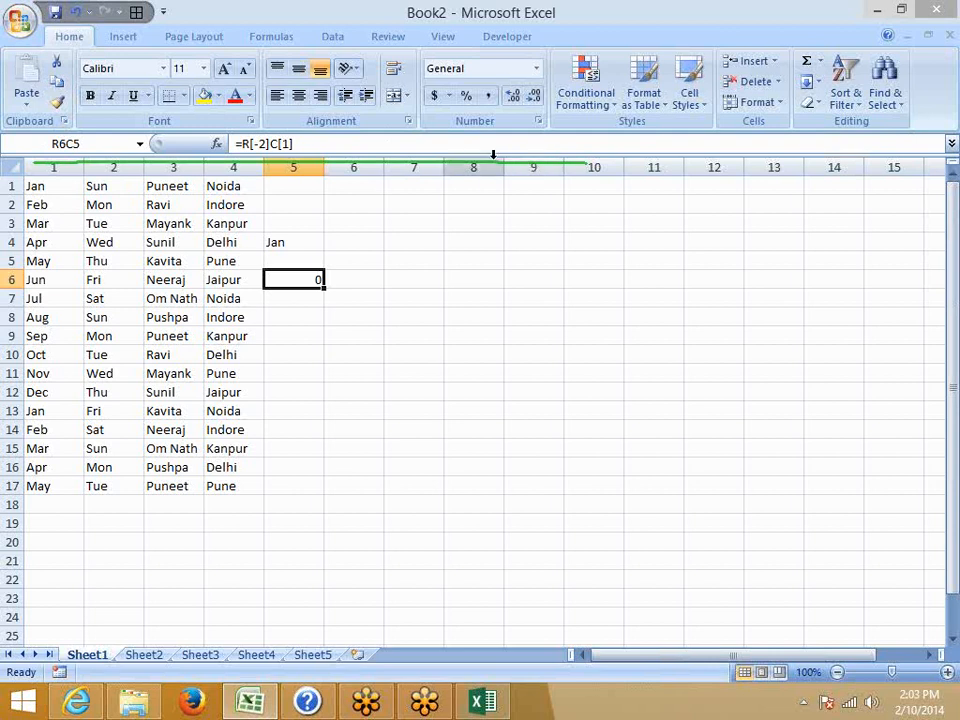
{"action": "left_click", "coordinate": [446, 40]}
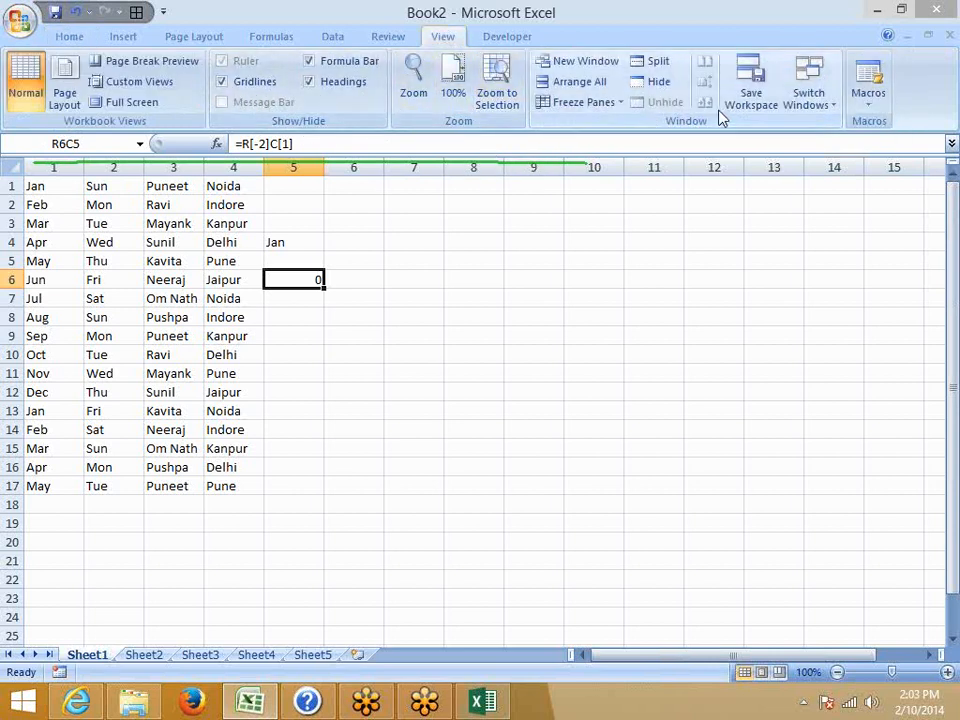
{"action": "left_click", "coordinate": [185, 40]}
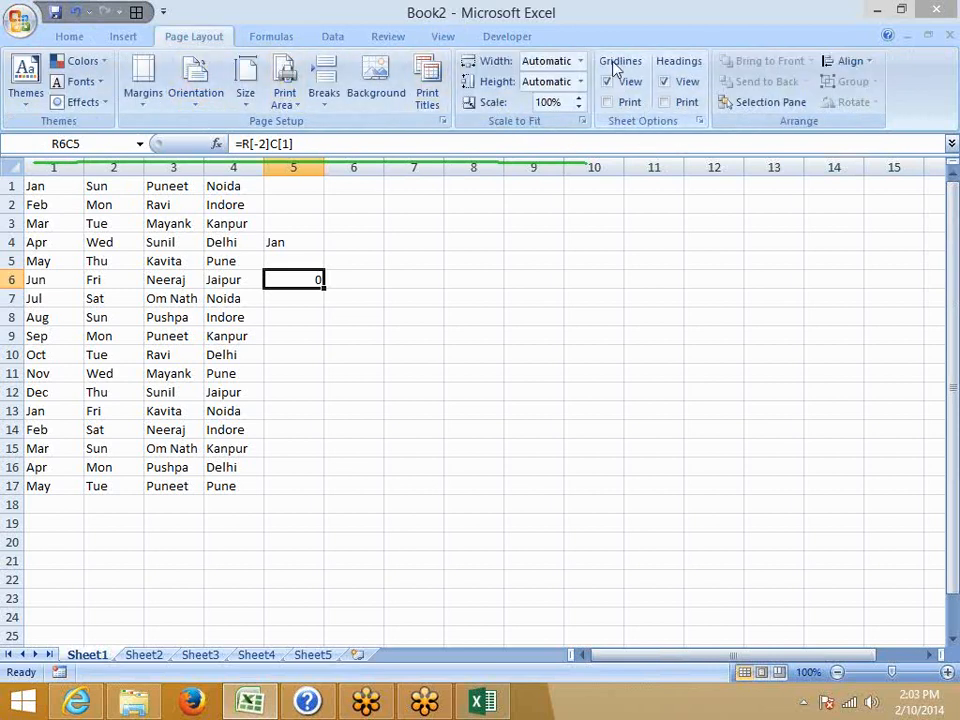
{"action": "left_click", "coordinate": [672, 104]}
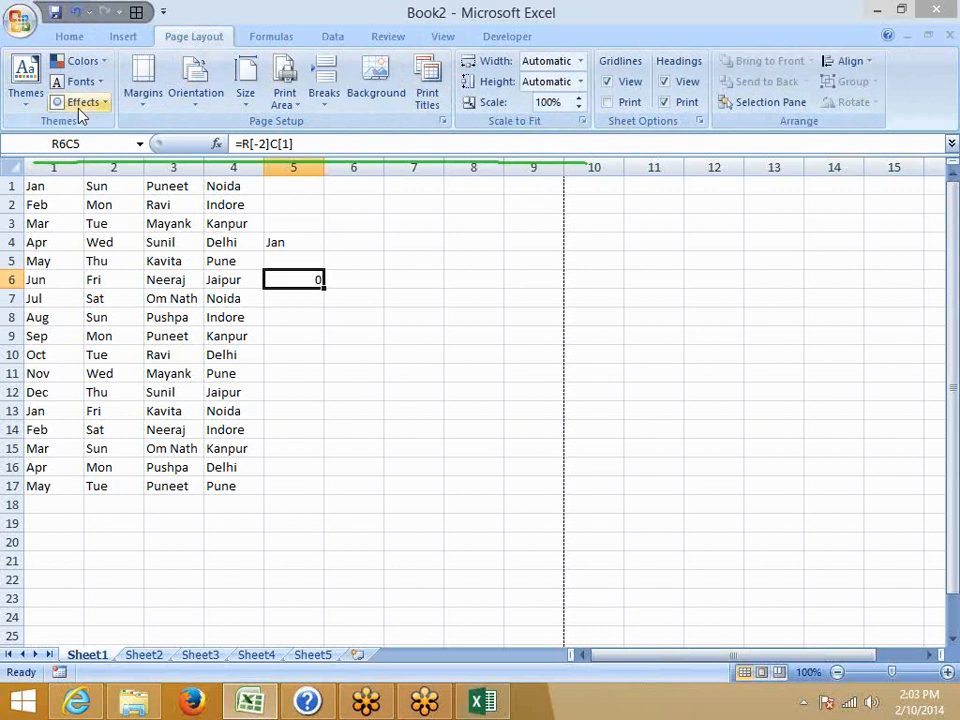
Preview the printout of Sheet1, zoom in on its row and column headings, and close the preview
{"action": "left_click", "coordinate": [20, 22]}
{"action": "mouse_move", "coordinate": [72, 240]}
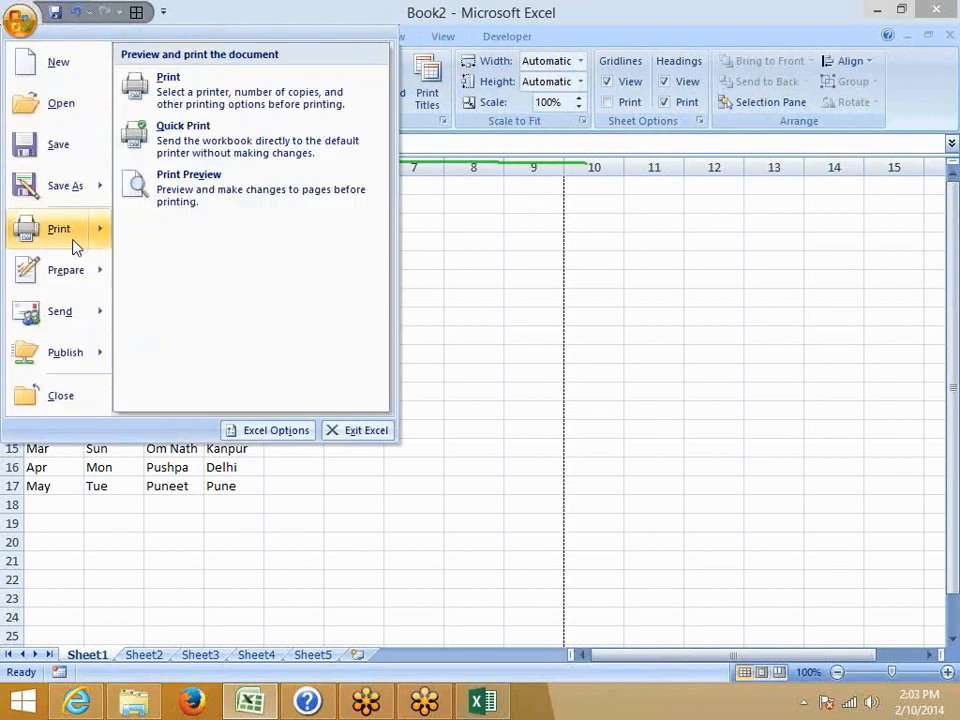
{"action": "left_click", "coordinate": [175, 200]}
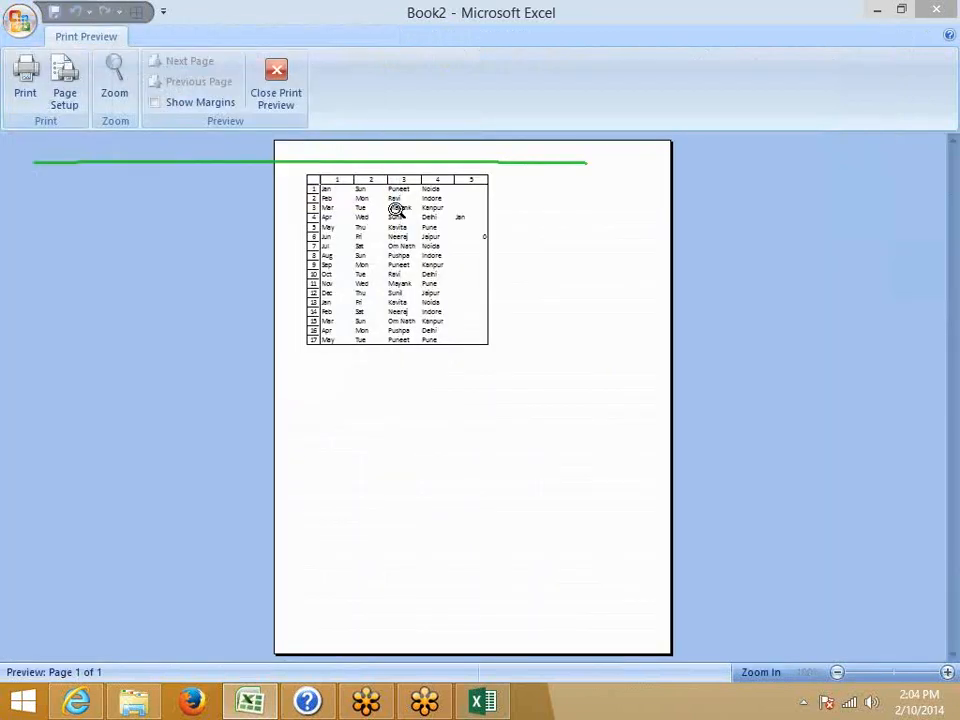
{"action": "left_click", "coordinate": [406, 220]}
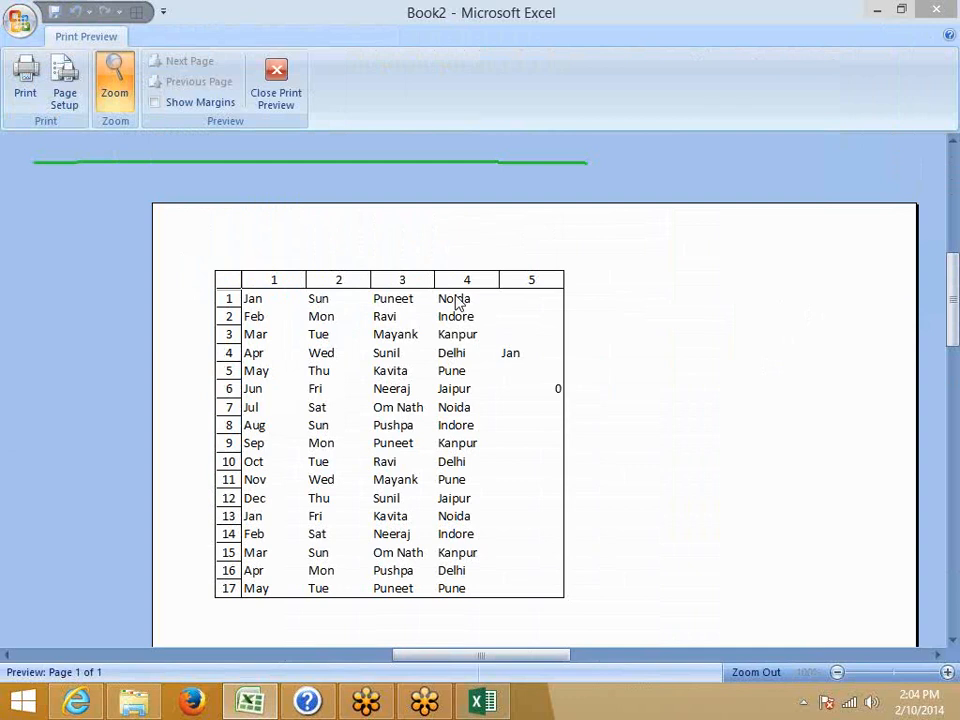
{"action": "left_click", "coordinate": [278, 92]}
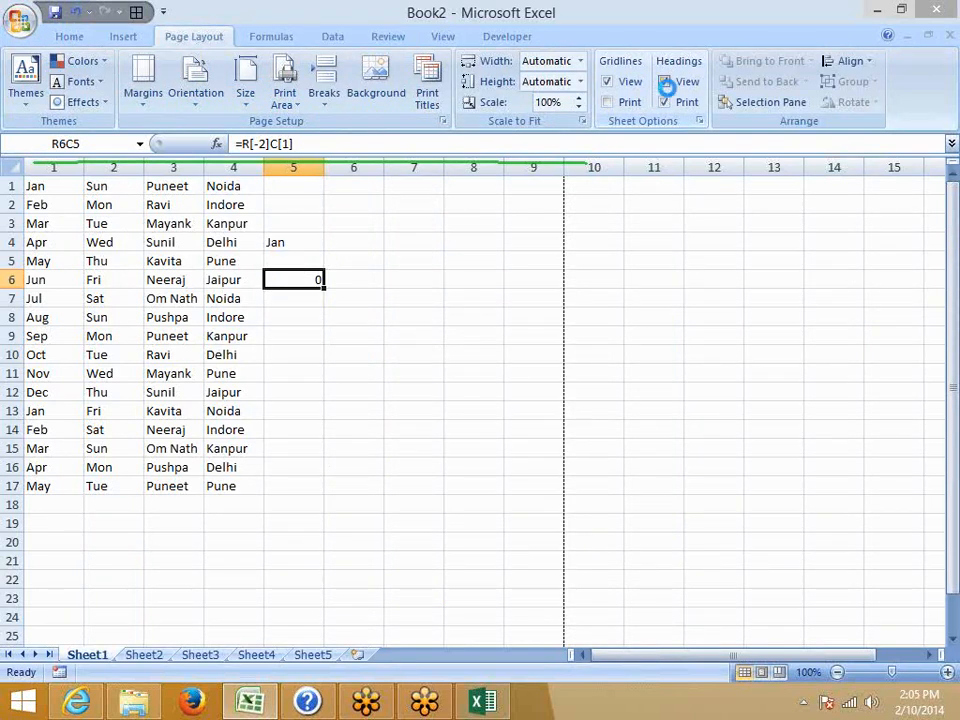
Hide the sheet's row and column headings on screen and show them again
{"action": "left_click", "coordinate": [665, 81]}
{"action": "left_click", "coordinate": [665, 82]}
{"action": "left_click", "coordinate": [665, 103]}
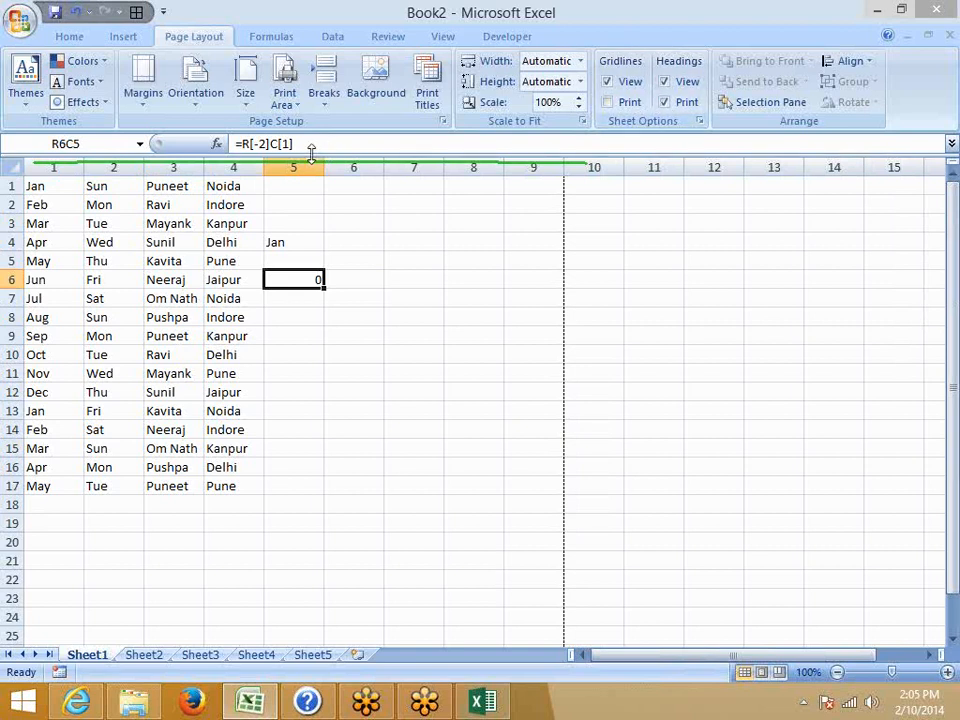
Turn off the R1C1 reference style in the formula options and select the empty cell H9
{"action": "left_click", "coordinate": [19, 21]}
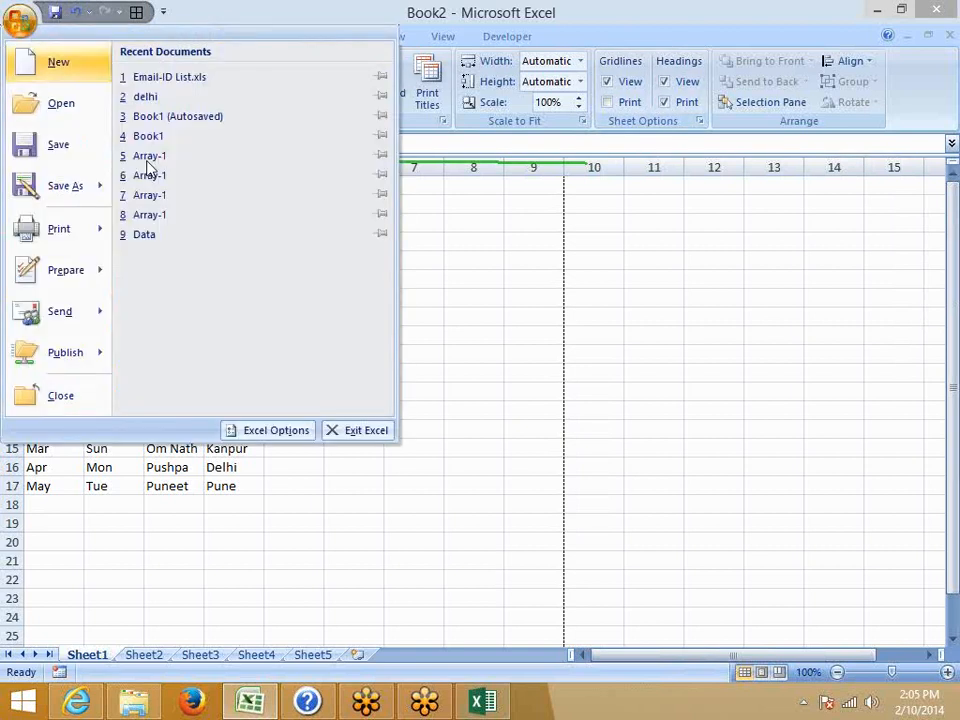
{"action": "left_click", "coordinate": [274, 430]}
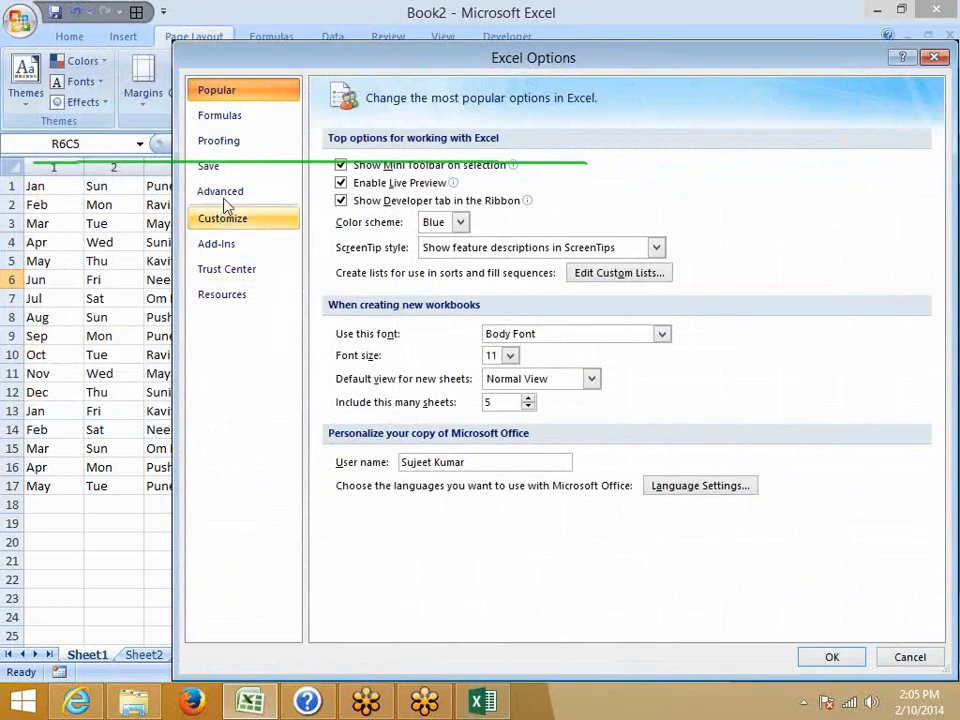
{"action": "left_click", "coordinate": [225, 117]}
{"action": "left_click", "coordinate": [386, 290]}
{"action": "left_click", "coordinate": [838, 659]}
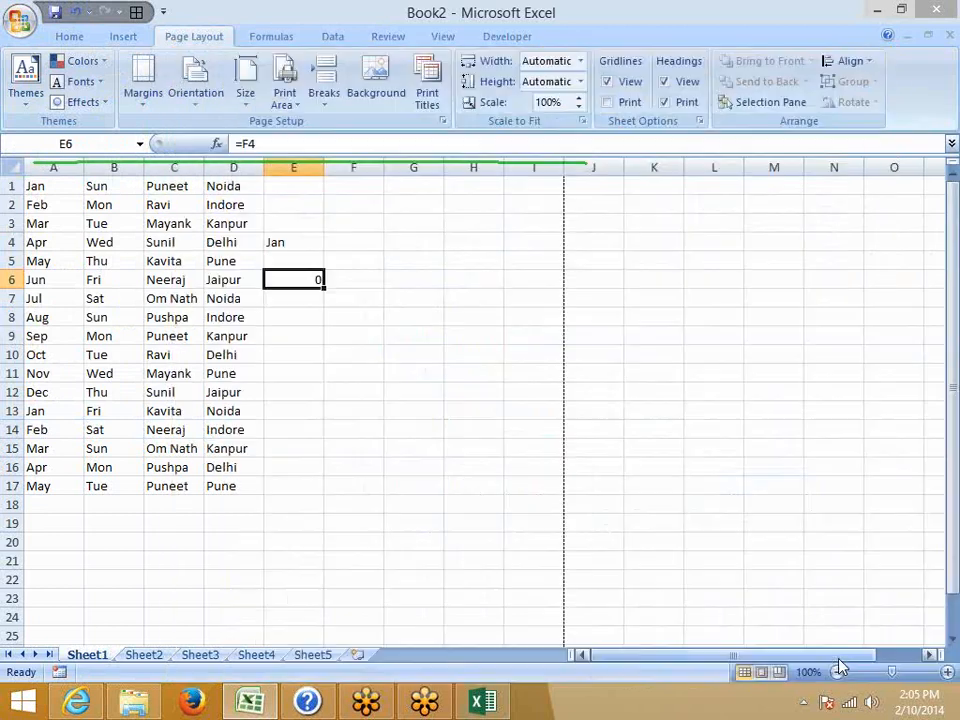
{"action": "left_click", "coordinate": [500, 334]}
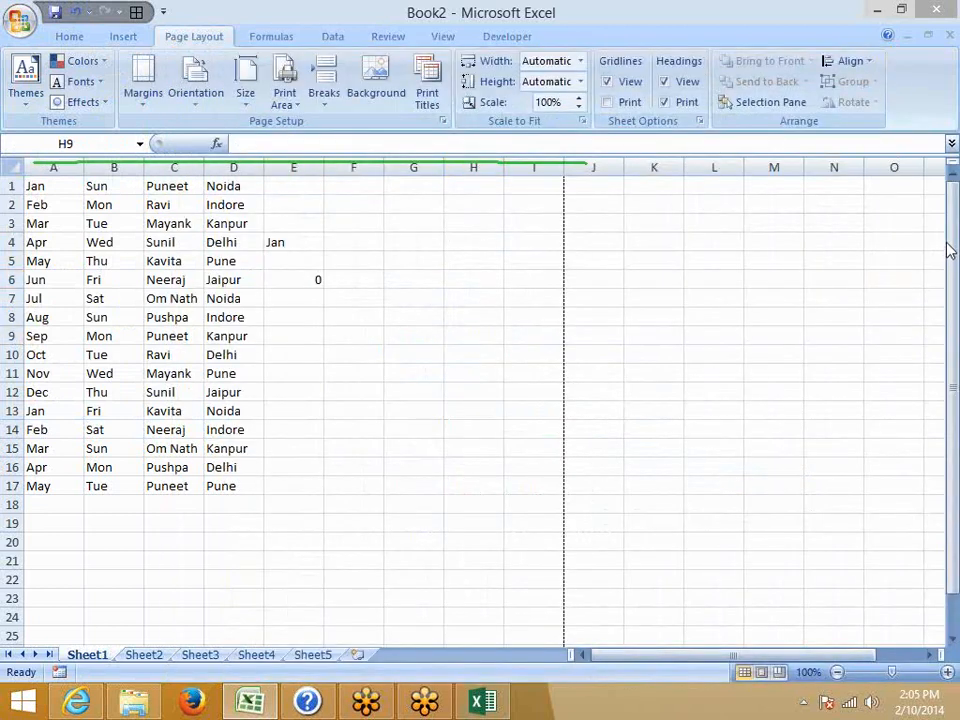
Clear the contents of the range E4:E7, removing the two reference formulas
{"action": "left_click", "coordinate": [297, 225]}
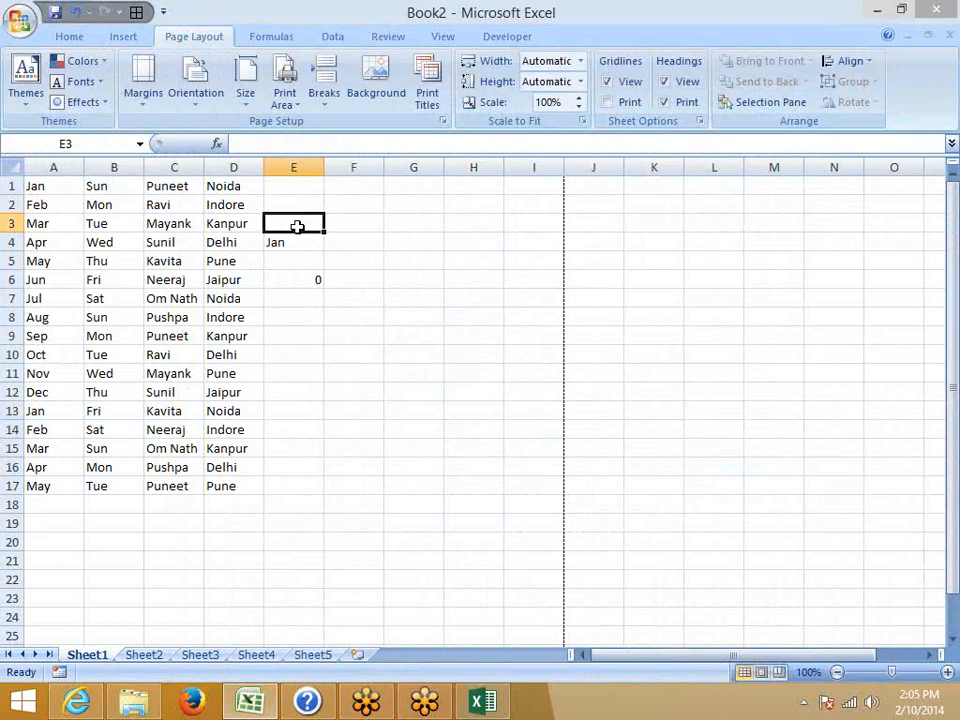
{"action": "key", "text": "Down"}
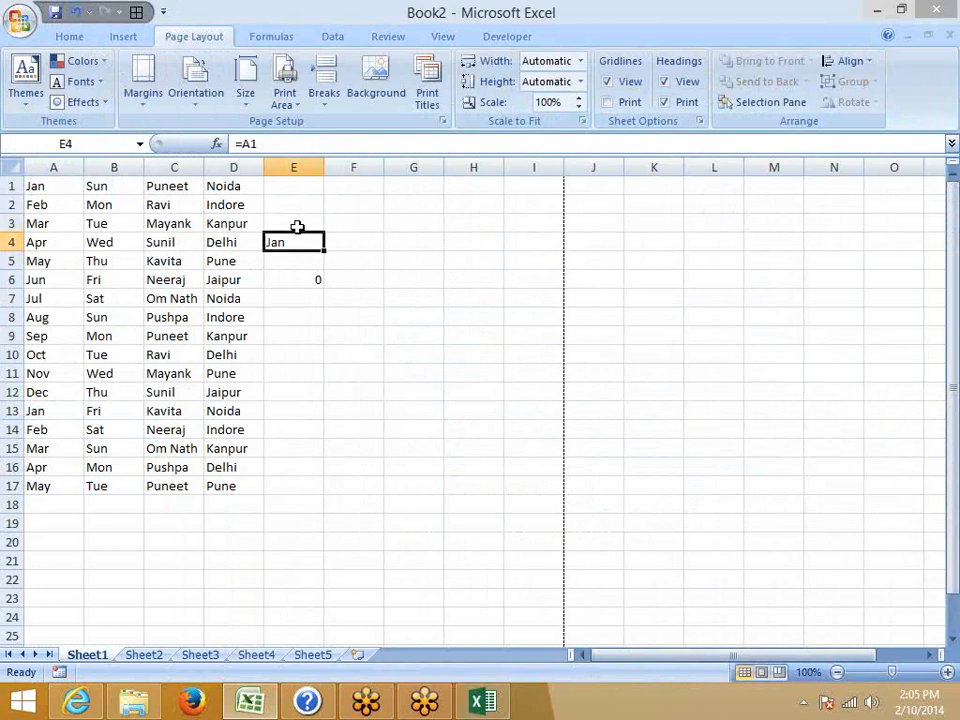
{"action": "key", "text": "shift+Down"}
{"action": "key", "text": "shift+Down"}
{"action": "key", "text": "shift+Down"}
{"action": "key", "text": "Delete"}
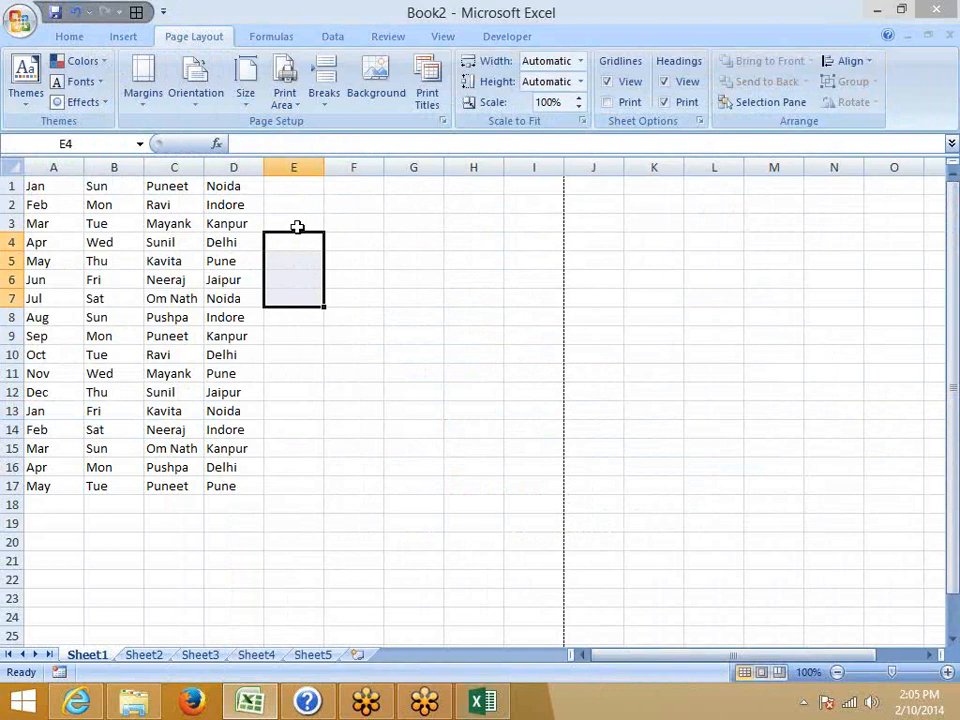
Enter the heading Chq in F3 and the numbers '0001454 and '0001125 as text in F4 and F5
{"action": "key", "text": "Right"}
{"action": "key", "text": "Up"}
{"action": "type", "text": "Ch"}
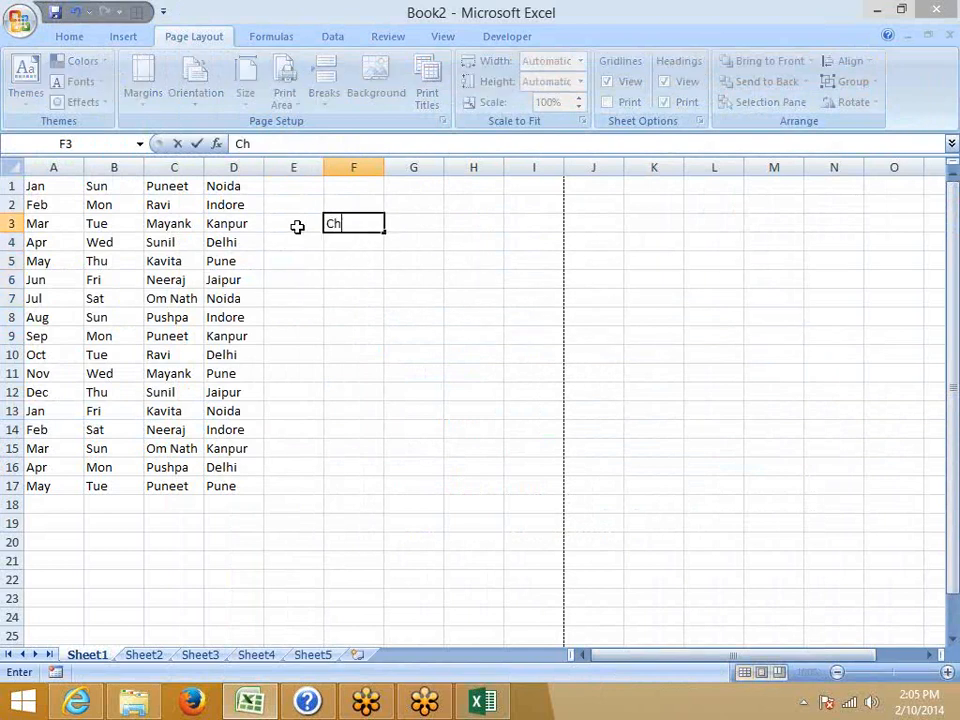
{"action": "type", "text": "q"}
{"action": "key", "text": "Return"}
{"action": "type", "text": "'0001454"}
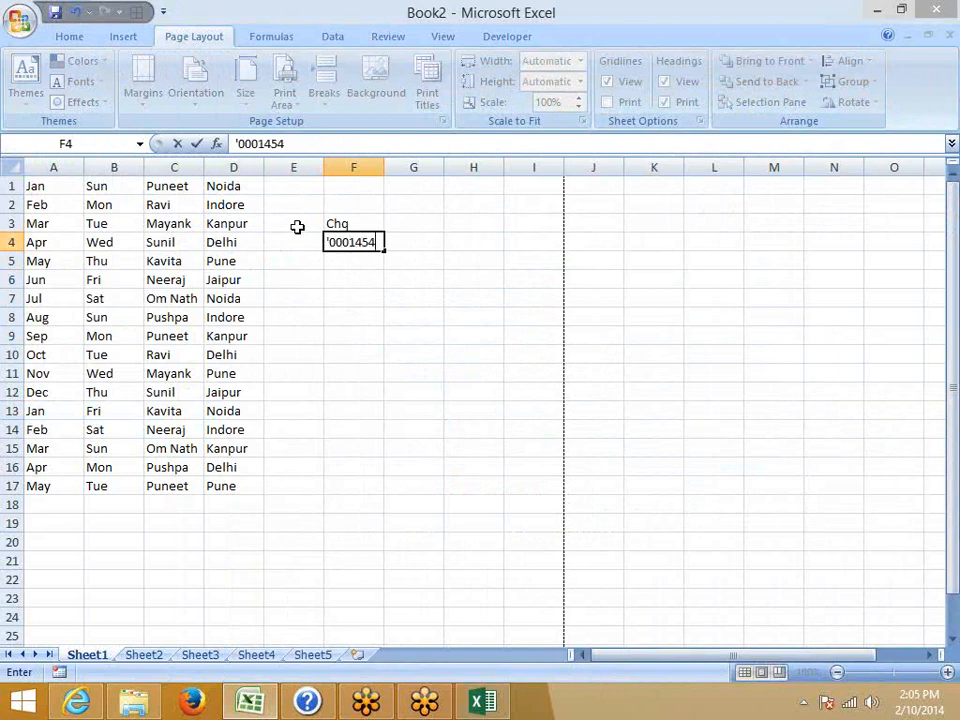
{"action": "key", "text": "Return"}
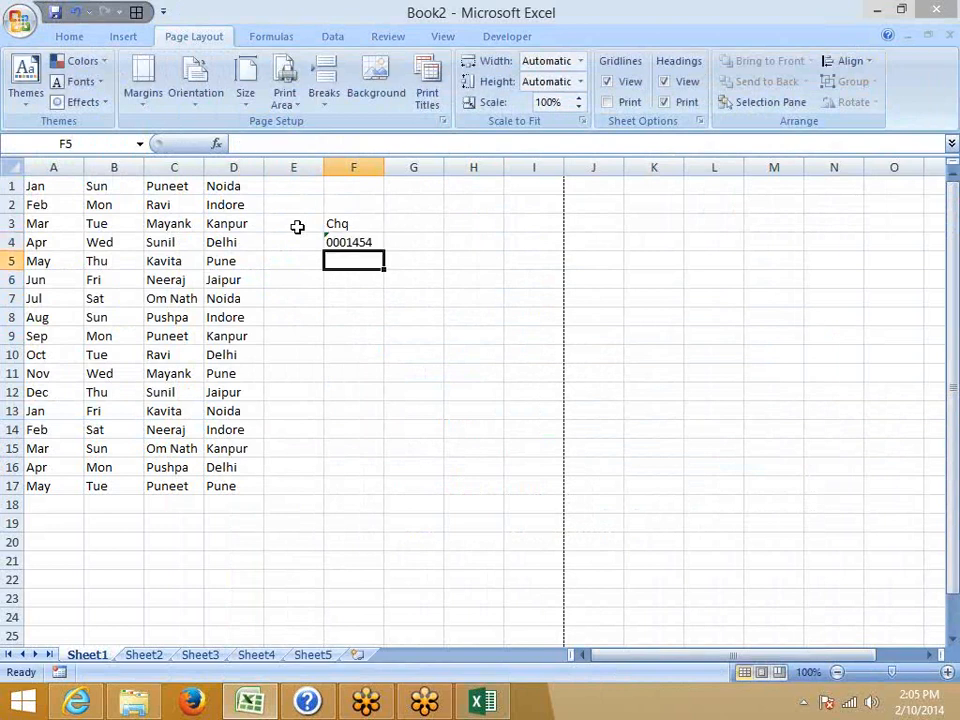
{"action": "type", "text": "'0001125"}
{"action": "key", "text": "Return"}
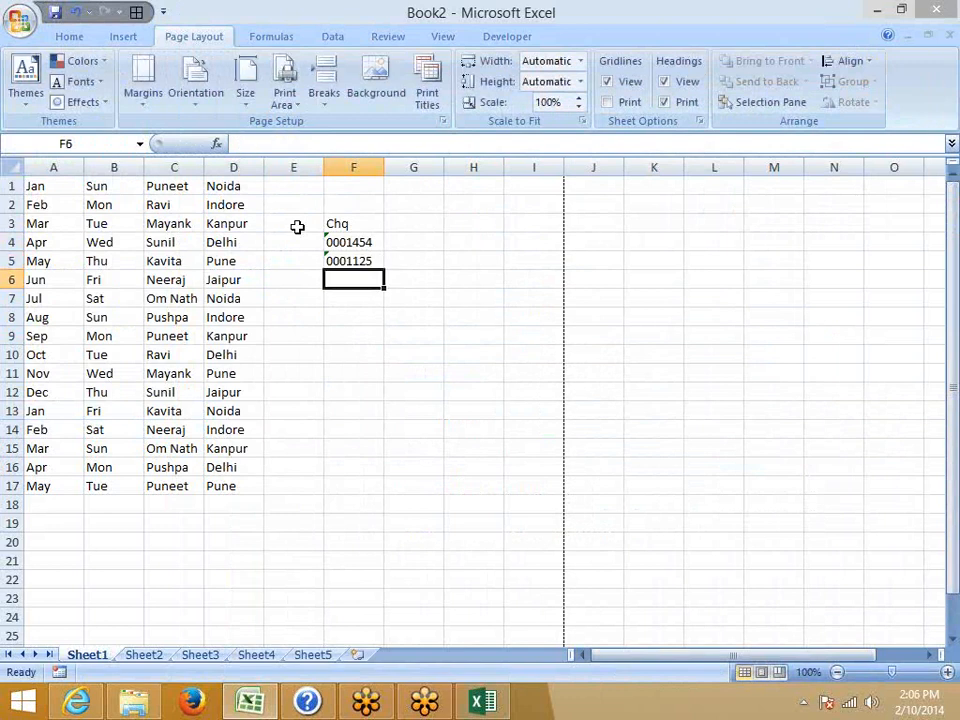
Try entering 000156 in F6 without an apostrophe, and clear the cell
{"action": "type", "text": "000156"}
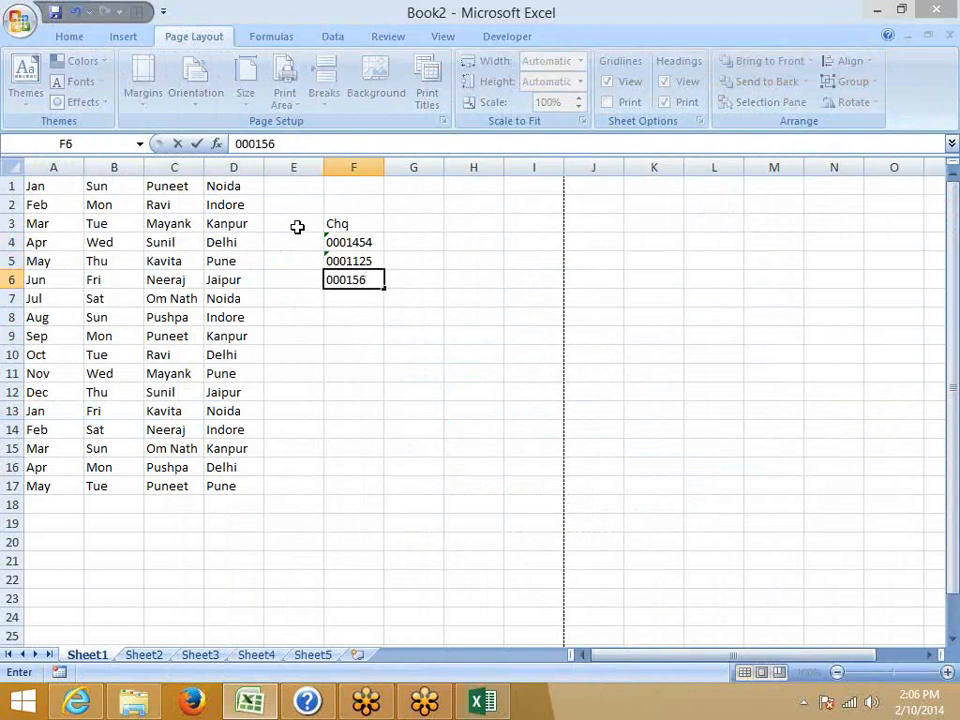
{"action": "key", "text": "Return"}
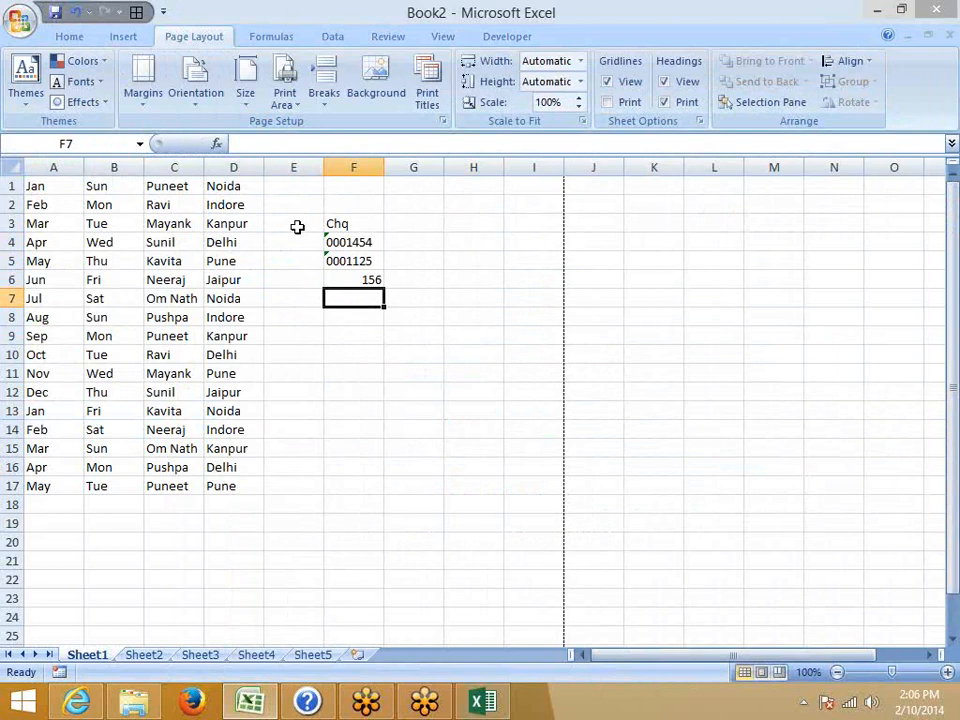
{"action": "key", "text": "Up"}
{"action": "key", "text": "Delete"}
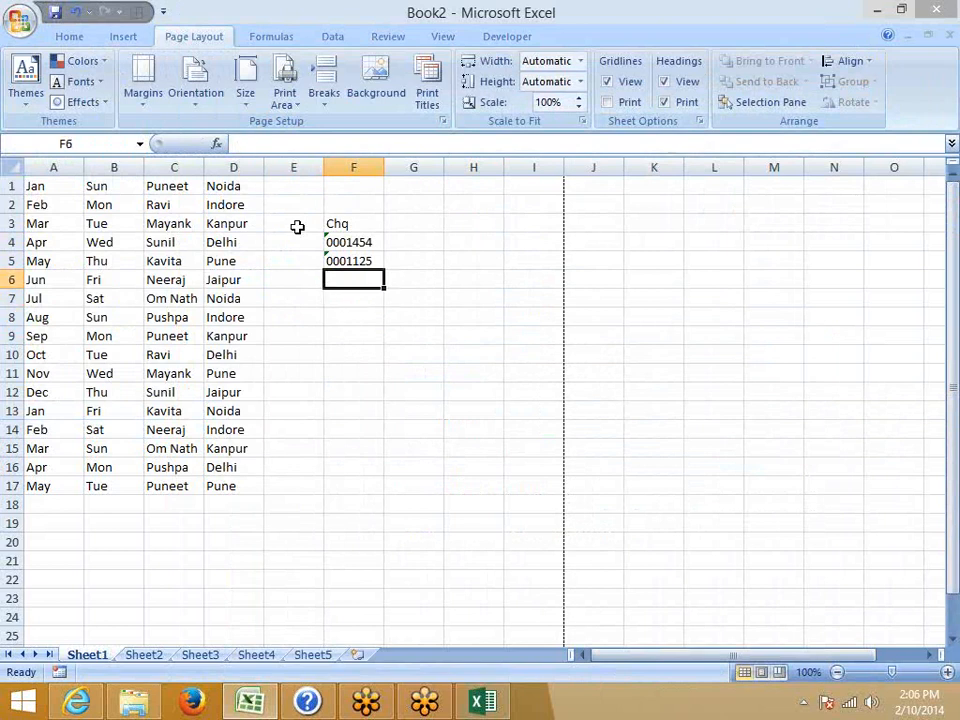
Enter '0001245 as text in F6 with a leading apostrophe
{"action": "type", "text": "'0001245"}
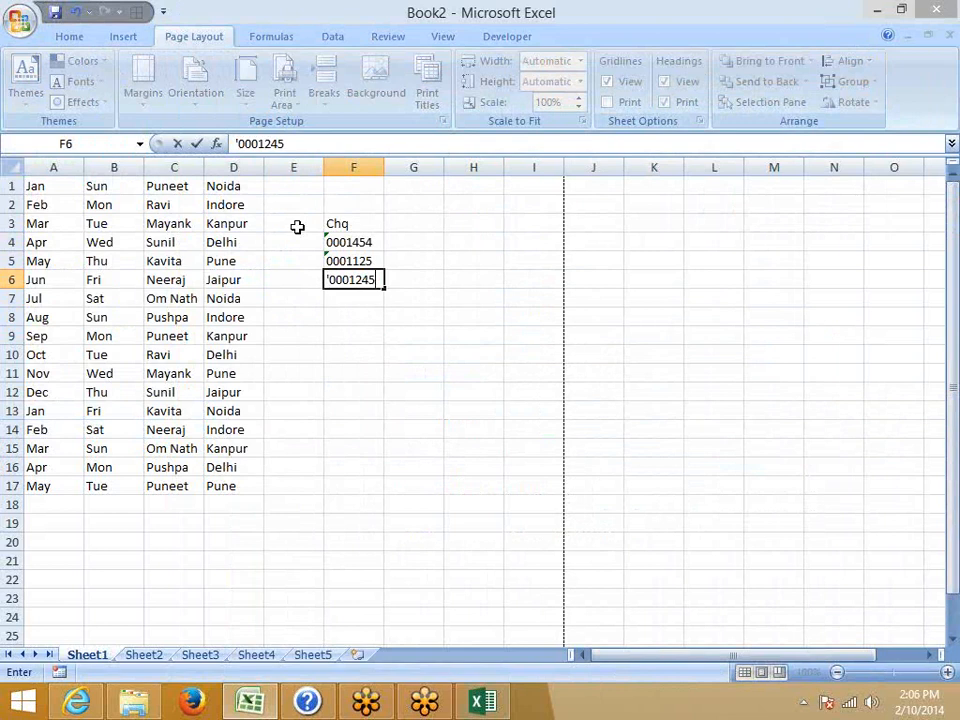
{"action": "key", "text": "Return"}
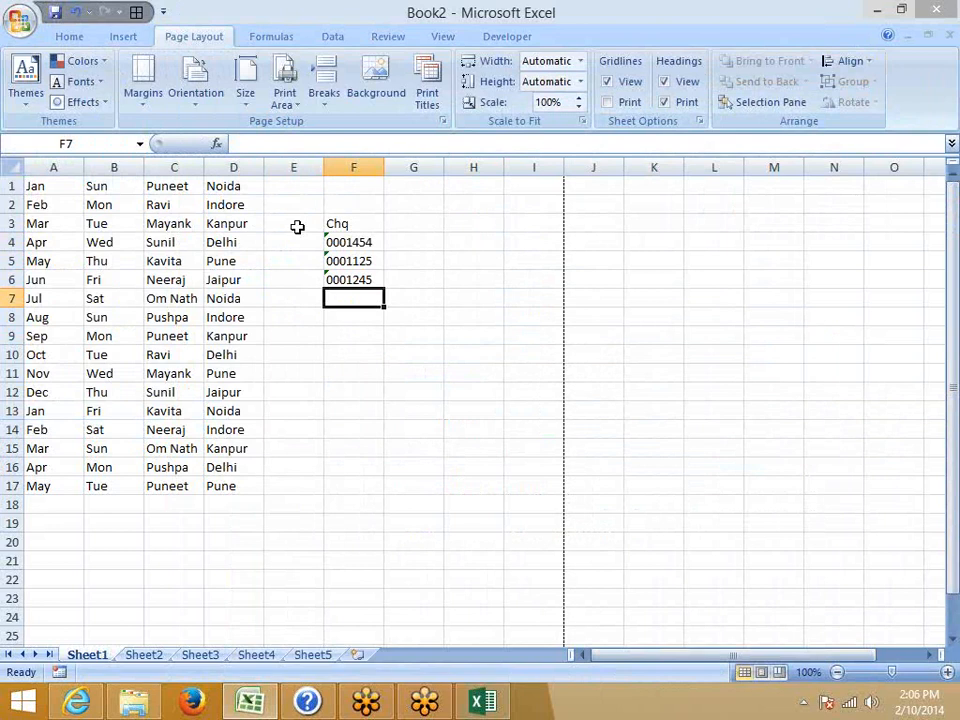
Examine the error-checking message and its available options for cell F4
{"action": "key", "text": "Up"}
{"action": "key", "text": "Up"}
{"action": "key", "text": "Up"}
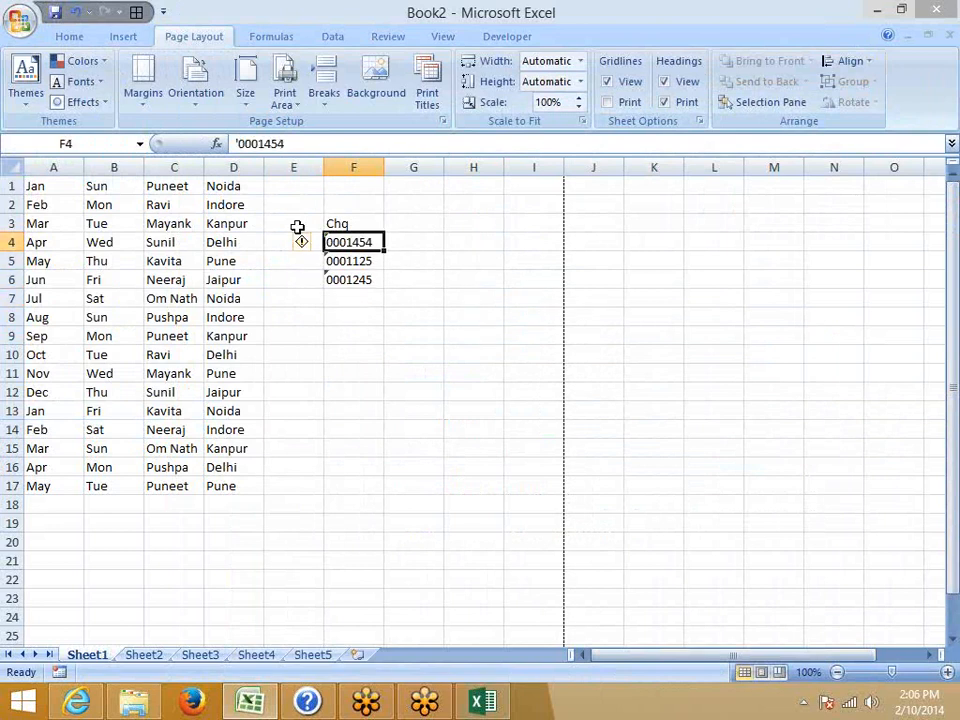
{"action": "mouse_move", "coordinate": [310, 258]}
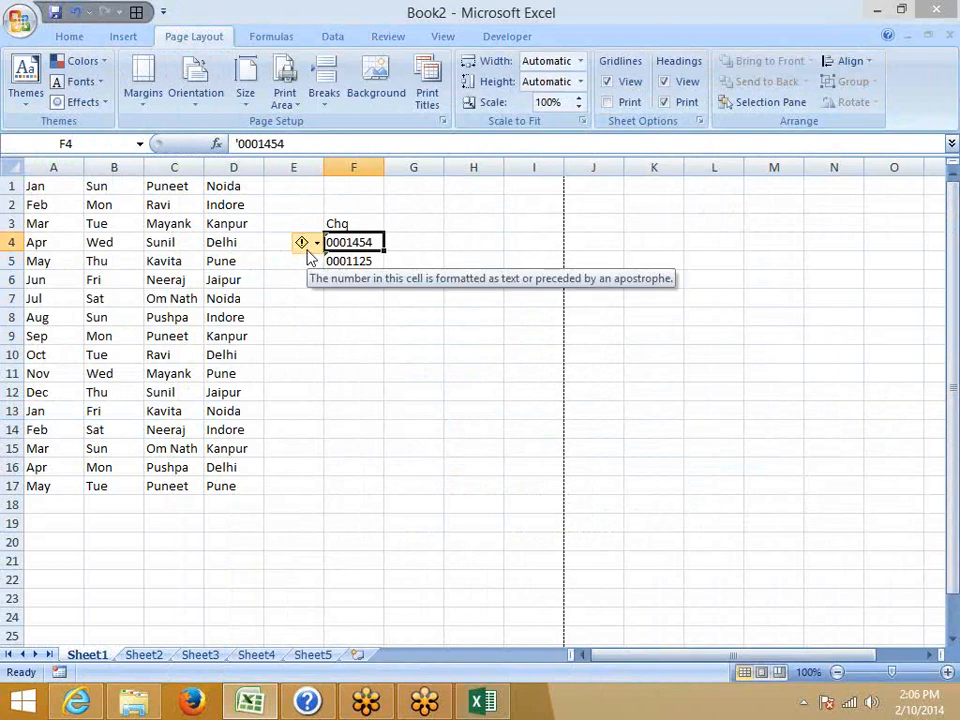
{"action": "left_click", "coordinate": [308, 249]}
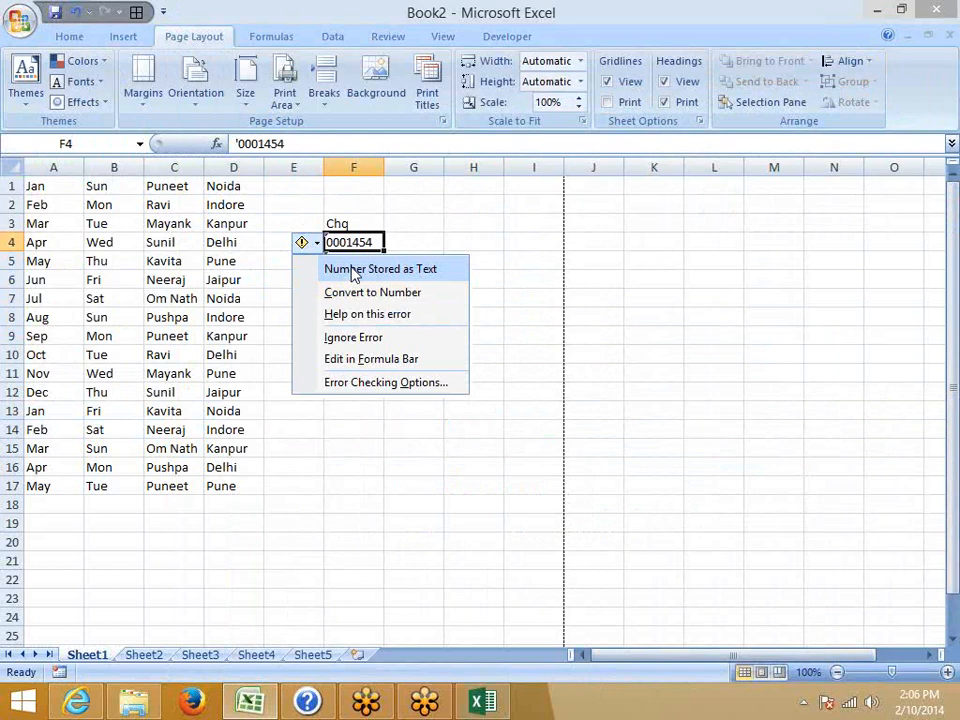
{"action": "left_click", "coordinate": [351, 268]}
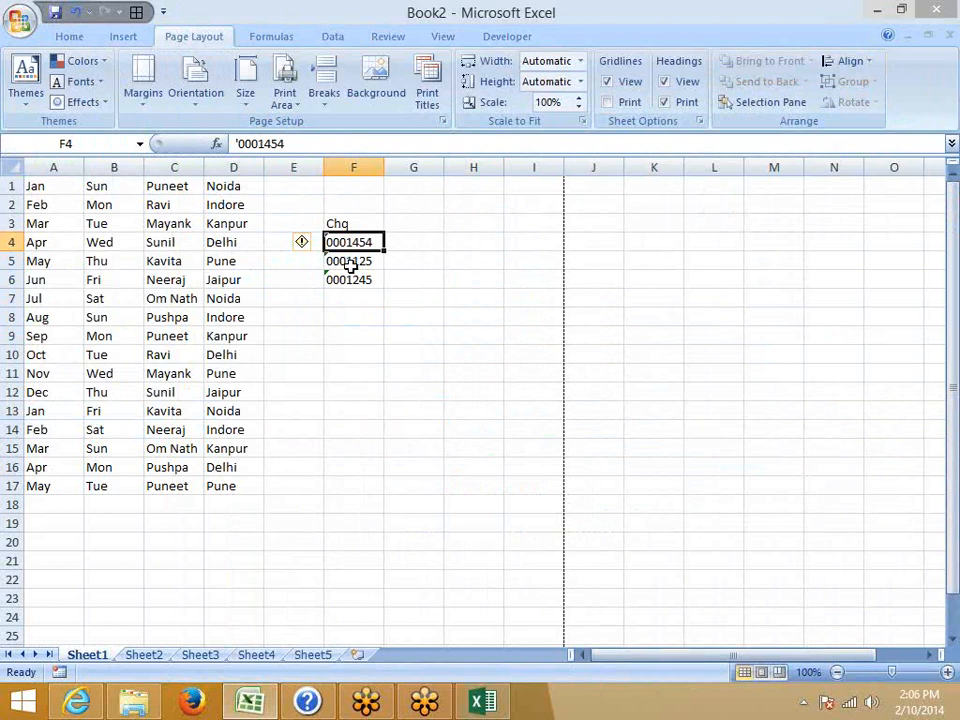
Ignore the number-stored-as-text error for the range F4:F6
{"action": "left_click", "coordinate": [343, 298]}
{"action": "left_click_drag", "start_coordinate": [356, 241], "coordinate": [349, 279]}
{"action": "left_click", "coordinate": [301, 242]}
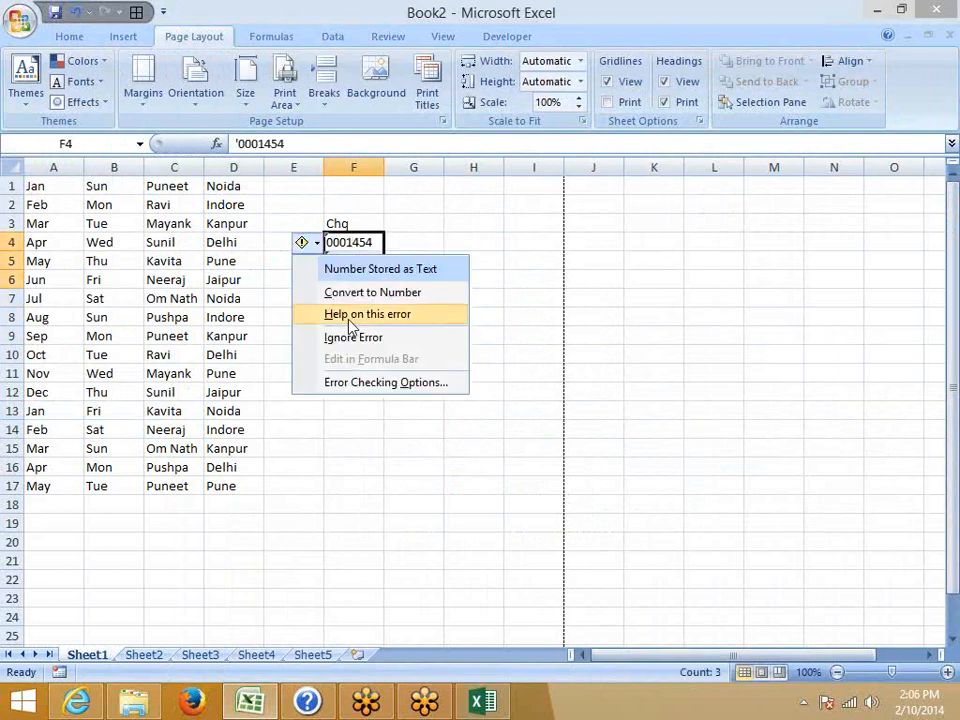
{"action": "left_click", "coordinate": [356, 337]}
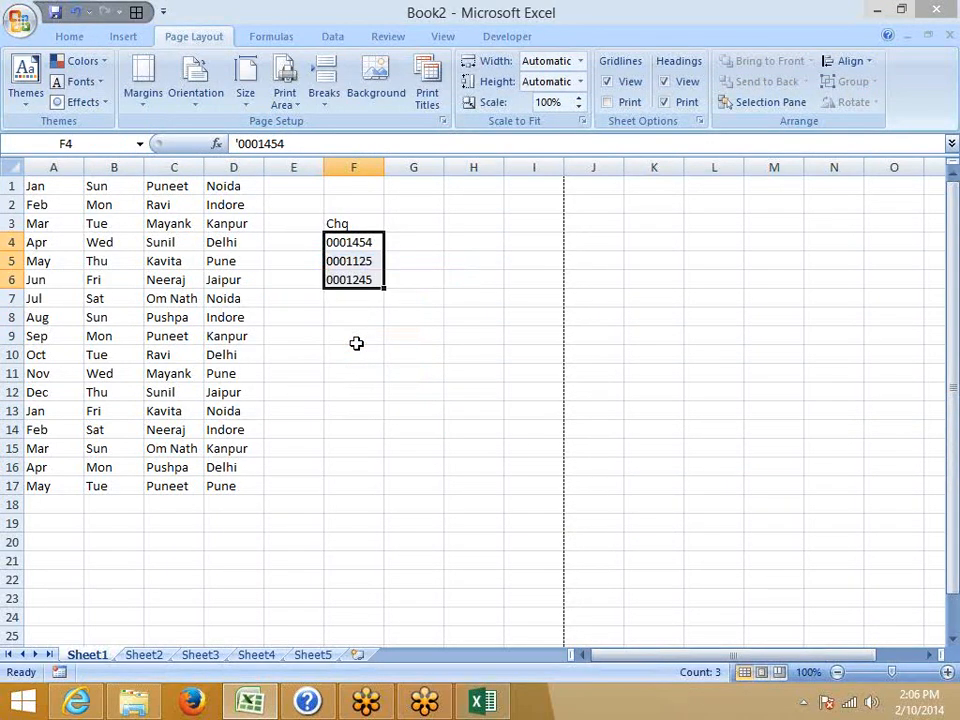
Enter '00145 as text in F9 and compare its error indicator with the cells F4:F6
{"action": "left_click", "coordinate": [356, 338]}
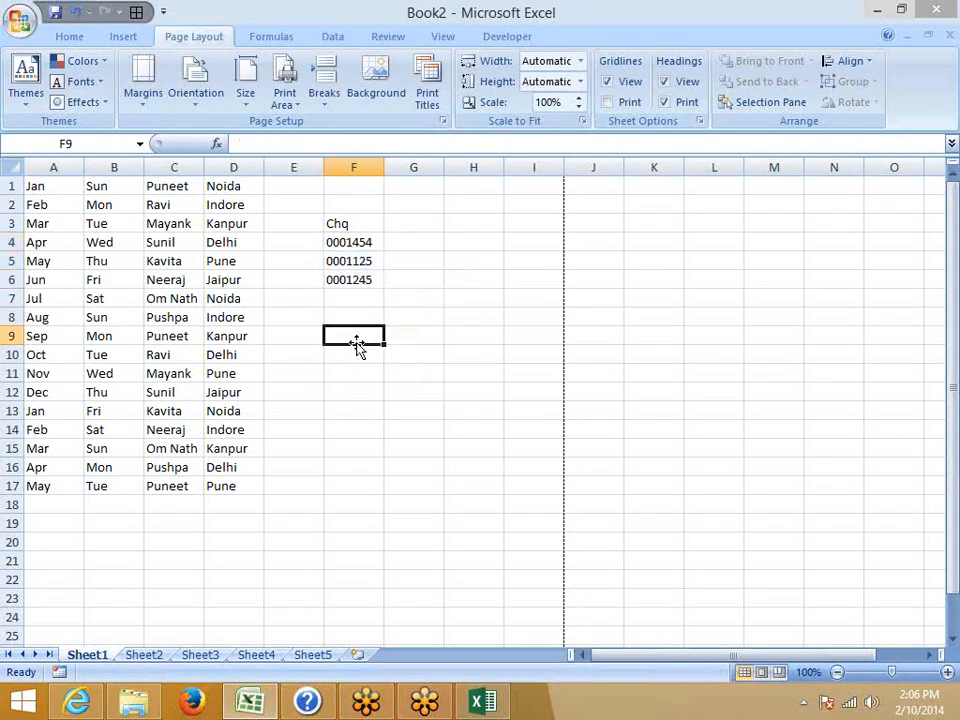
{"action": "type", "text": "'00145"}
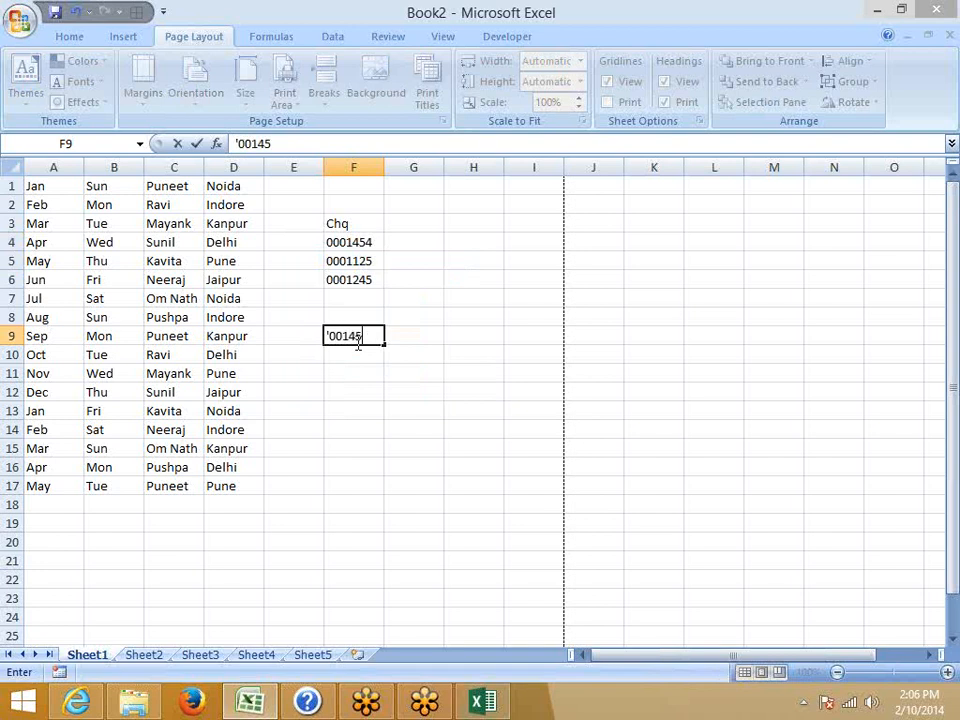
{"action": "key", "text": "Return"}
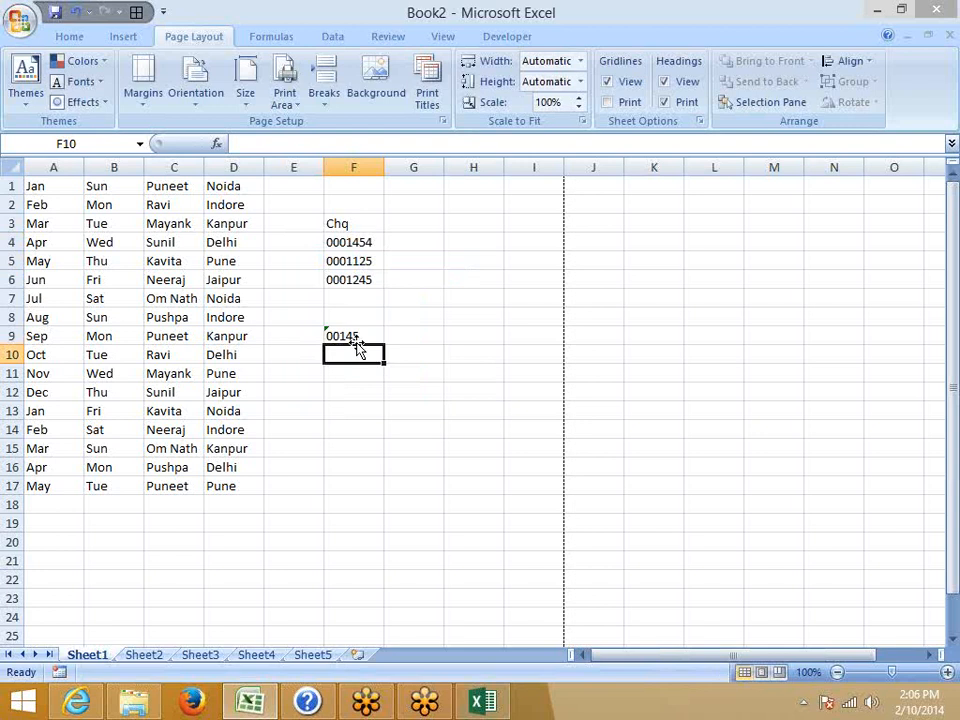
{"action": "left_click", "coordinate": [349, 331]}
{"action": "left_click_drag", "start_coordinate": [346, 280], "coordinate": [353, 237]}
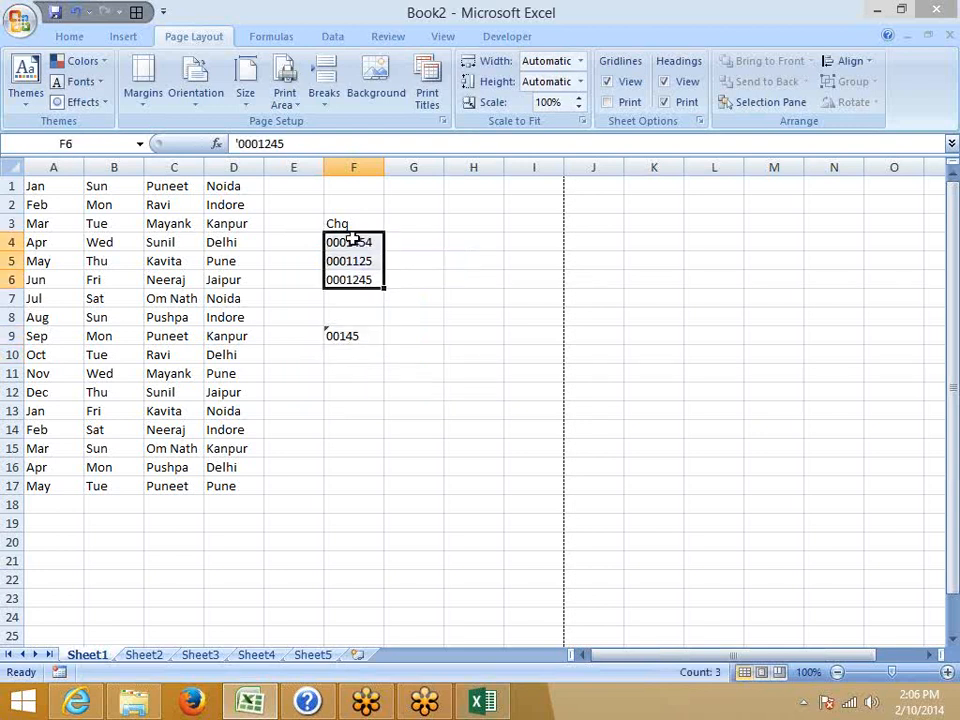
Compare the error indicators of the ignored range F4:F6 with that of cell F9
{"action": "left_click", "coordinate": [400, 298]}
{"action": "left_click_drag", "start_coordinate": [356, 245], "coordinate": [357, 280]}
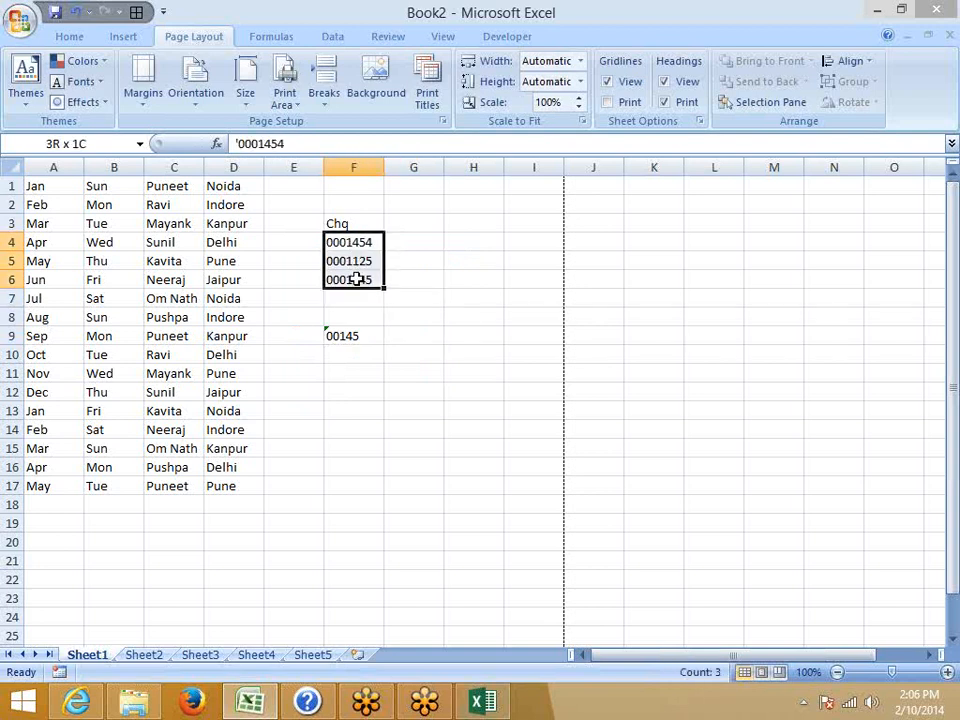
{"action": "left_click", "coordinate": [343, 337]}
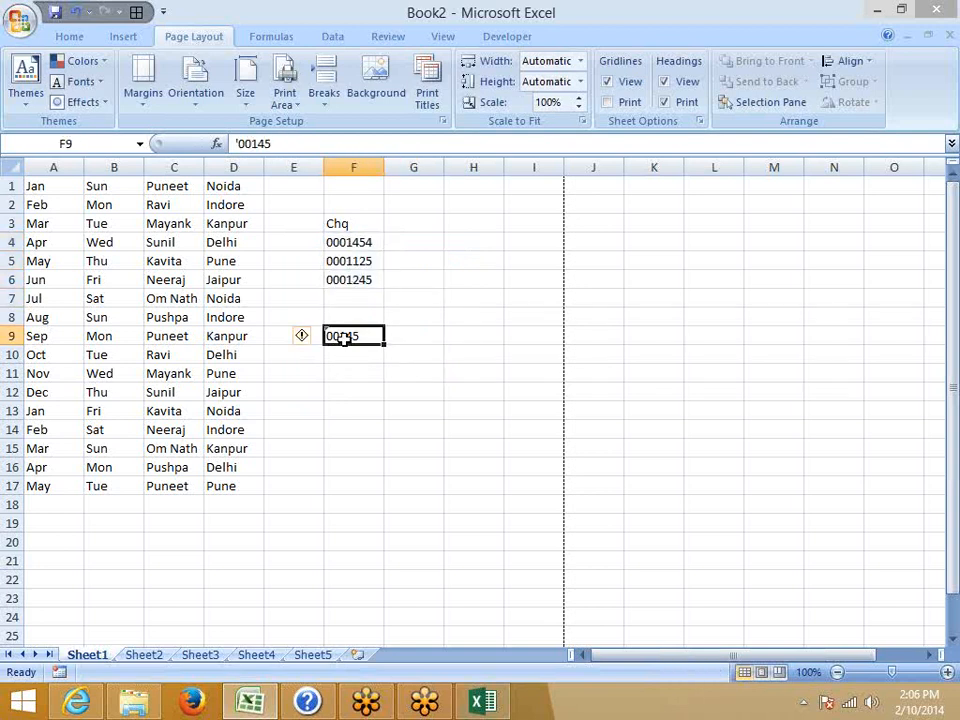
{"action": "left_click", "coordinate": [454, 286]}
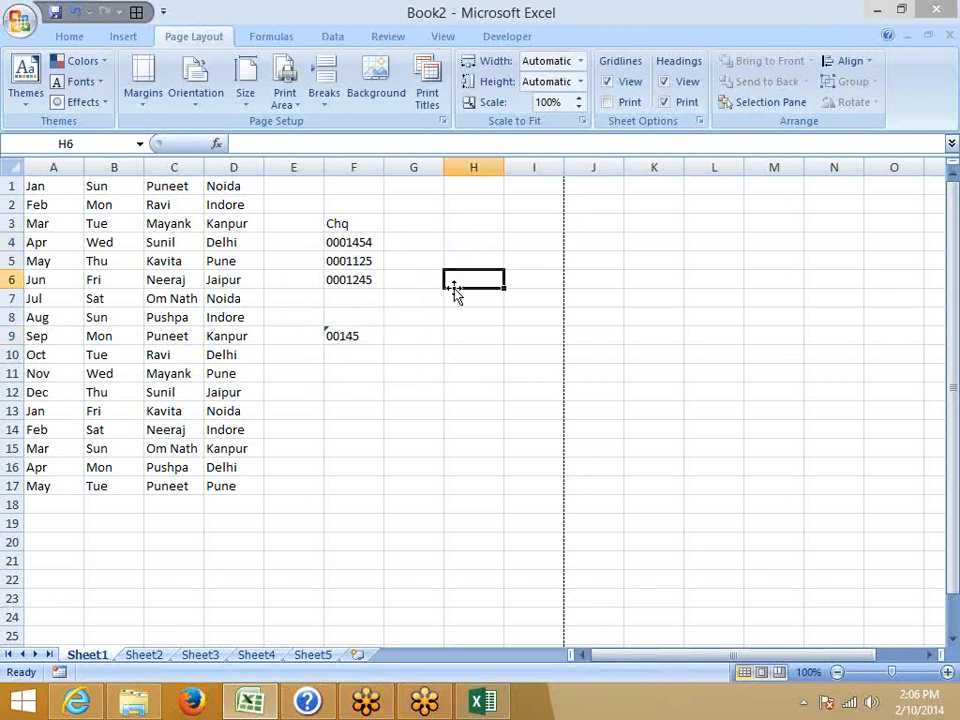
{"action": "left_click", "coordinate": [354, 333]}
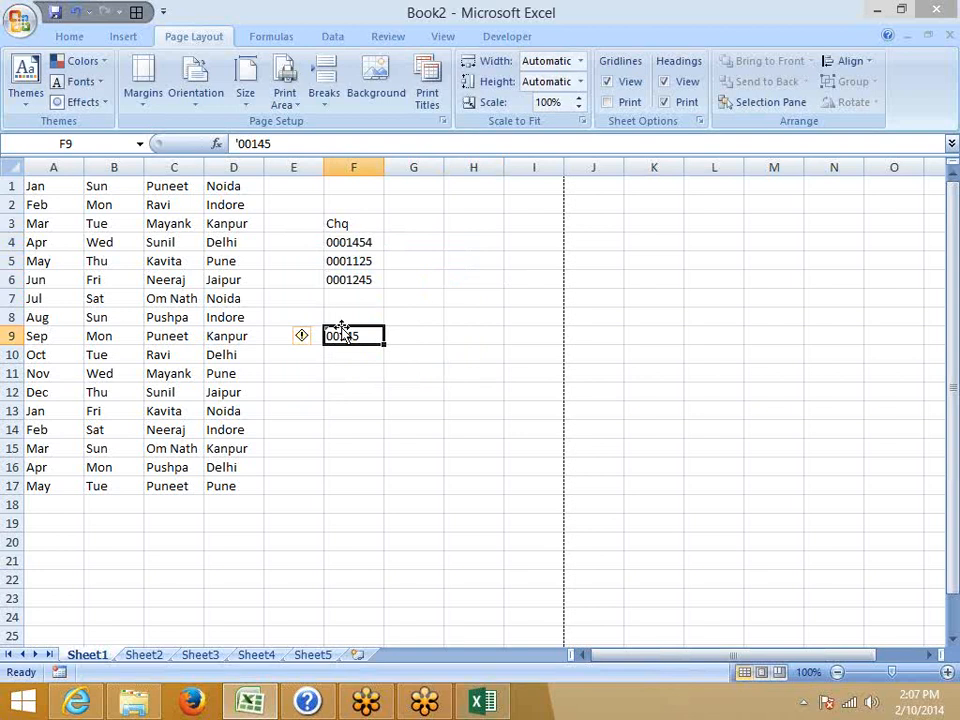
Turn background error checking off and back on in the Formulas options, then apply the settings
{"action": "left_click", "coordinate": [22, 22]}
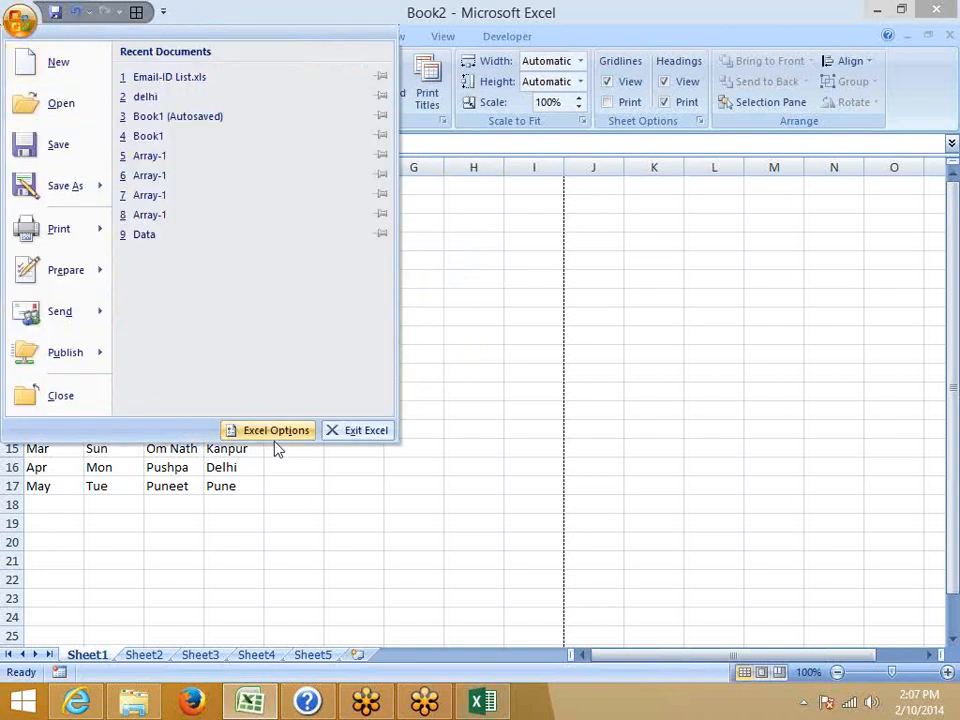
{"action": "left_click", "coordinate": [271, 429]}
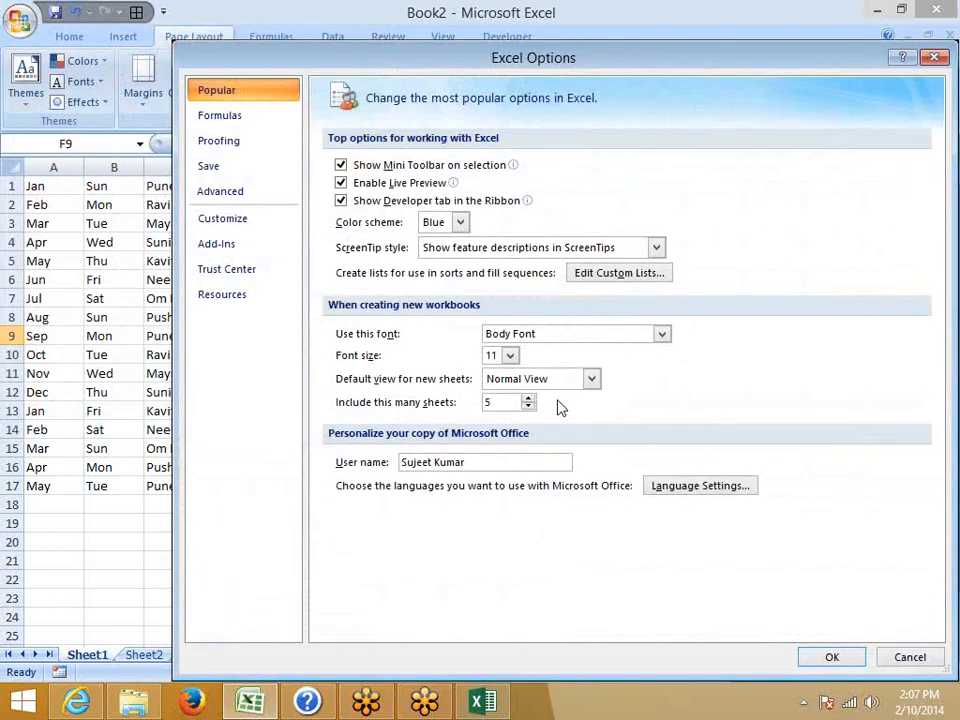
{"action": "left_click", "coordinate": [228, 118]}
{"action": "left_click", "coordinate": [437, 405]}
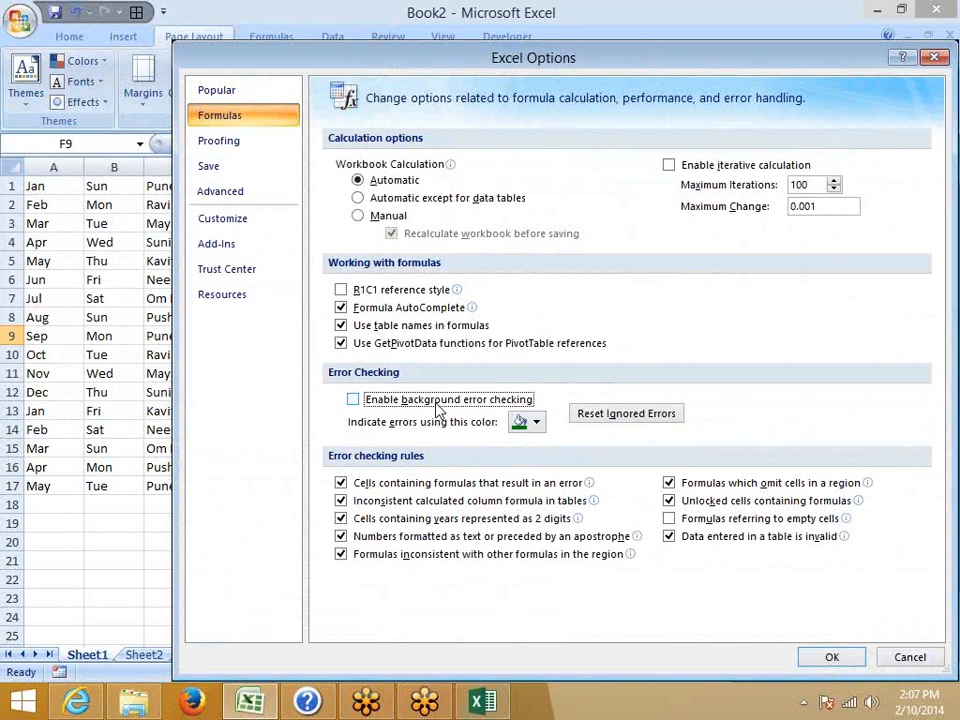
{"action": "left_click", "coordinate": [437, 405]}
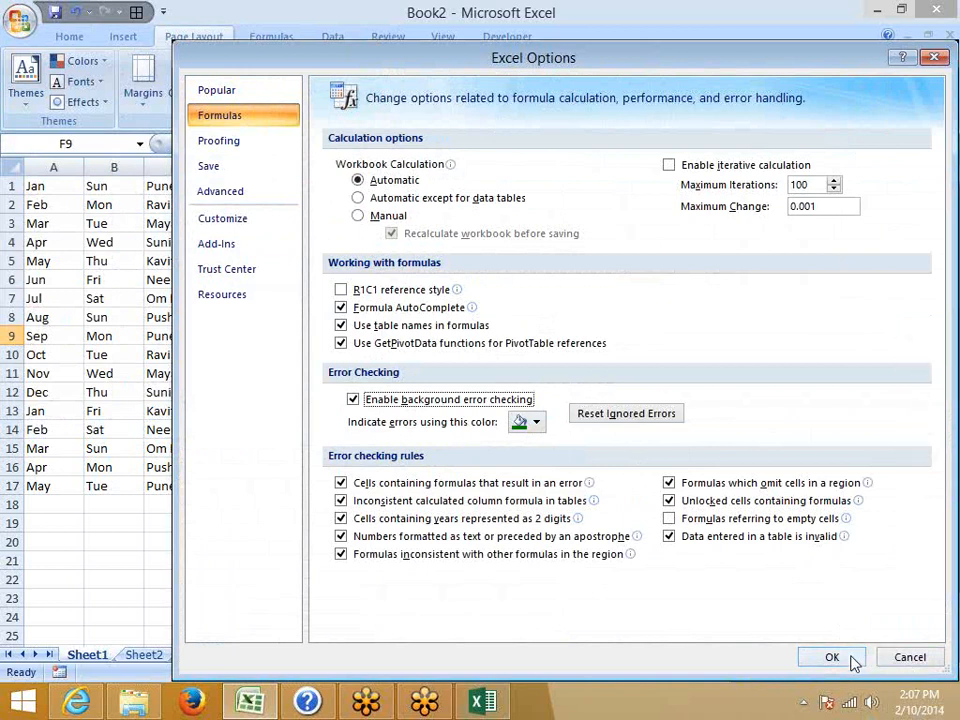
{"action": "left_click", "coordinate": [852, 657]}
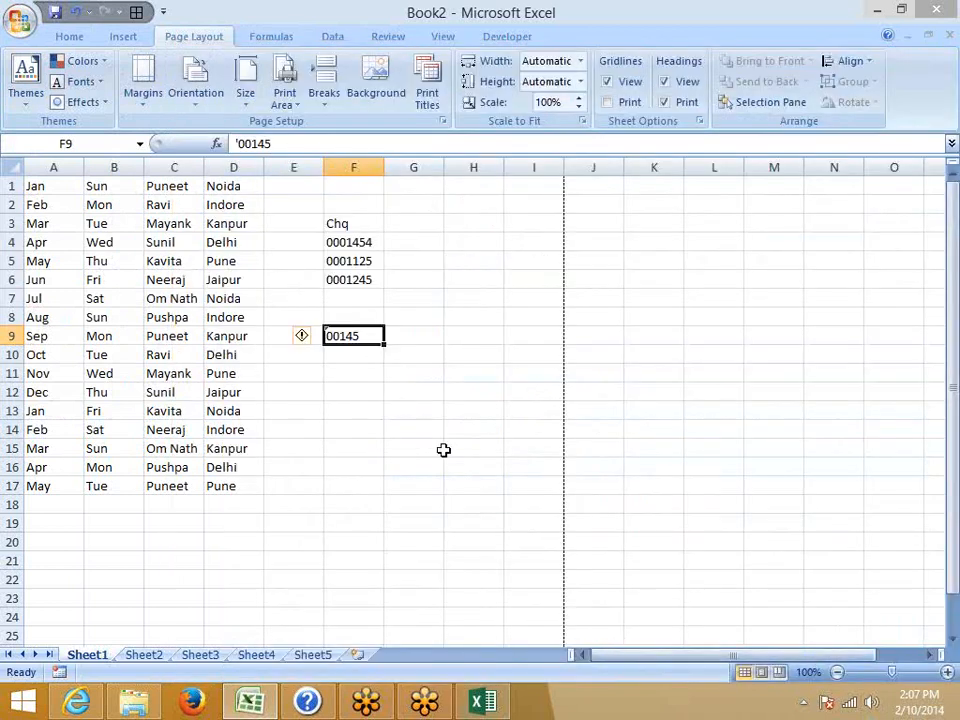
Inspect the cheque numbers in F4:F6 and the leading apostrophe in the content of cell F4
{"action": "left_click", "coordinate": [375, 425]}
{"action": "left_click_drag", "start_coordinate": [339, 240], "coordinate": [340, 281]}
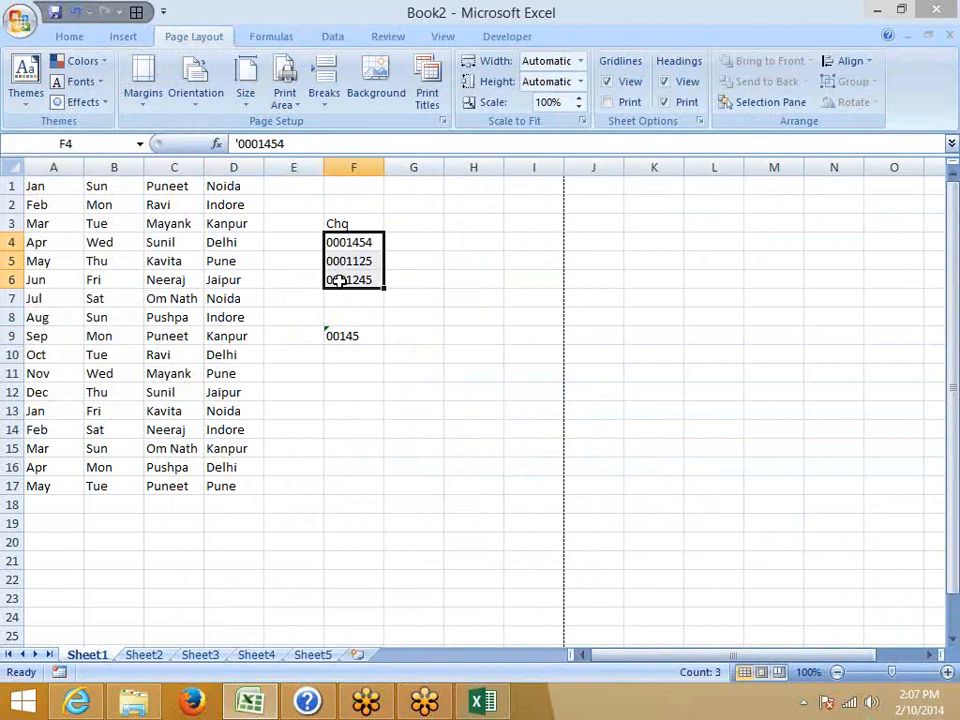
{"action": "left_click", "coordinate": [439, 296]}
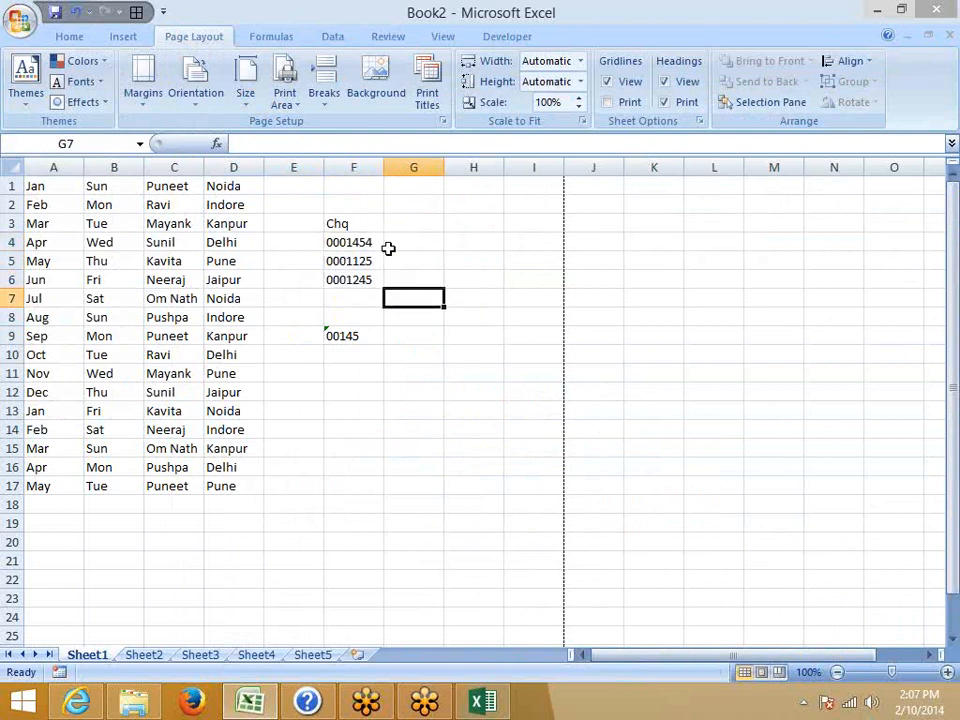
{"action": "left_click", "coordinate": [370, 243]}
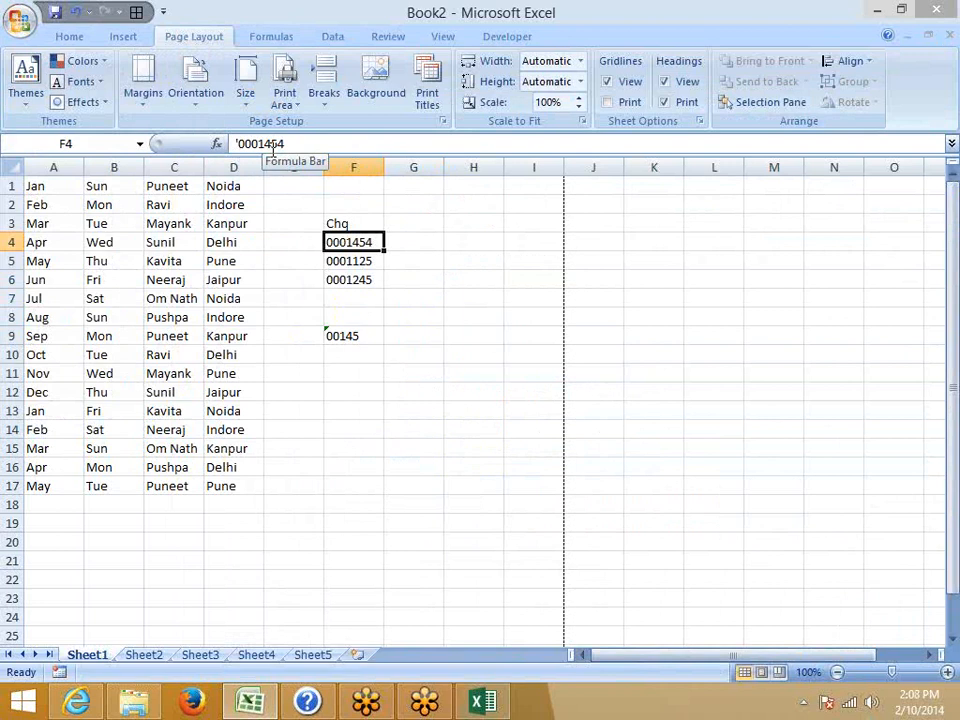
{"action": "left_click", "coordinate": [424, 224]}
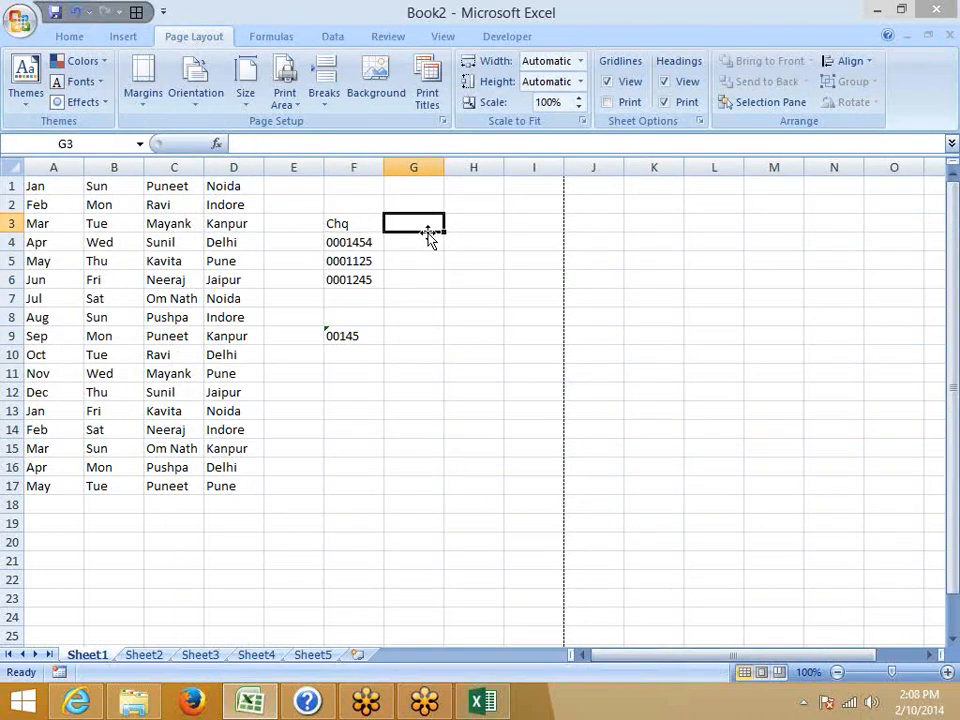
Look up the AutoCorrect replacement for DS in the Proofing options and leave the settings as they are
{"action": "left_click", "coordinate": [20, 20]}
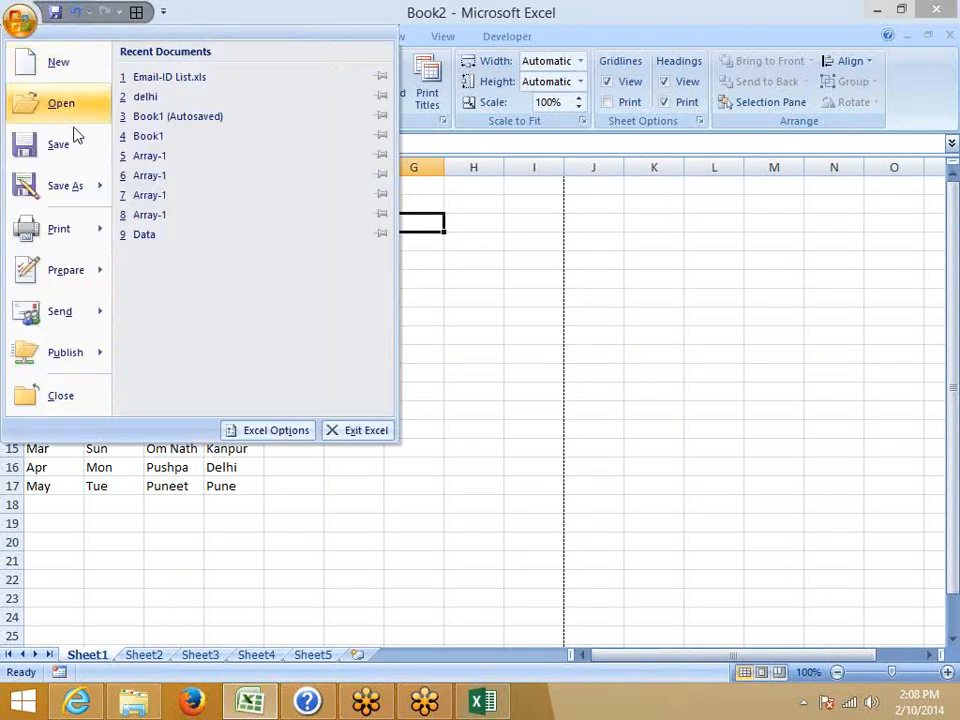
{"action": "left_click", "coordinate": [262, 430]}
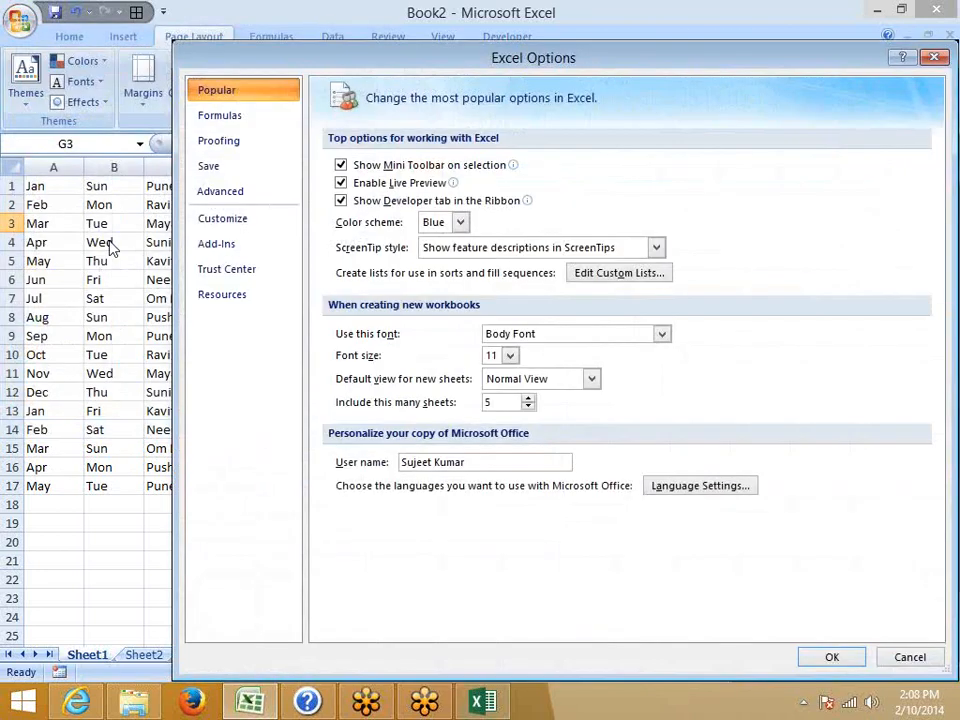
{"action": "left_click", "coordinate": [224, 145]}
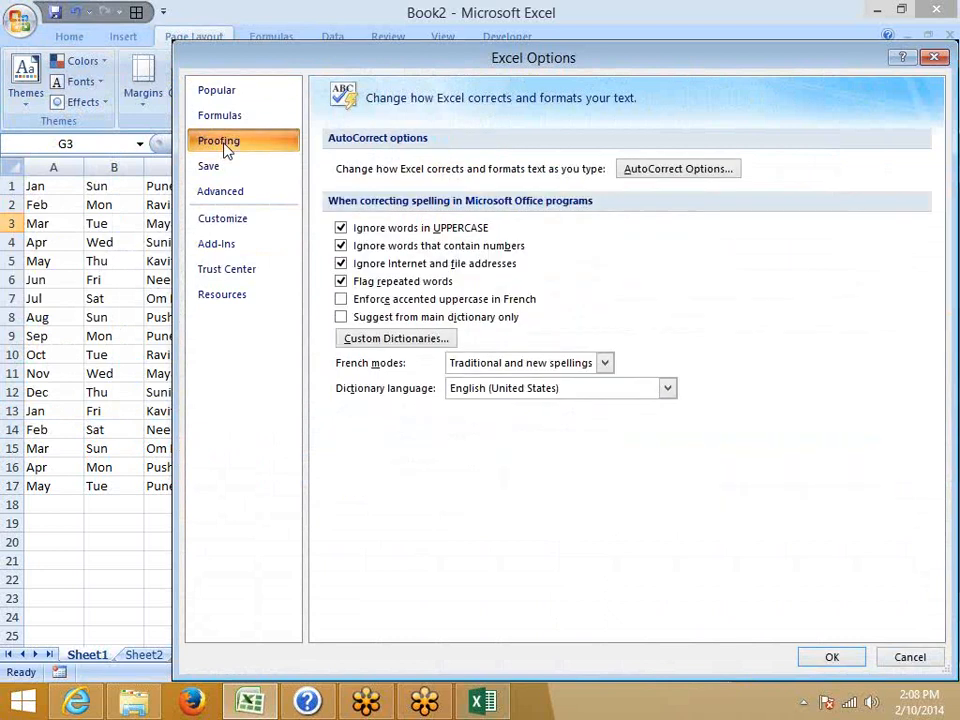
{"action": "left_click", "coordinate": [678, 169]}
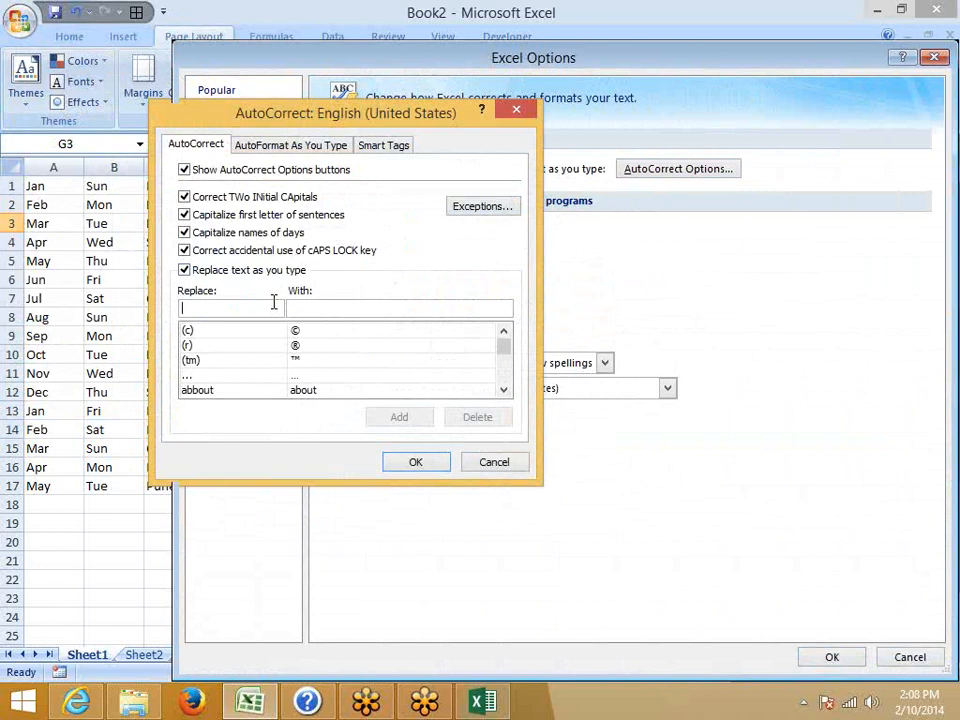
{"action": "type", "text": "DS"}
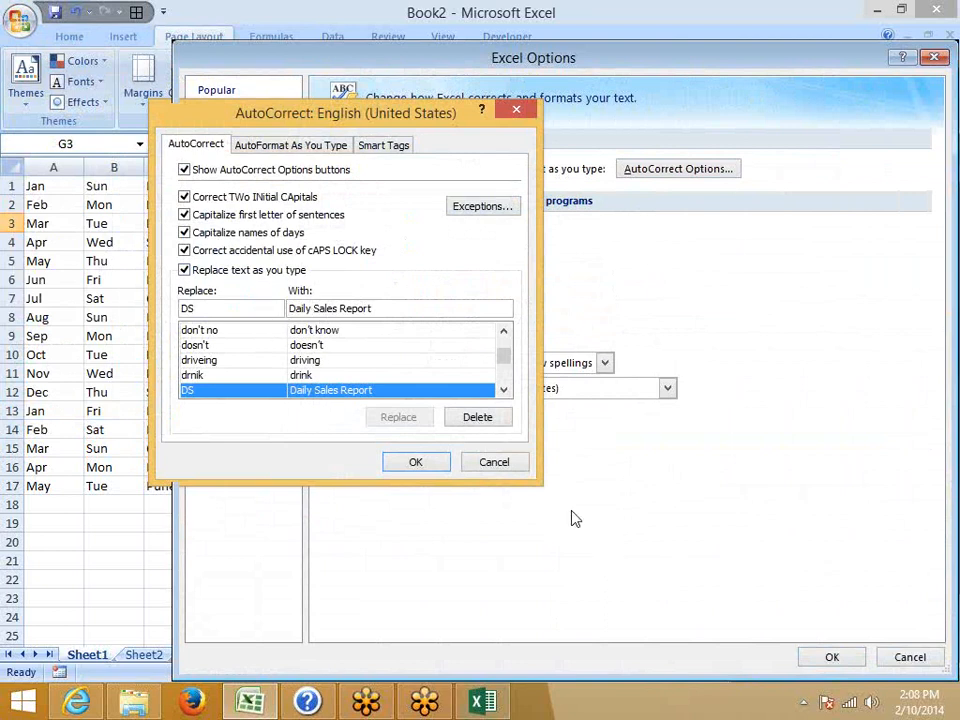
{"action": "left_click", "coordinate": [494, 462]}
{"action": "left_click", "coordinate": [909, 657]}
Enter Daily Sales Report in cell E14
{"action": "left_click", "coordinate": [312, 431]}
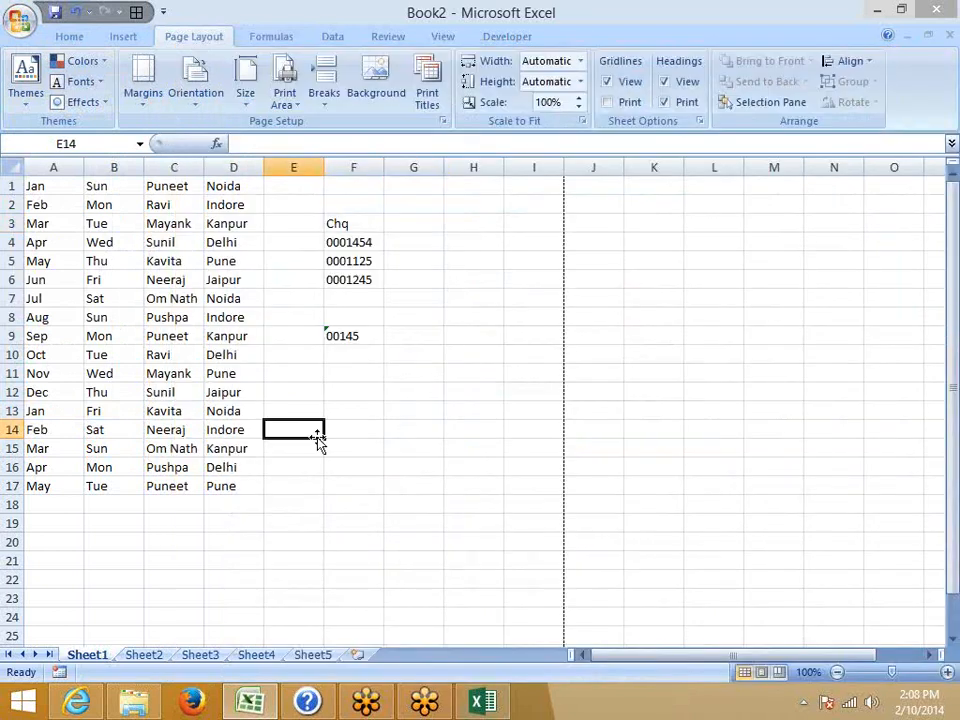
{"action": "type", "text": "Daily Sales Report"}
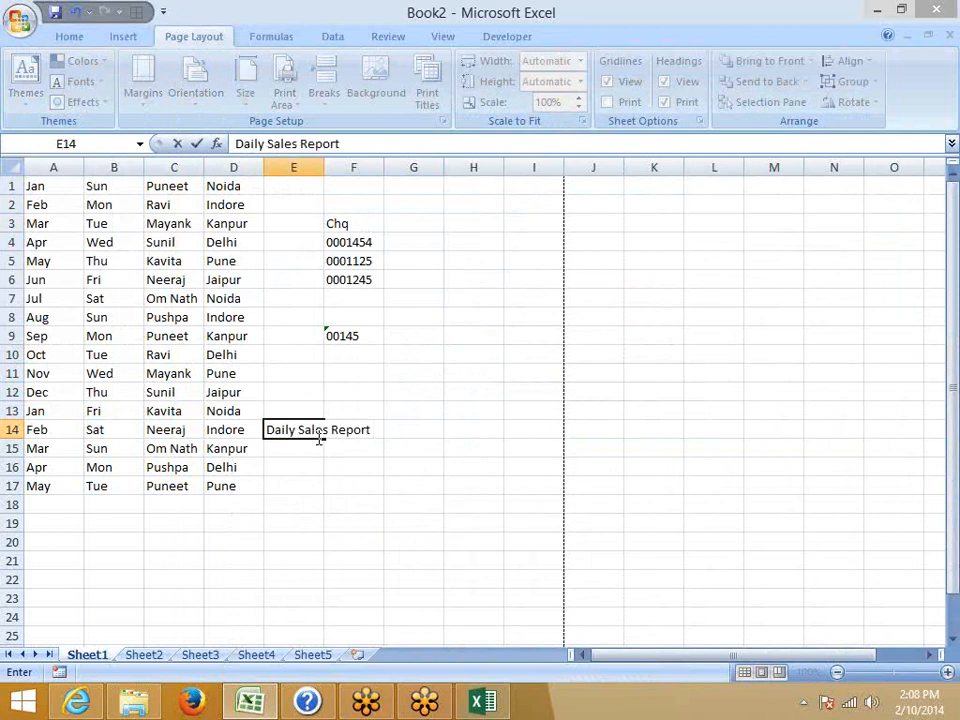
{"action": "key", "text": "Return"}
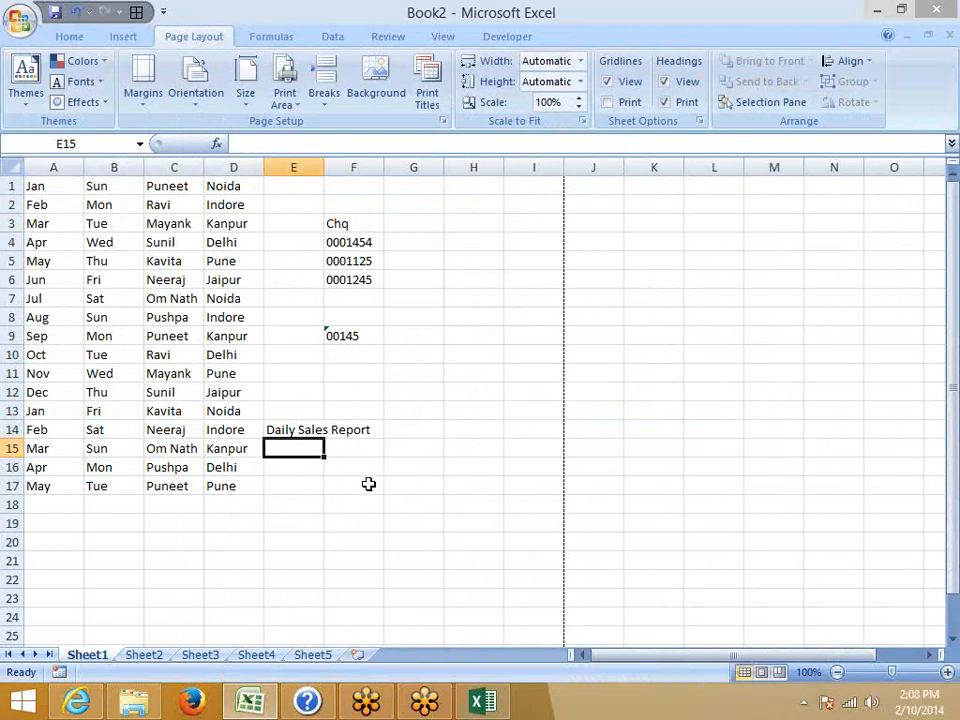
{"action": "left_click", "coordinate": [425, 357]}
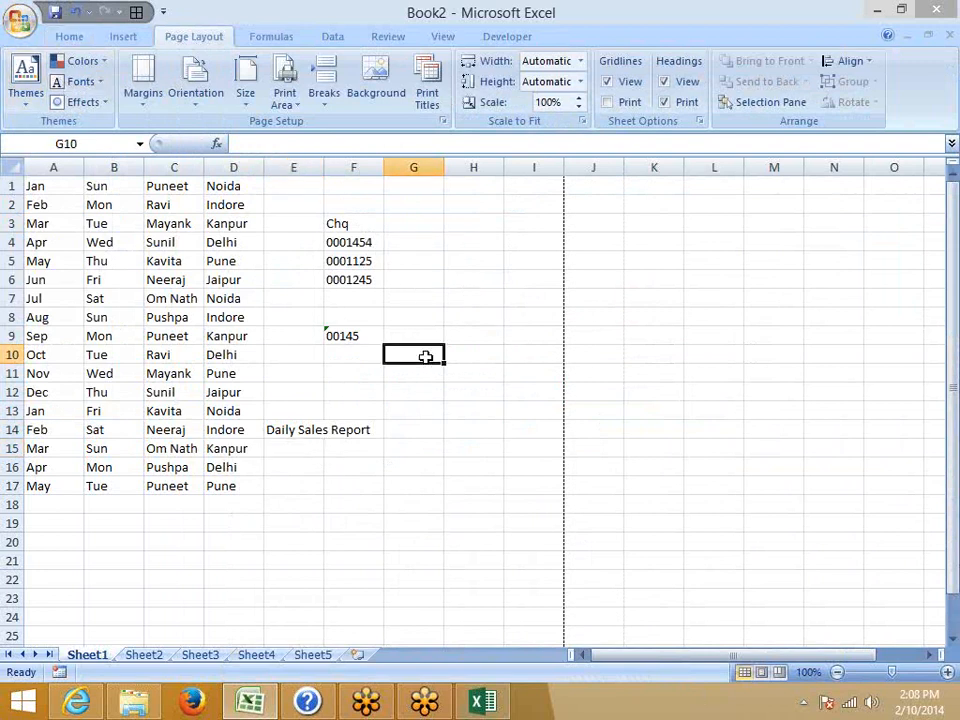
{"action": "type", "text": "www."}
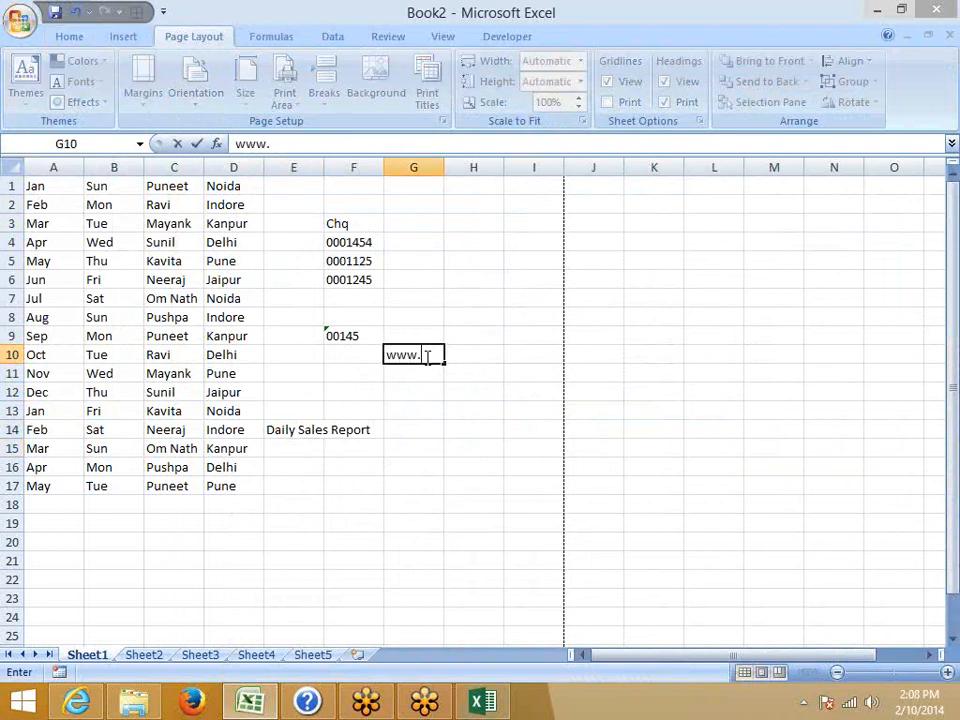
{"action": "type", "text": "google.com"}
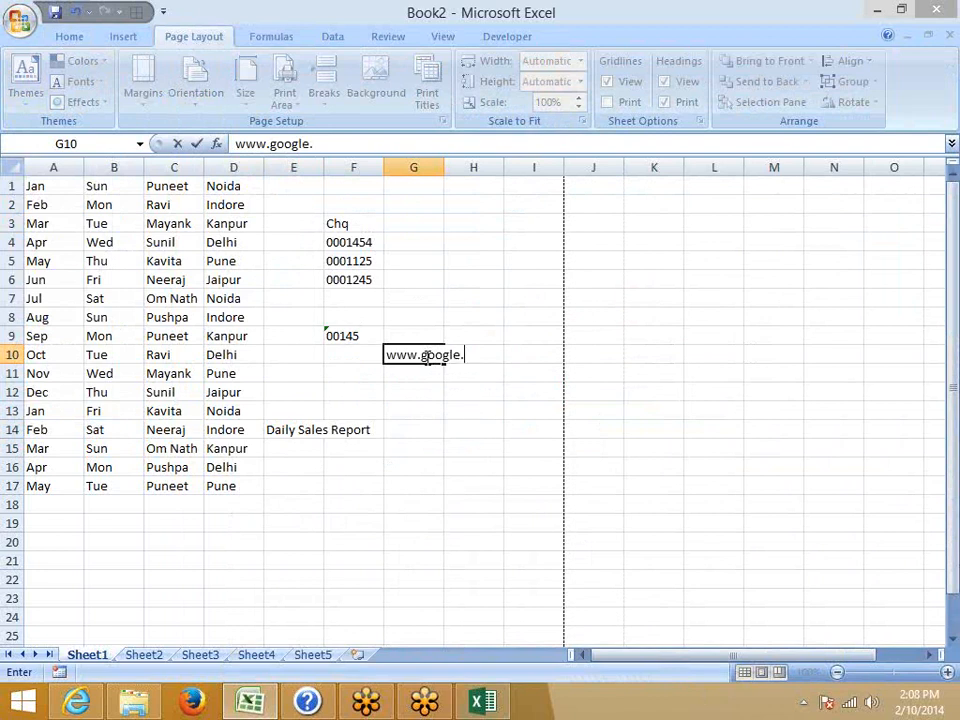
{"action": "key", "text": "Return"}
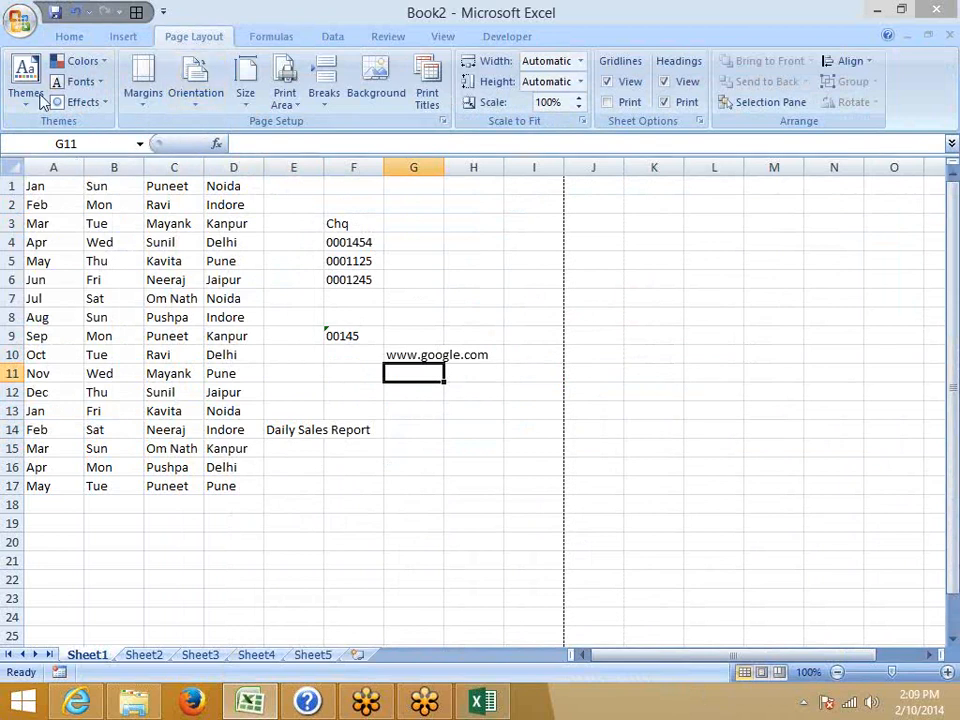
Enable replacing Internet and network paths with hyperlinks in the AutoFormat As You Type settings of the Proofing options
{"action": "left_click", "coordinate": [25, 32]}
{"action": "left_click", "coordinate": [255, 432]}
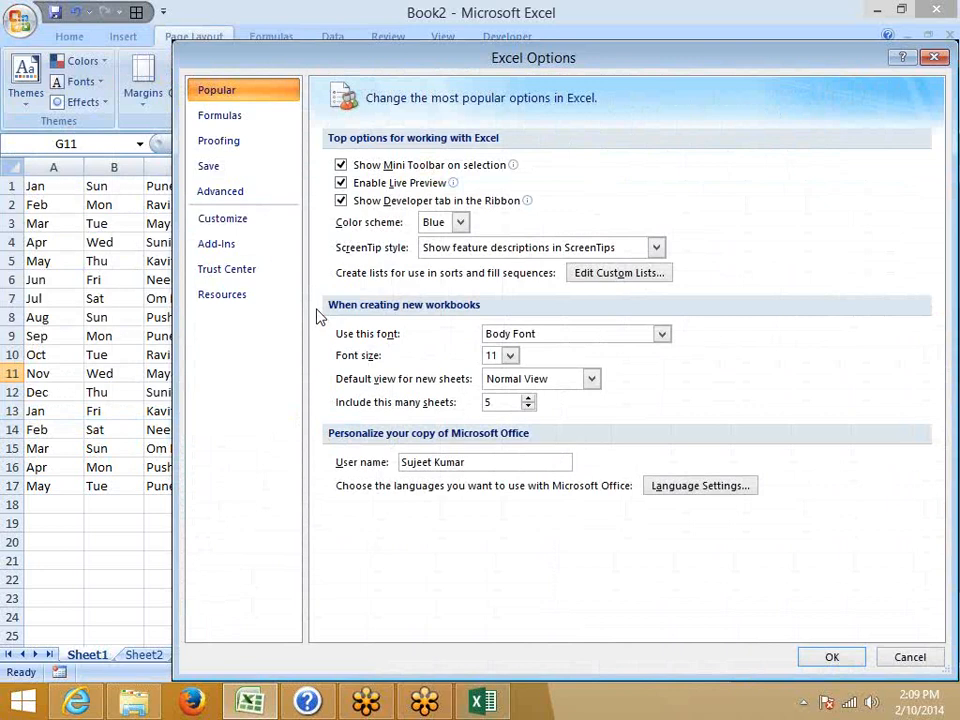
{"action": "left_click", "coordinate": [241, 149]}
{"action": "left_click", "coordinate": [673, 169]}
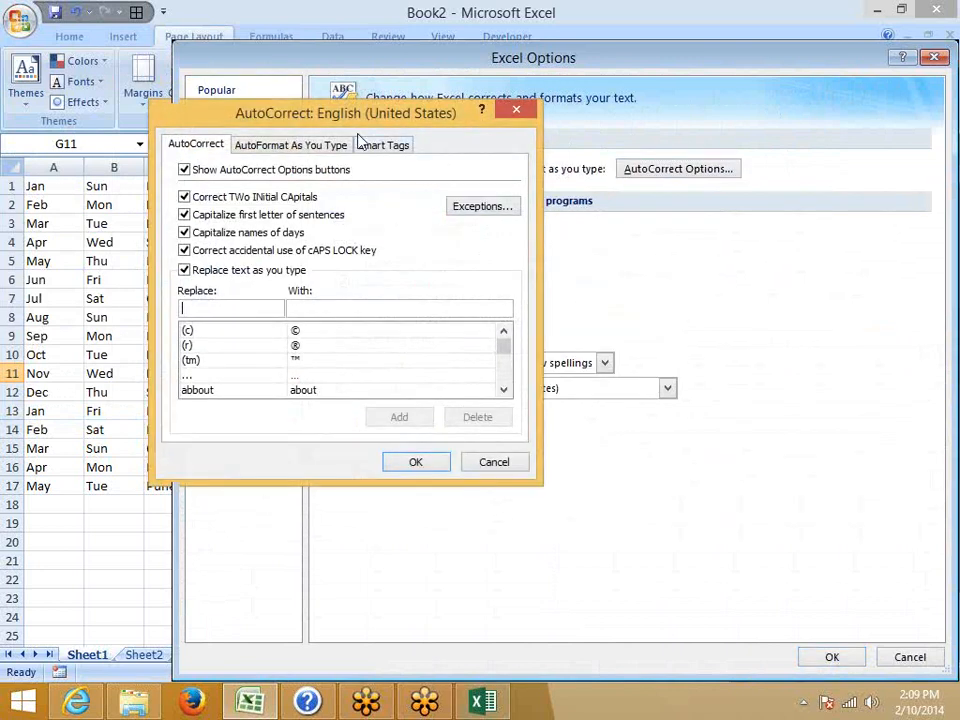
{"action": "left_click", "coordinate": [285, 147]}
{"action": "left_click_drag", "start_coordinate": [432, 118], "coordinate": [621, 123]}
{"action": "left_click", "coordinate": [384, 190]}
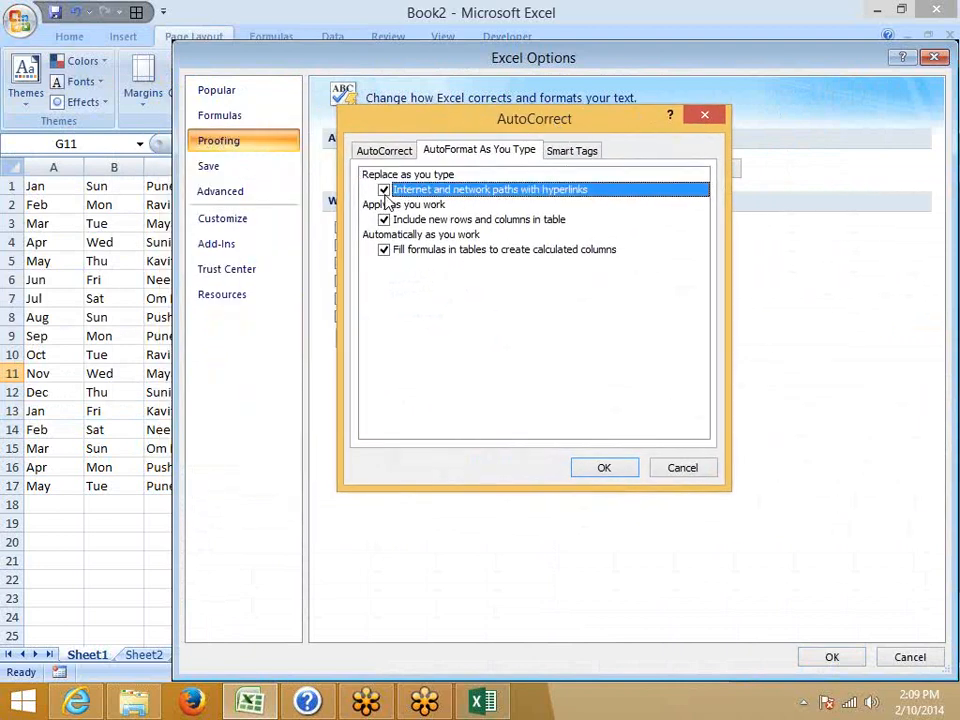
{"action": "left_click", "coordinate": [384, 191]}
{"action": "left_click", "coordinate": [385, 192]}
{"action": "left_click", "coordinate": [592, 467]}
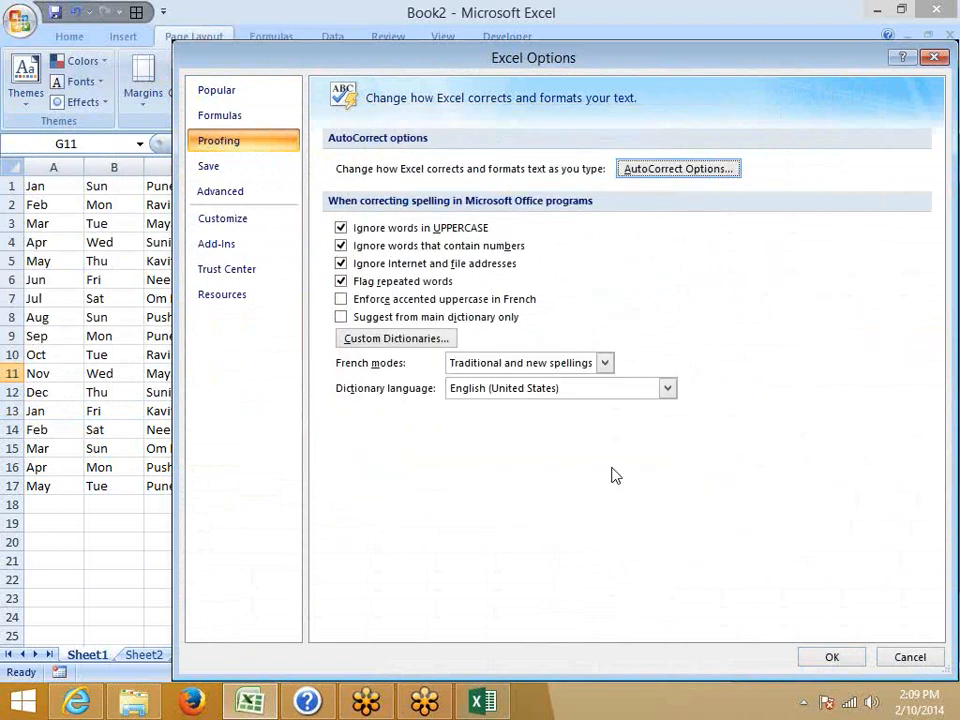
{"action": "left_click", "coordinate": [831, 657]}
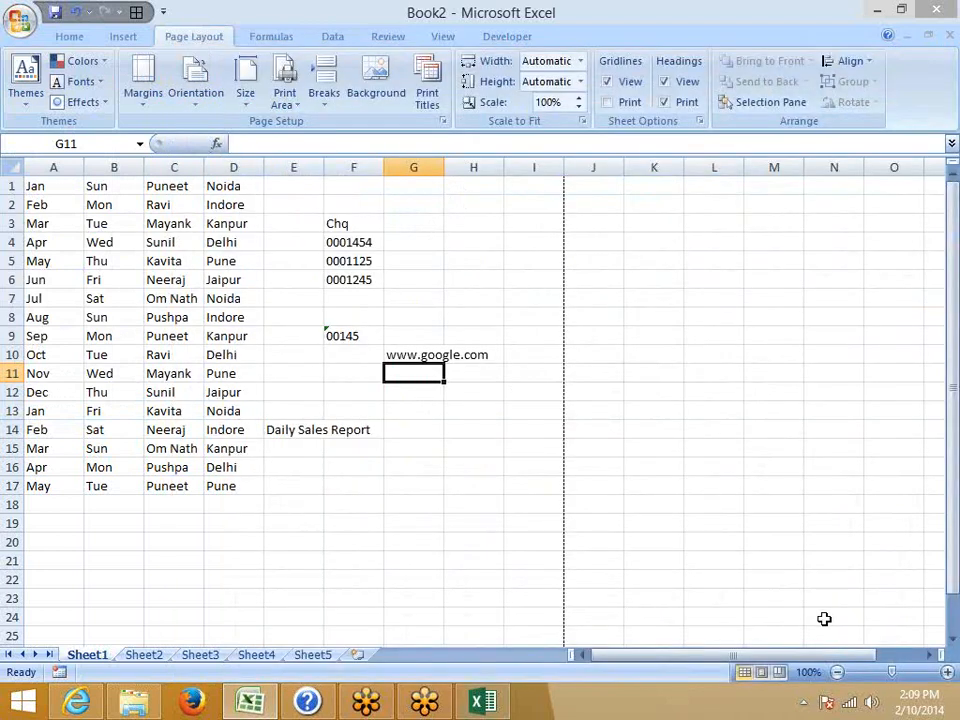
Enter the misspelled words BOOOK in cell C24 and Boook in cell D24
{"action": "key", "text": "Down"}
{"action": "key", "text": "Down"}
{"action": "key", "text": "Down"}
{"action": "key", "text": "Down"}
{"action": "key", "text": "Down"}
{"action": "key", "text": "Down"}
{"action": "key", "text": "Down"}
{"action": "key", "text": "Down"}
{"action": "key", "text": "Down"}
{"action": "key", "text": "Down"}
{"action": "key", "text": "Down"}
{"action": "key", "text": "Down"}
{"action": "key", "text": "Down"}
{"action": "key", "text": "Down"}
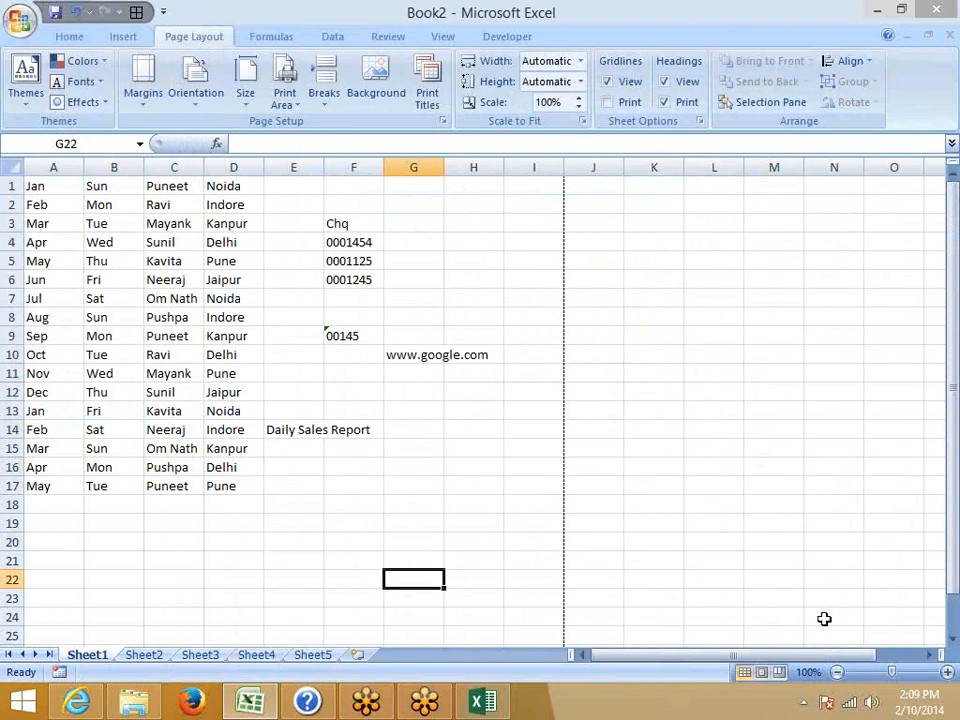
{"action": "scroll", "coordinate": [824, 619], "scroll_direction": "down", "scroll_amount": 5}
{"action": "left_click", "coordinate": [175, 333]}
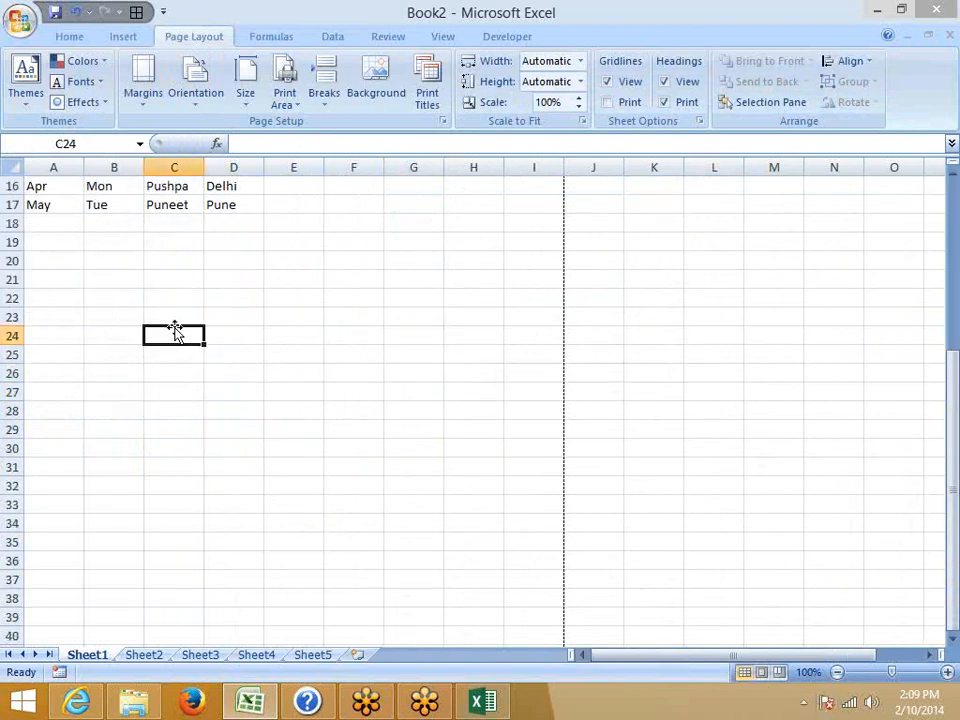
{"action": "type", "text": "BOOOK"}
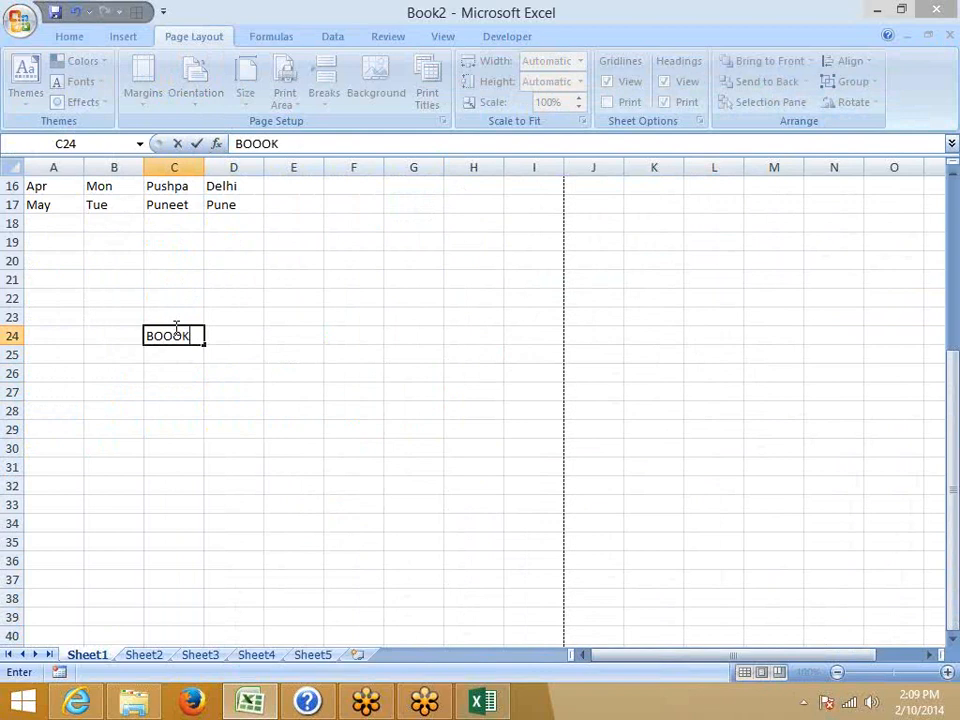
{"action": "key", "text": "Tab"}
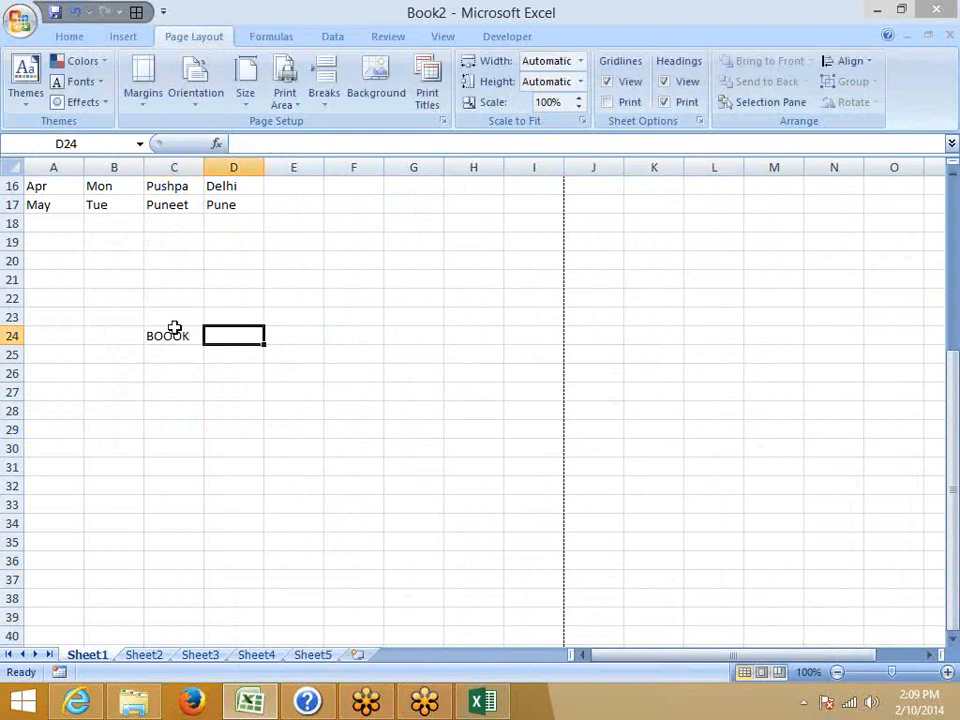
{"action": "type", "text": "Boook"}
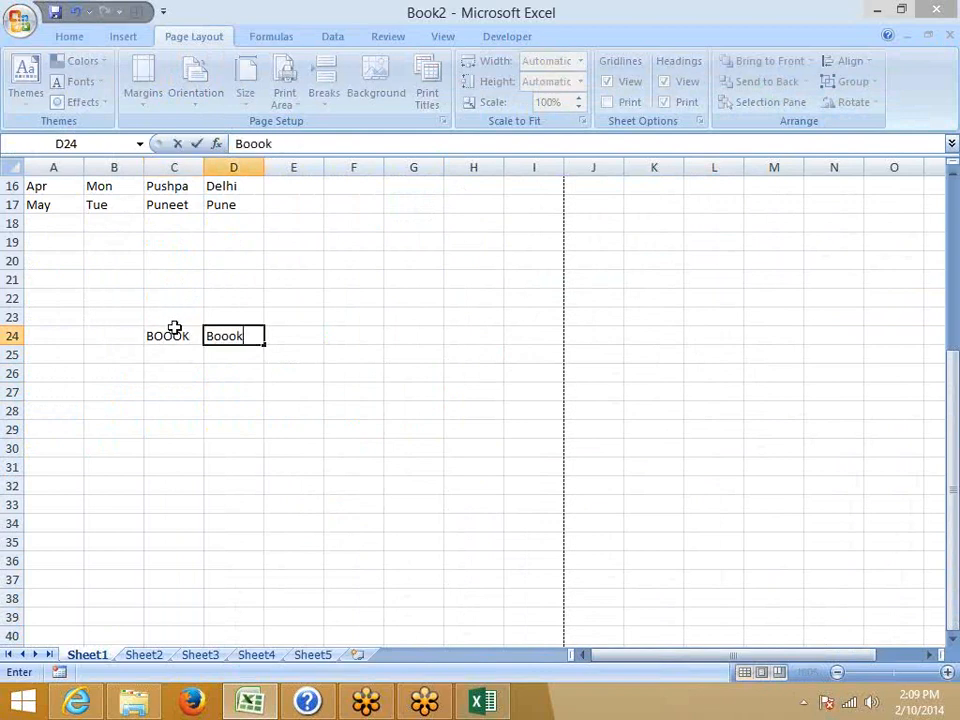
{"action": "key", "text": "Return"}
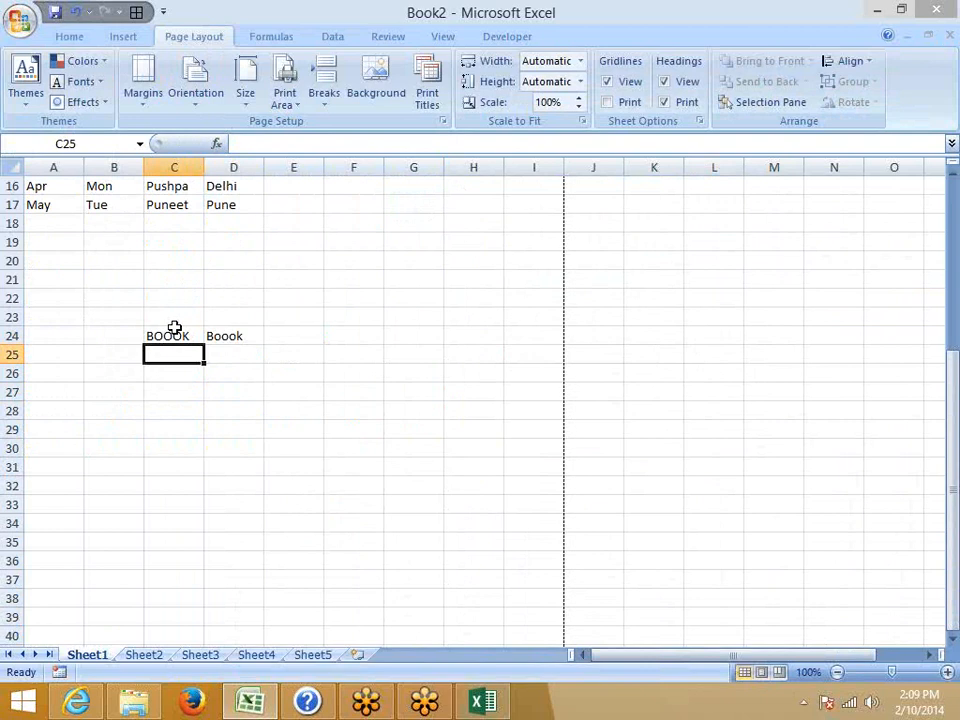
Run the spelling check on cells D24:D25 and leave it without changing the word Boook
{"action": "key", "text": "Right"}
{"action": "key", "text": "Up"}
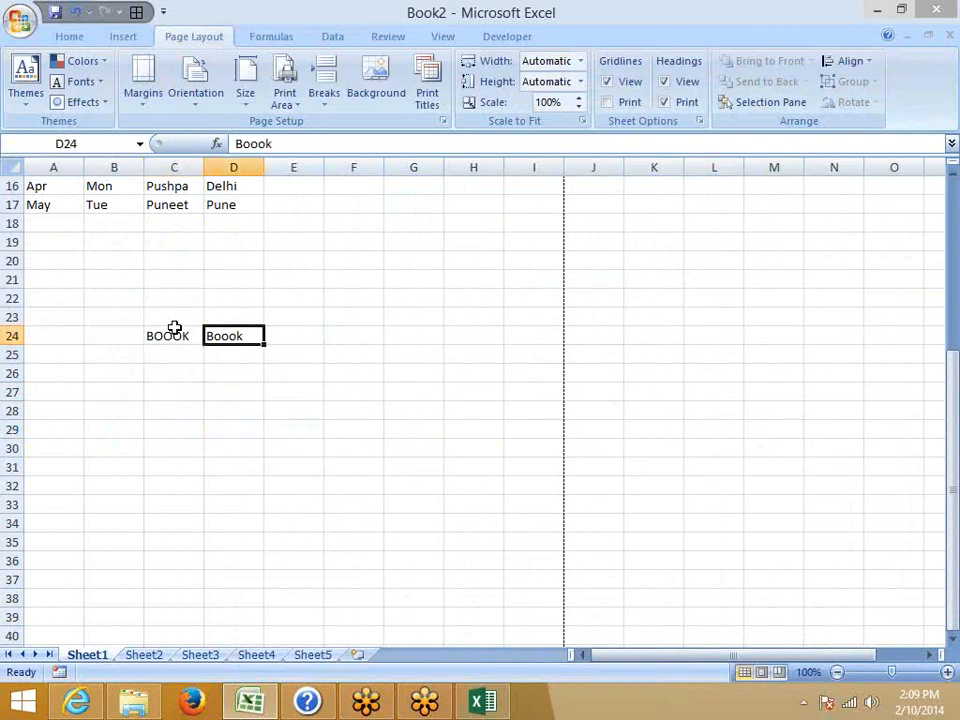
{"action": "key", "text": "shift+Down"}
{"action": "scroll", "coordinate": [174, 327], "scroll_direction": "down", "scroll_amount": 1}
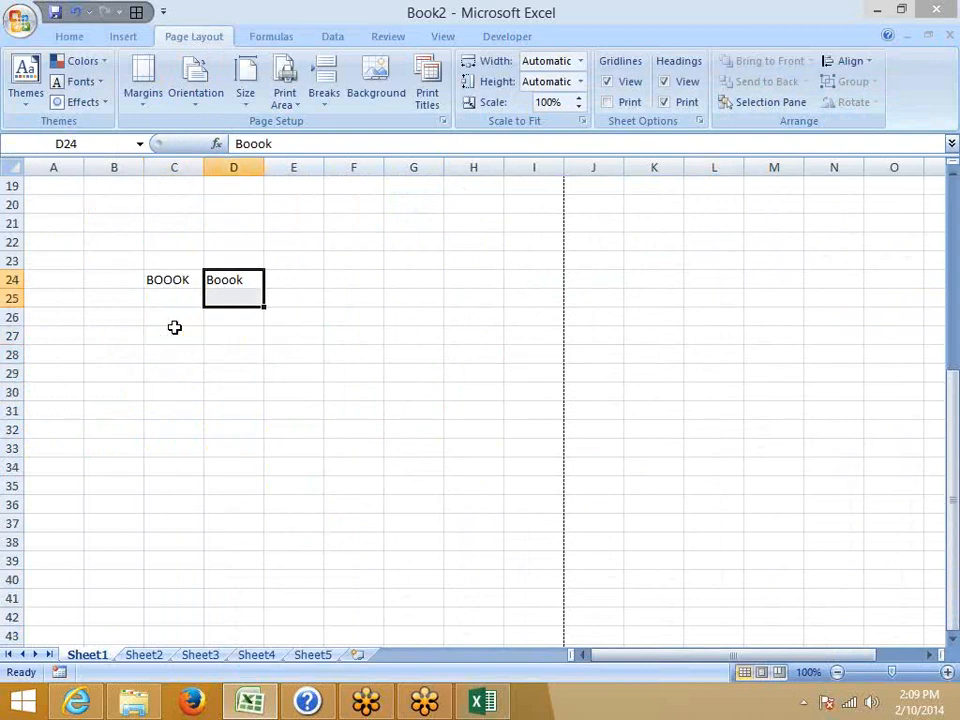
{"action": "key", "text": "F7"}
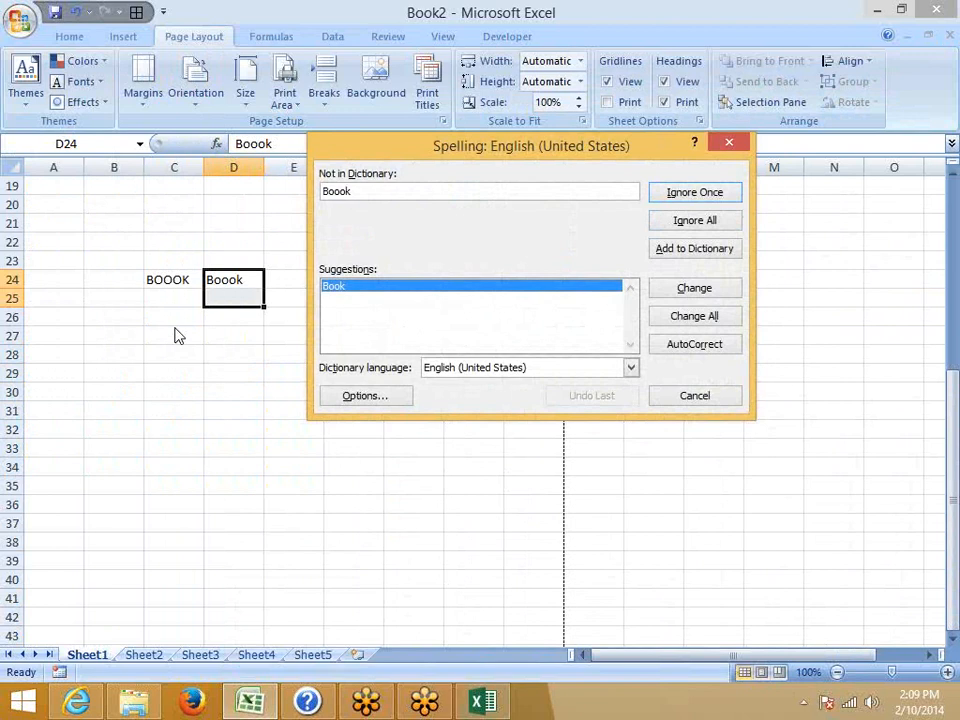
{"action": "key", "text": "Escape"}
Run the spelling check on the uppercase word in cells C24:C25
{"action": "key", "text": "Left"}
{"action": "key", "text": "shift+Down"}
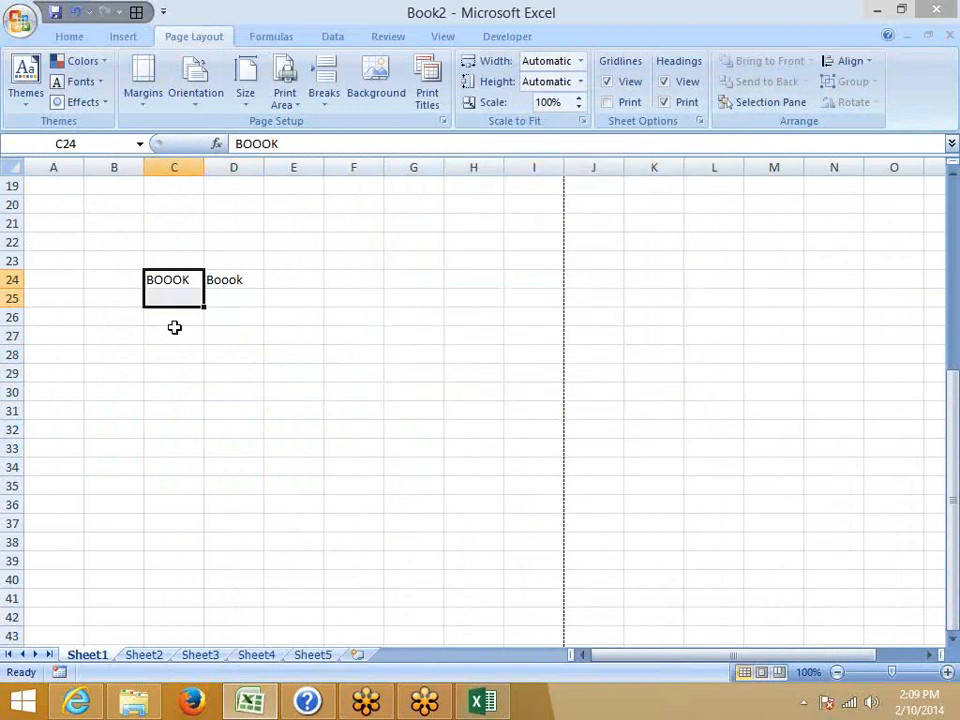
{"action": "key", "text": "F7"}
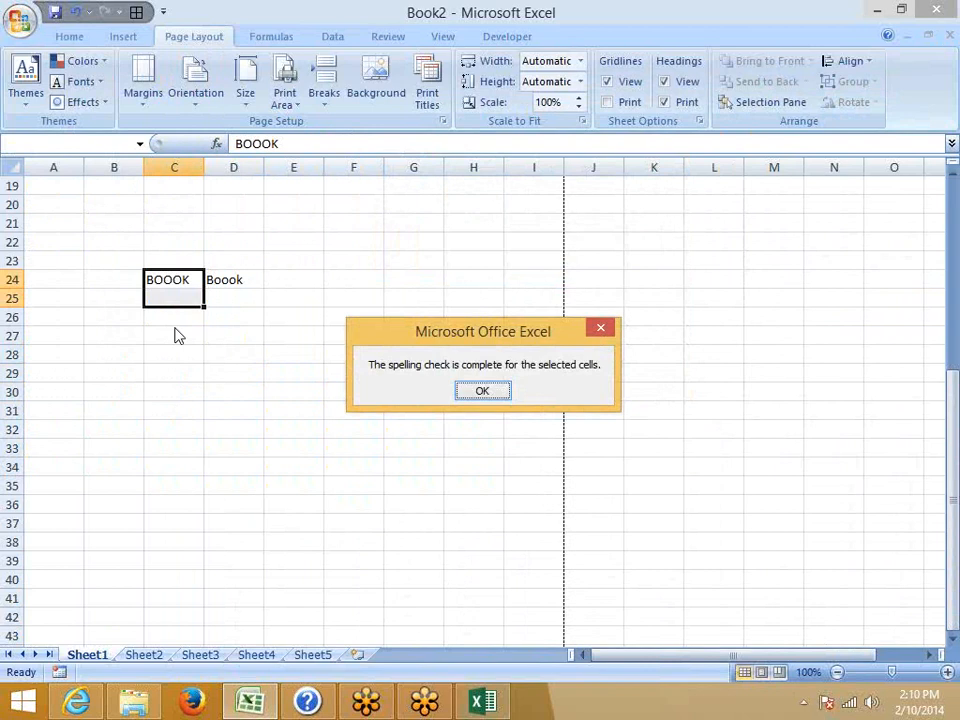
{"action": "key", "text": "Return"}
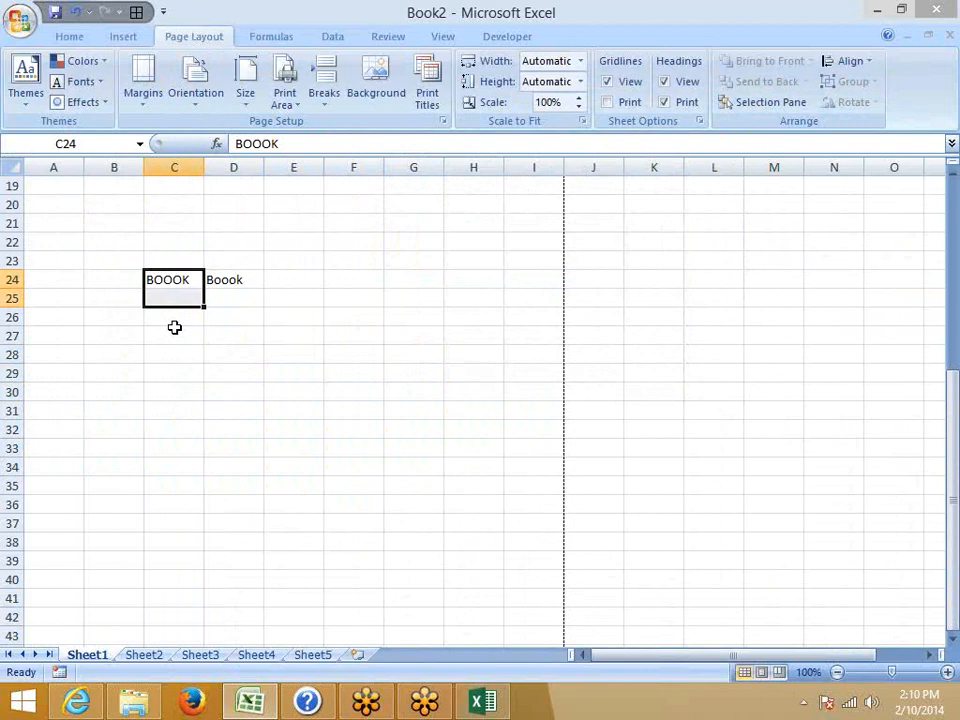
Turn off Ignore words in UPPERCASE in the Proofing options and recheck the spelling of C24:C25 without correcting BOOOK
{"action": "left_click", "coordinate": [19, 19]}
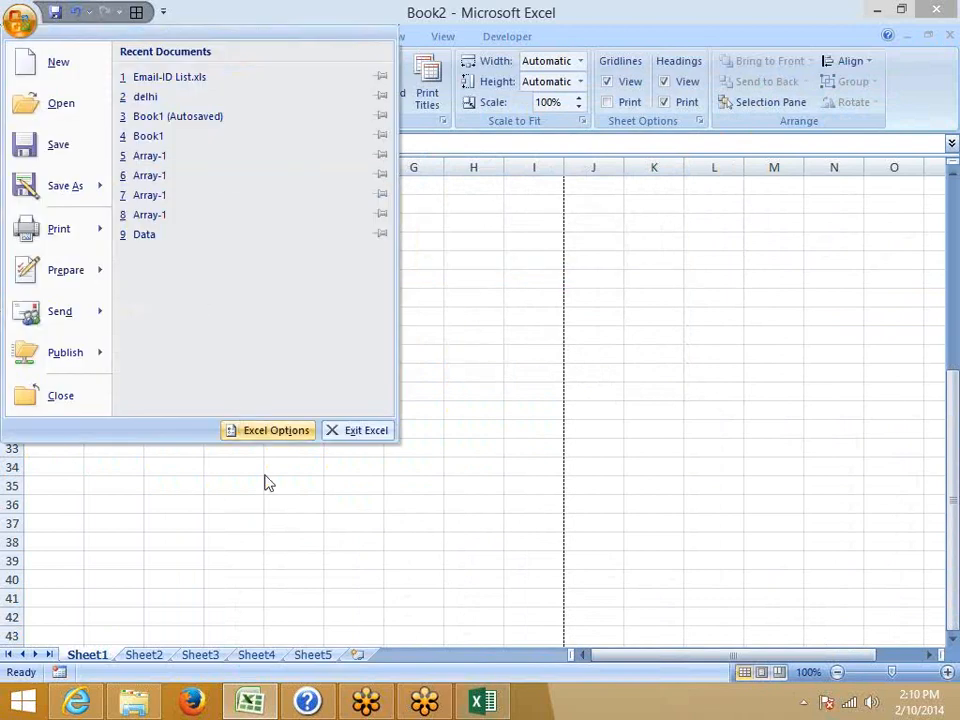
{"action": "left_click", "coordinate": [274, 432]}
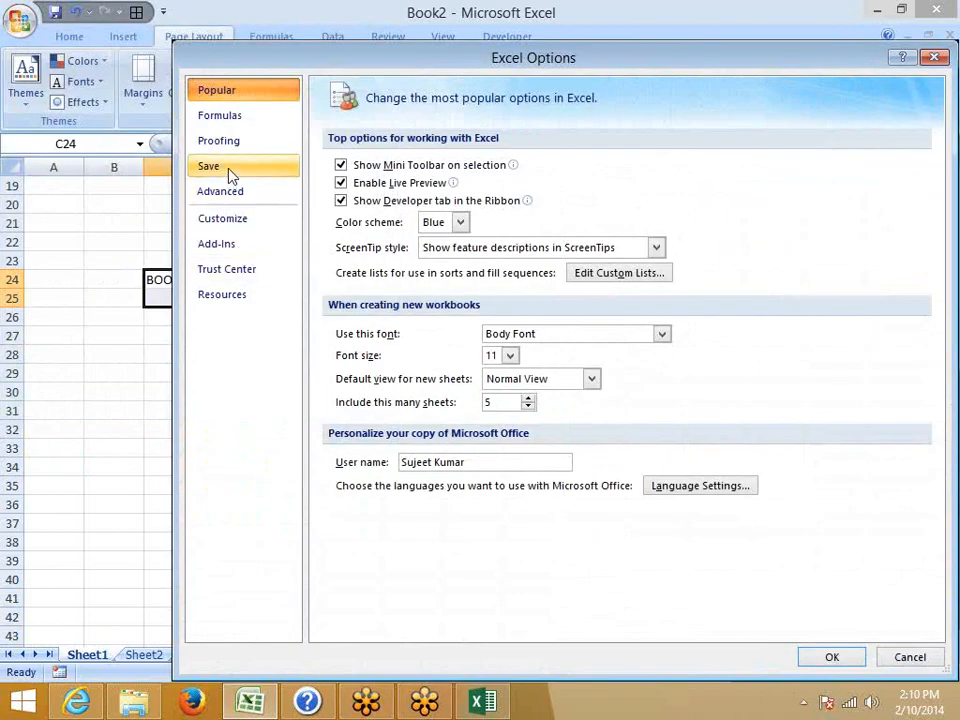
{"action": "left_click", "coordinate": [237, 146]}
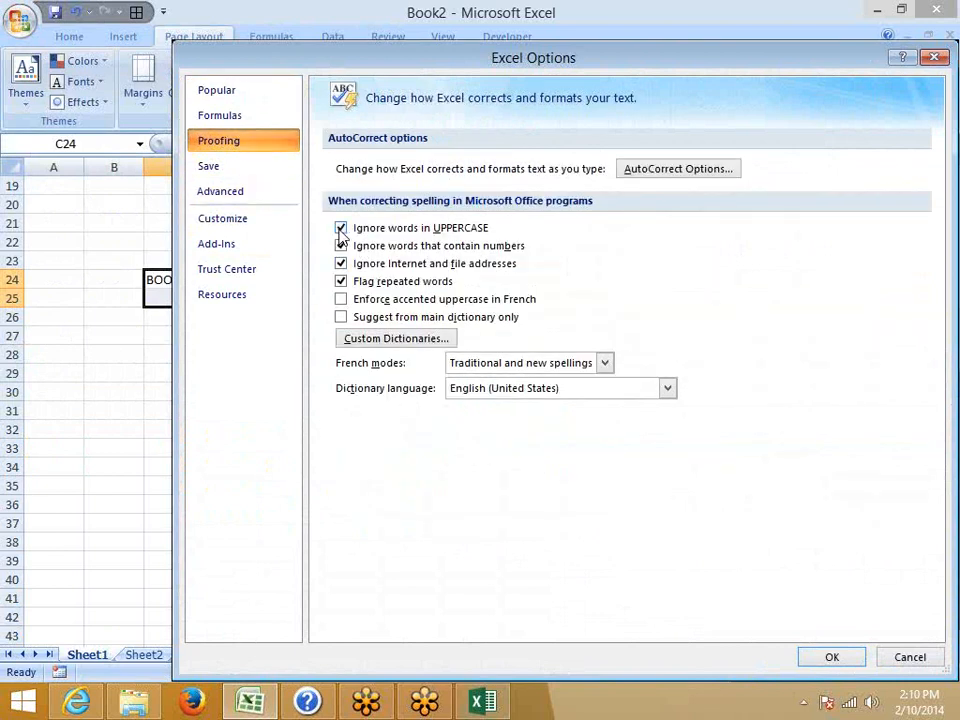
{"action": "left_click", "coordinate": [341, 229]}
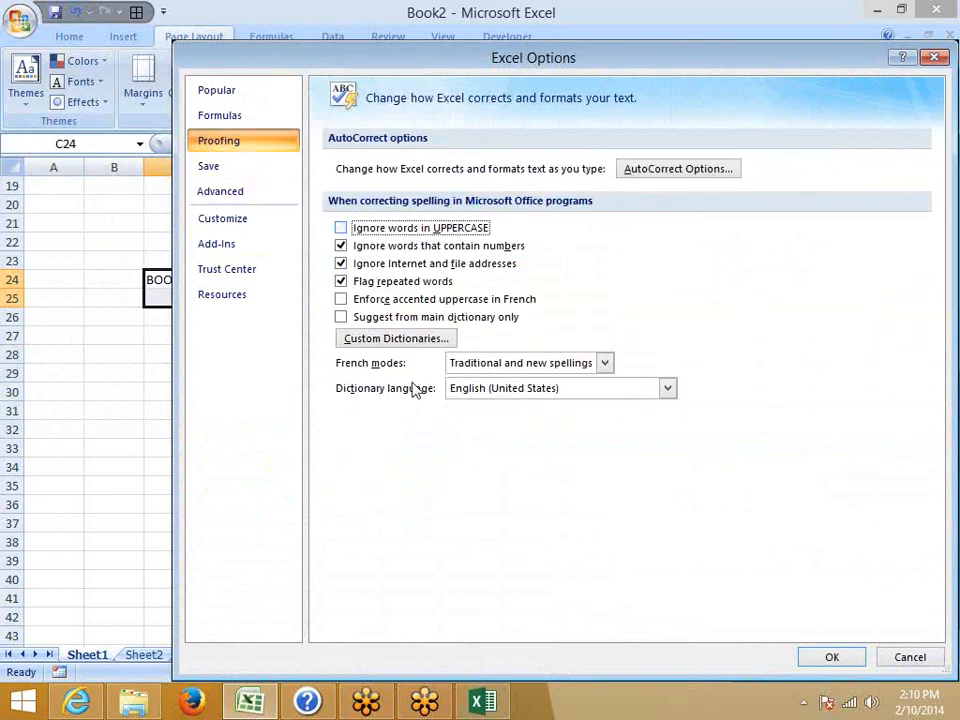
{"action": "left_click", "coordinate": [833, 658]}
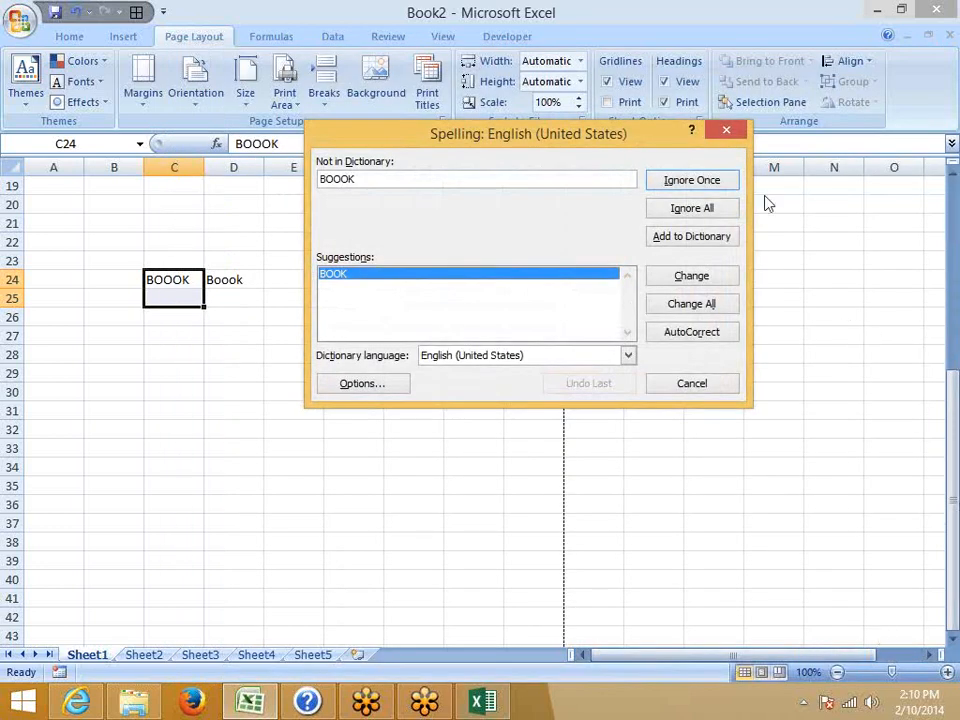
{"action": "left_click", "coordinate": [730, 133]}
Review the Save As file types for Book2 in Documents, trying Excel Workbook and Excel 97-2003 Workbook, and cancel without saving
{"action": "left_click", "coordinate": [416, 353]}
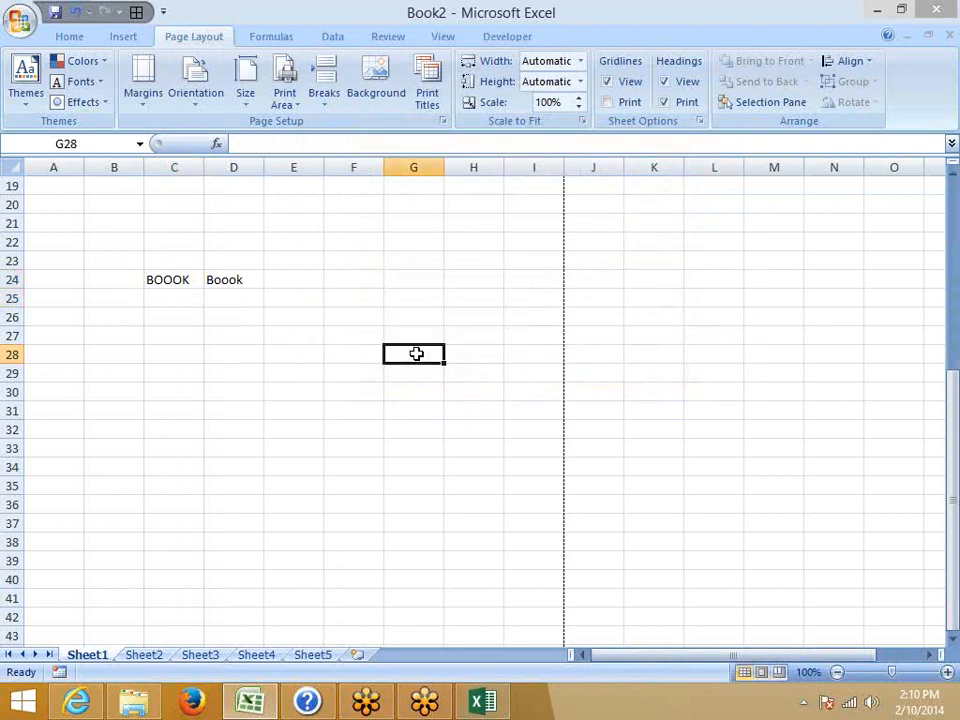
{"action": "key", "text": "F12"}
{"action": "left_click_drag", "start_coordinate": [242, 24], "coordinate": [450, 78]}
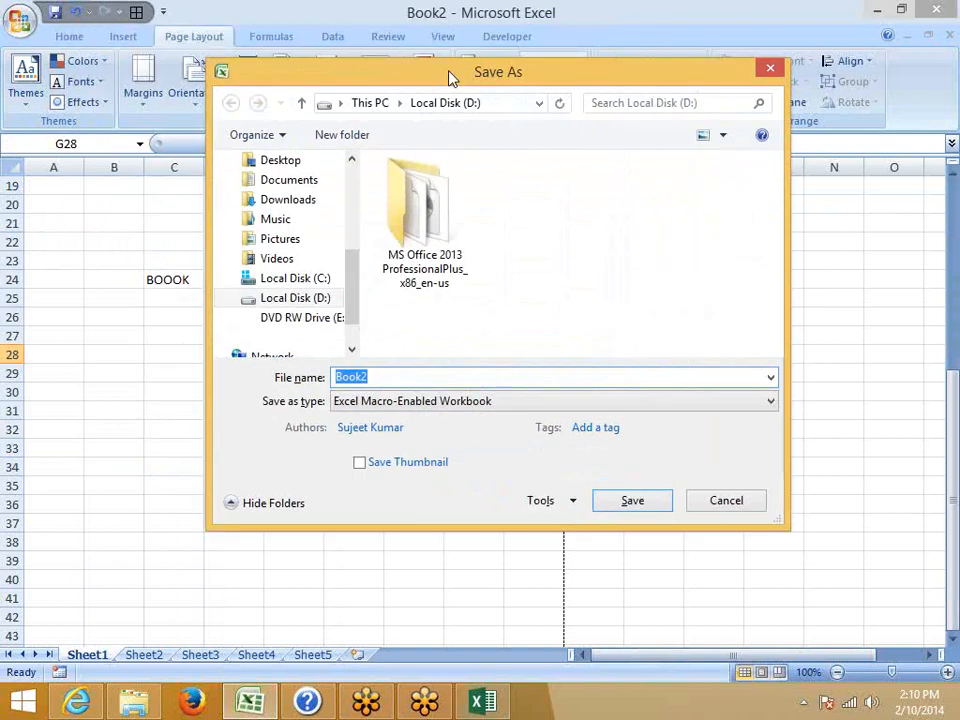
{"action": "left_click", "coordinate": [296, 198]}
{"action": "left_click", "coordinate": [298, 180]}
{"action": "left_click", "coordinate": [400, 402]}
{"action": "left_click", "coordinate": [394, 58]}
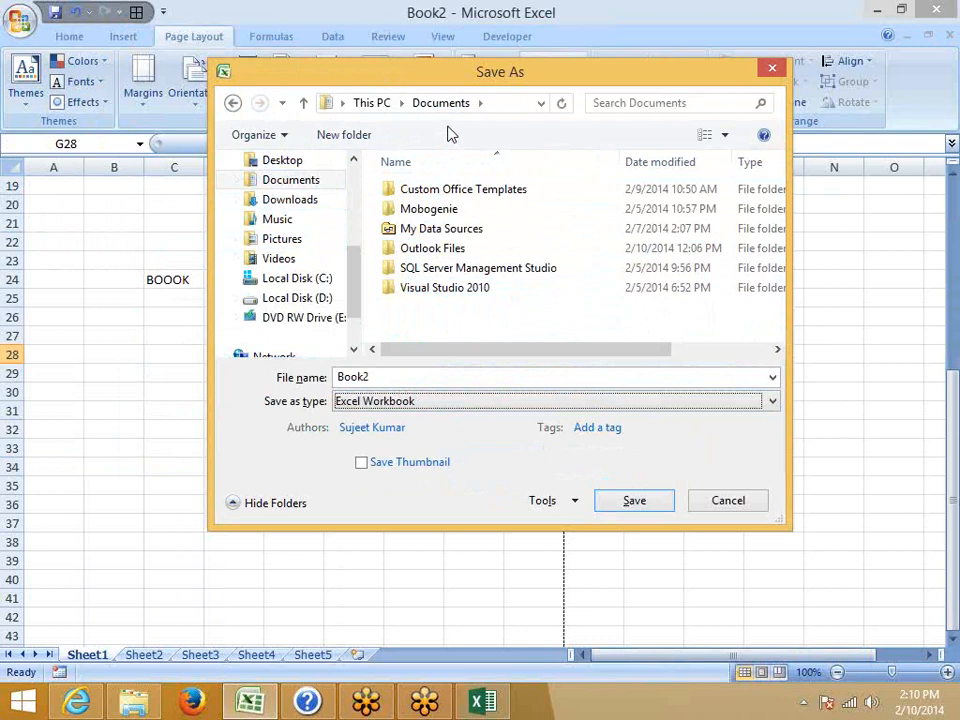
{"action": "left_click", "coordinate": [378, 402]}
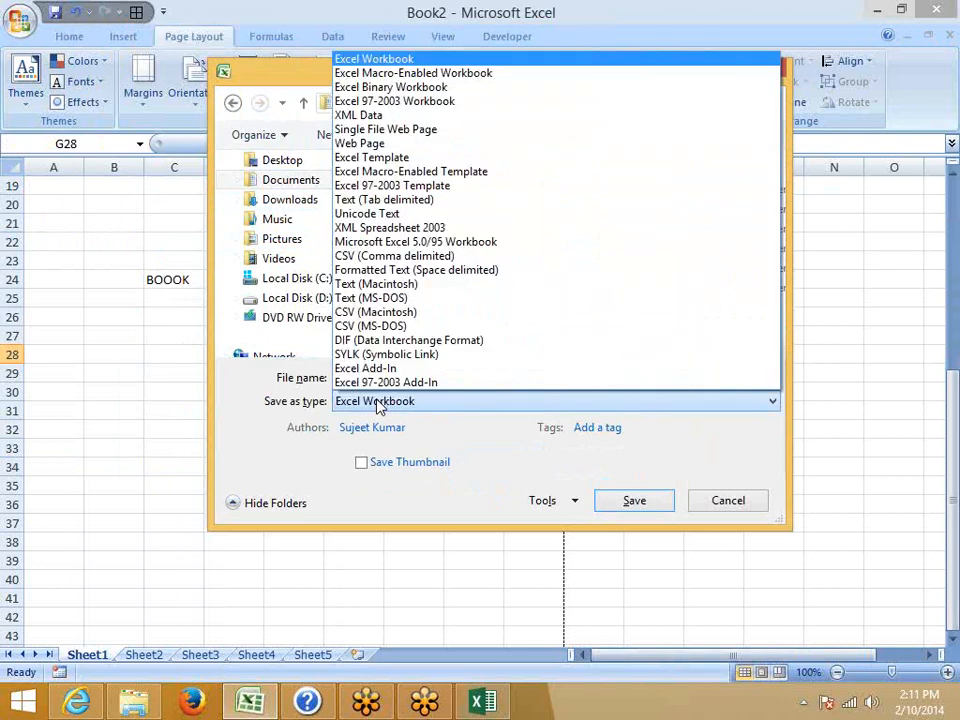
{"action": "left_click", "coordinate": [421, 101]}
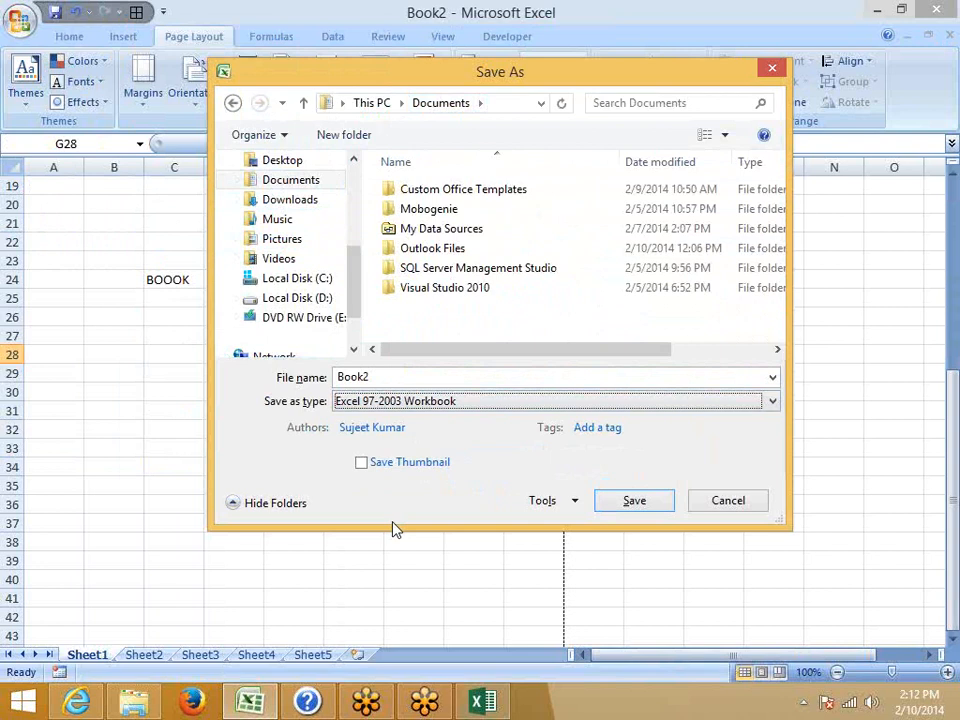
{"action": "key", "text": "Escape"}
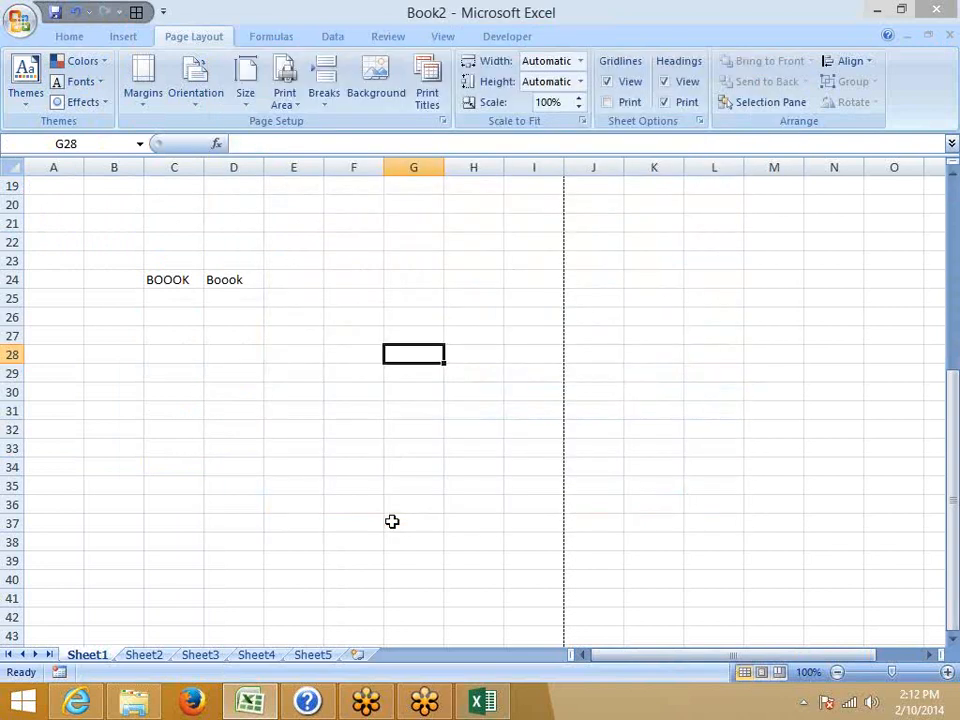
Examine the Resources page of the Excel Options and close it without changes
{"action": "left_click", "coordinate": [20, 22]}
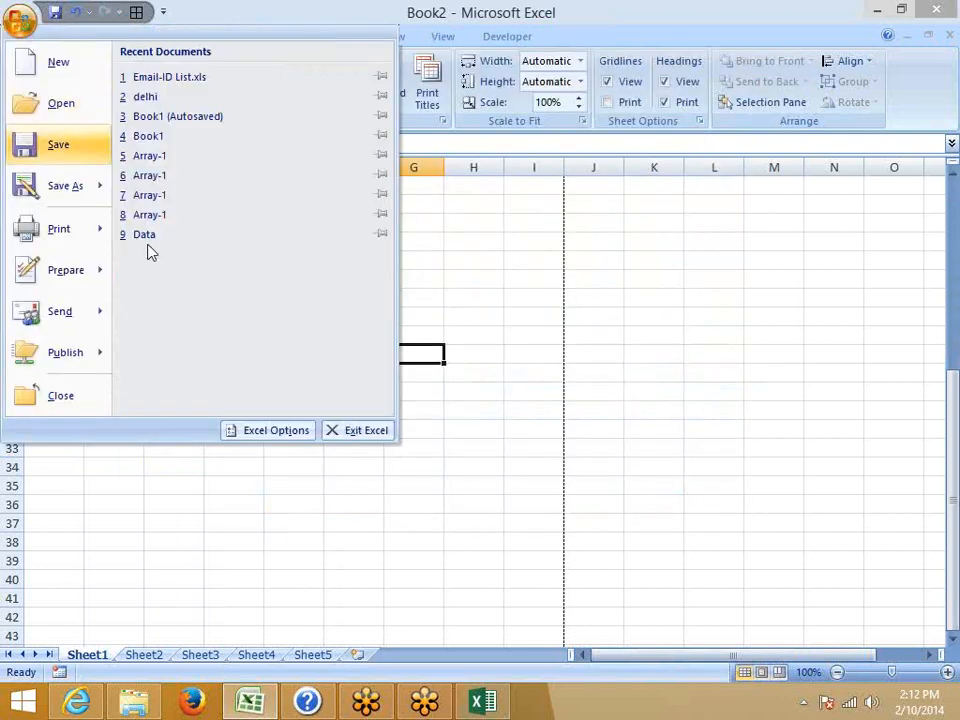
{"action": "left_click", "coordinate": [251, 428]}
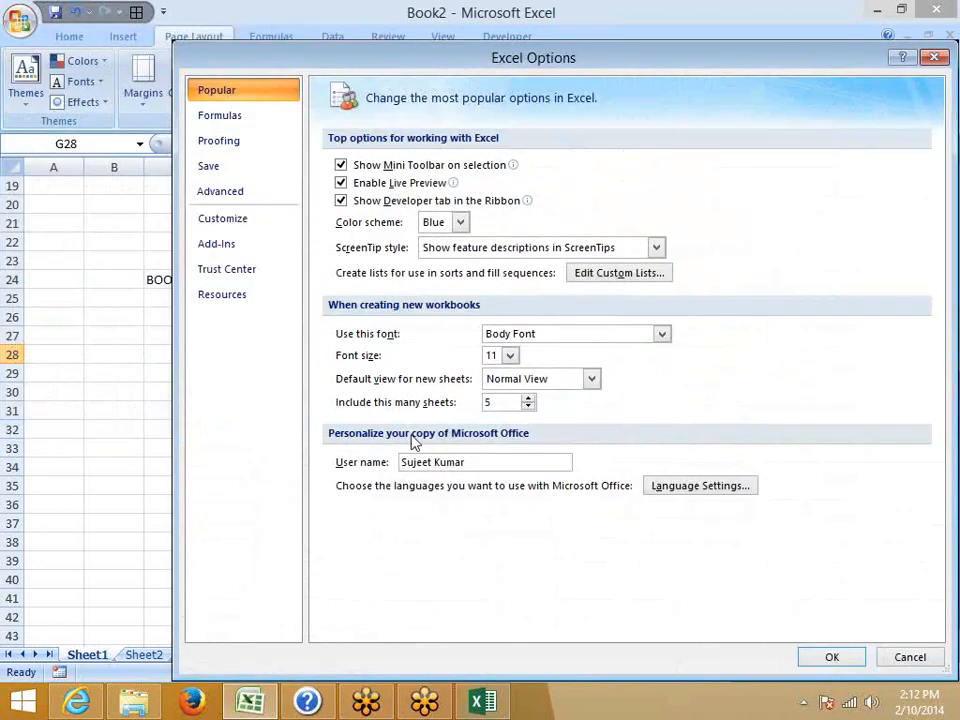
{"action": "left_click", "coordinate": [224, 300]}
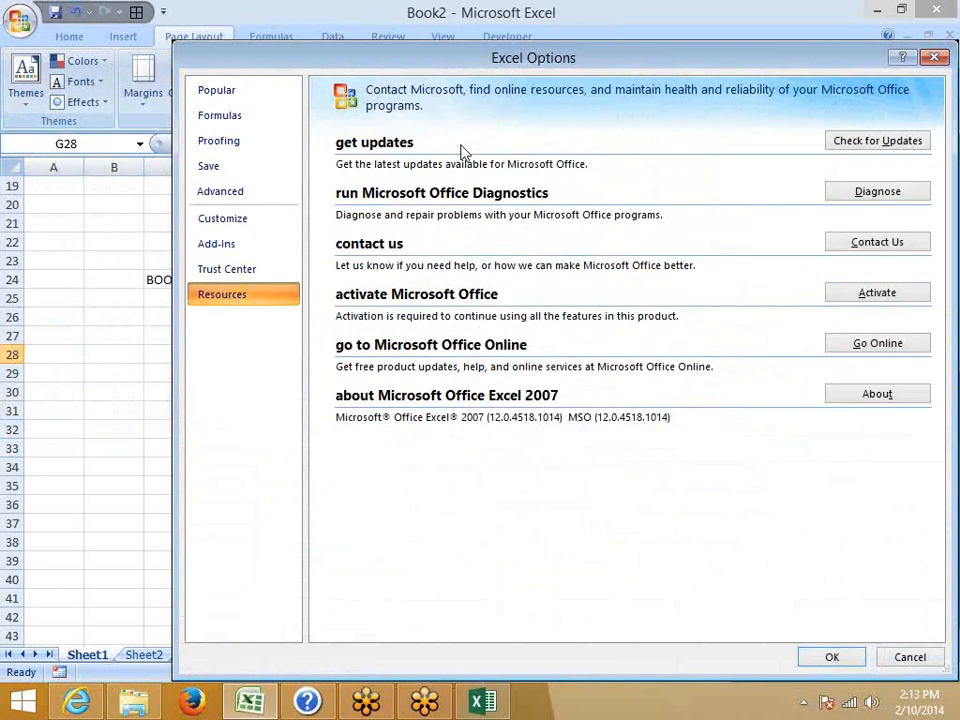
{"action": "left_click", "coordinate": [932, 57]}
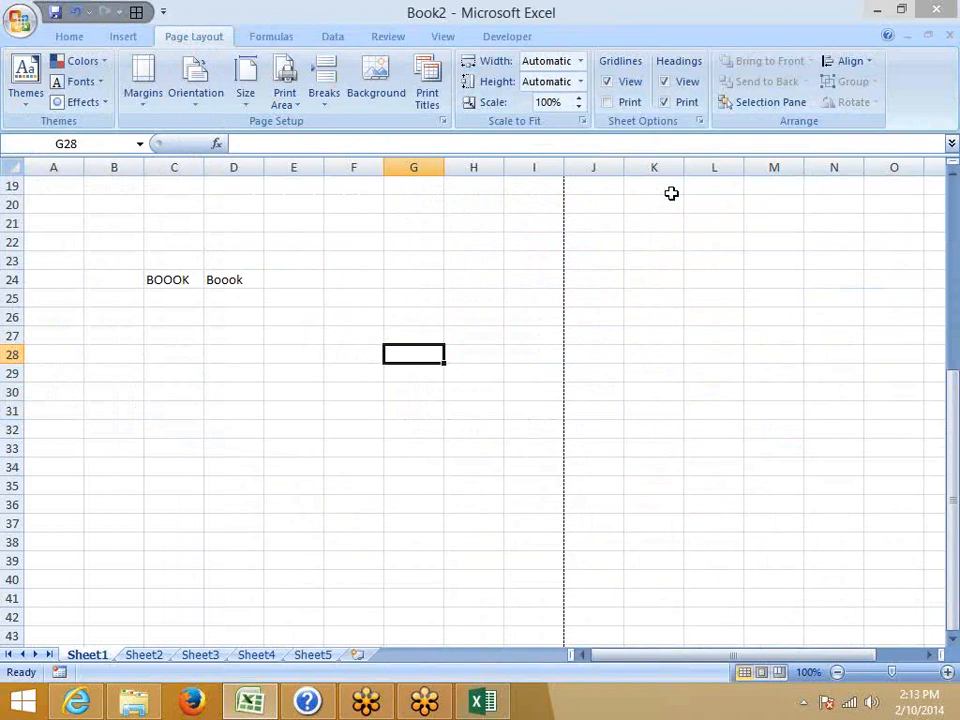
Switch to the Excel 2013 window, examine its Account page with the product information, and close that window
{"action": "left_click", "coordinate": [485, 705]}
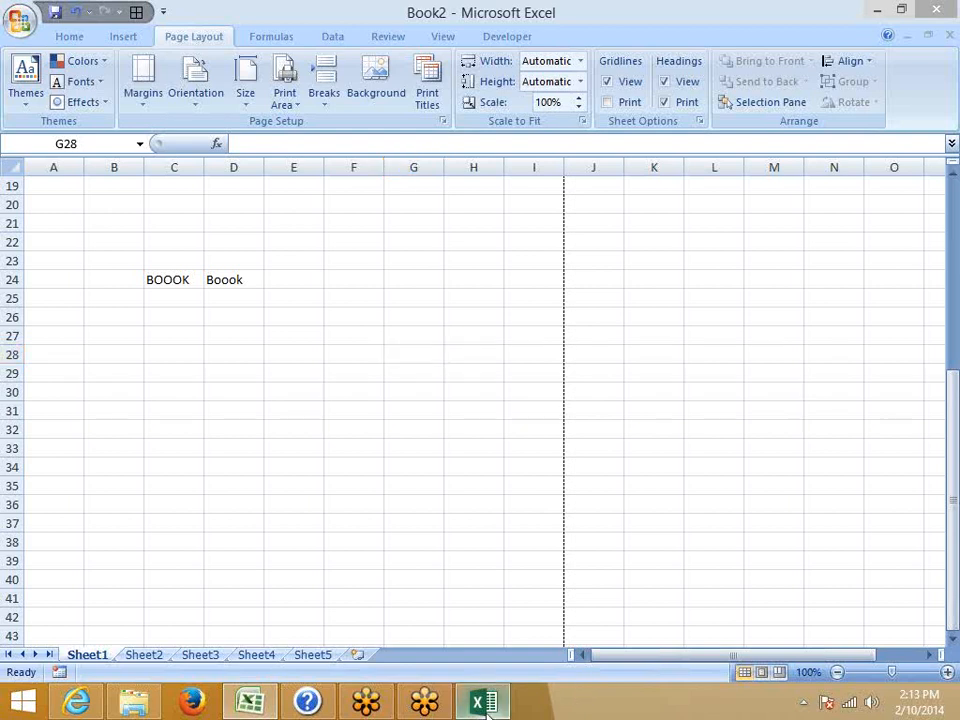
{"action": "left_click", "coordinate": [28, 36]}
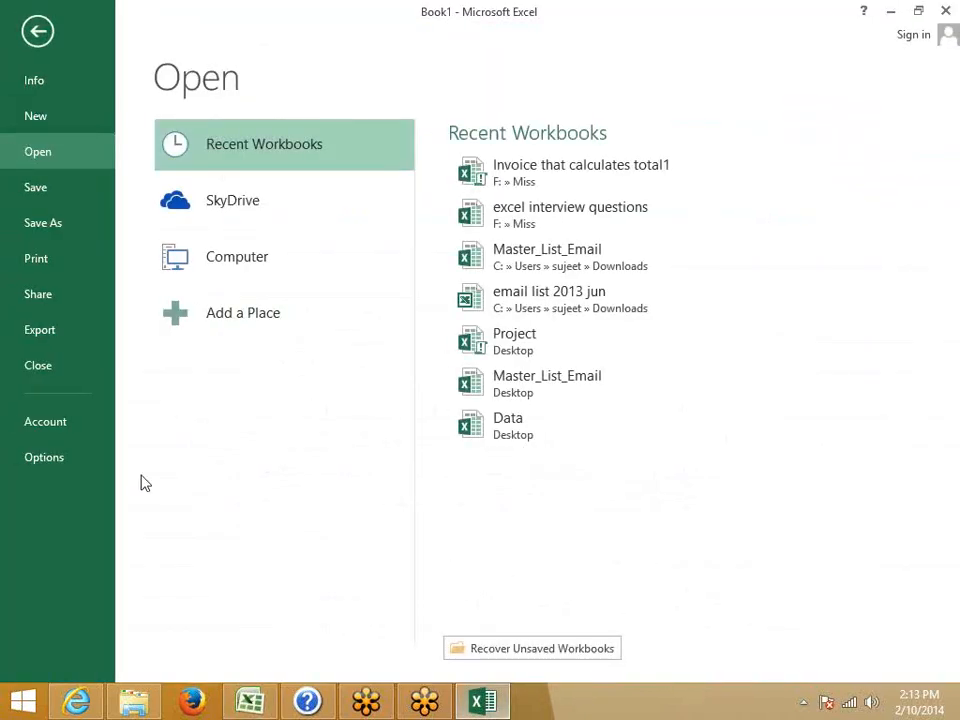
{"action": "left_click", "coordinate": [77, 428]}
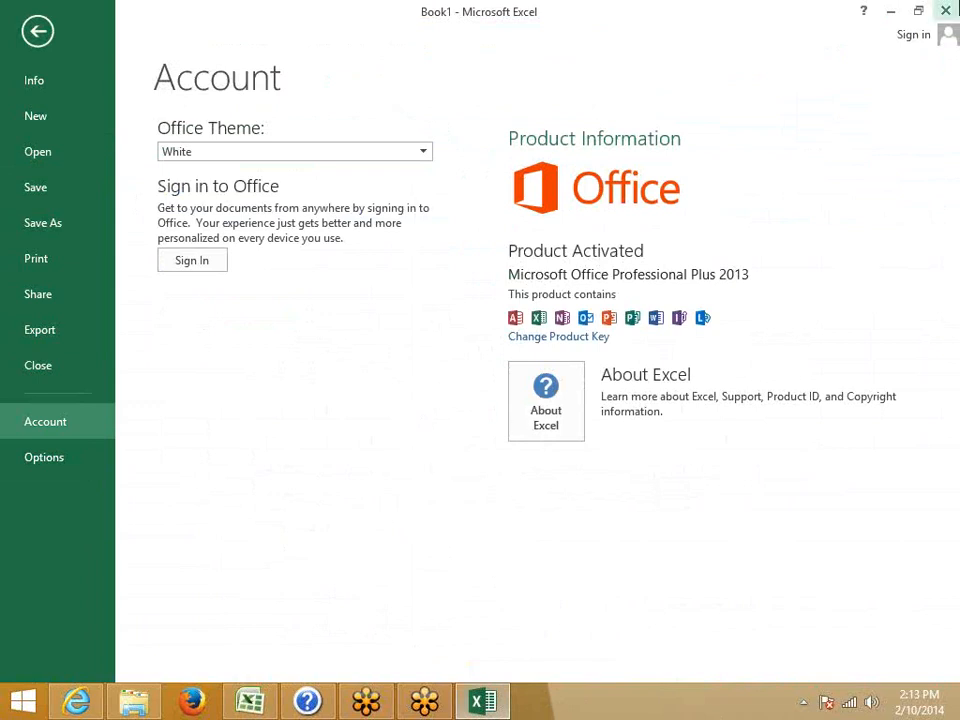
{"action": "left_click", "coordinate": [946, 10]}
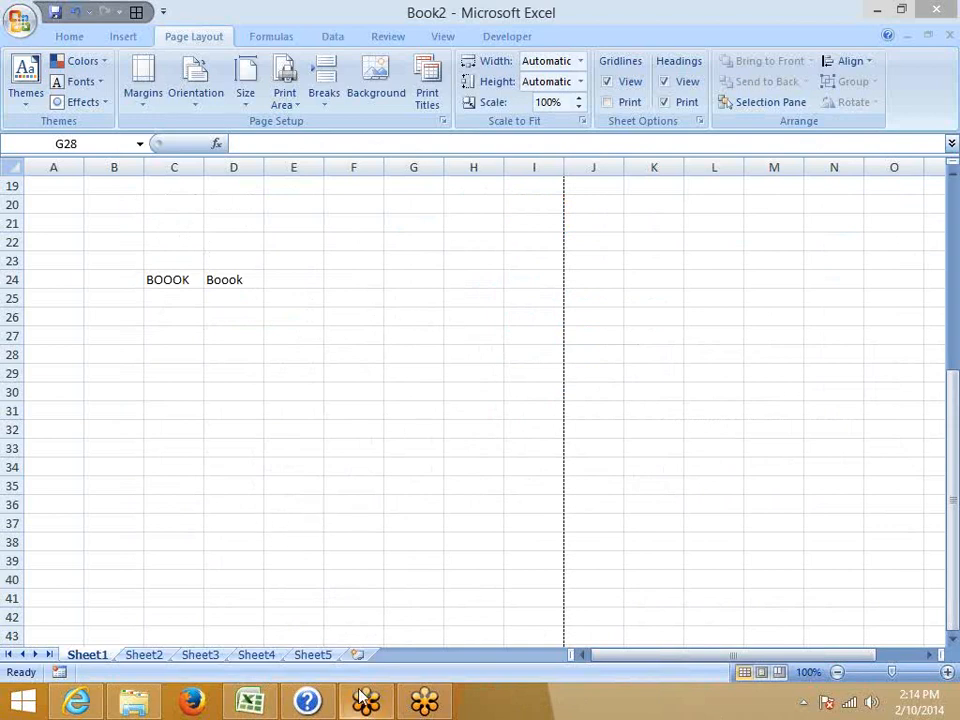
{"action": "left_click", "coordinate": [255, 405]}
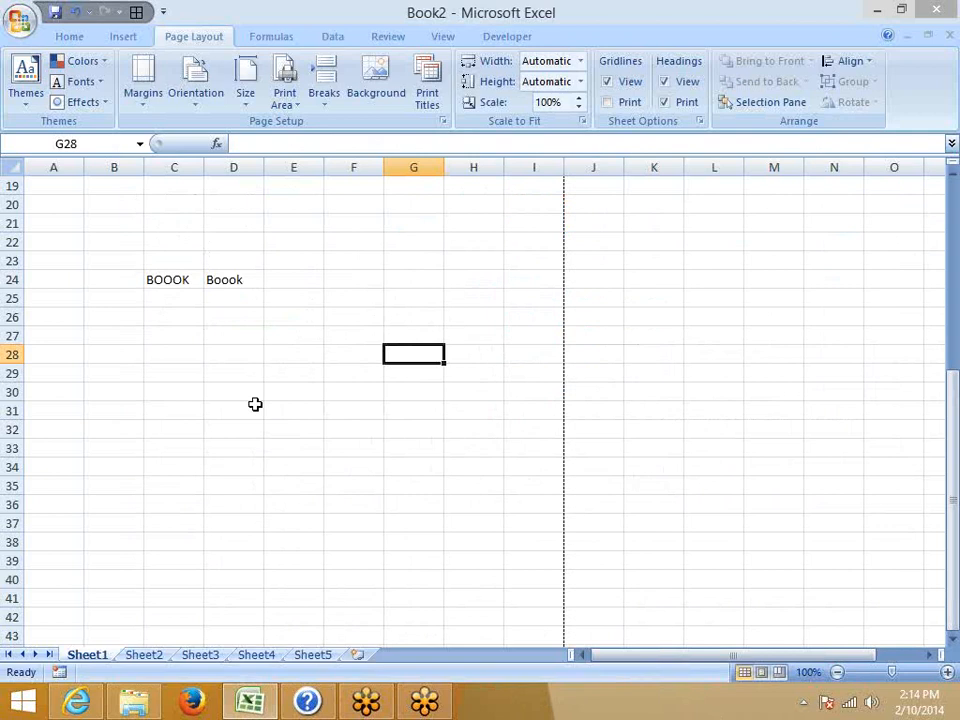
{"action": "left_click", "coordinate": [20, 20]}
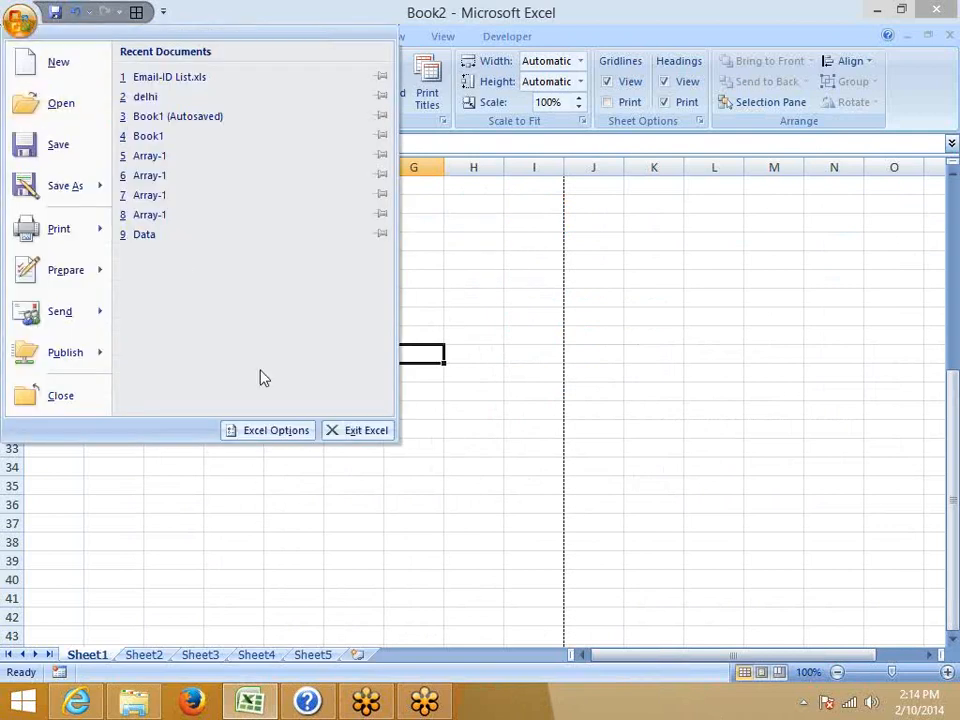
{"action": "left_click", "coordinate": [443, 411]}
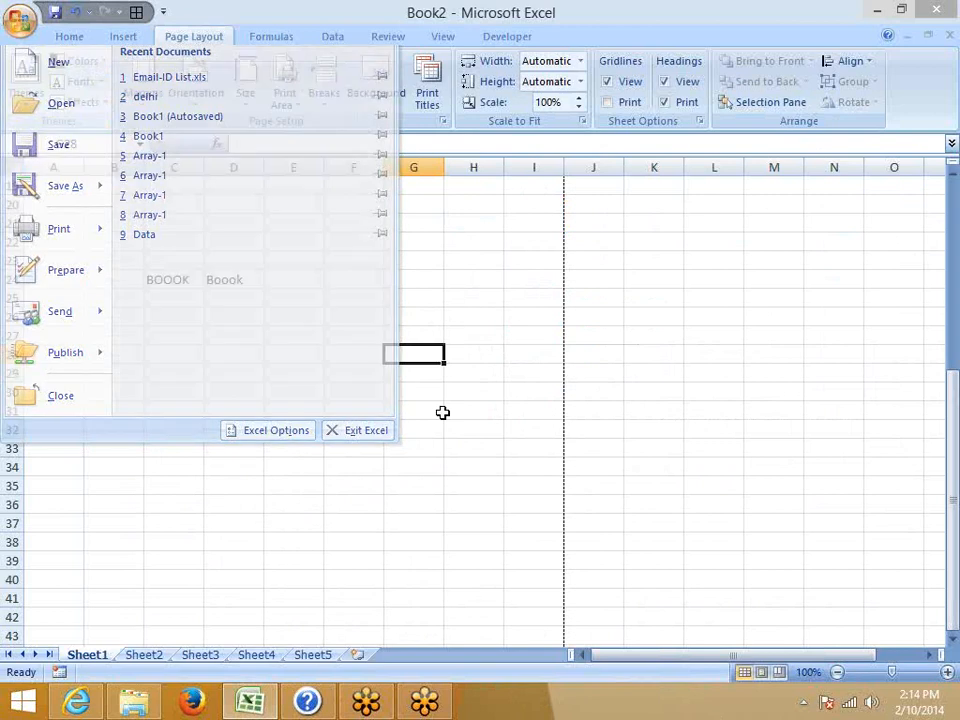
Review the Save As file types for Book2 on Local Disk (D:) and cancel without saving
{"action": "key", "text": "F12"}
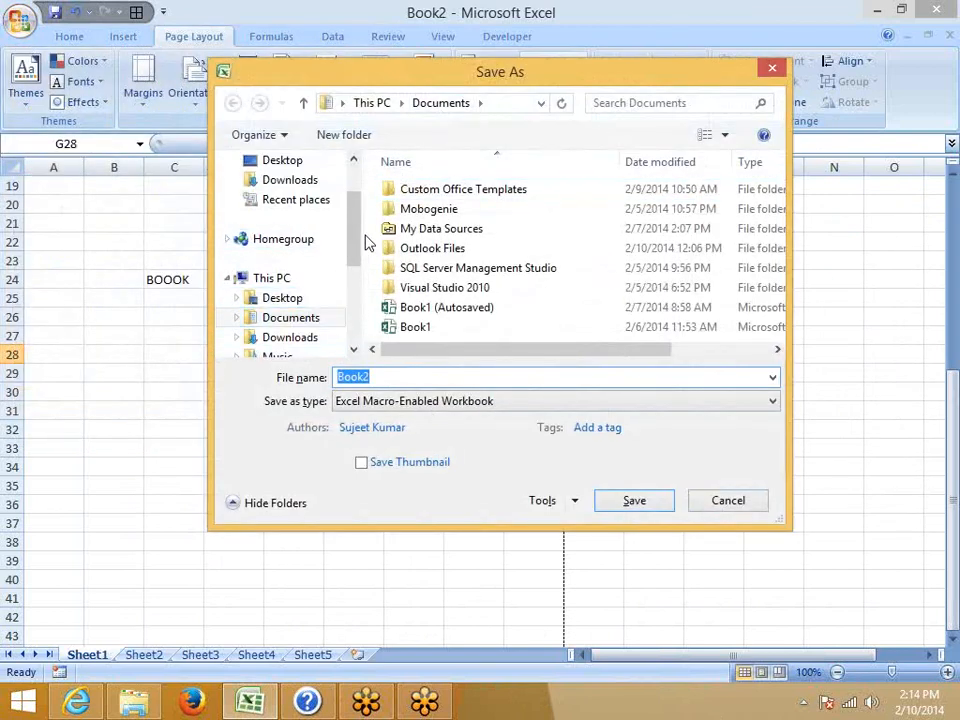
{"action": "scroll", "coordinate": [343, 292], "scroll_direction": "down", "scroll_amount": 2}
{"action": "left_click", "coordinate": [305, 337]}
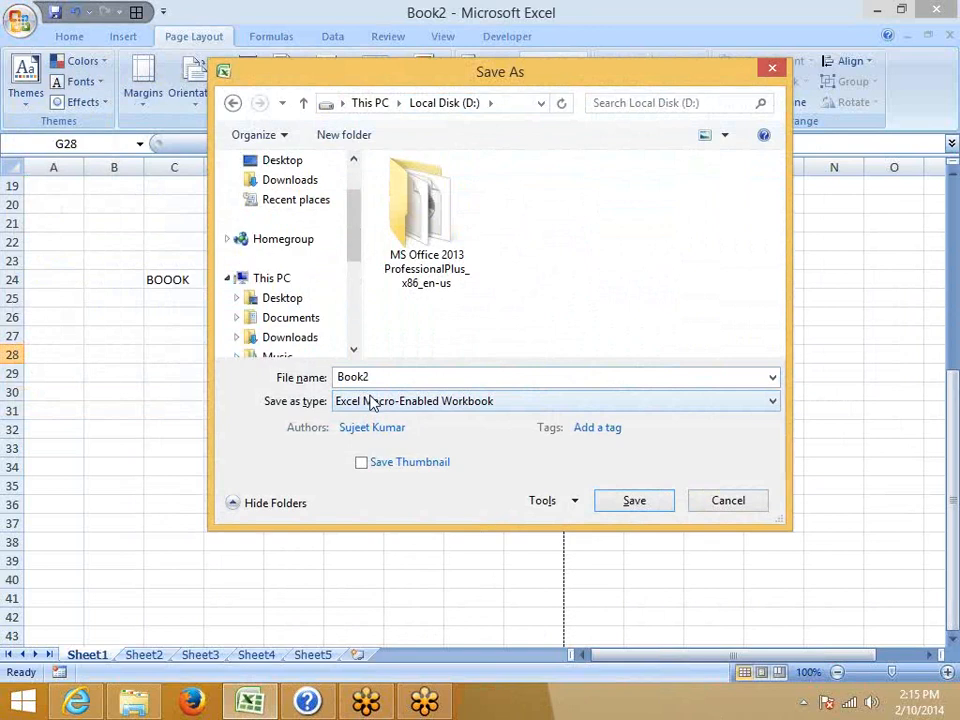
{"action": "left_click", "coordinate": [369, 401]}
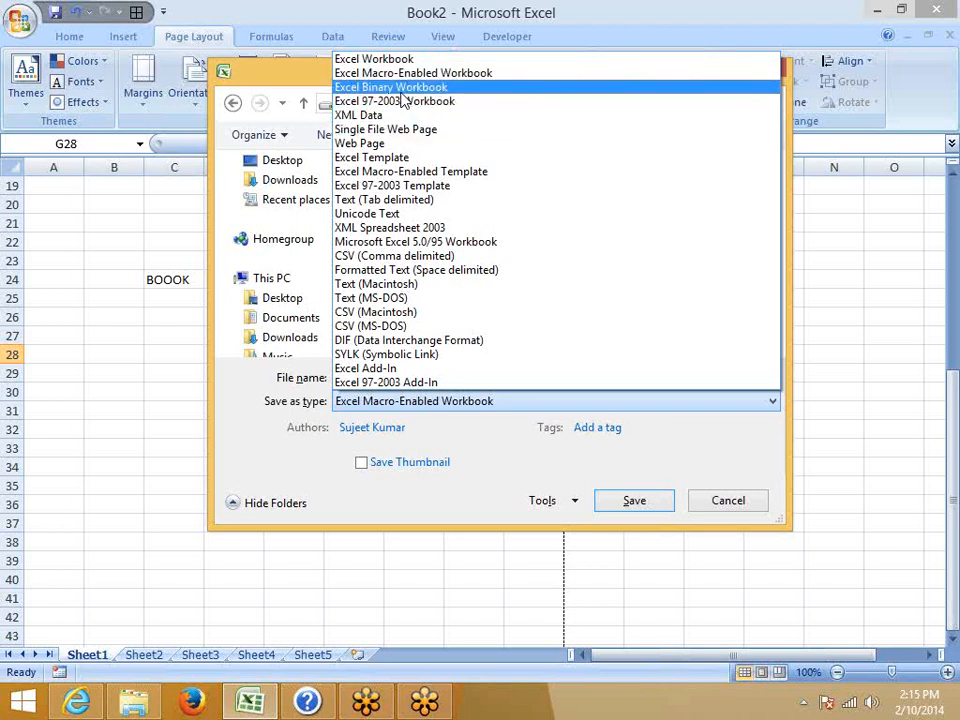
{"action": "left_click", "coordinate": [733, 502]}
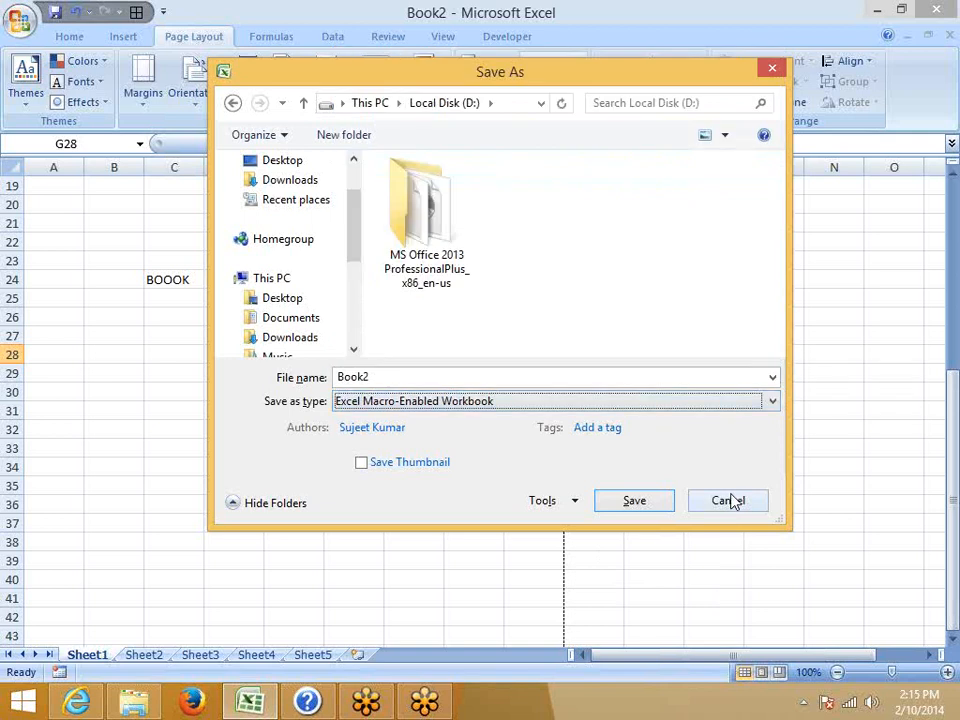
{"action": "left_click", "coordinate": [733, 502]}
Examine the Save page of the Excel Options, including the save formats and default file location, and close it without changes
{"action": "left_click", "coordinate": [20, 20]}
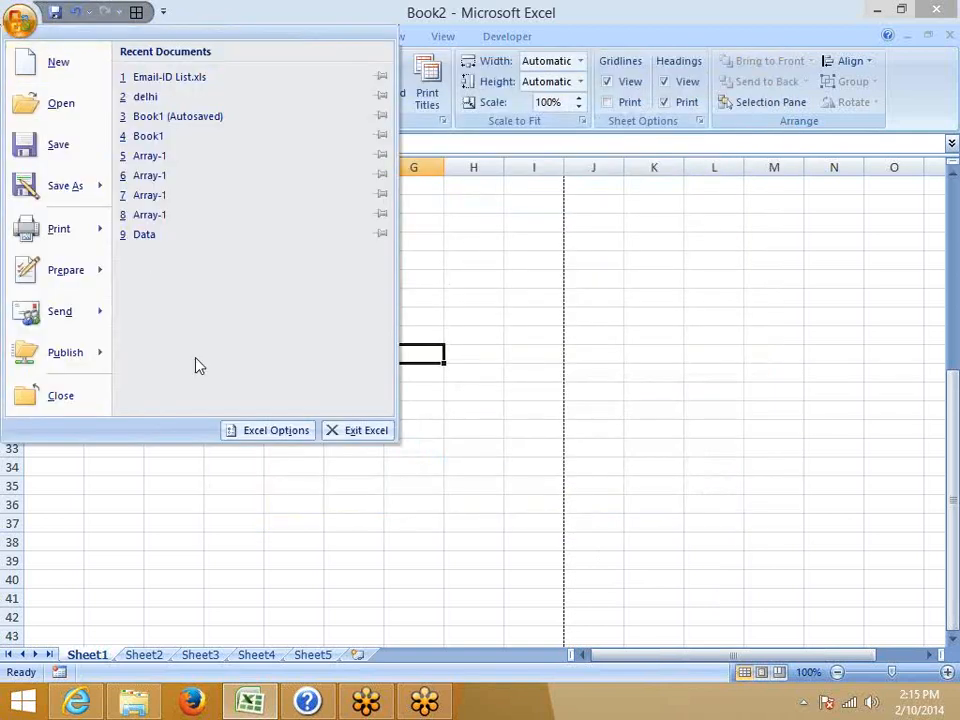
{"action": "left_click", "coordinate": [287, 436]}
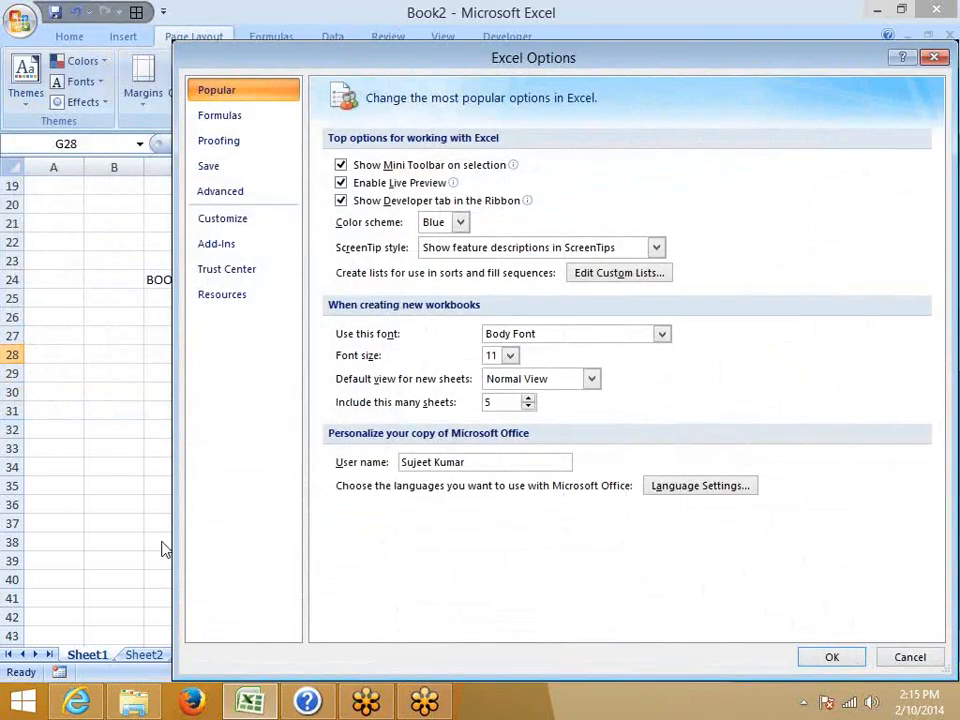
{"action": "left_click", "coordinate": [230, 172]}
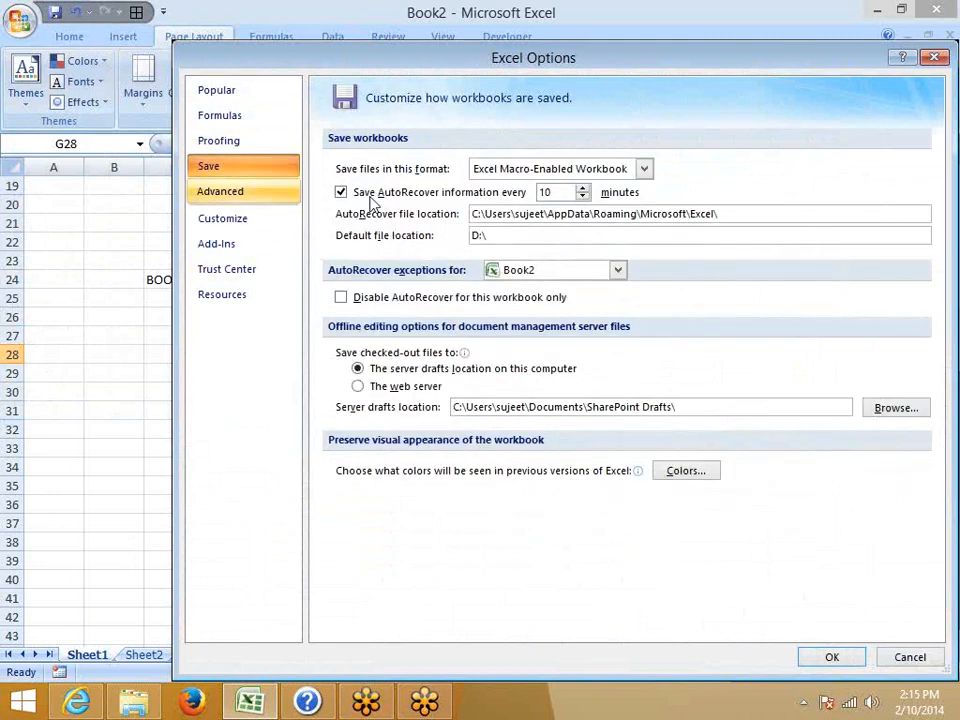
{"action": "left_click", "coordinate": [524, 170]}
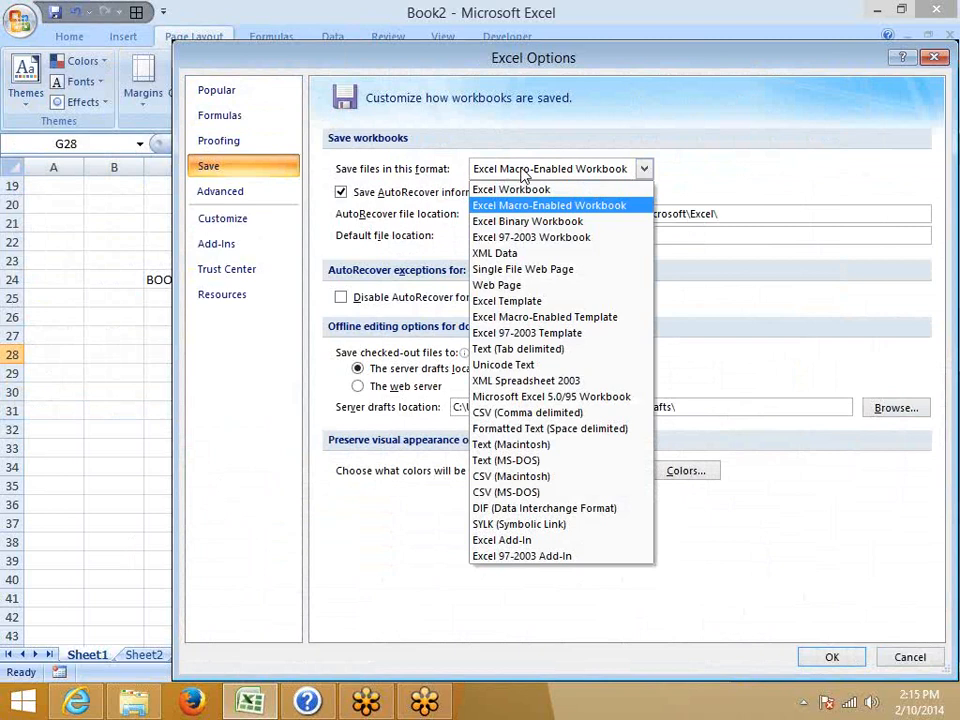
{"action": "left_click", "coordinate": [718, 138]}
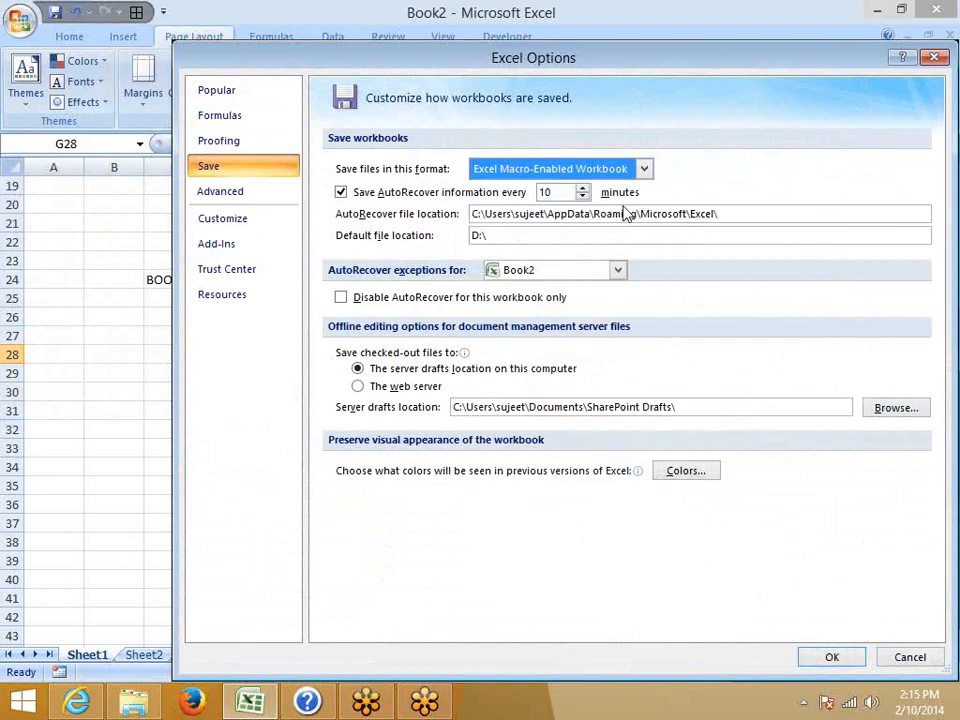
{"action": "left_click_drag", "start_coordinate": [510, 233], "coordinate": [410, 232]}
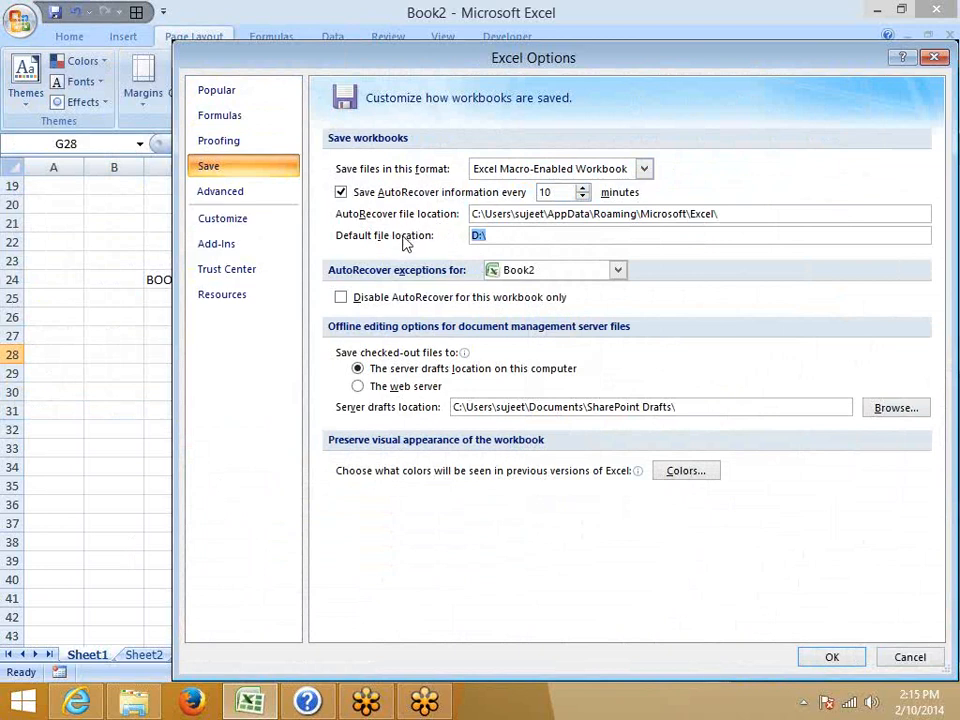
{"action": "left_click", "coordinate": [702, 301]}
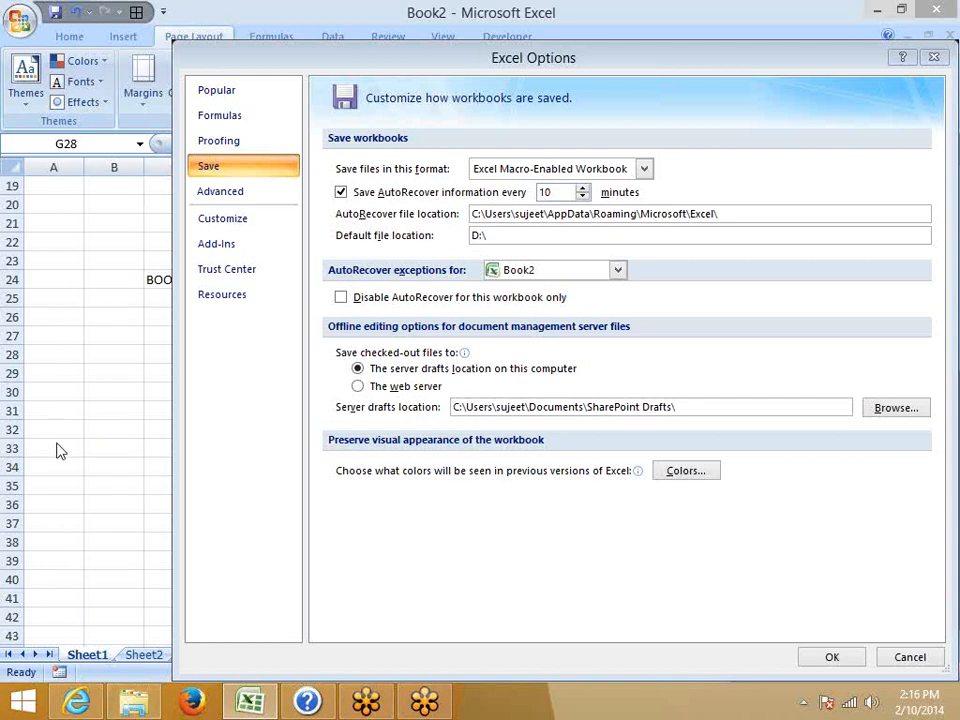
{"action": "left_click", "coordinate": [115, 354]}
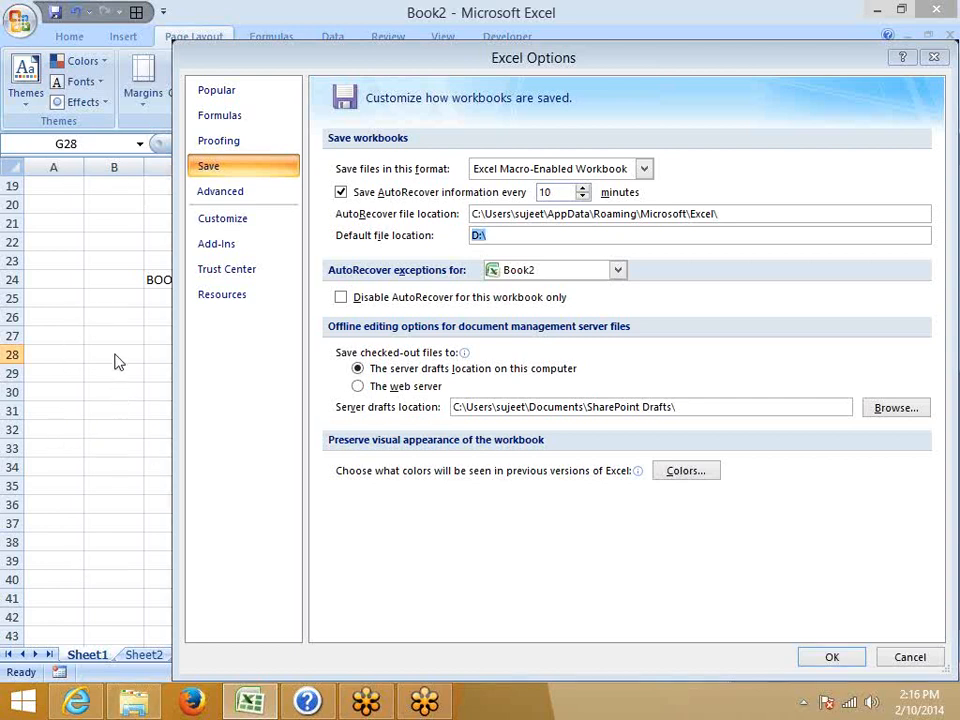
{"action": "left_click", "coordinate": [903, 664]}
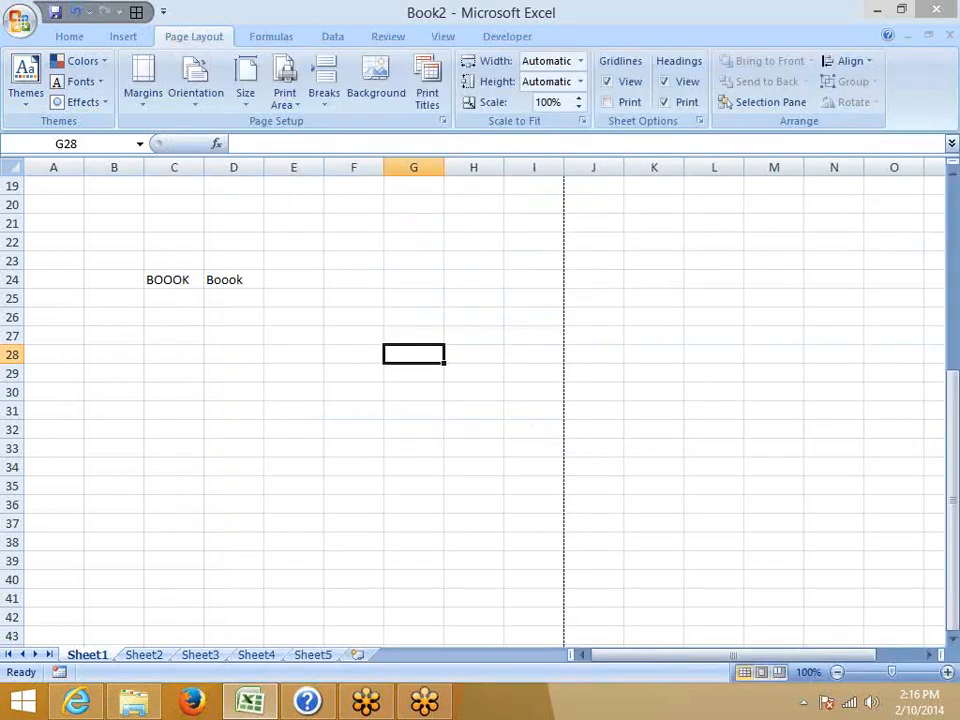
Force-end the Microsoft Office Excel task in Task Manager and close Task Manager
{"action": "key", "text": "ctrl+shift+Escape"}
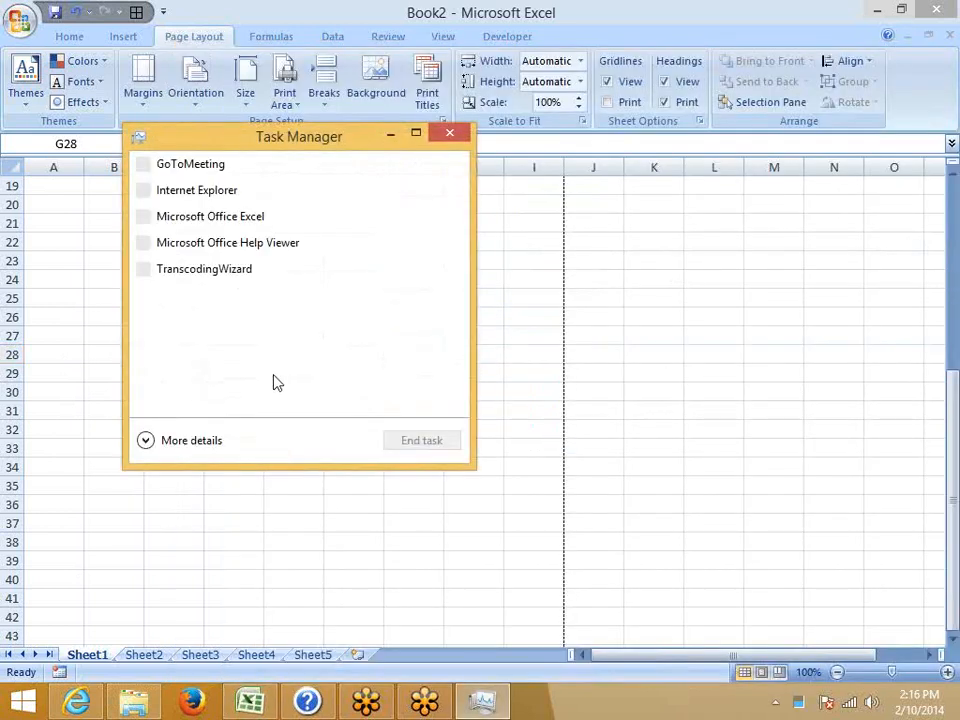
{"action": "left_click", "coordinate": [199, 216]}
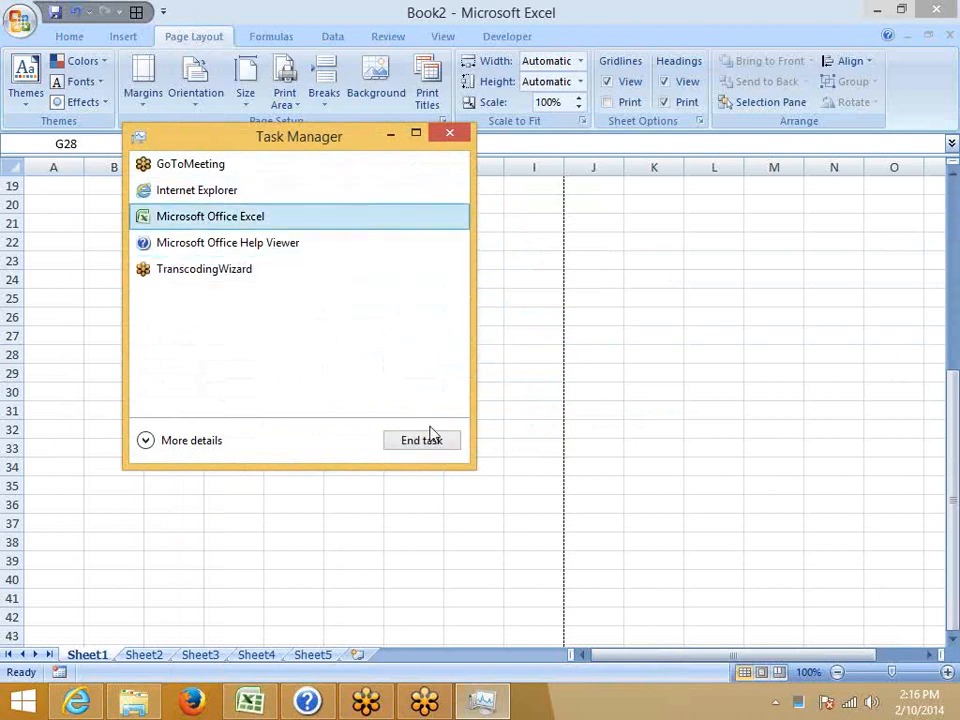
{"action": "left_click", "coordinate": [421, 441]}
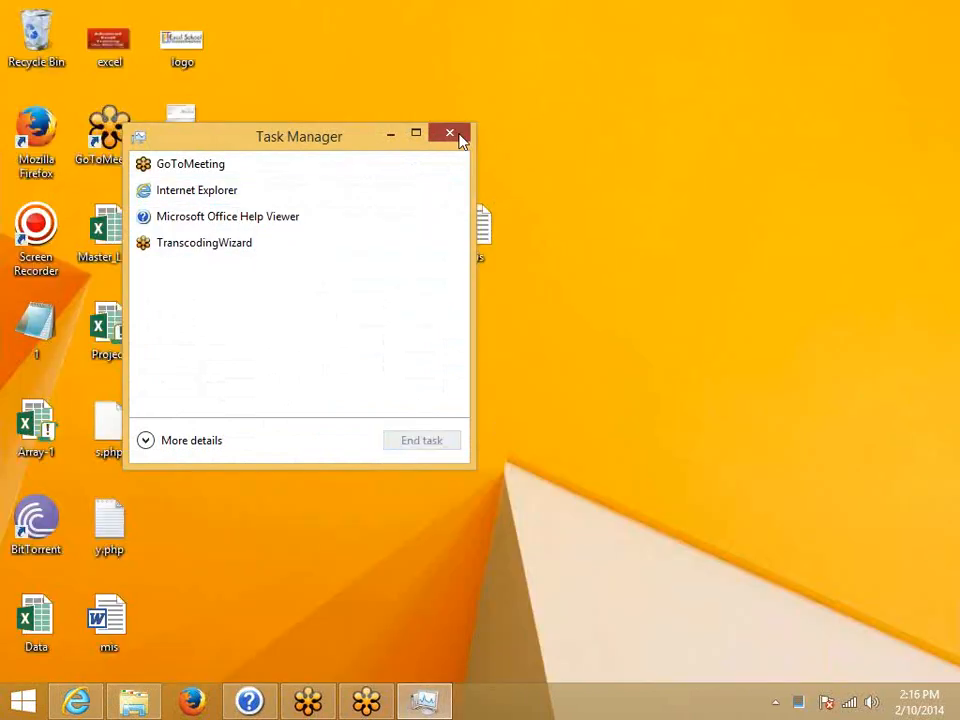
{"action": "left_click", "coordinate": [449, 133]}
Relaunch Microsoft Office Excel 2007 through the system search and open the recovered Book2 (version 1).xlsb, closing the Document Recovery list
{"action": "left_click", "coordinate": [22, 702]}
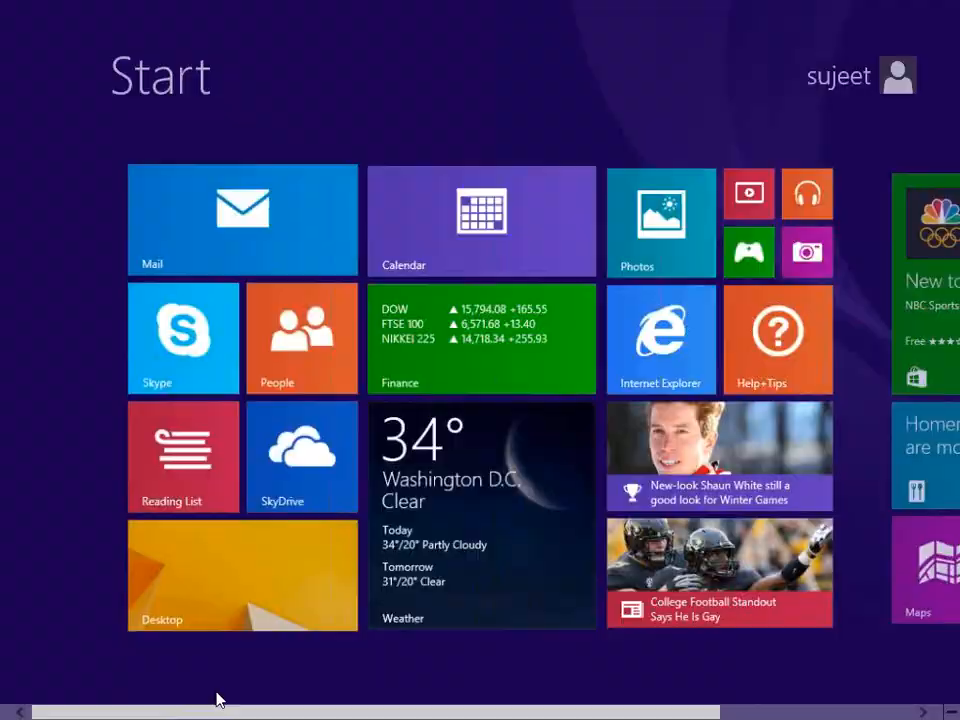
{"action": "key", "text": "super+s"}
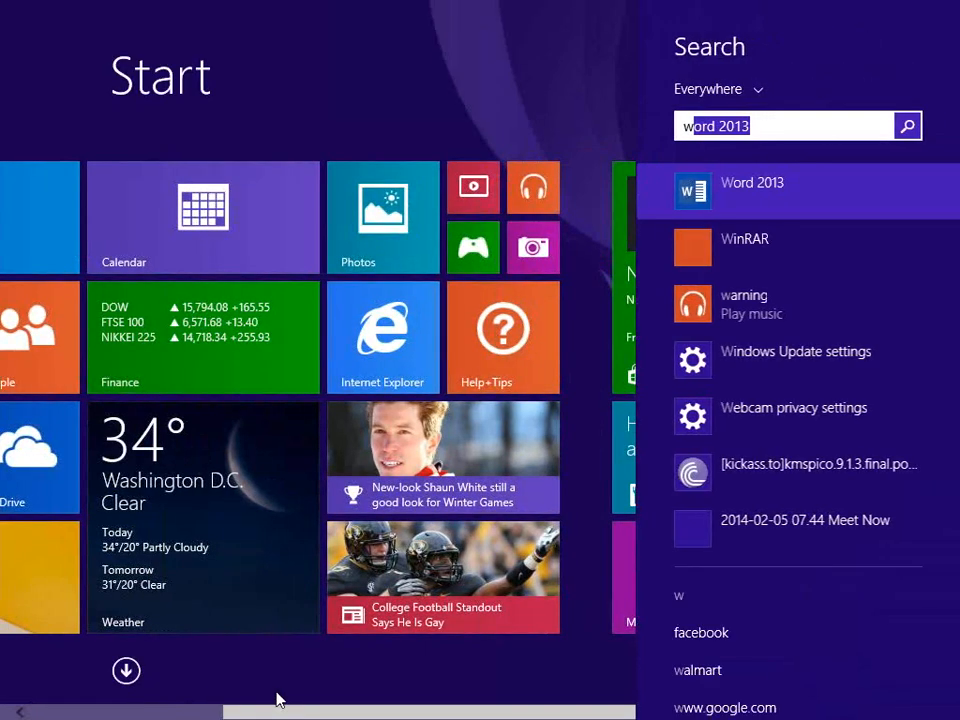
{"action": "type", "text": "w"}
{"action": "key", "text": "BackSpace"}
{"action": "type", "text": "excel 2007"}
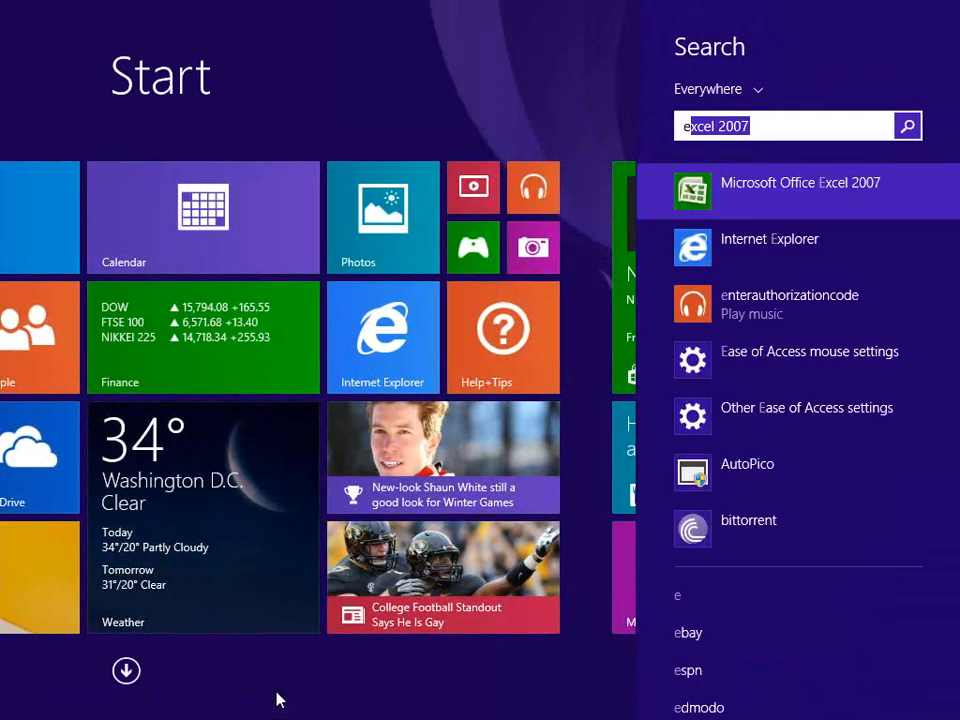
{"action": "left_click", "coordinate": [806, 191]}
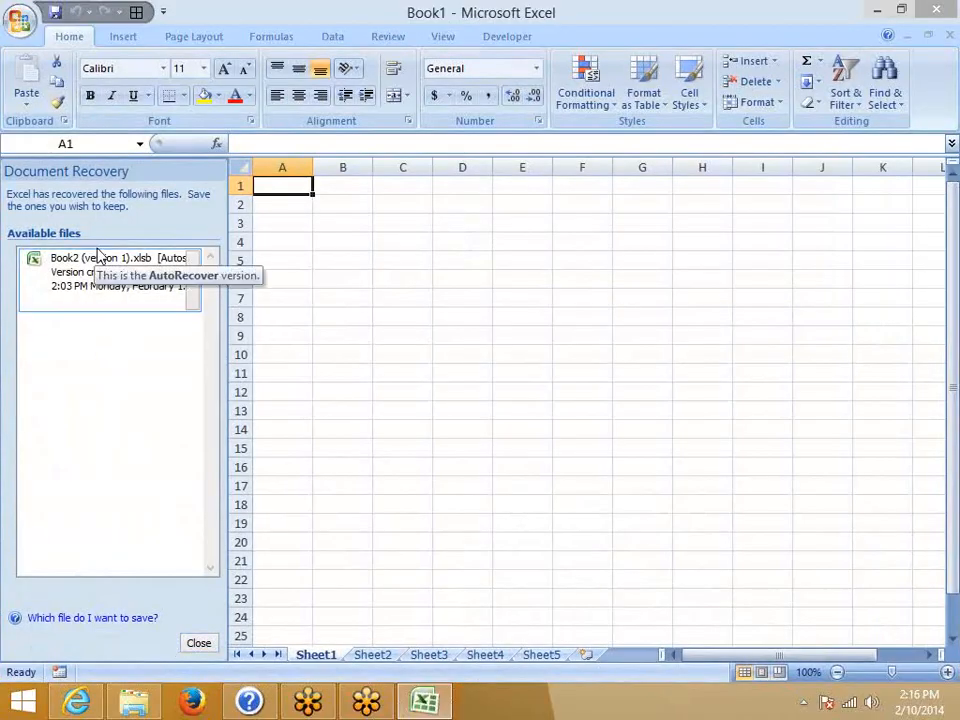
{"action": "left_click", "coordinate": [100, 283]}
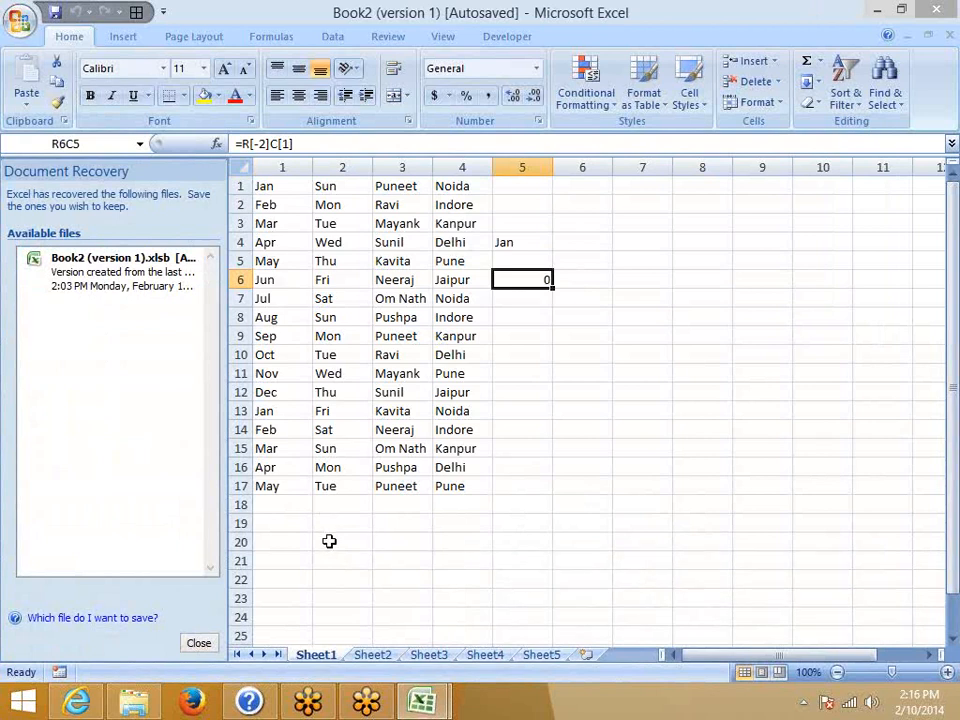
{"action": "left_click", "coordinate": [200, 643]}
In the Save options, disable AutoRecover for Book2 (version 1).xlsb and for Book1
{"action": "left_click", "coordinate": [20, 20]}
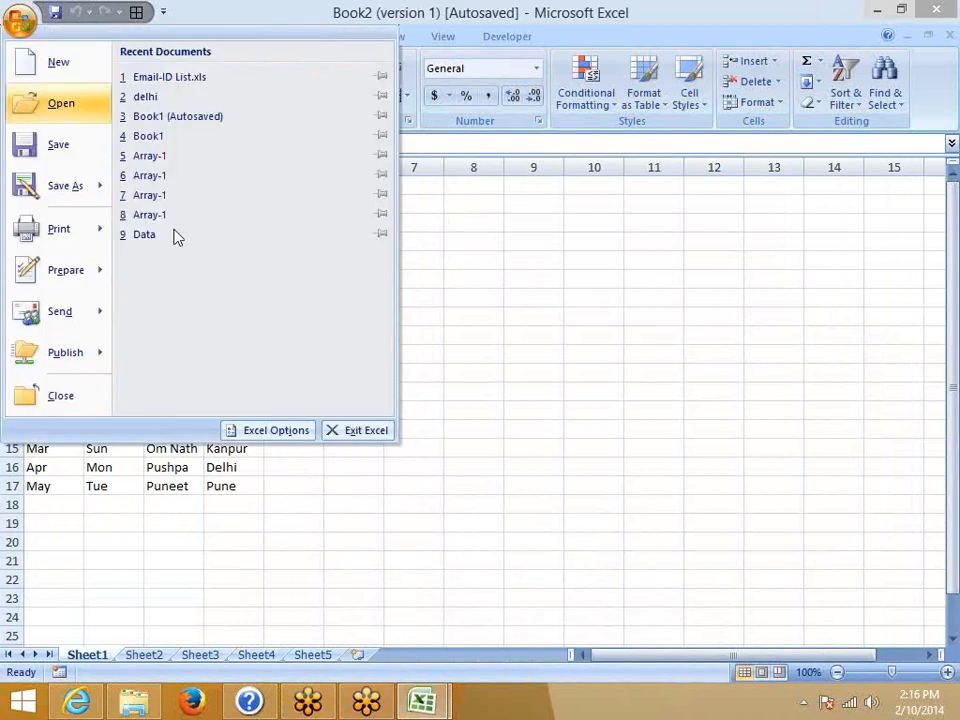
{"action": "left_click", "coordinate": [268, 430]}
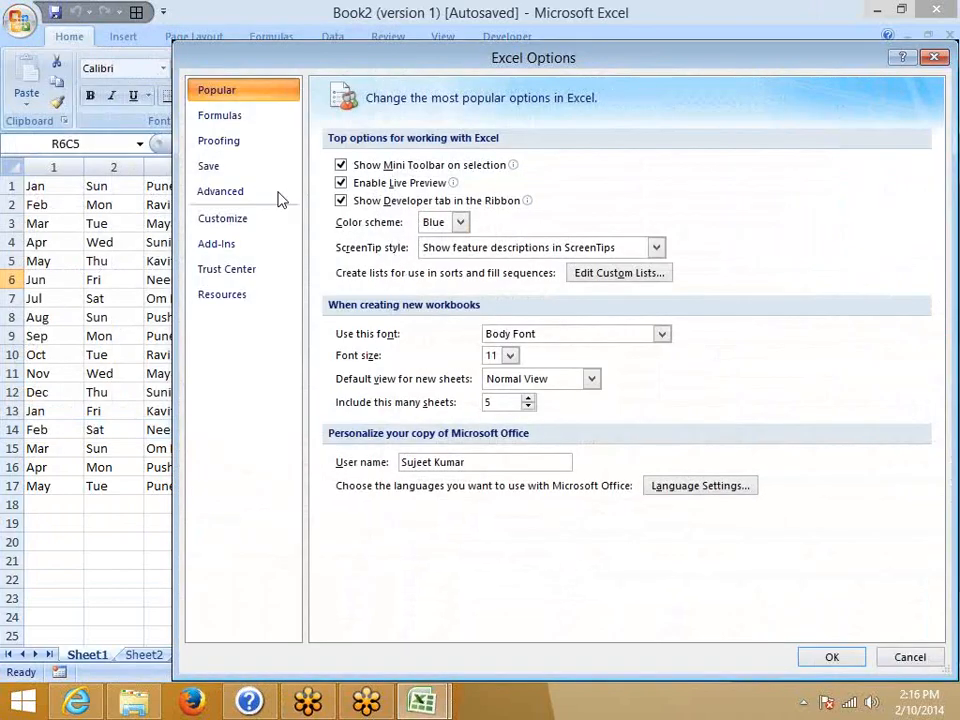
{"action": "left_click", "coordinate": [215, 170]}
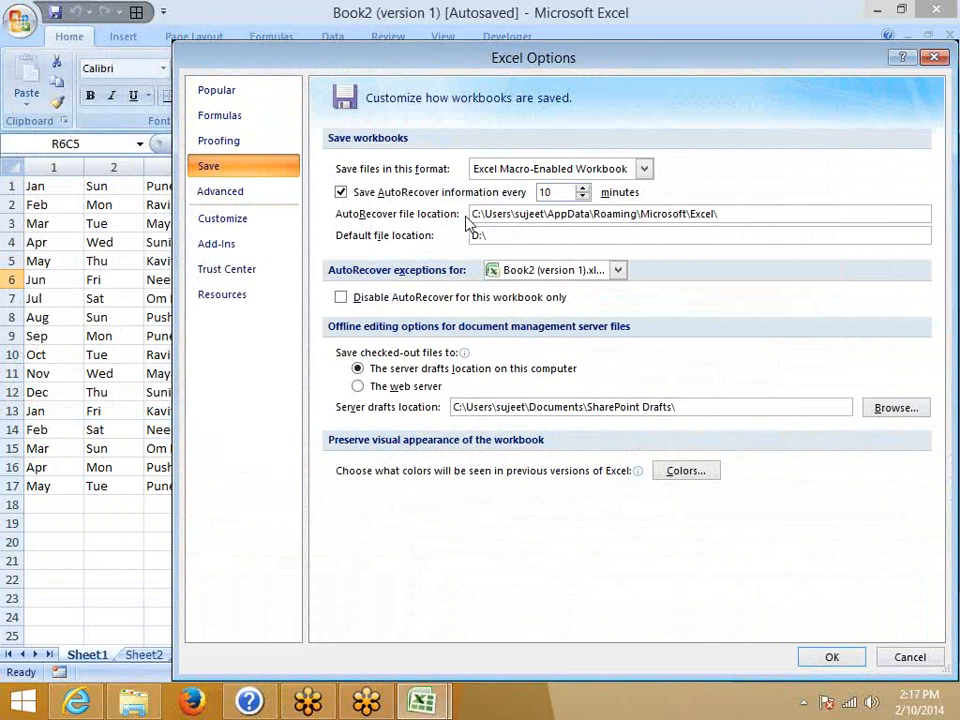
{"action": "left_click", "coordinate": [342, 297]}
{"action": "left_click", "coordinate": [495, 271]}
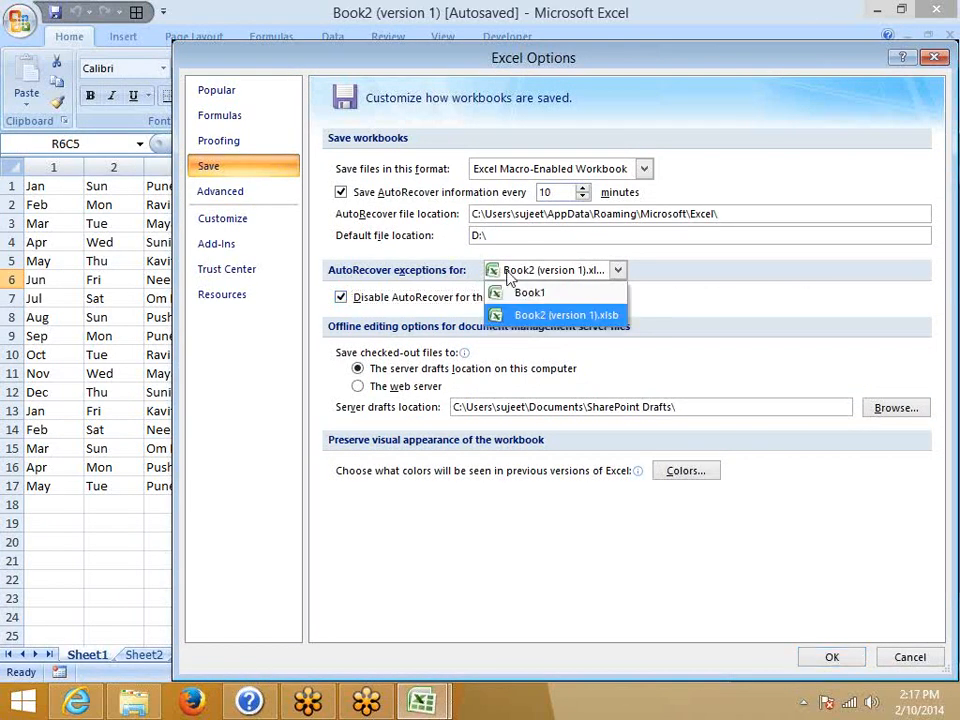
{"action": "left_click", "coordinate": [517, 294]}
{"action": "left_click", "coordinate": [517, 295]}
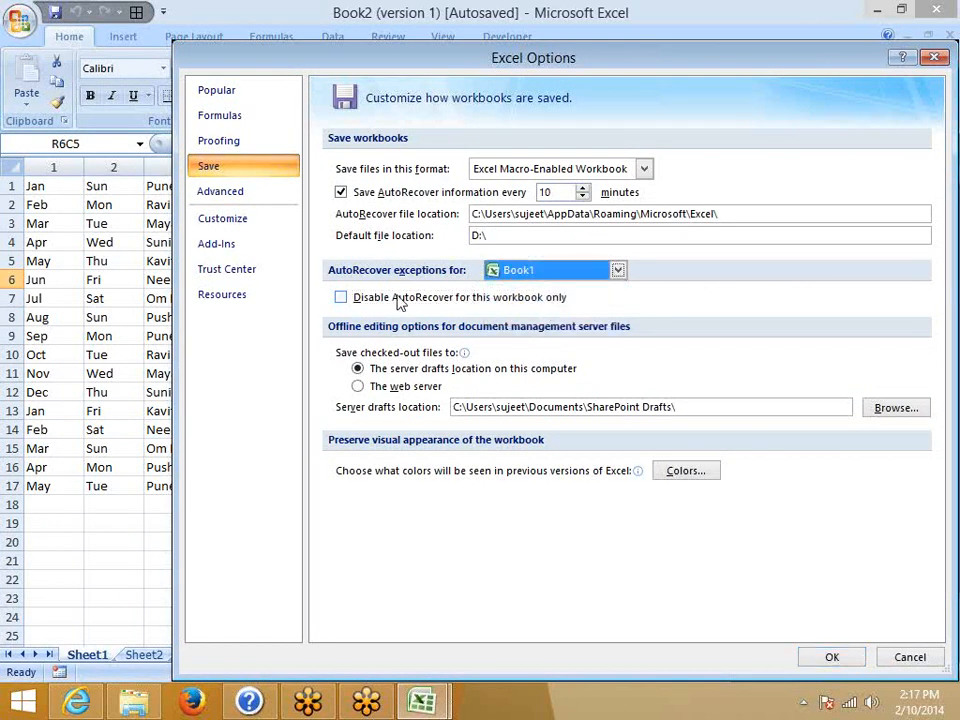
{"action": "left_click", "coordinate": [341, 298]}
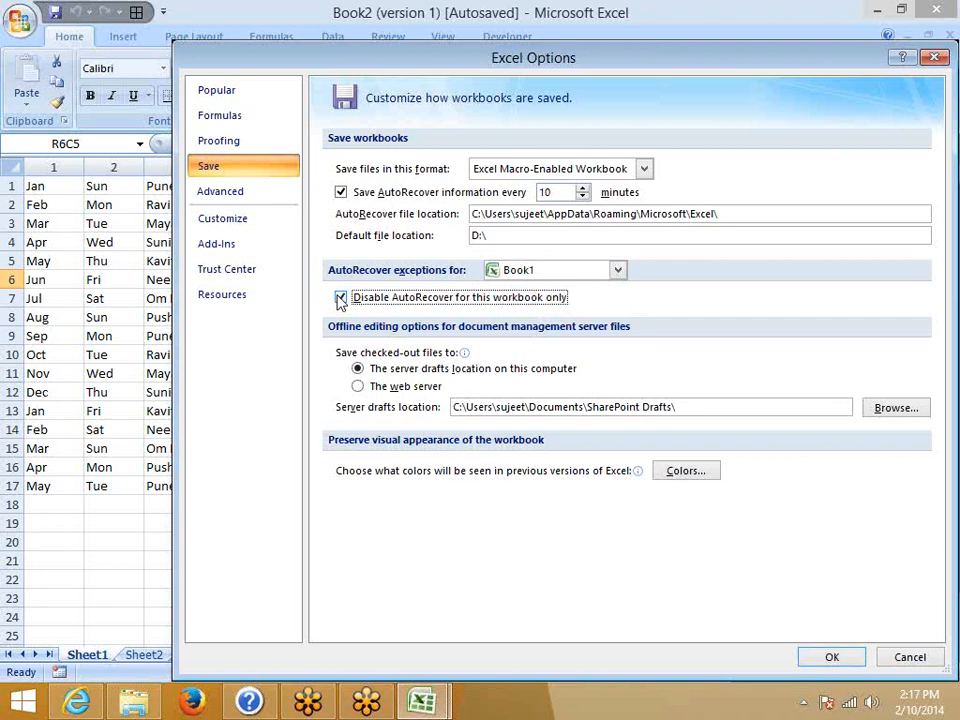
Clear the AutoRecover exception for Book2 (version 1).xlsb and for Book1
{"action": "left_click", "coordinate": [506, 274]}
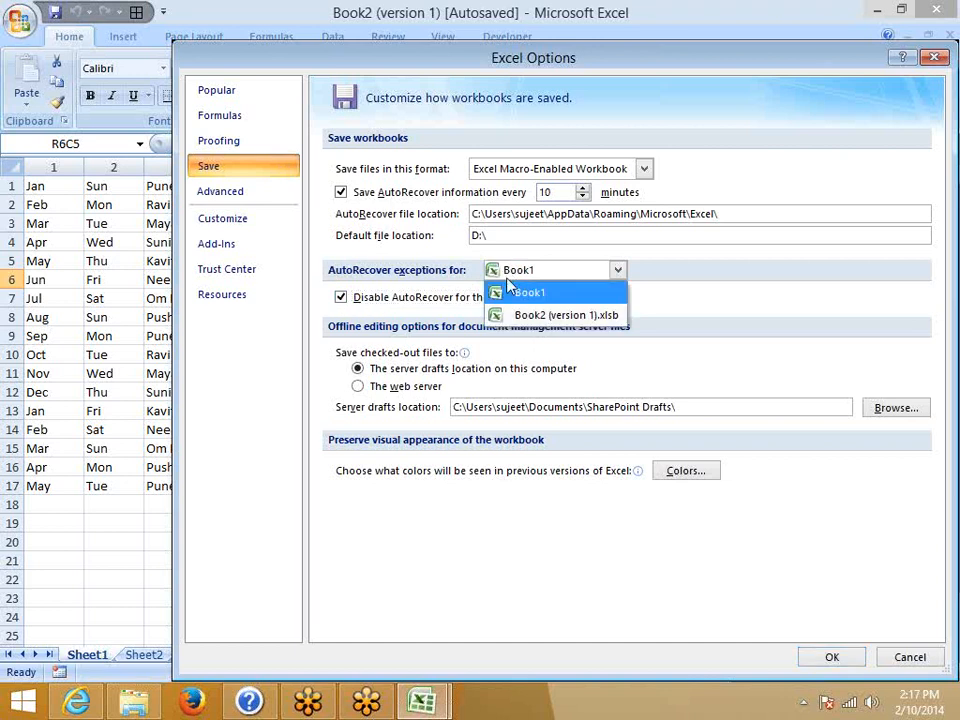
{"action": "left_click", "coordinate": [500, 314]}
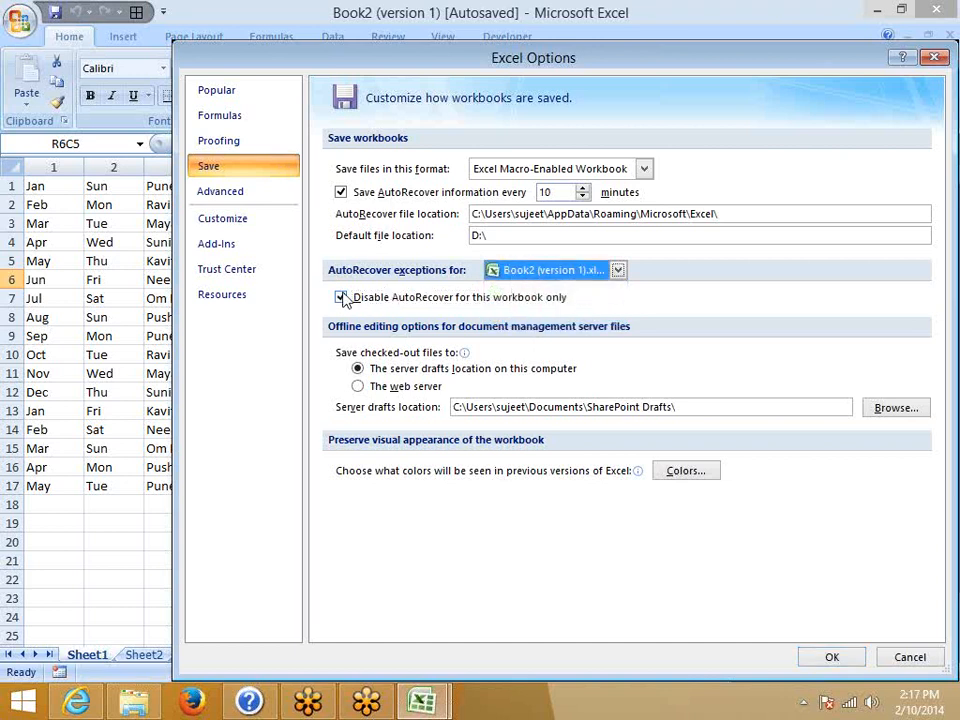
{"action": "left_click", "coordinate": [341, 297]}
{"action": "left_click", "coordinate": [519, 275]}
{"action": "left_click", "coordinate": [510, 294]}
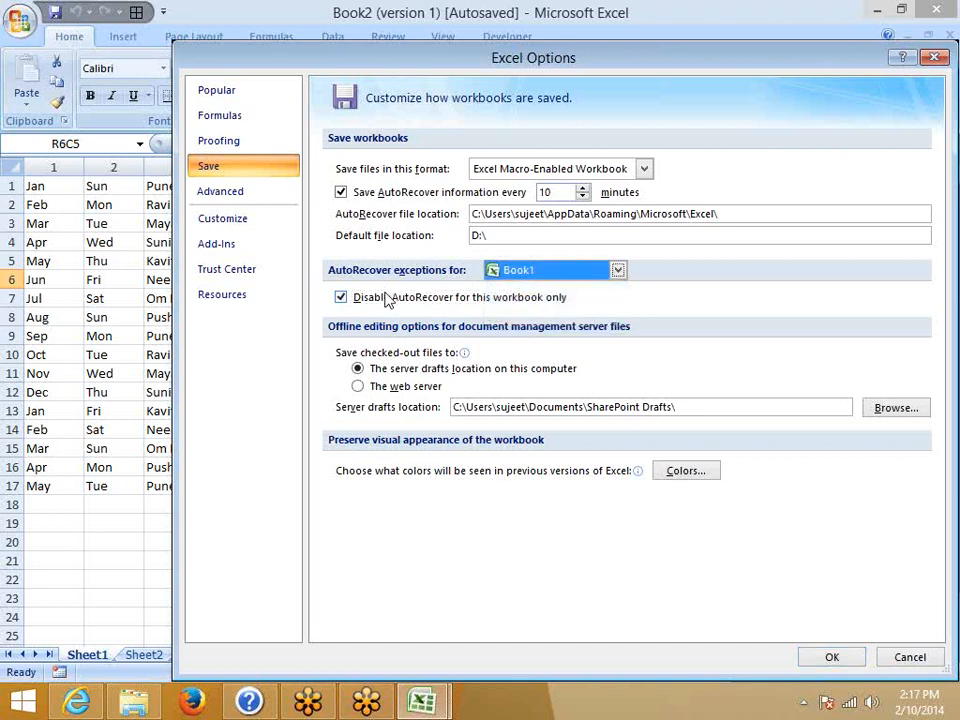
{"action": "left_click", "coordinate": [346, 298]}
Disable AutoRecover again for Book1 and Book2 (version 1).xlsb, and recheck the exception setting of both workbooks
{"action": "left_click", "coordinate": [515, 273]}
{"action": "left_click", "coordinate": [516, 291]}
{"action": "left_click", "coordinate": [341, 297]}
{"action": "left_click", "coordinate": [512, 272]}
{"action": "left_click", "coordinate": [512, 316]}
{"action": "left_click", "coordinate": [342, 299]}
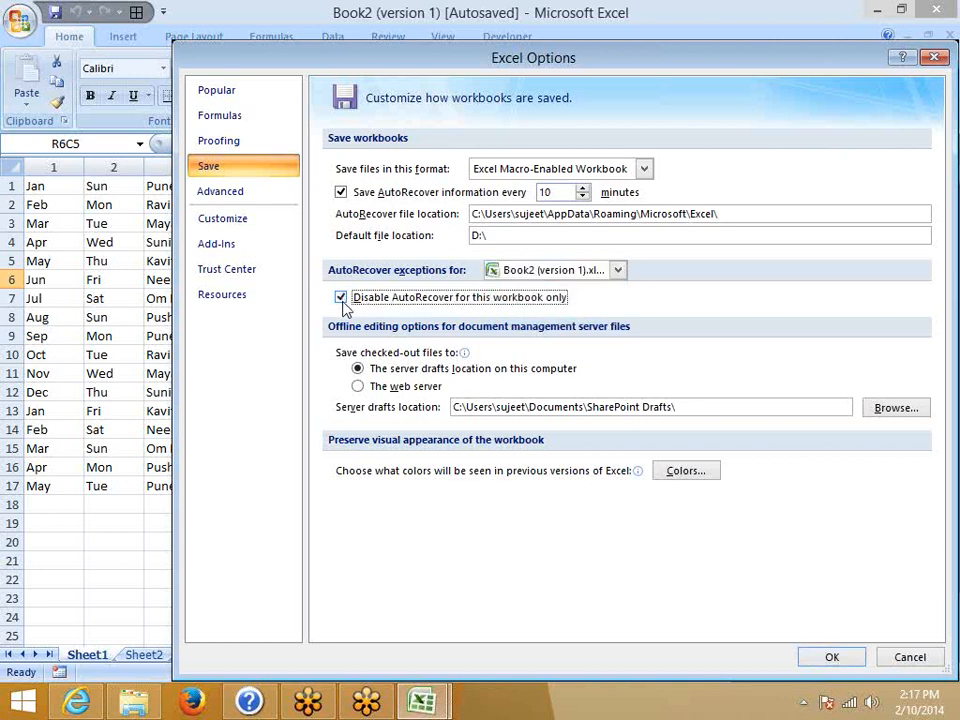
{"action": "left_click", "coordinate": [510, 268]}
{"action": "left_click", "coordinate": [517, 294]}
{"action": "left_click", "coordinate": [530, 270]}
{"action": "left_click", "coordinate": [521, 316]}
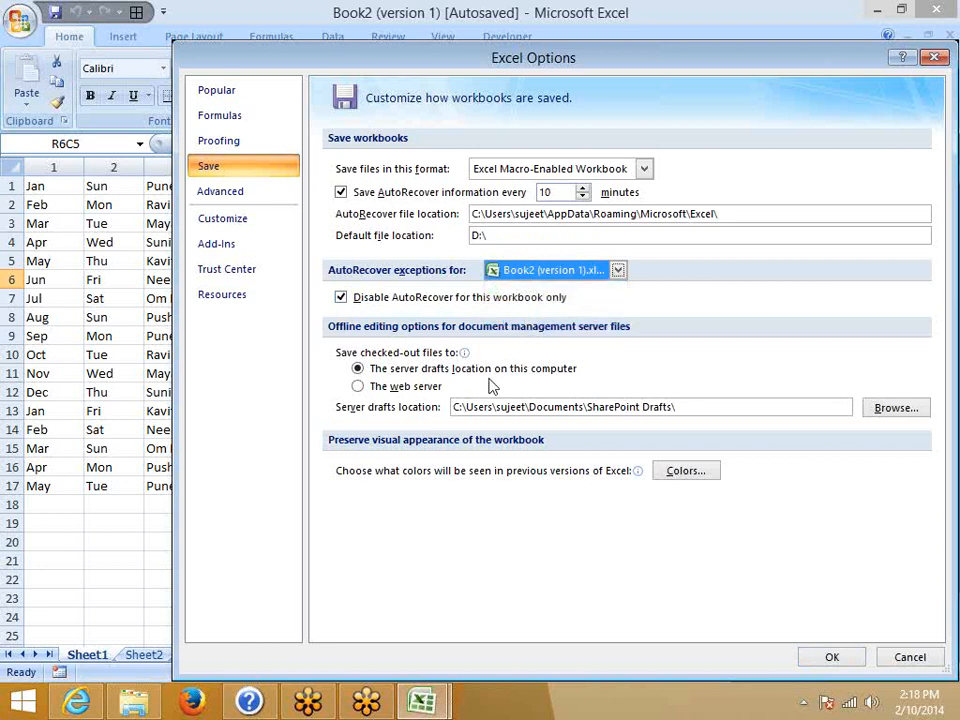
In the Advanced options, check the Enter-key direction choices, disable the fill handle and cell drag-and-drop, and apply the settings
{"action": "left_click", "coordinate": [250, 200]}
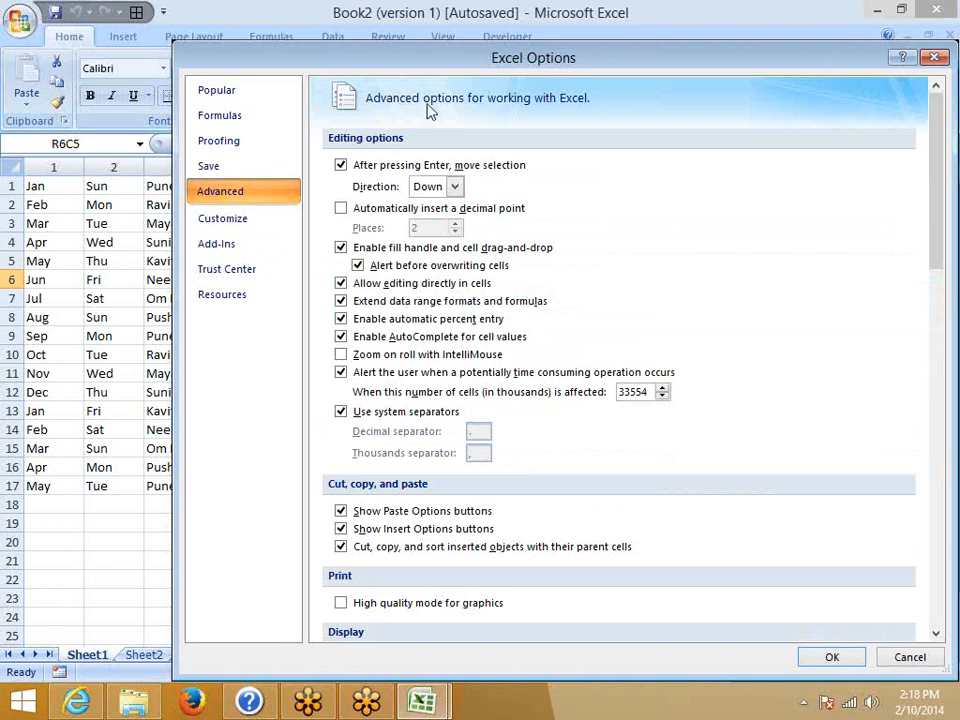
{"action": "left_click", "coordinate": [454, 187]}
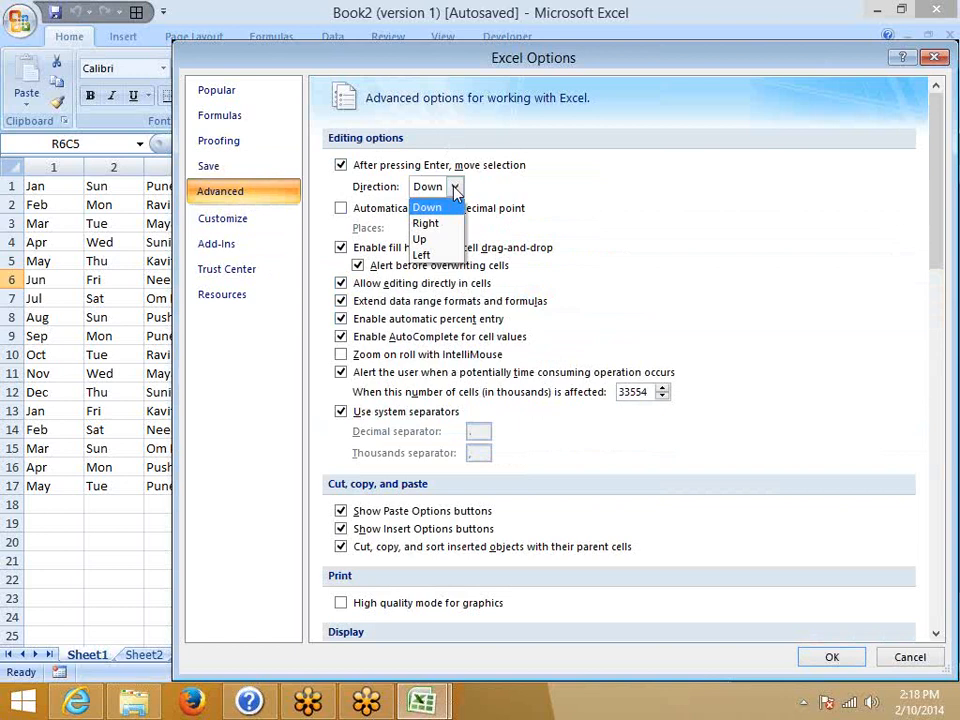
{"action": "left_click", "coordinate": [593, 215]}
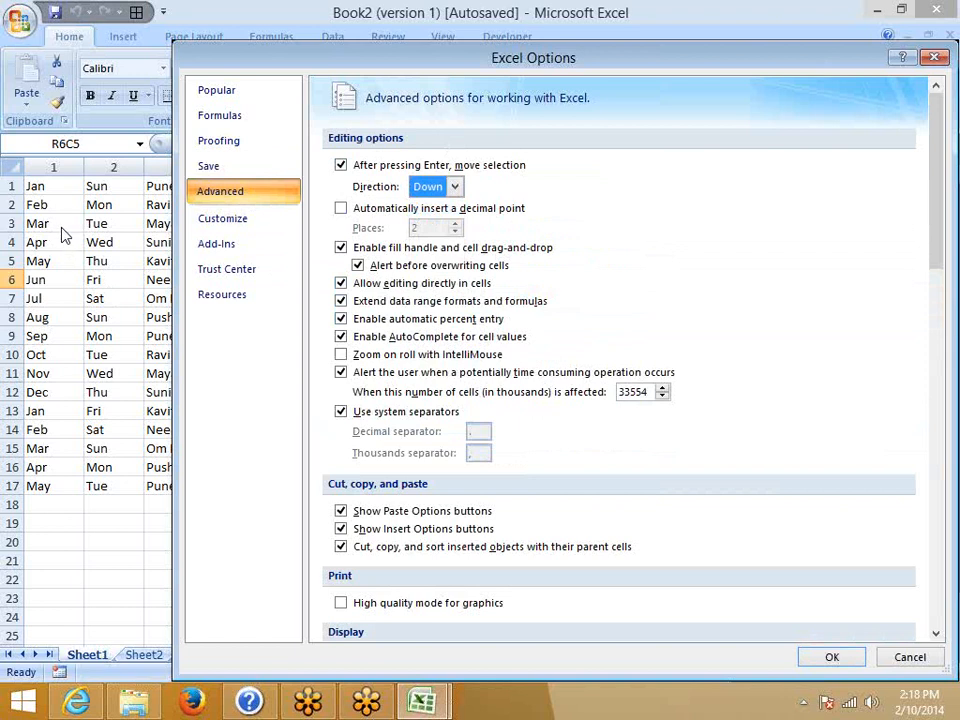
{"action": "left_click", "coordinate": [340, 248]}
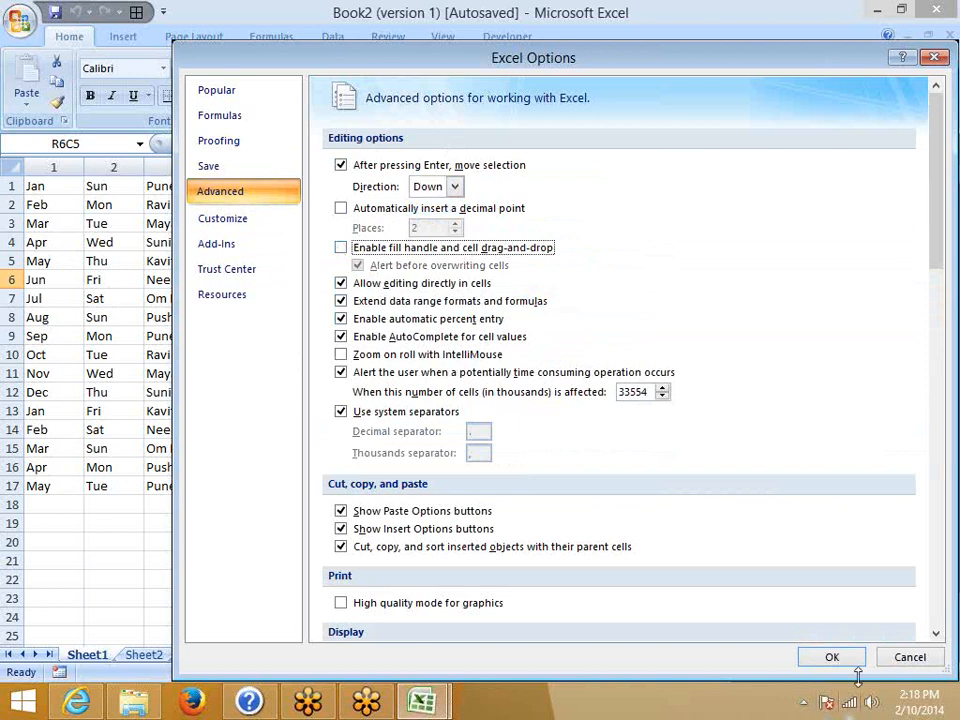
{"action": "left_click", "coordinate": [835, 658]}
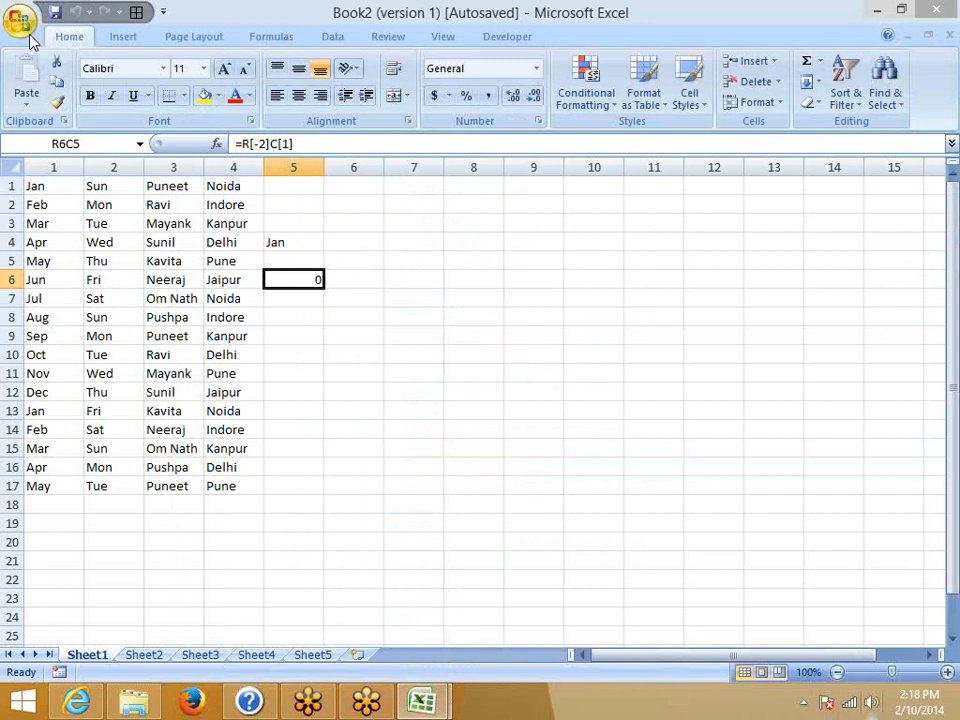
Return to the Advanced options and enable the fill handle and cell drag-and-drop again
{"action": "left_click", "coordinate": [30, 38]}
{"action": "left_click", "coordinate": [262, 437]}
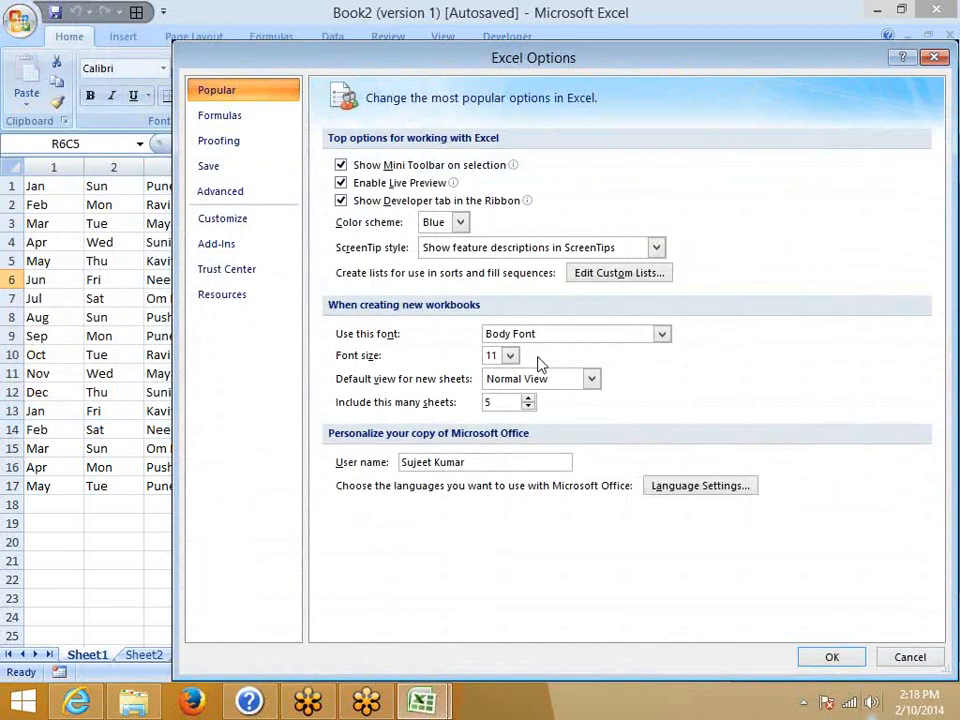
{"action": "left_click", "coordinate": [210, 152]}
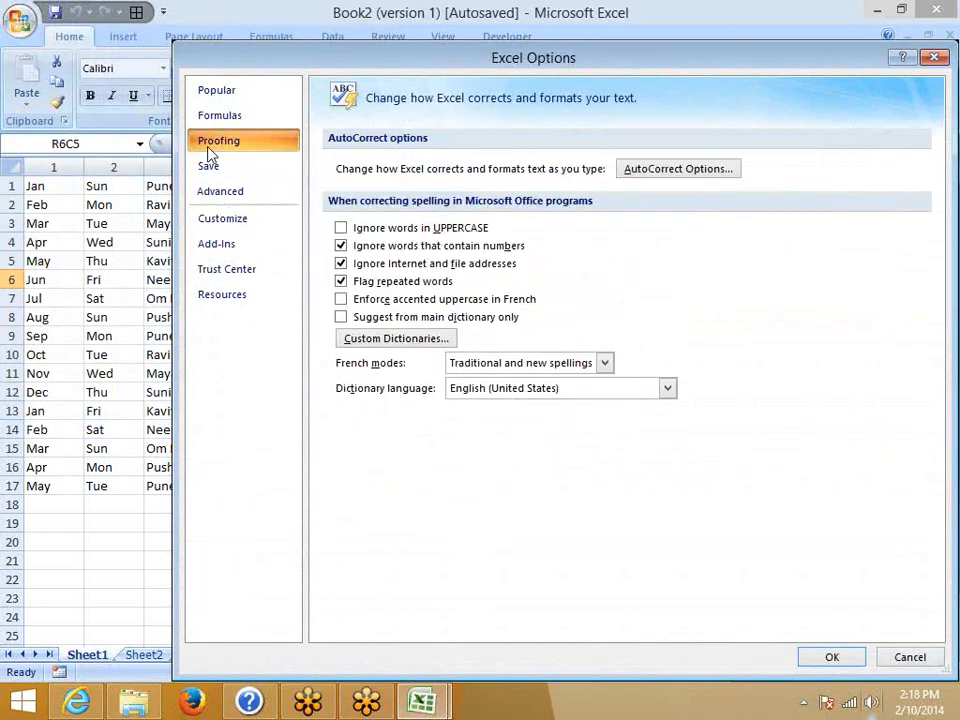
{"action": "left_click", "coordinate": [209, 166]}
{"action": "left_click", "coordinate": [220, 190]}
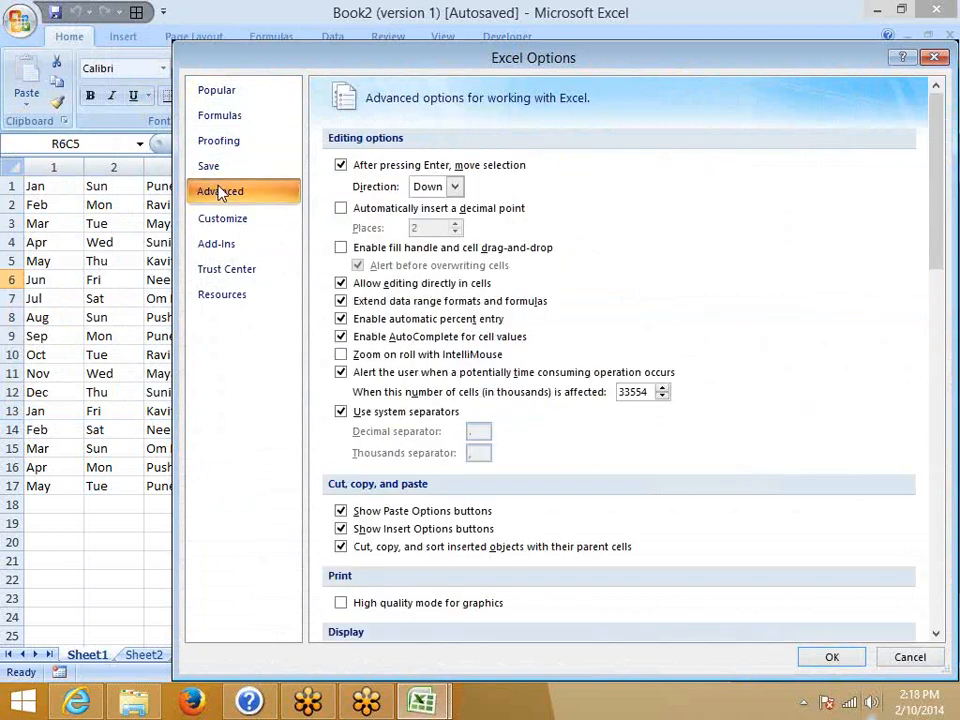
{"action": "left_click", "coordinate": [340, 247]}
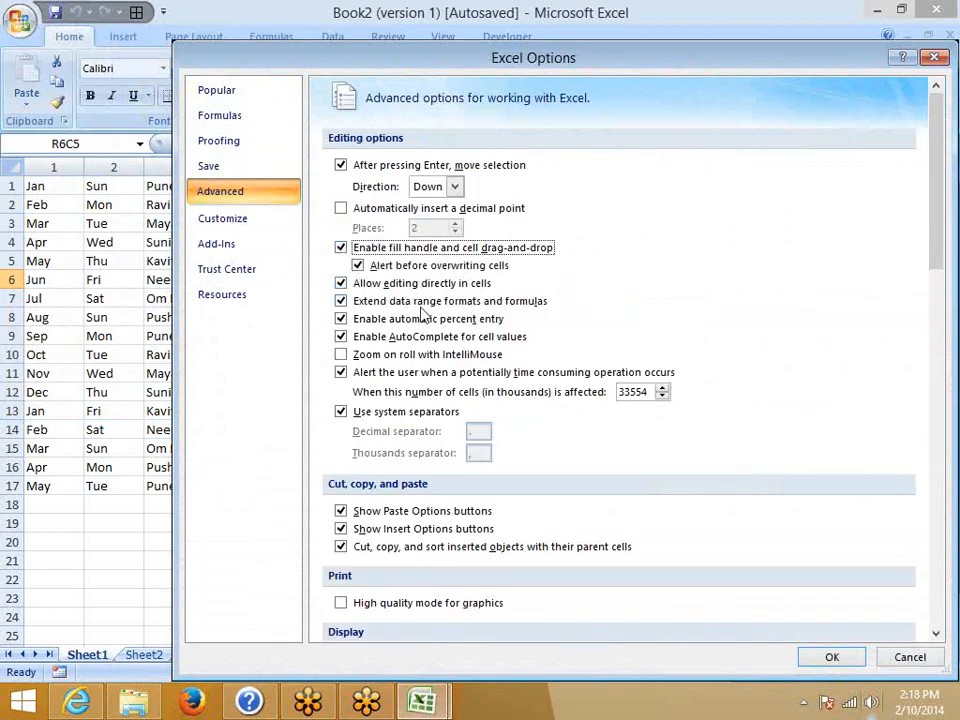
Turn off showing all windows in the Taskbar, apply it, and check the Excel taskbar entry by minimizing and restoring
{"action": "scroll", "coordinate": [425, 390], "scroll_direction": "down", "scroll_amount": 3}
{"action": "scroll", "coordinate": [425, 390], "scroll_direction": "down", "scroll_amount": 4}
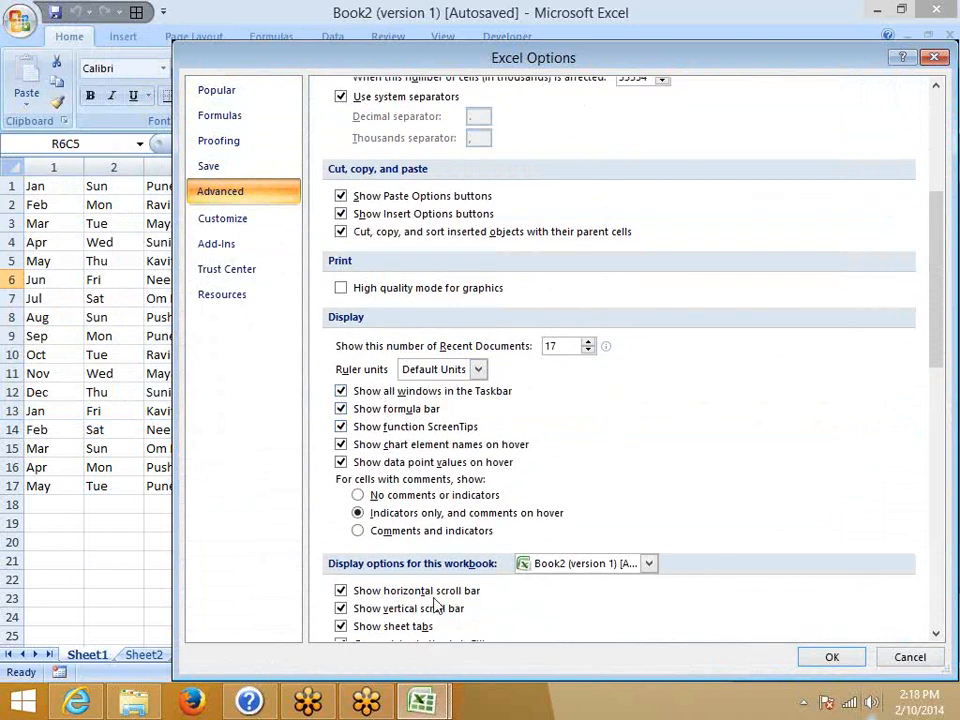
{"action": "mouse_move", "coordinate": [432, 703]}
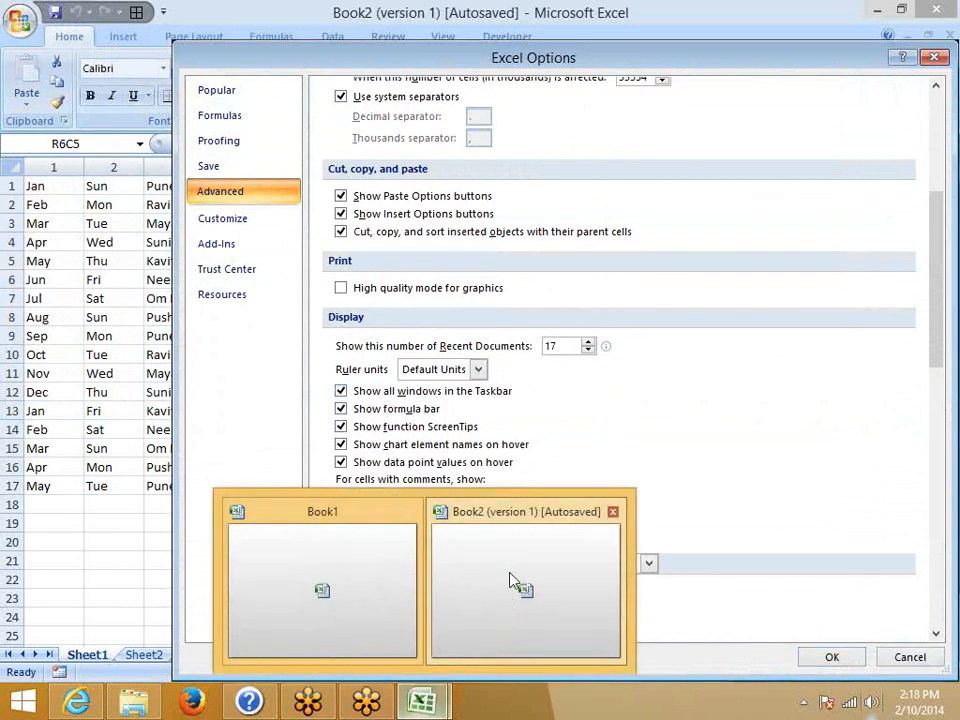
{"action": "left_click", "coordinate": [342, 392]}
{"action": "left_click", "coordinate": [831, 660]}
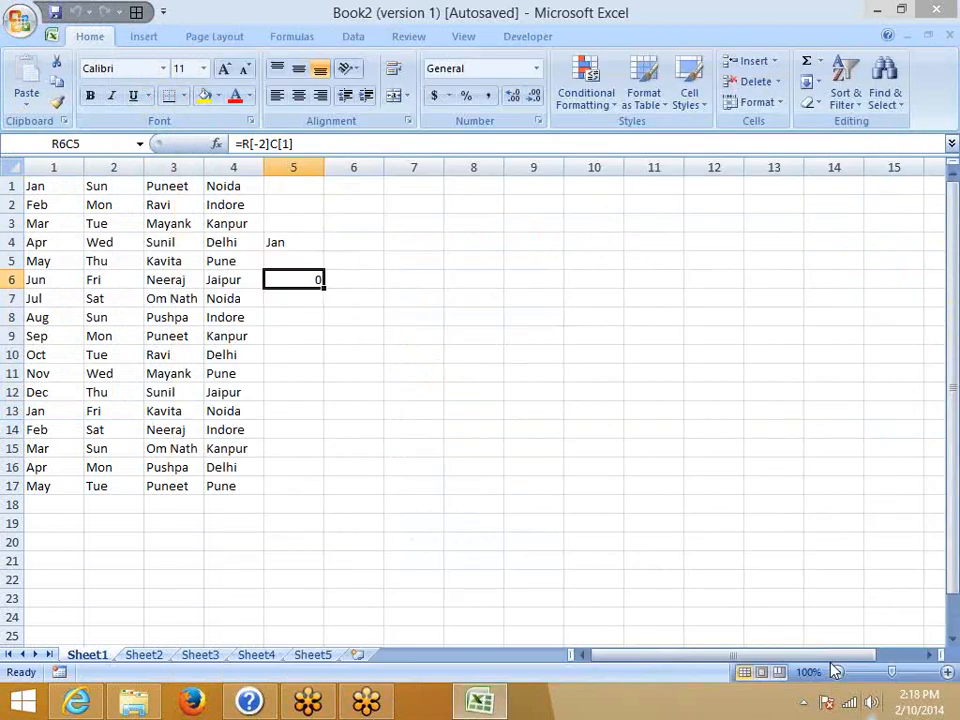
{"action": "left_click", "coordinate": [446, 712]}
{"action": "left_click", "coordinate": [446, 712]}
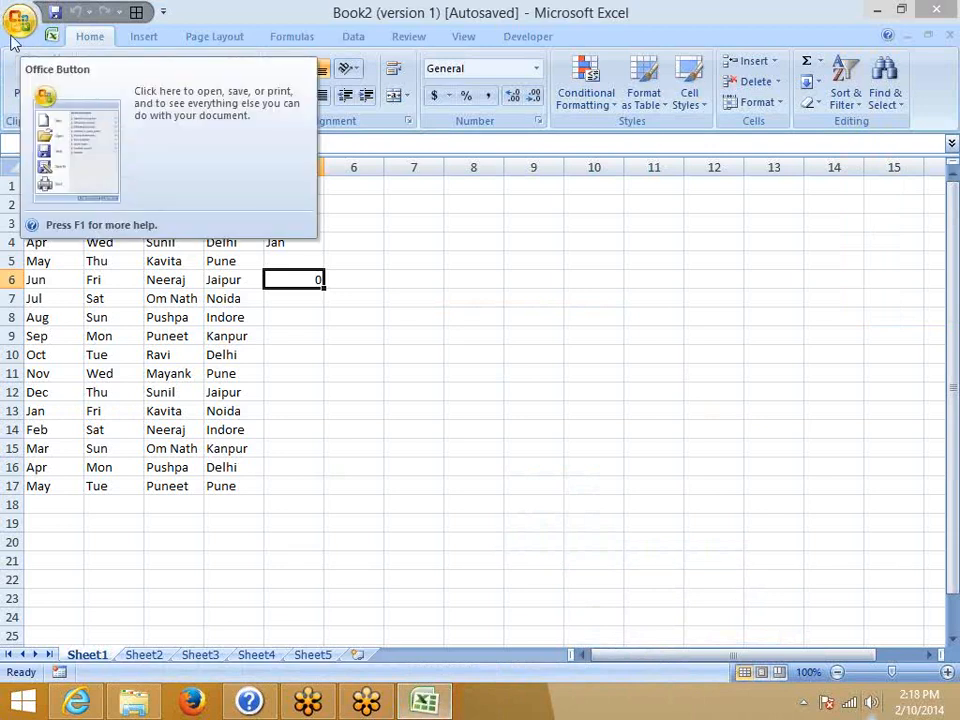
{"action": "left_click", "coordinate": [19, 36]}
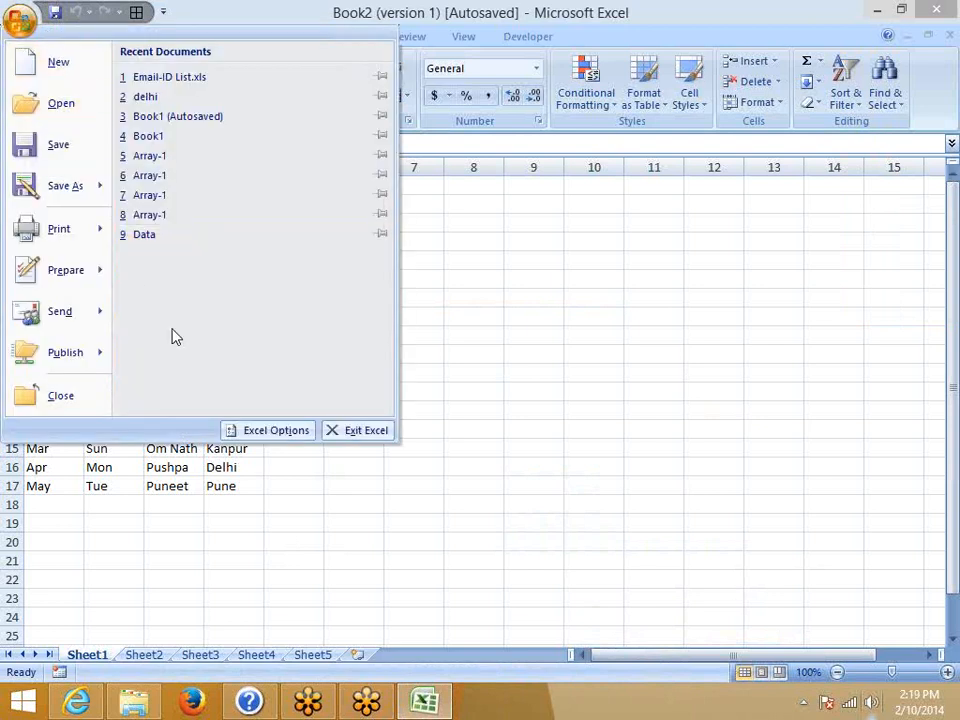
{"action": "left_click", "coordinate": [280, 430]}
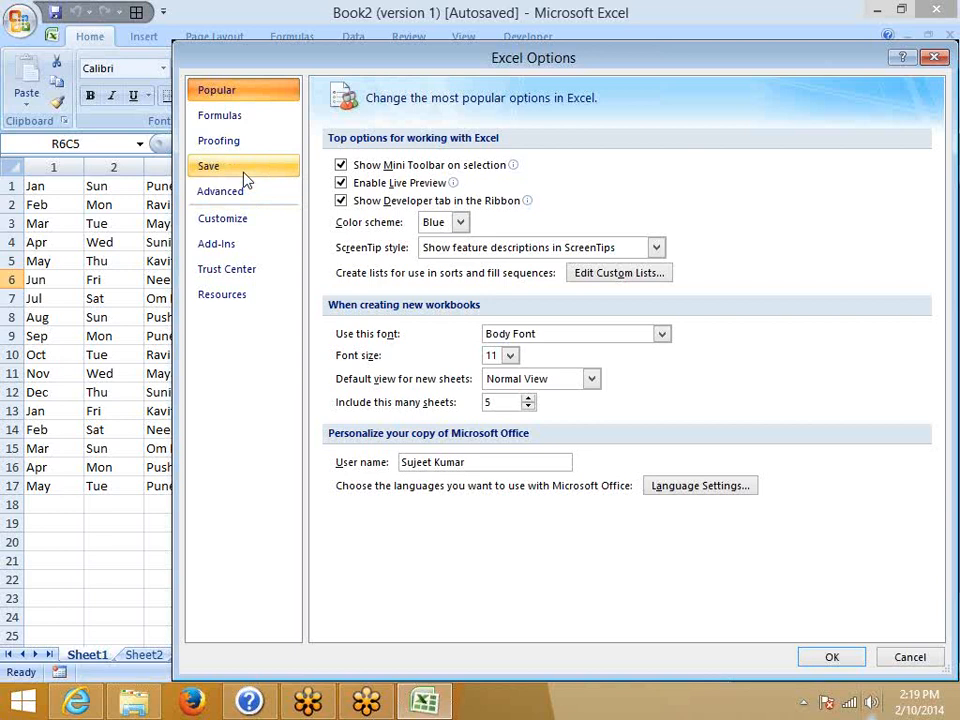
{"action": "left_click", "coordinate": [913, 667]}
Minimize and restore Excel and cycle through the open windows to check whether both workbooks can be reached separately
{"action": "left_click", "coordinate": [424, 708]}
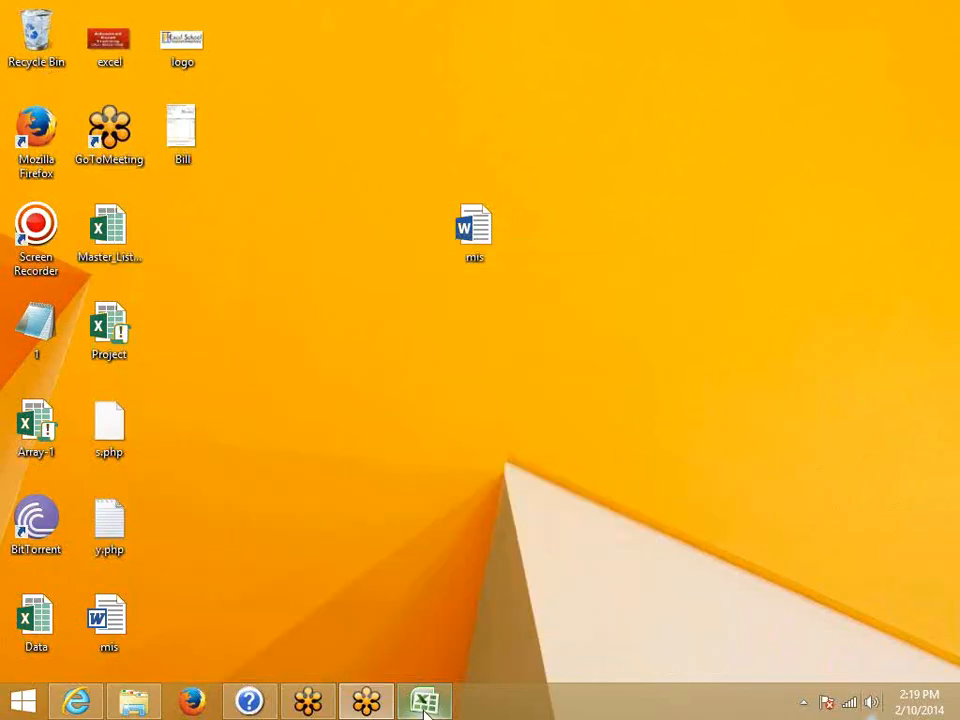
{"action": "left_click", "coordinate": [424, 708]}
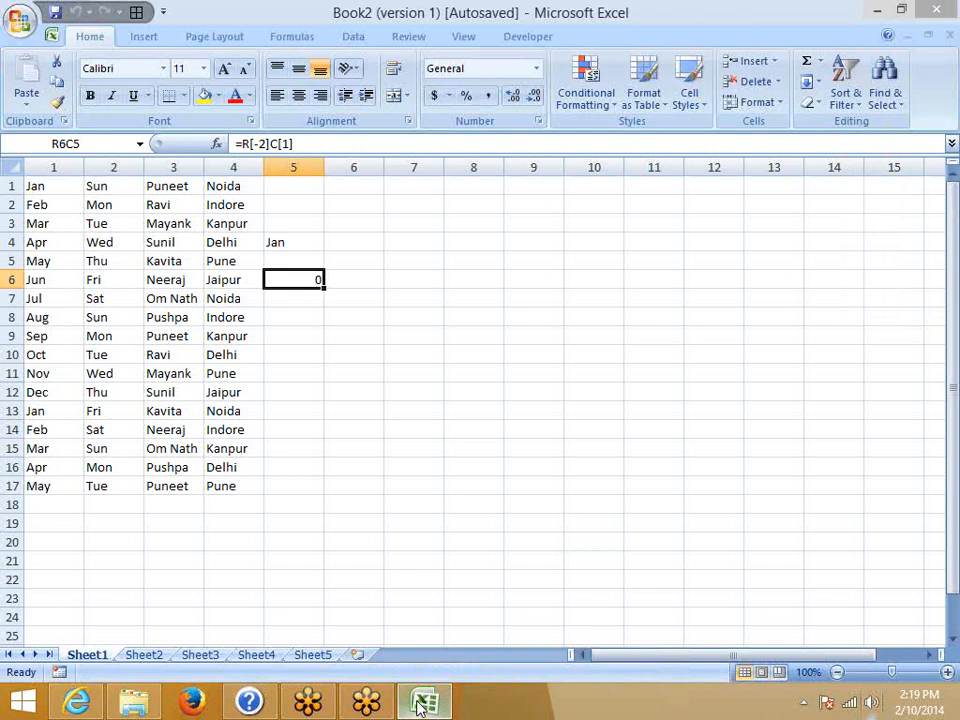
{"action": "key", "text": "alt+Tab"}
{"action": "key", "text": "alt+Tab"}
{"action": "key", "text": "alt+Tab"}
{"action": "key", "text": "alt+Tab"}
{"action": "key", "text": "alt+Tab"}
{"action": "key", "text": "alt+Tab"}
{"action": "key", "text": "alt+Tab"}
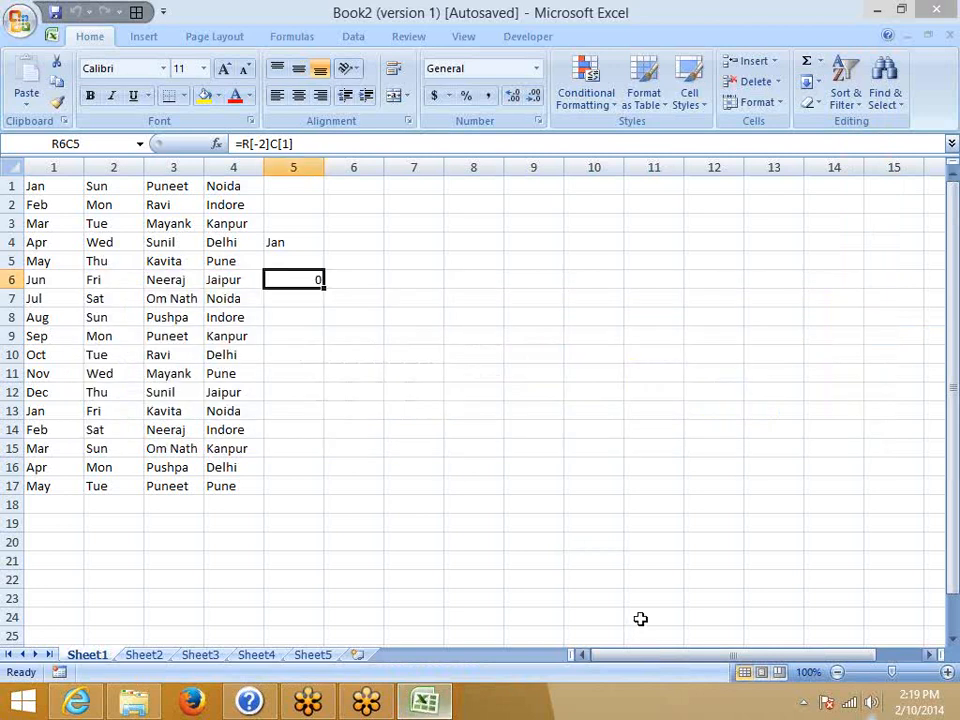
Switch to the Book1 workbook window within Excel and return to Book2 (version 1)
{"action": "left_click", "coordinate": [474, 36]}
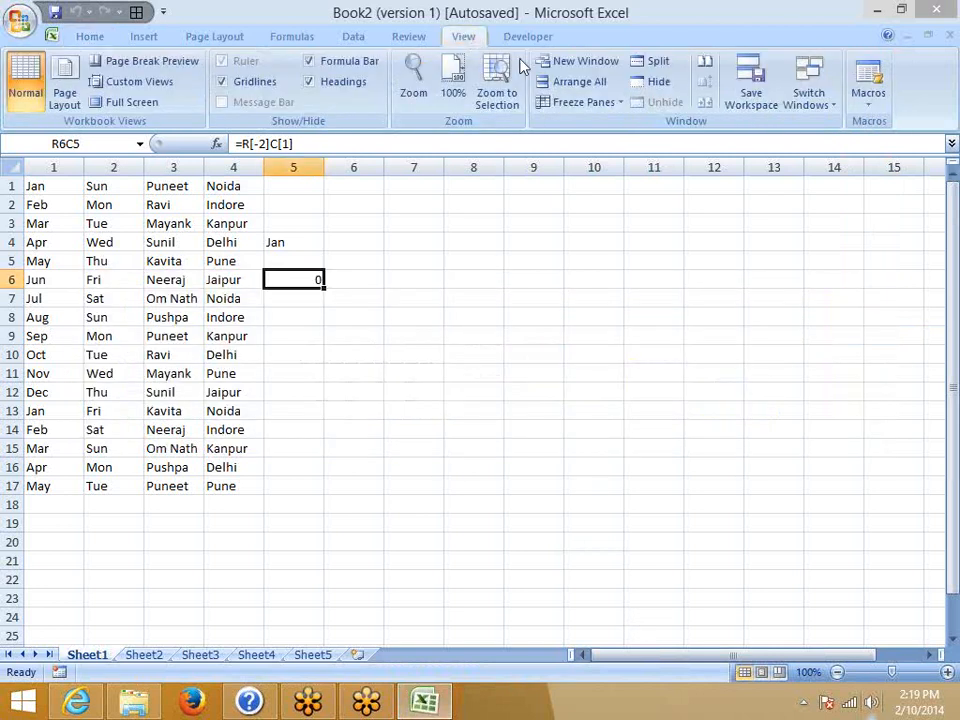
{"action": "left_click", "coordinate": [808, 100]}
{"action": "left_click", "coordinate": [815, 147]}
{"action": "left_click", "coordinate": [809, 100]}
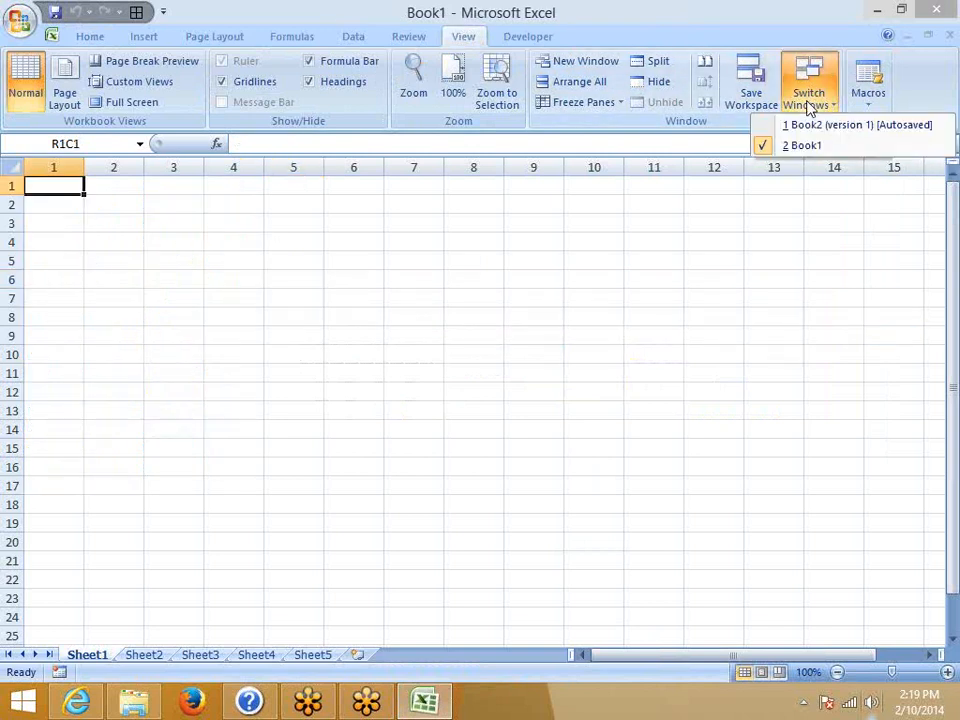
{"action": "left_click", "coordinate": [809, 100]}
{"action": "left_click", "coordinate": [809, 100]}
{"action": "left_click", "coordinate": [812, 123]}
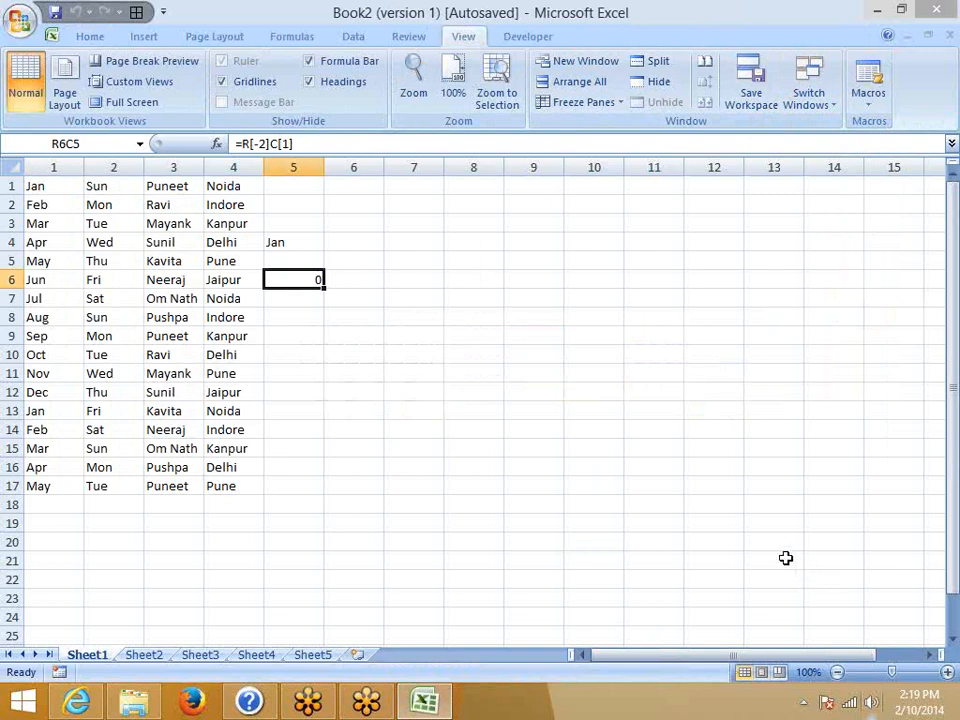
In the Advanced display options, turn showing all windows in the Taskbar back on and check the Excel taskbar preview
{"action": "left_click", "coordinate": [20, 20]}
{"action": "left_click", "coordinate": [300, 431]}
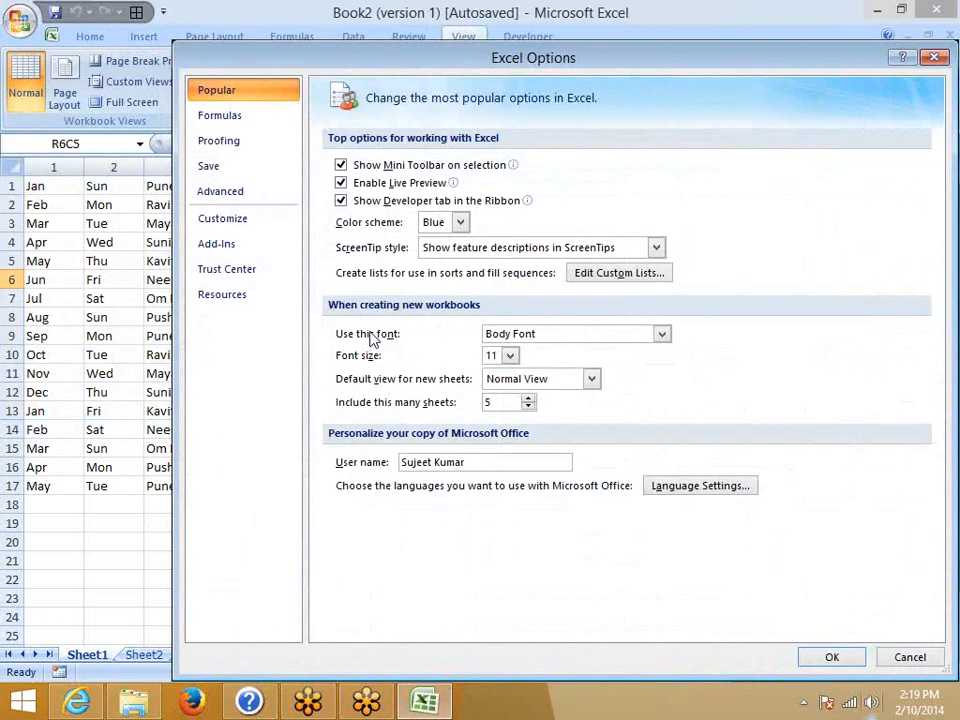
{"action": "left_click", "coordinate": [205, 142]}
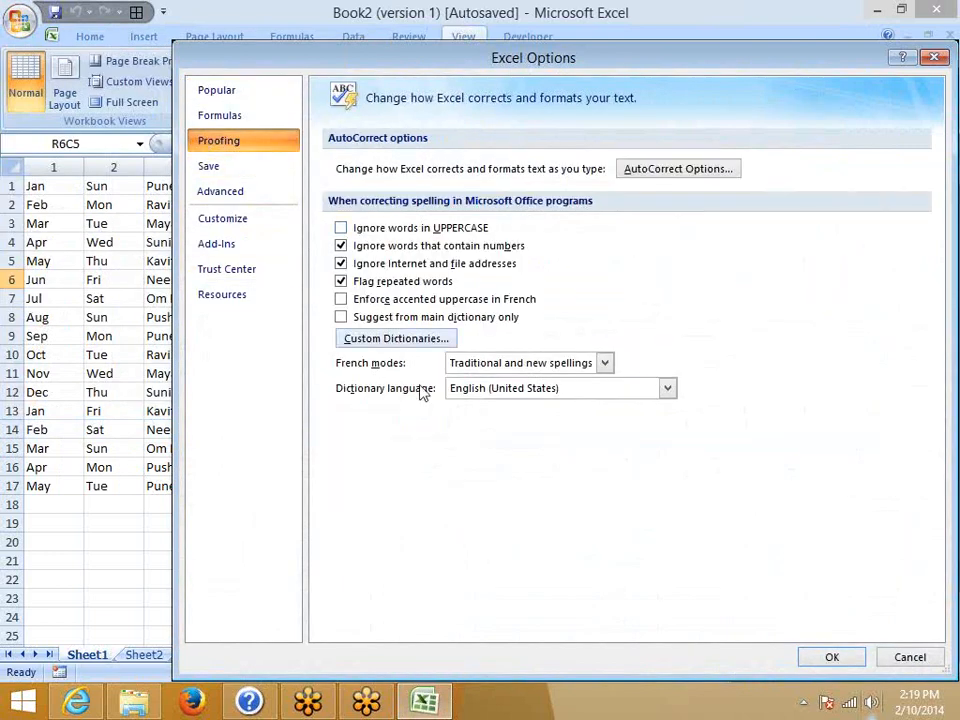
{"action": "left_click", "coordinate": [341, 228]}
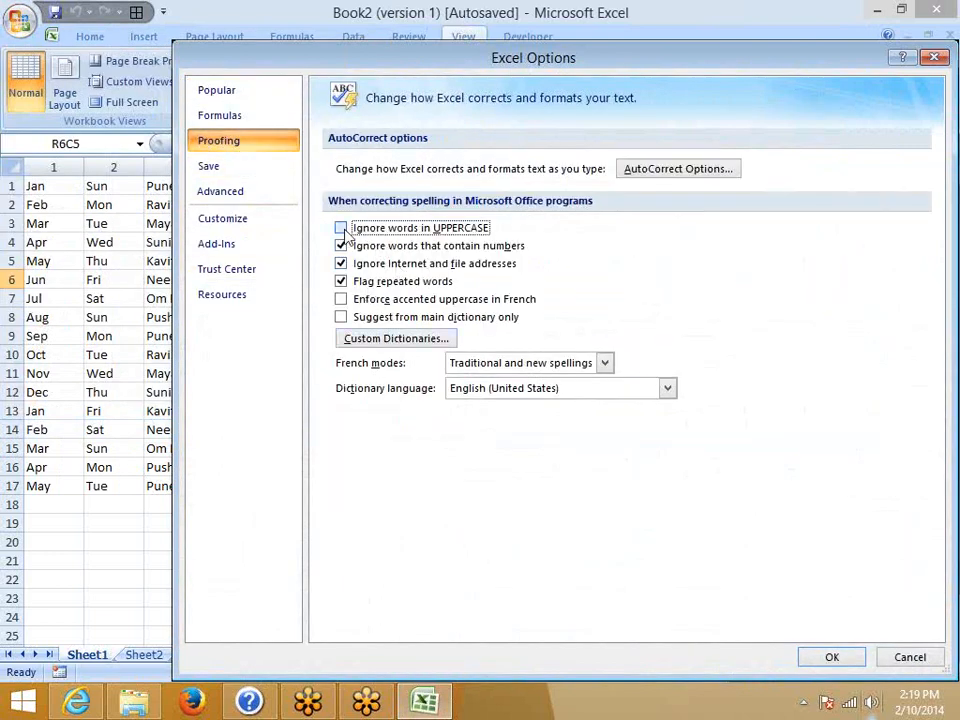
{"action": "left_click", "coordinate": [240, 176]}
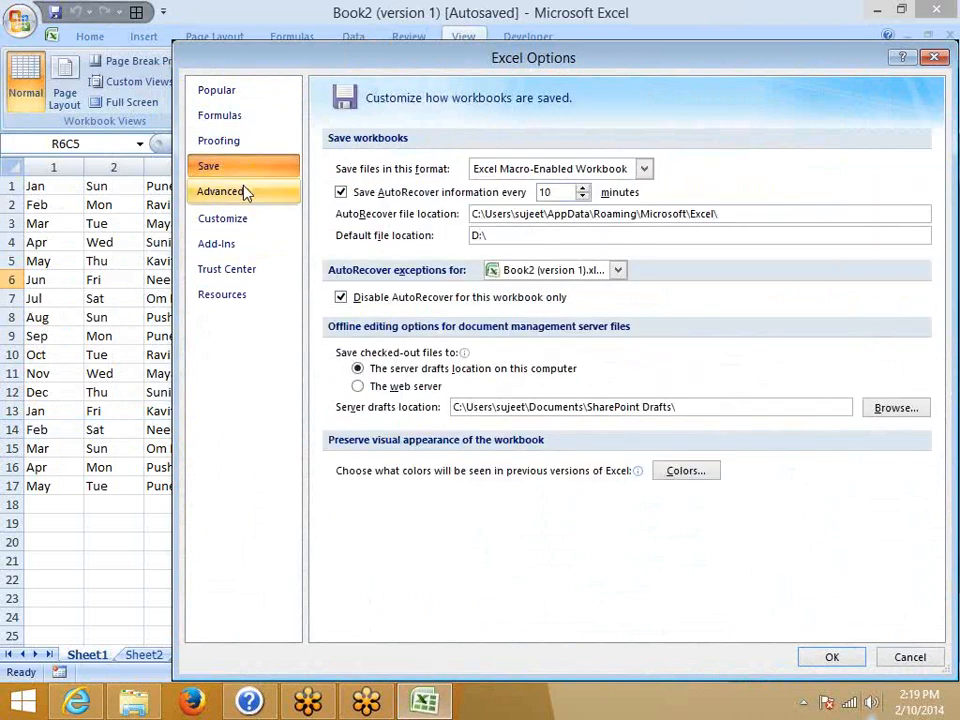
{"action": "left_click", "coordinate": [246, 193]}
{"action": "scroll", "coordinate": [431, 495], "scroll_direction": "down", "scroll_amount": 4}
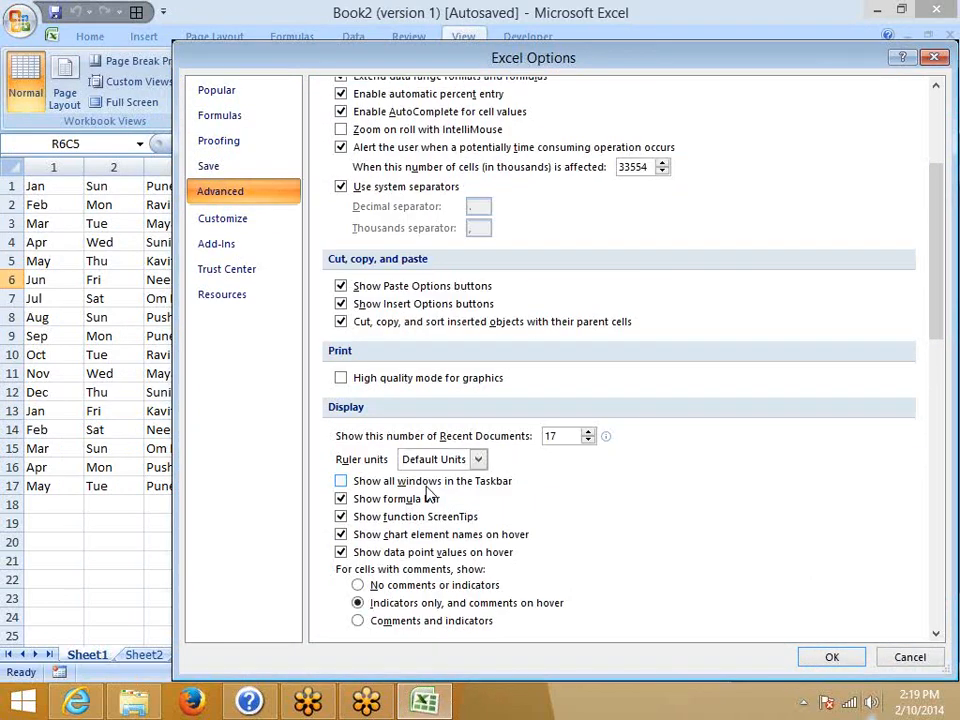
{"action": "scroll", "coordinate": [431, 495], "scroll_direction": "down", "scroll_amount": 3}
{"action": "left_click", "coordinate": [341, 301]}
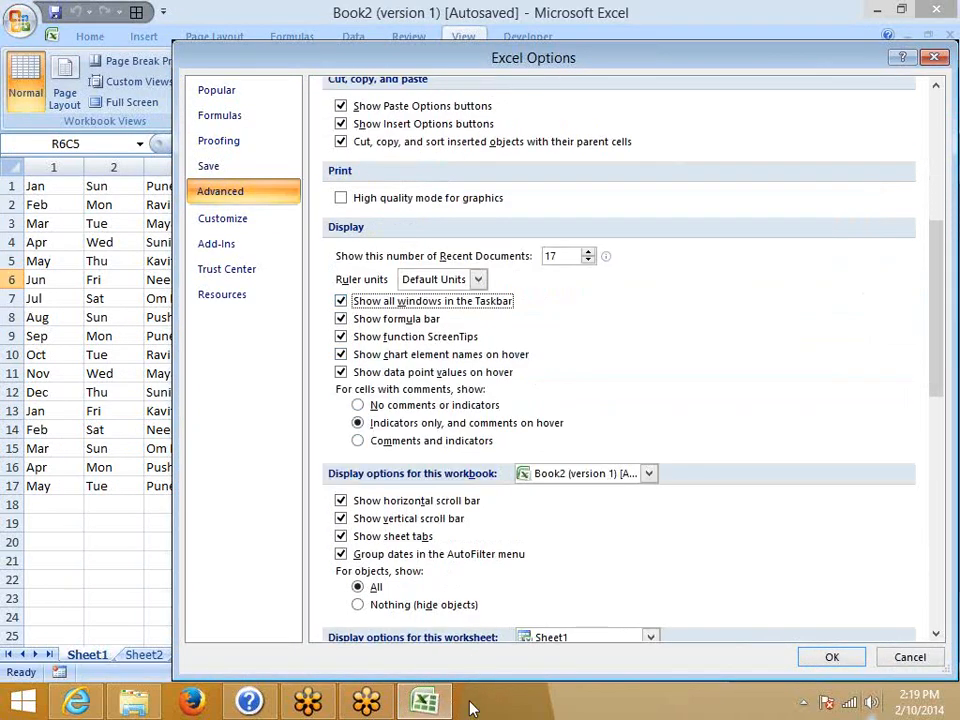
{"action": "mouse_move", "coordinate": [440, 702]}
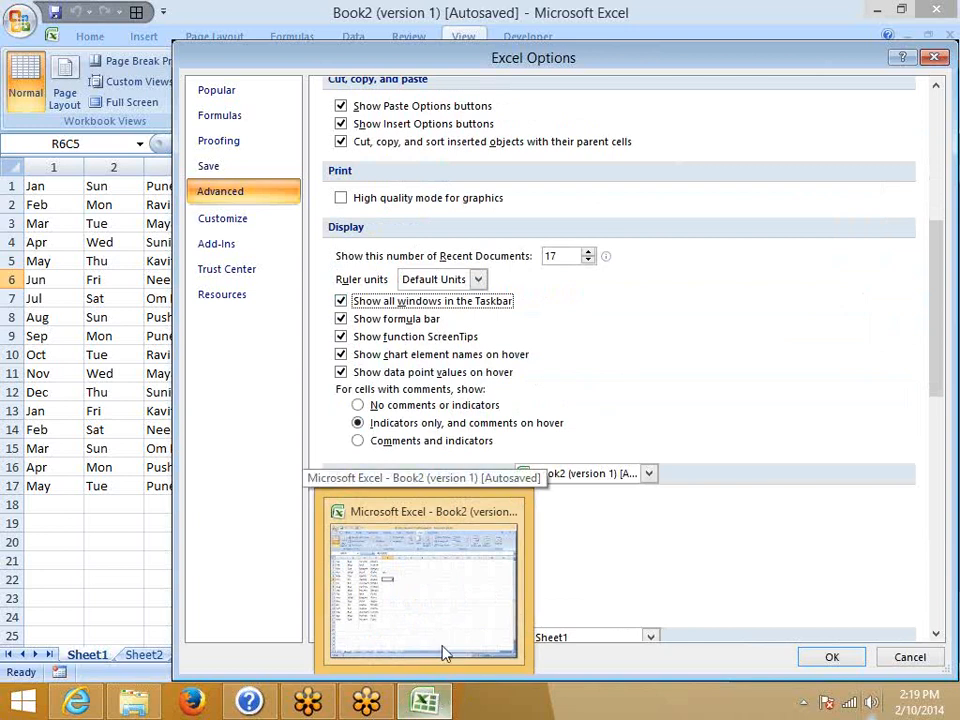
Review the Advanced display settings, set the gridline color of Sheet1 to orange, and apply the options
{"action": "scroll", "coordinate": [576, 468], "scroll_direction": "down", "scroll_amount": 1}
{"action": "scroll", "coordinate": [576, 468], "scroll_direction": "down", "scroll_amount": 1}
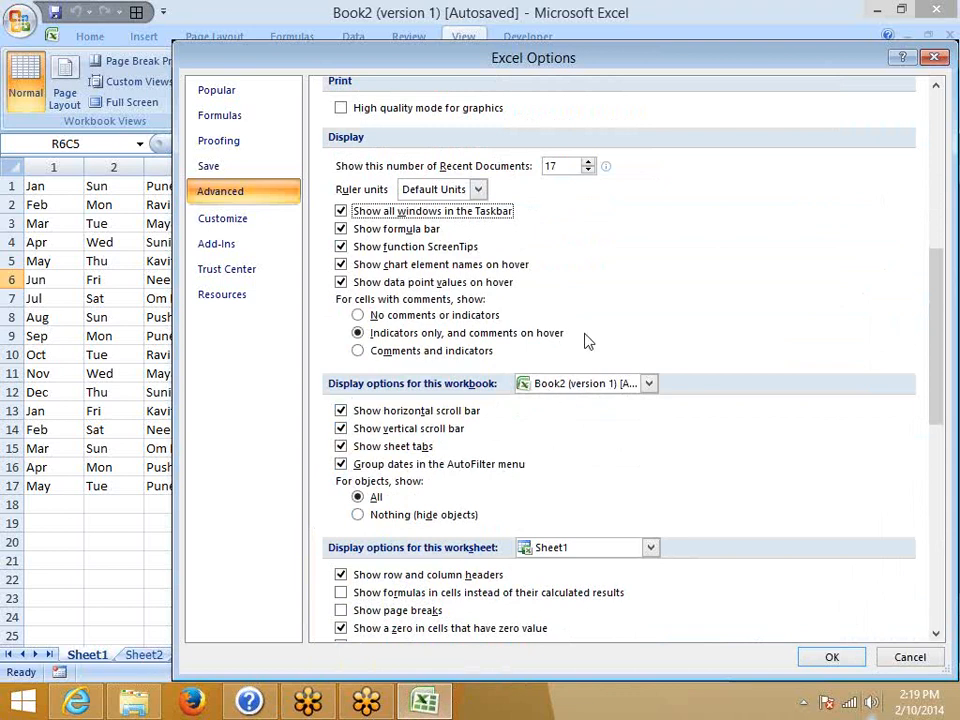
{"action": "scroll", "coordinate": [598, 371], "scroll_direction": "up", "scroll_amount": 8}
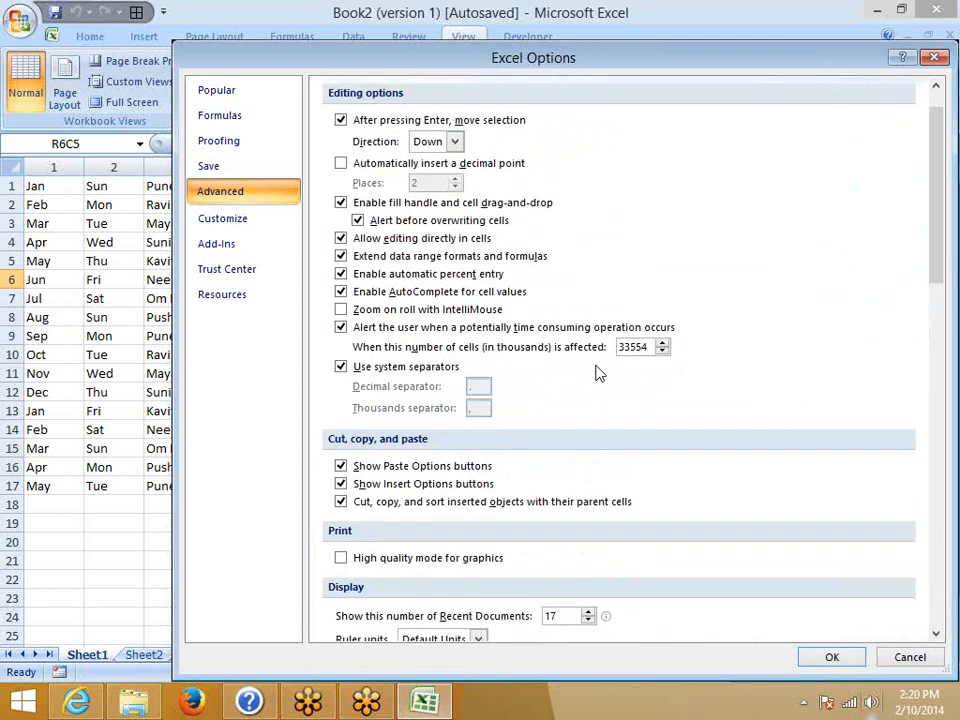
{"action": "scroll", "coordinate": [598, 372], "scroll_direction": "down", "scroll_amount": 6}
{"action": "scroll", "coordinate": [598, 372], "scroll_direction": "down", "scroll_amount": 3}
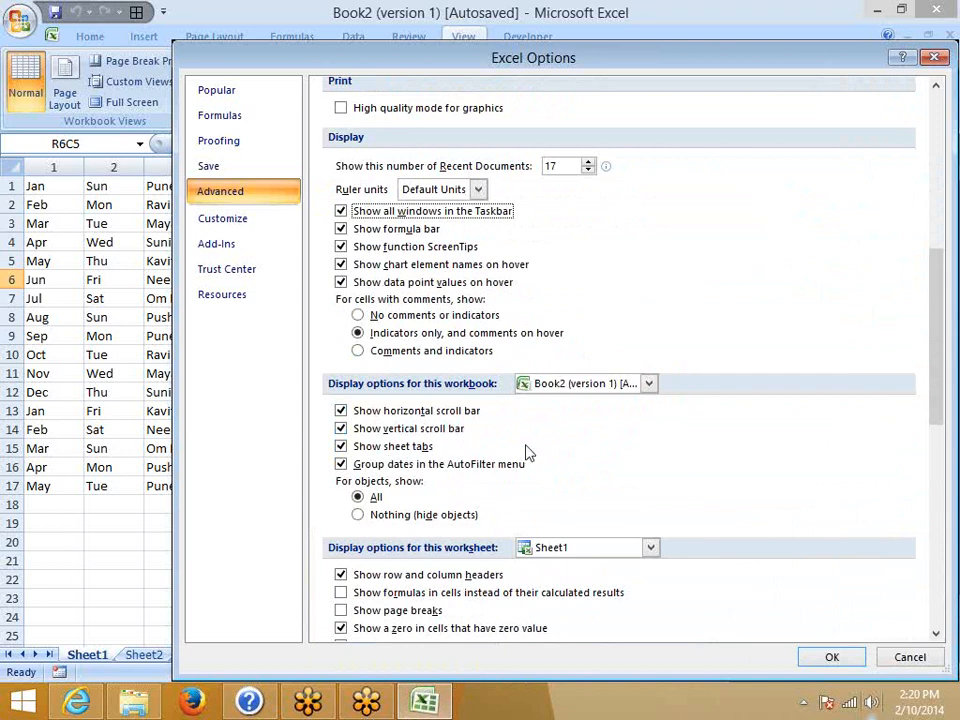
{"action": "scroll", "coordinate": [581, 514], "scroll_direction": "down", "scroll_amount": 5}
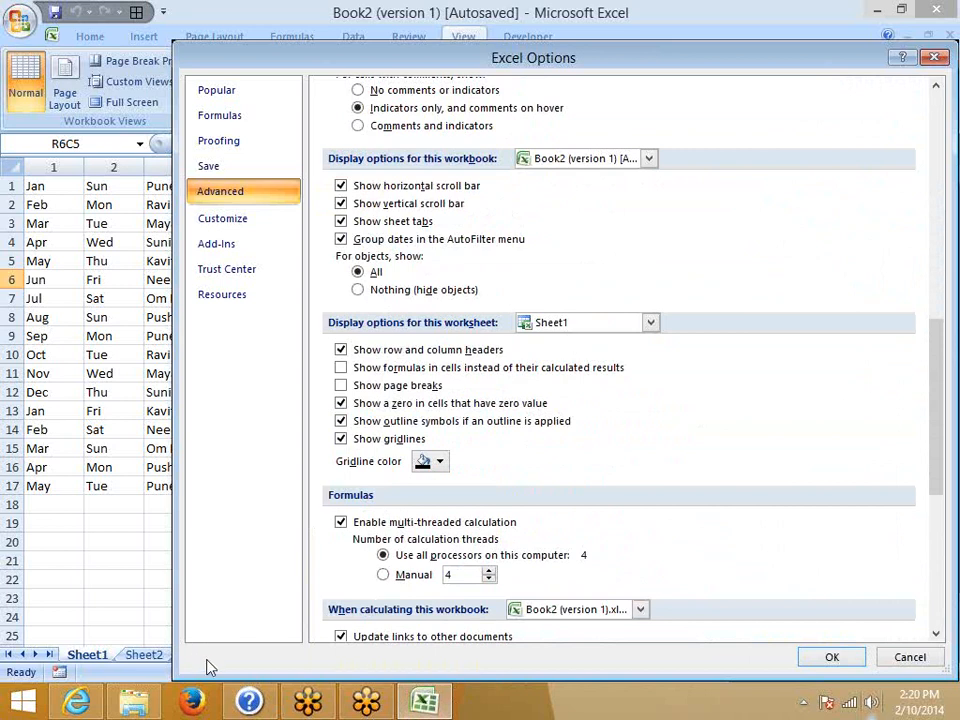
{"action": "scroll", "coordinate": [208, 665], "scroll_direction": "down", "scroll_amount": 5}
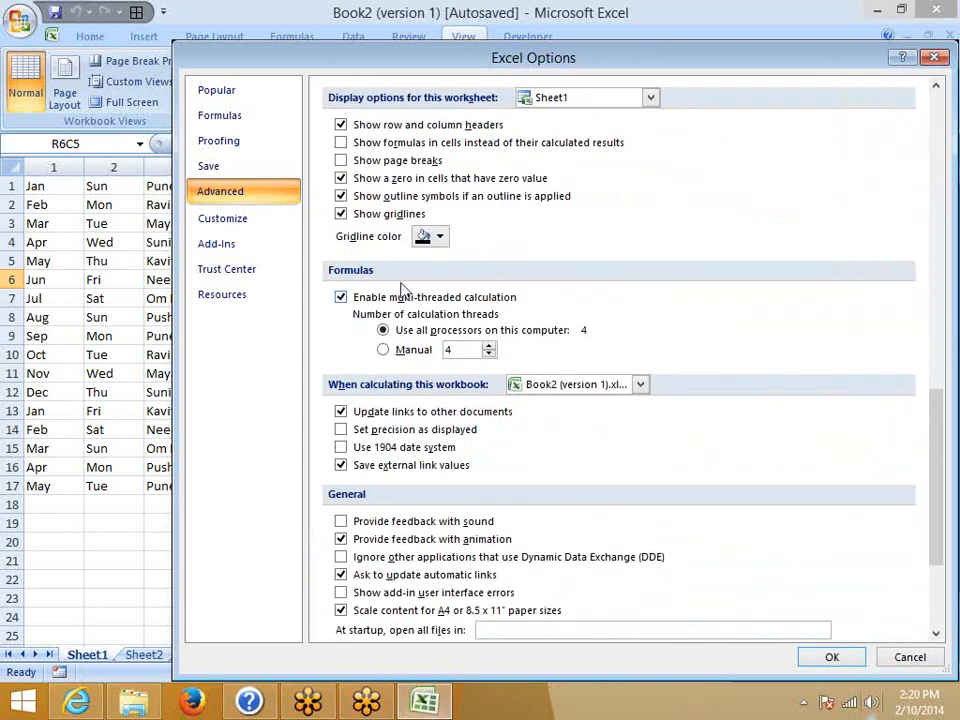
{"action": "left_click", "coordinate": [437, 236]}
{"action": "left_click", "coordinate": [434, 312]}
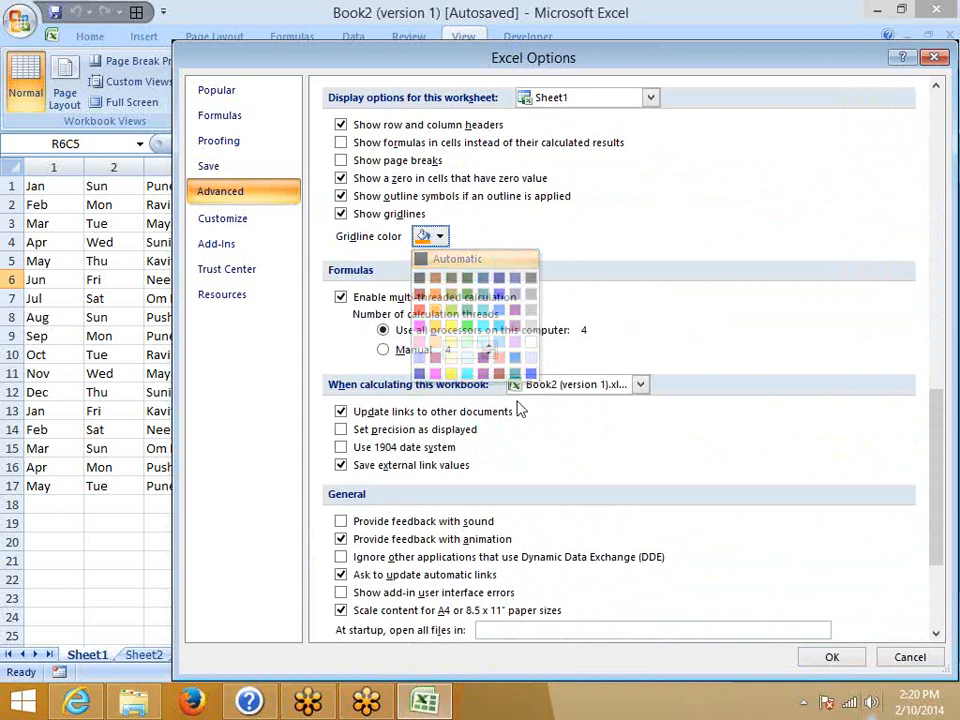
{"action": "left_click", "coordinate": [829, 658]}
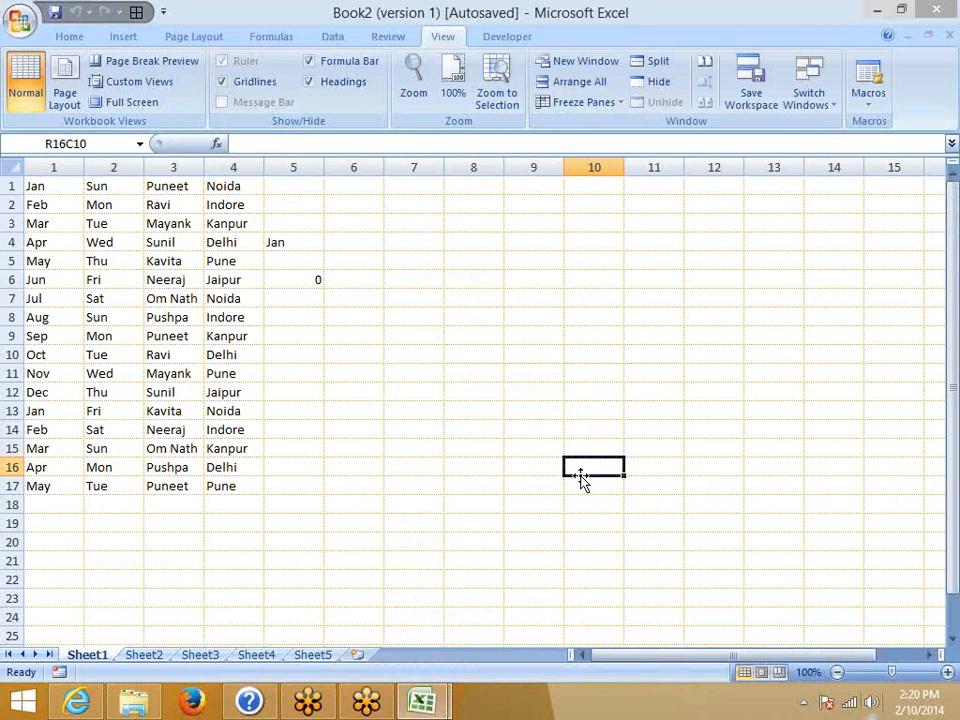
Browse All Commands in the Quick Access Toolbar customization options, check the All Borders entry, and close without changes
{"action": "left_click", "coordinate": [20, 20]}
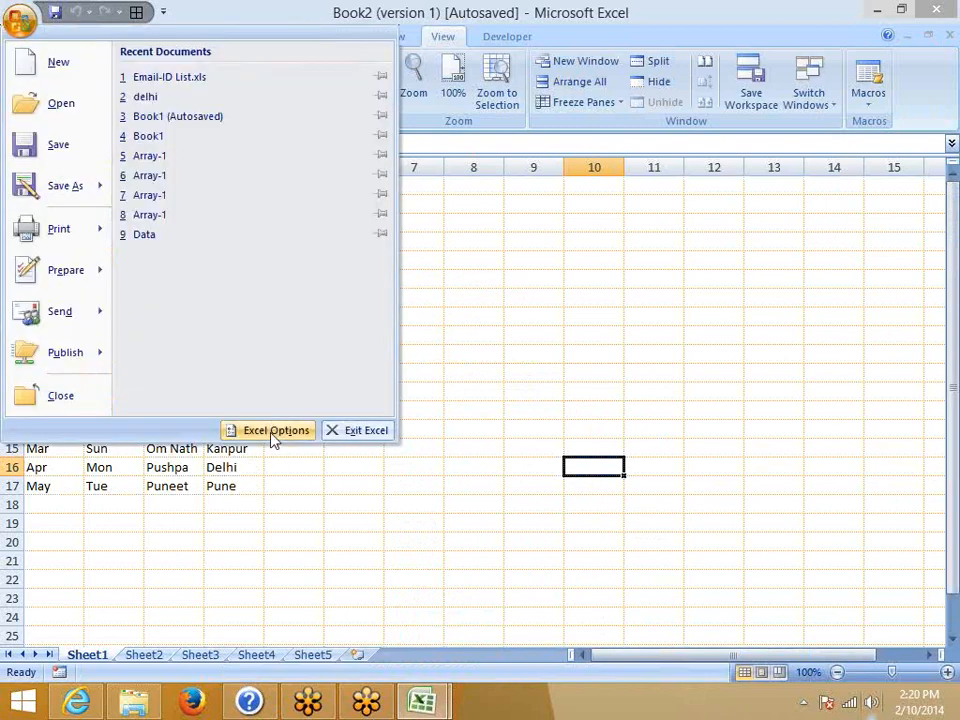
{"action": "left_click", "coordinate": [273, 440]}
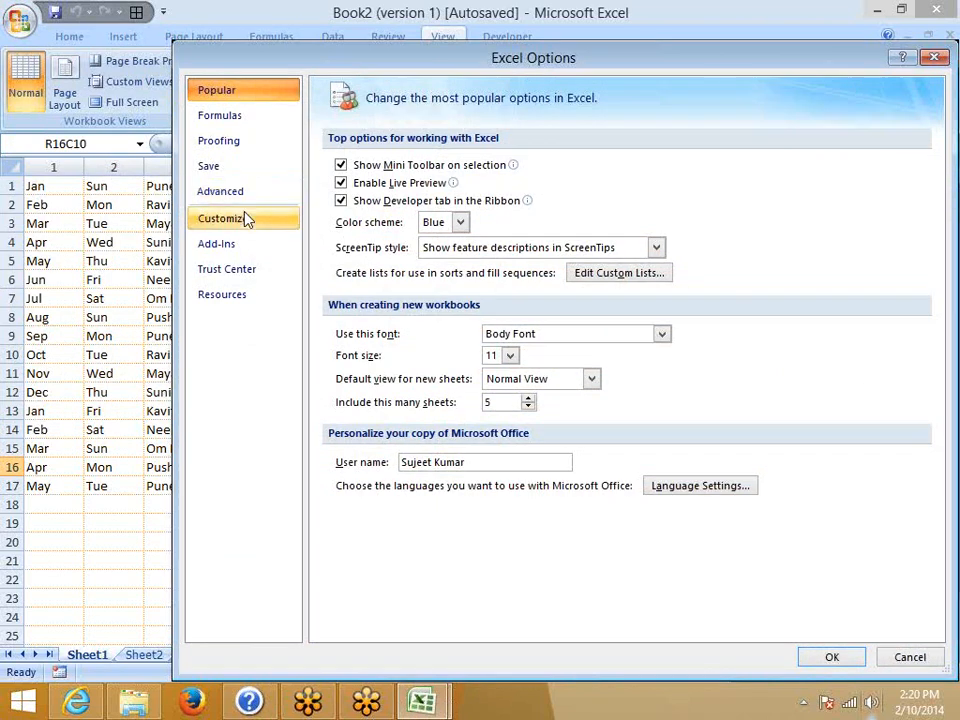
{"action": "left_click", "coordinate": [240, 220]}
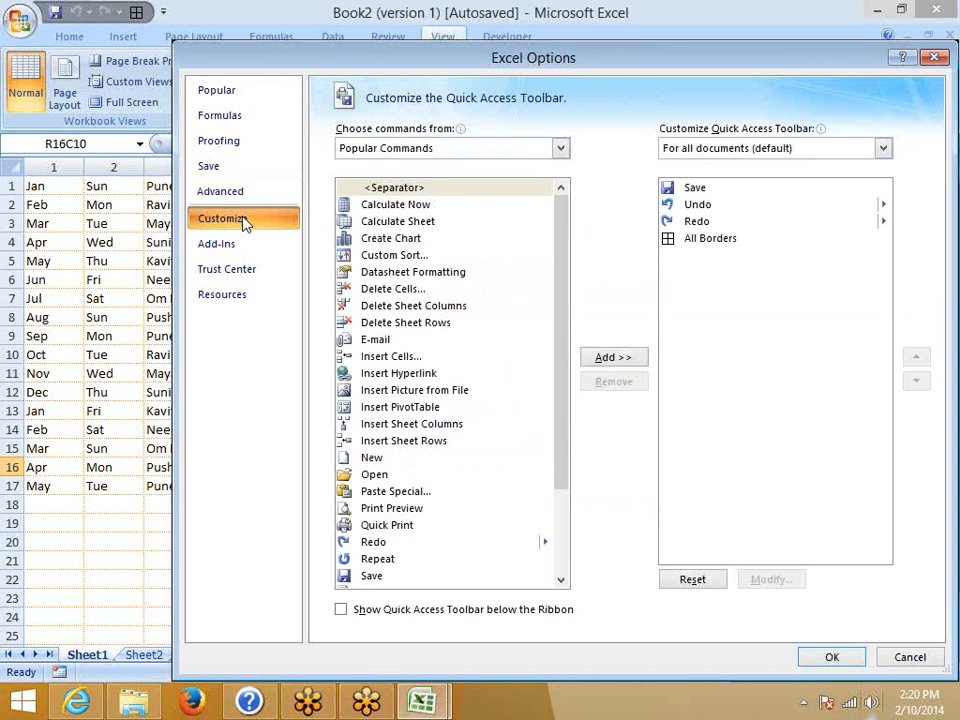
{"action": "left_click", "coordinate": [349, 149]}
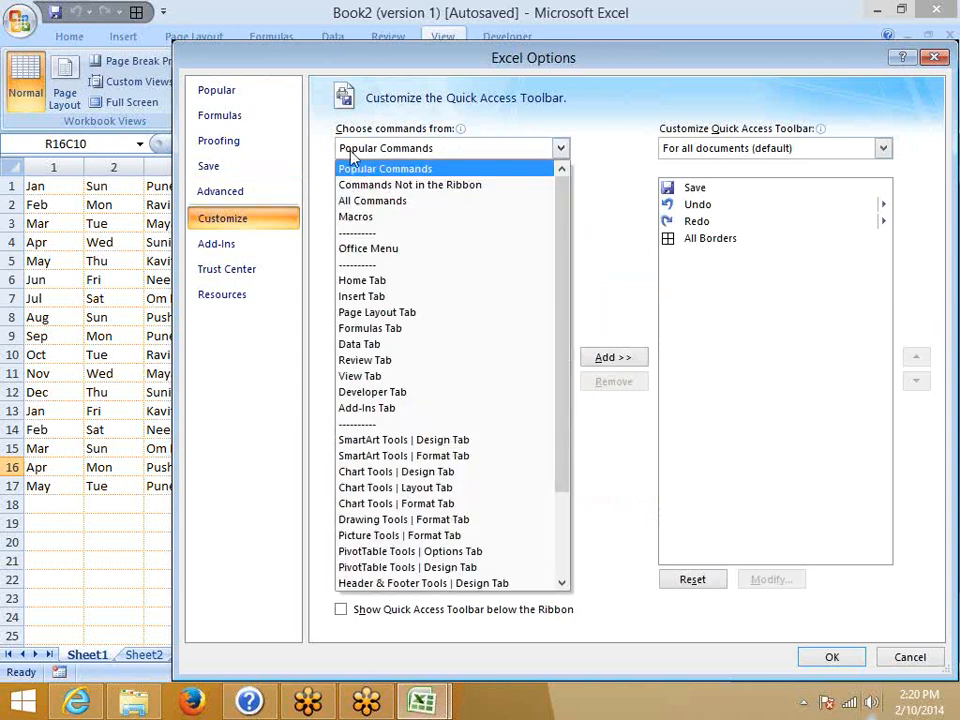
{"action": "left_click", "coordinate": [371, 201]}
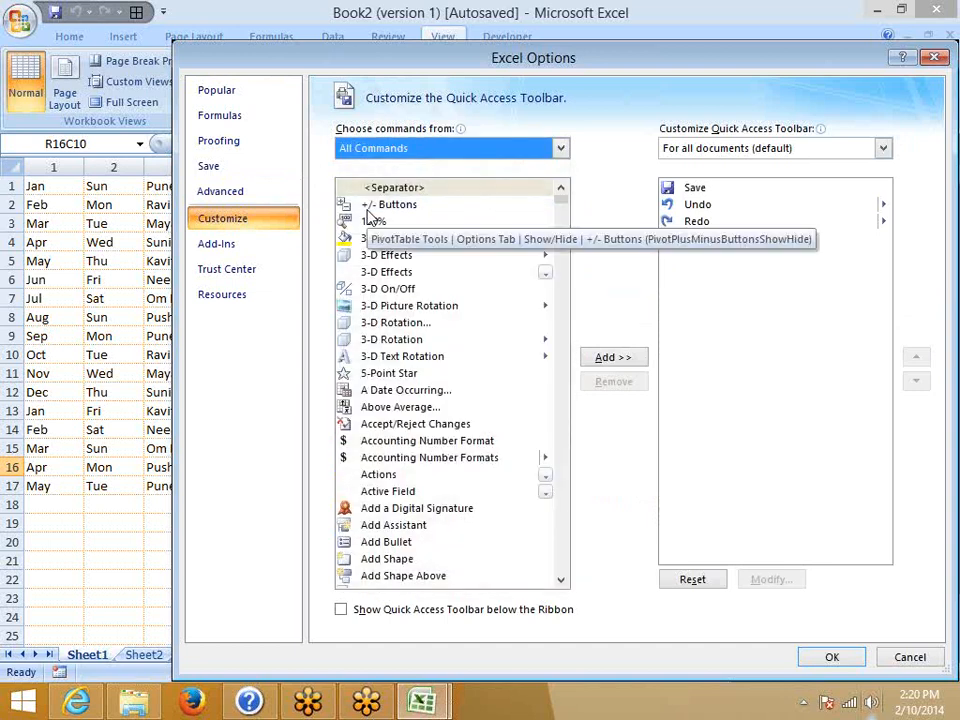
{"action": "scroll", "coordinate": [375, 437], "scroll_direction": "down", "scroll_amount": 20}
{"action": "scroll", "coordinate": [378, 440], "scroll_direction": "down", "scroll_amount": 6}
{"action": "scroll", "coordinate": [349, 437], "scroll_direction": "up", "scroll_amount": 5}
{"action": "left_click", "coordinate": [365, 322]}
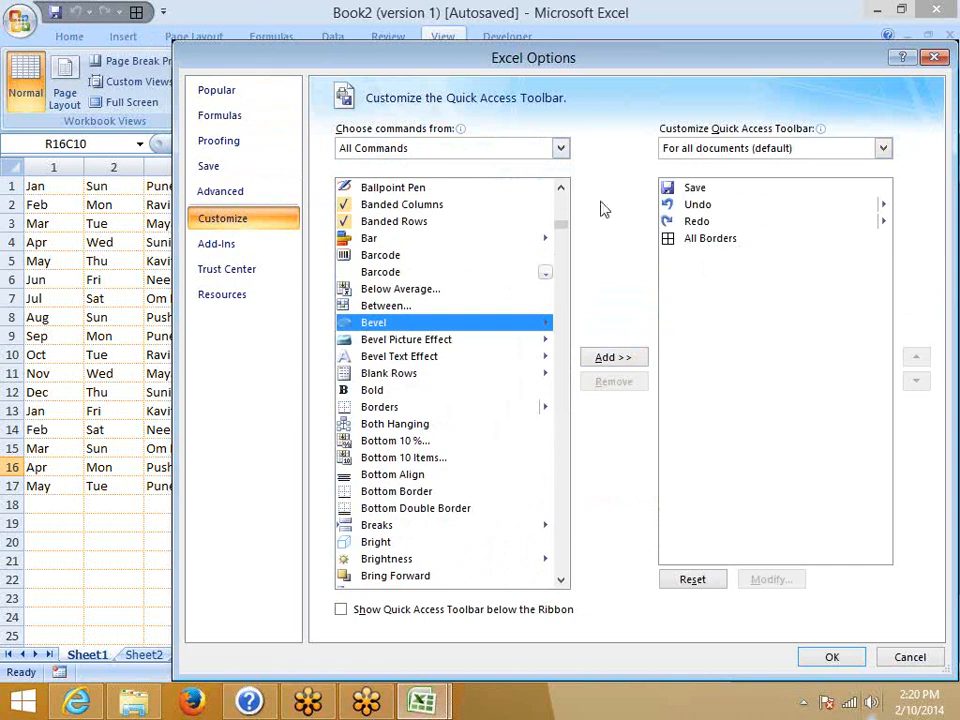
{"action": "left_click", "coordinate": [720, 240]}
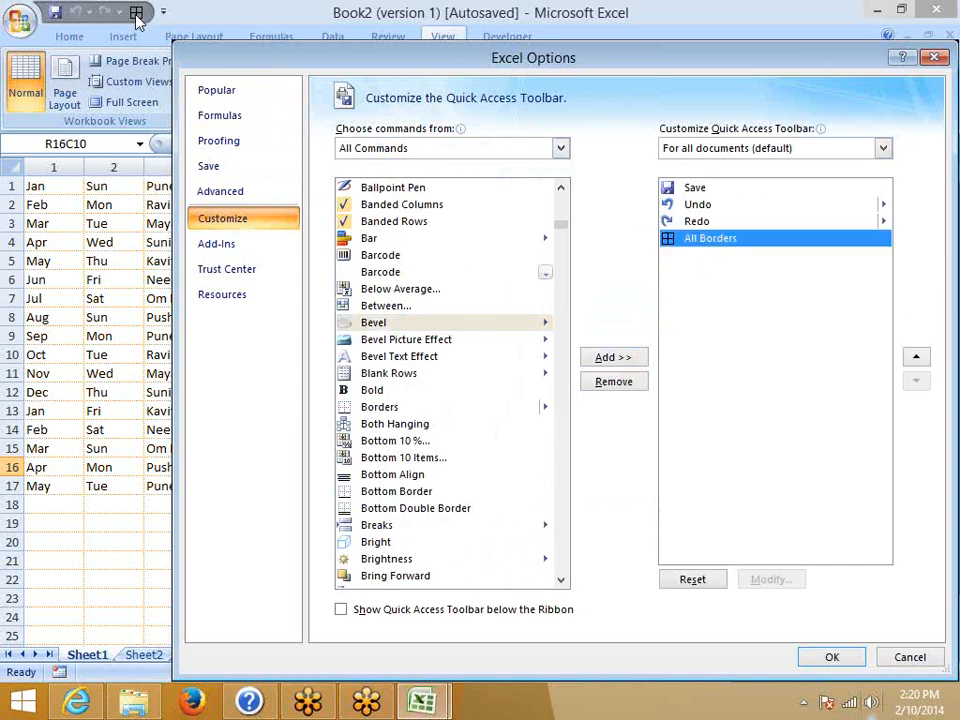
{"action": "left_click", "coordinate": [908, 657]}
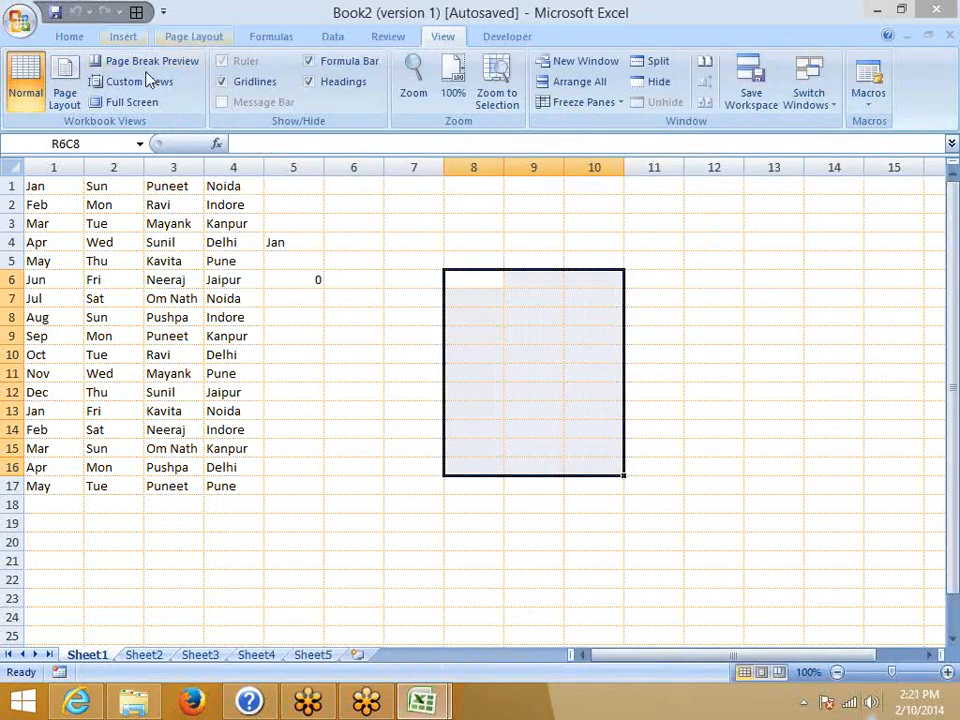
Apply All Borders to the empty range R6C8:R16C10 on Sheet1 using the Quick Access Toolbar command
{"action": "left_click", "coordinate": [70, 35]}
{"action": "left_click", "coordinate": [183, 95]}
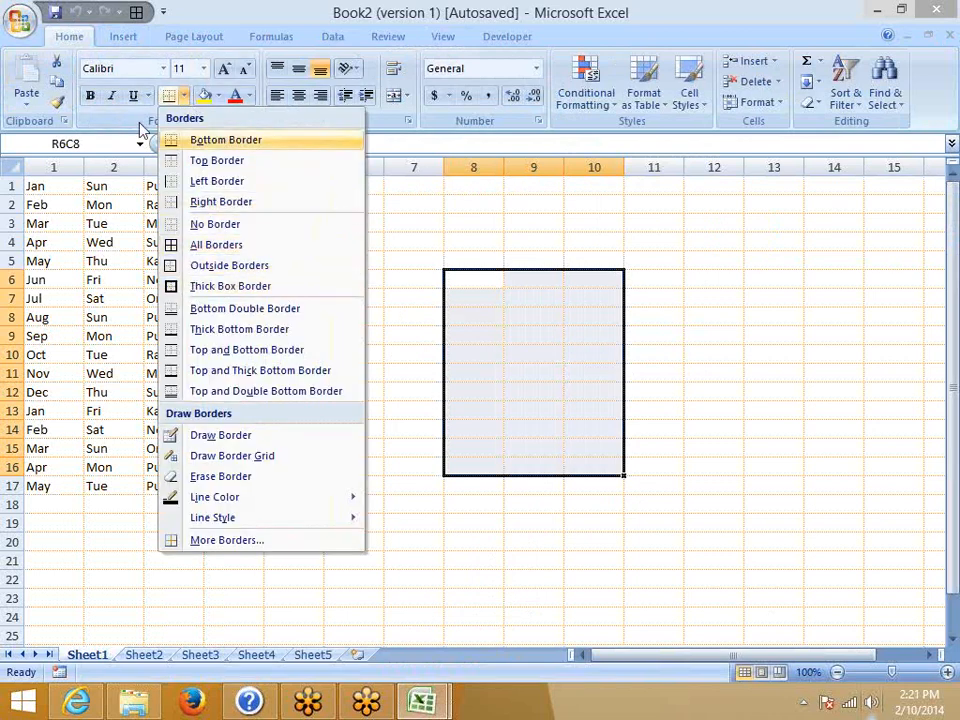
{"action": "left_click", "coordinate": [141, 16]}
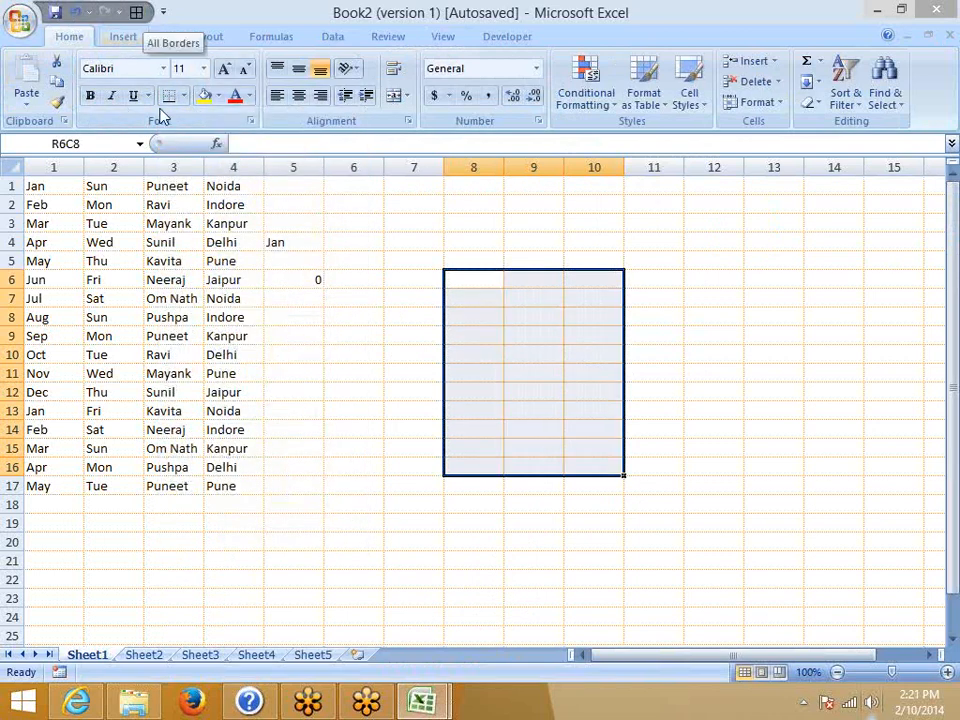
{"action": "left_click", "coordinate": [233, 411]}
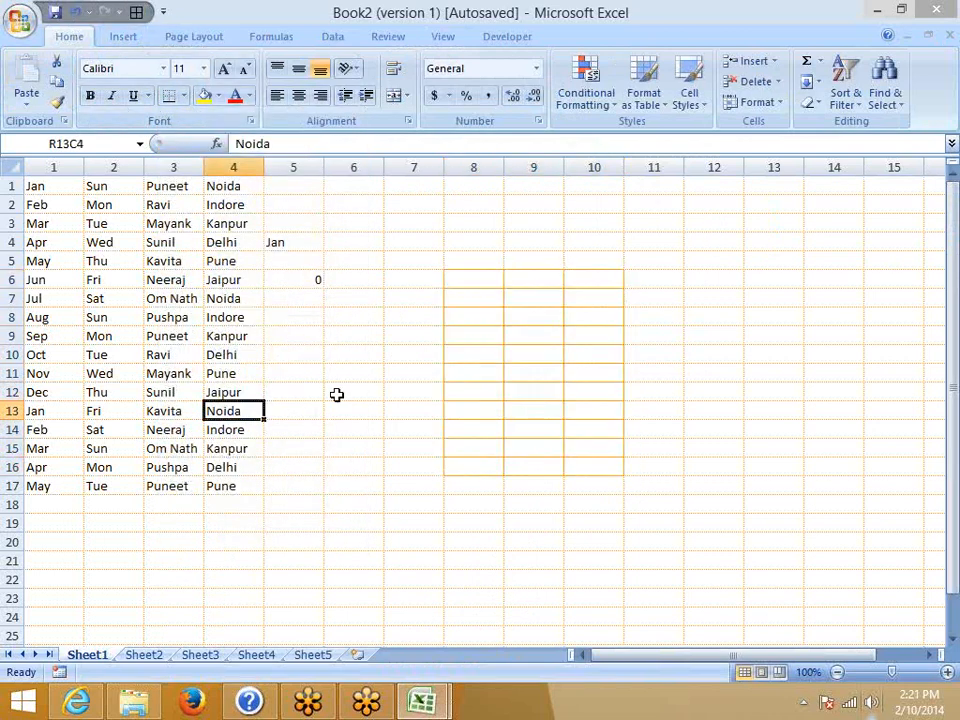
On Sheet2, apply All Borders to the range R7C4:R17C7 through the Quick Access Toolbar's shortcut number 4
{"action": "left_click", "coordinate": [148, 656]}
{"action": "left_click_drag", "start_coordinate": [232, 298], "coordinate": [412, 486]}
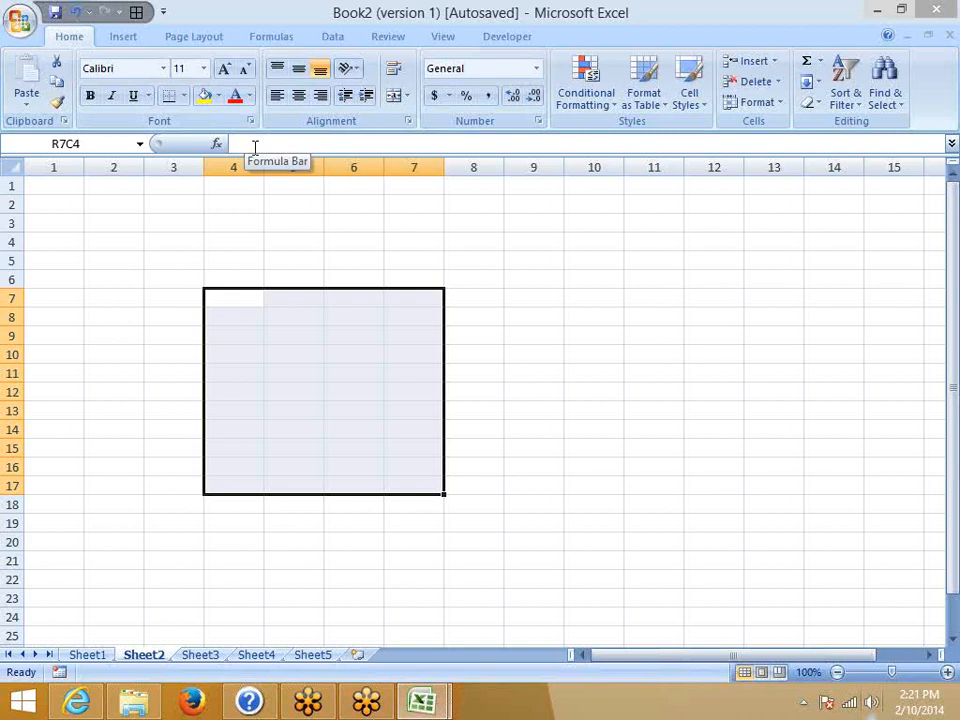
{"action": "key", "text": "alt"}
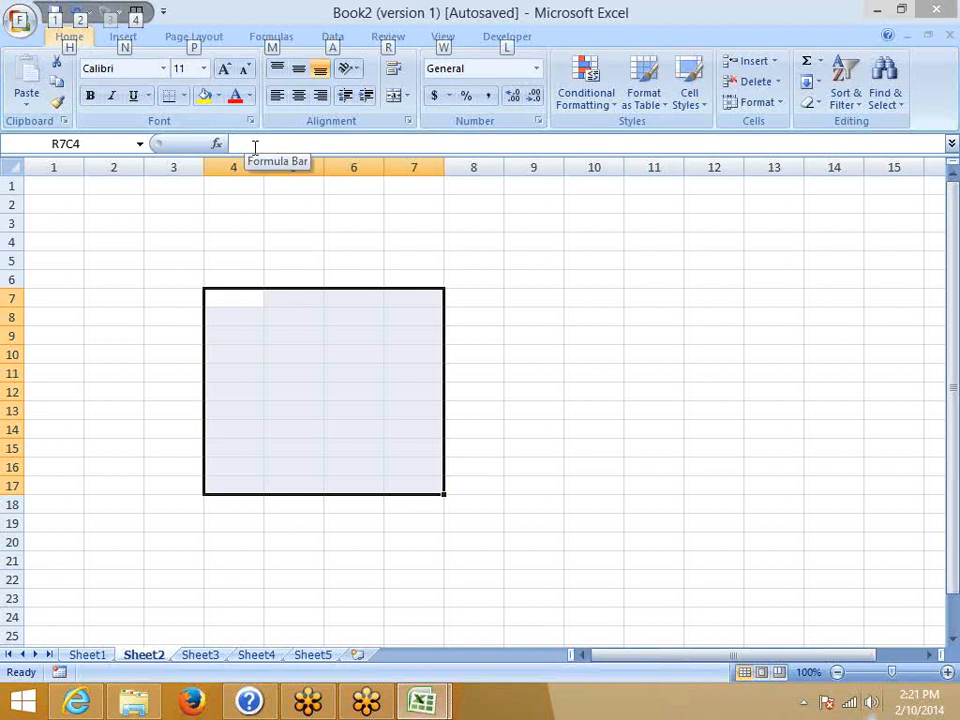
{"action": "key", "text": "4"}
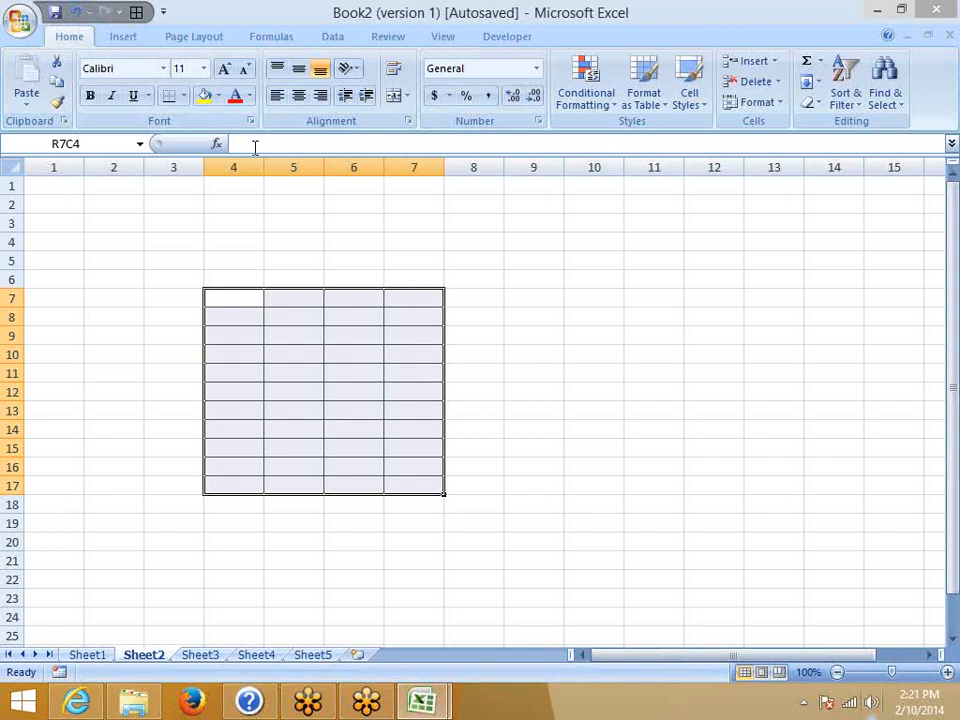
View the Trust Center and Resources options, and open the Excel Add-ins list for management
{"action": "left_click", "coordinate": [24, 22]}
{"action": "left_click", "coordinate": [268, 430]}
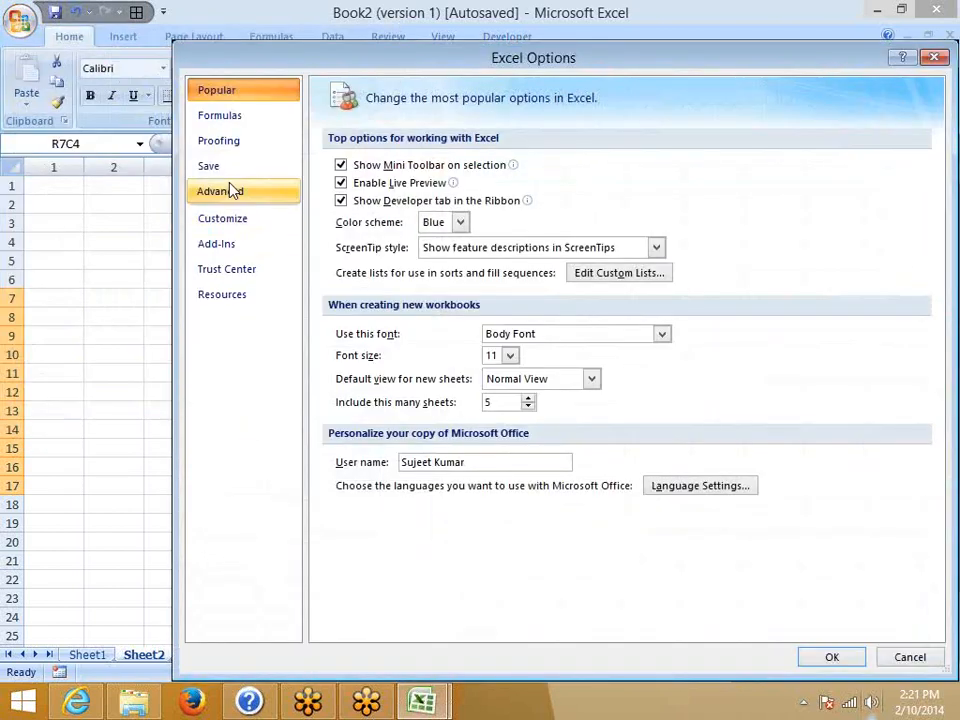
{"action": "left_click", "coordinate": [224, 271]}
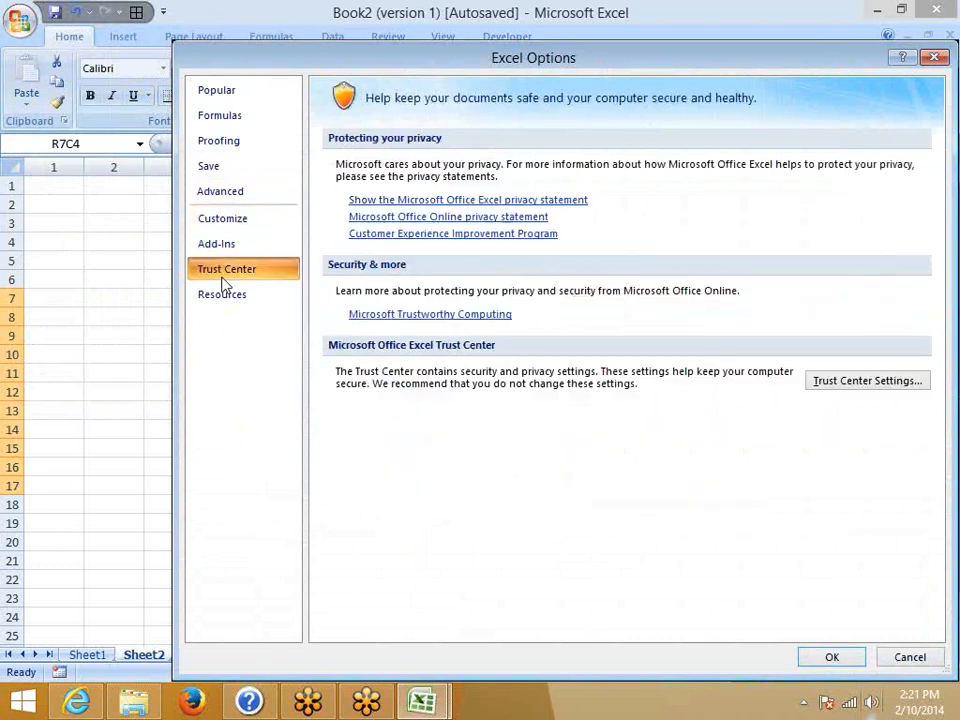
{"action": "left_click", "coordinate": [223, 294]}
{"action": "left_click", "coordinate": [226, 271]}
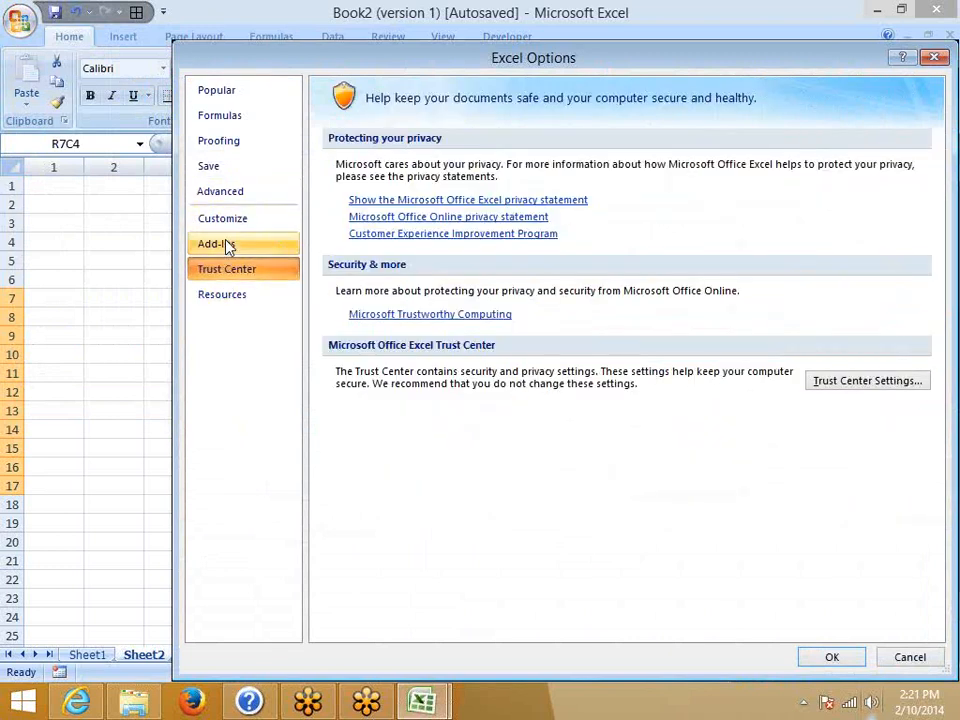
{"action": "left_click", "coordinate": [227, 245]}
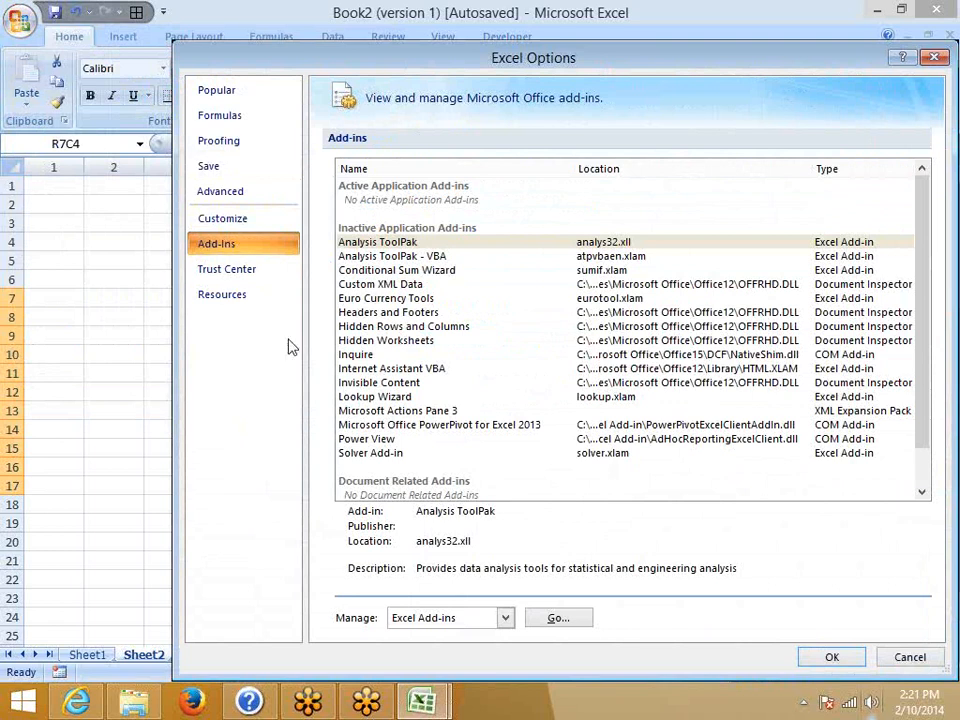
{"action": "left_click", "coordinate": [548, 622]}
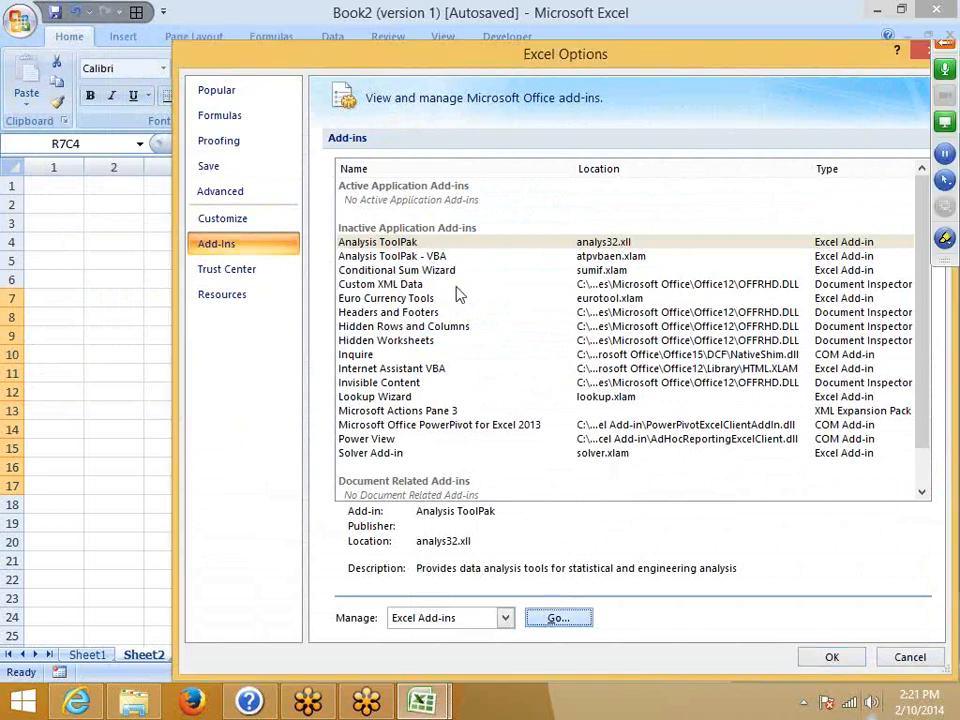
Enable all available Excel add-ins, from Analysis ToolPak through Solver Add-in, and agree to install the missing features
{"action": "left_click", "coordinate": [477, 228]}
{"action": "left_click", "coordinate": [478, 241]}
{"action": "left_click", "coordinate": [477, 254]}
{"action": "left_click", "coordinate": [477, 267]}
{"action": "left_click", "coordinate": [477, 280]}
{"action": "left_click", "coordinate": [477, 293]}
{"action": "left_click", "coordinate": [477, 306]}
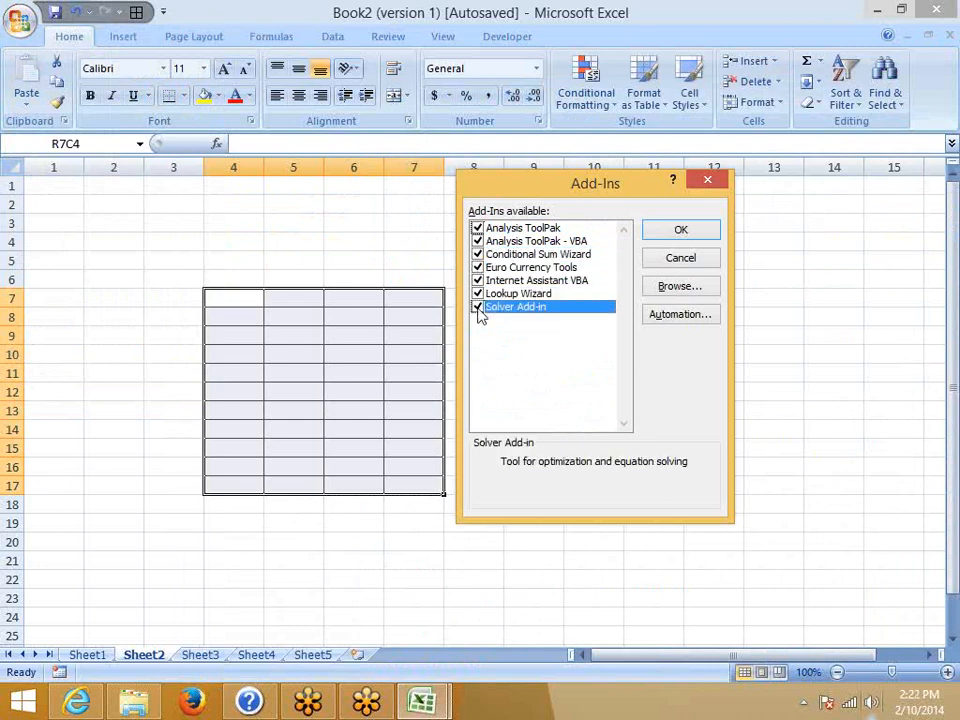
{"action": "left_click", "coordinate": [678, 233]}
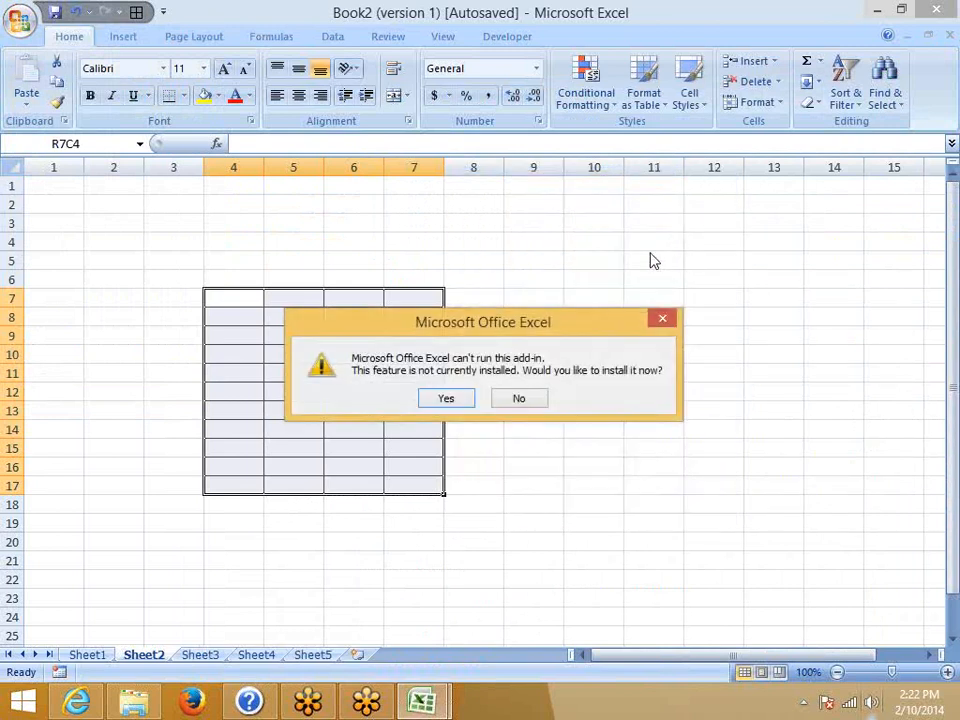
{"action": "left_click", "coordinate": [450, 399]}
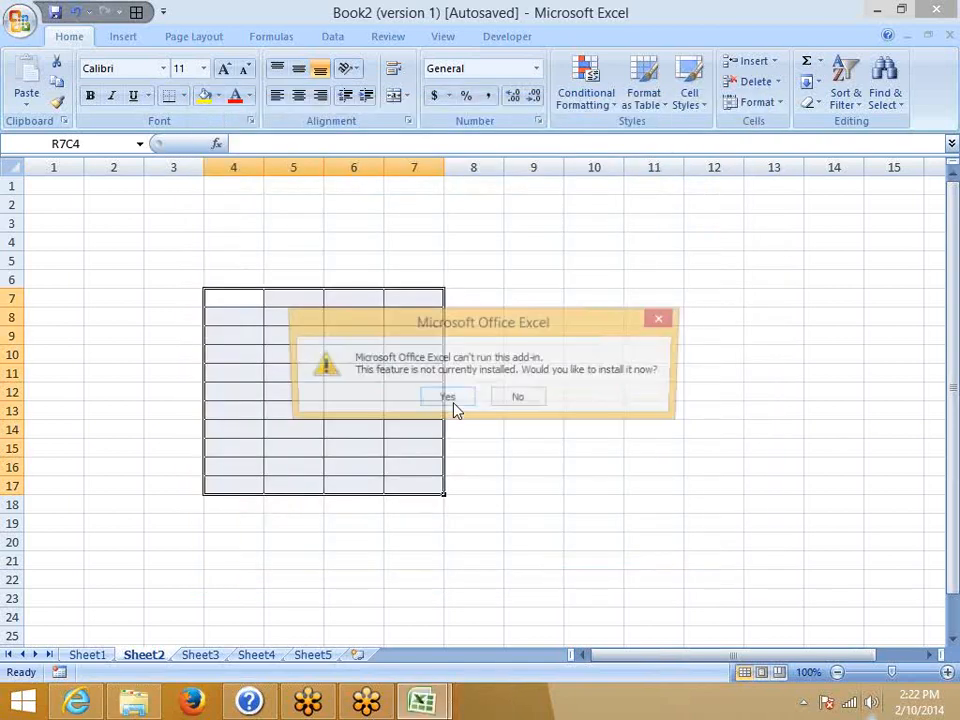
{"action": "left_click", "coordinate": [450, 399]}
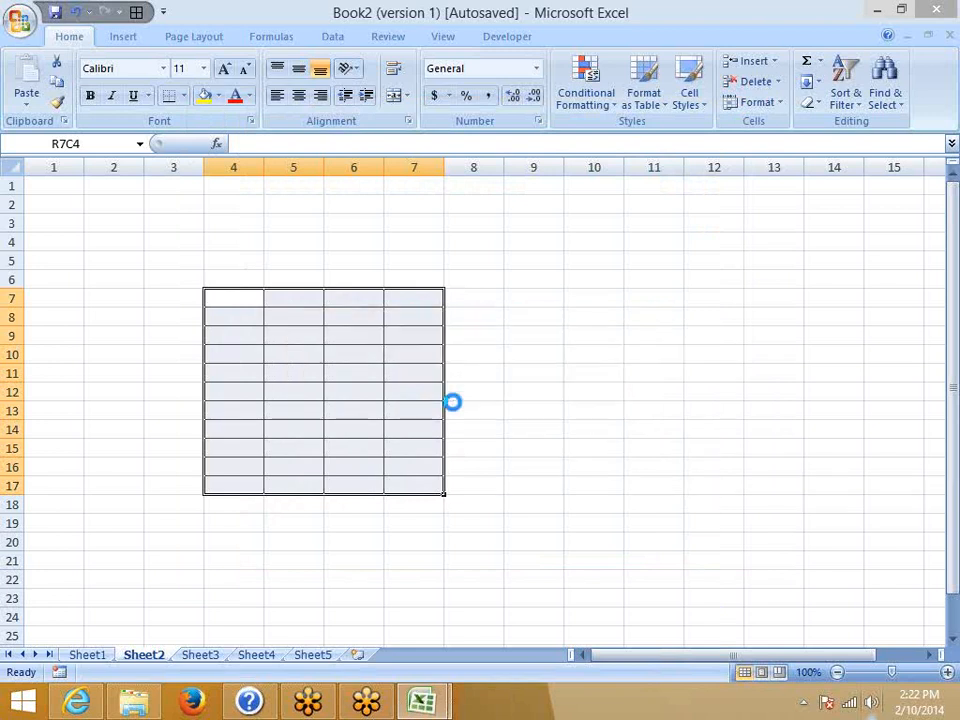